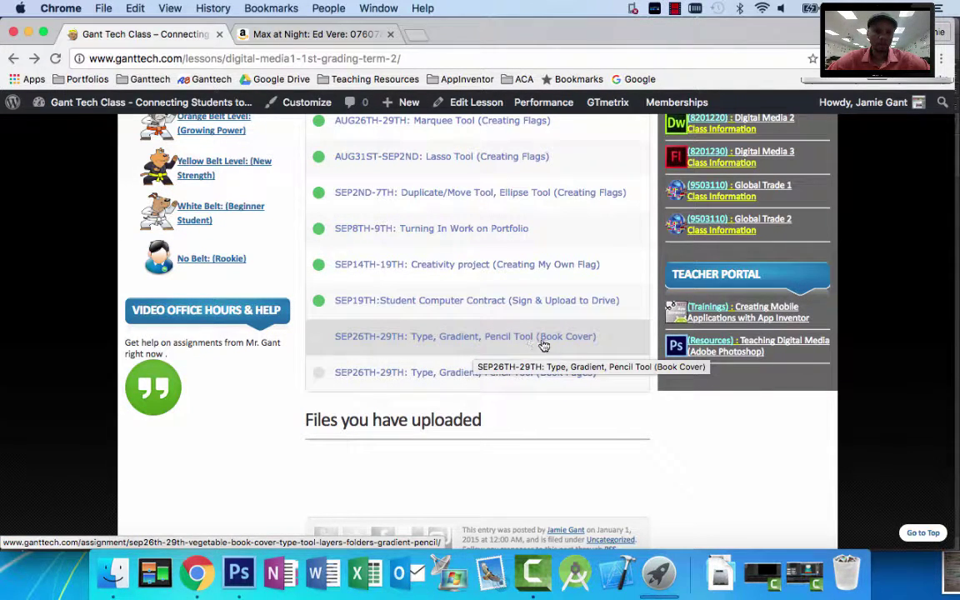
Open the SEP26TH-29TH Book Cover assignment and compare Amazon's Max at Night cover with the whole canvas in Photoshop.
left_click(571, 339)
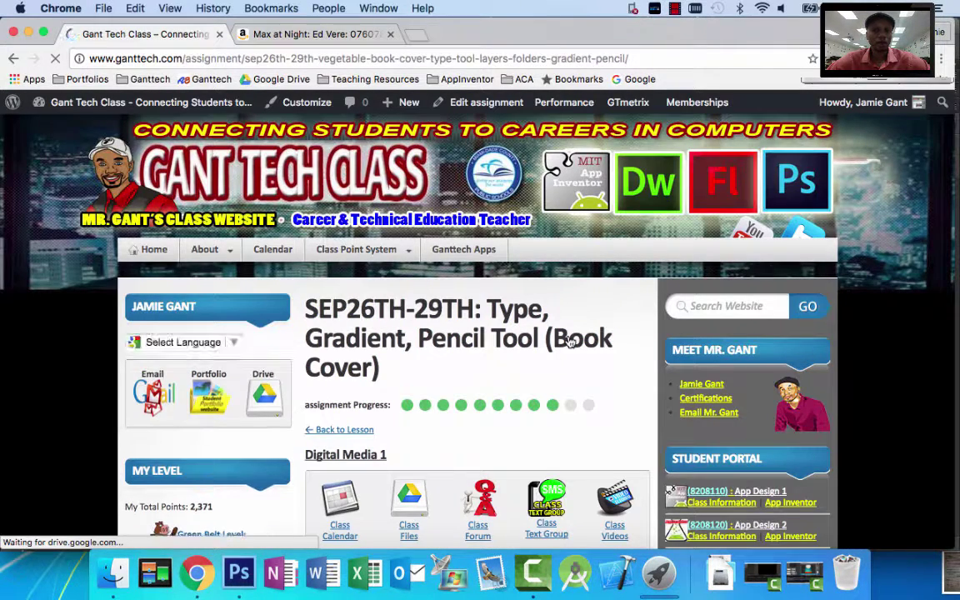
left_click(304, 35)
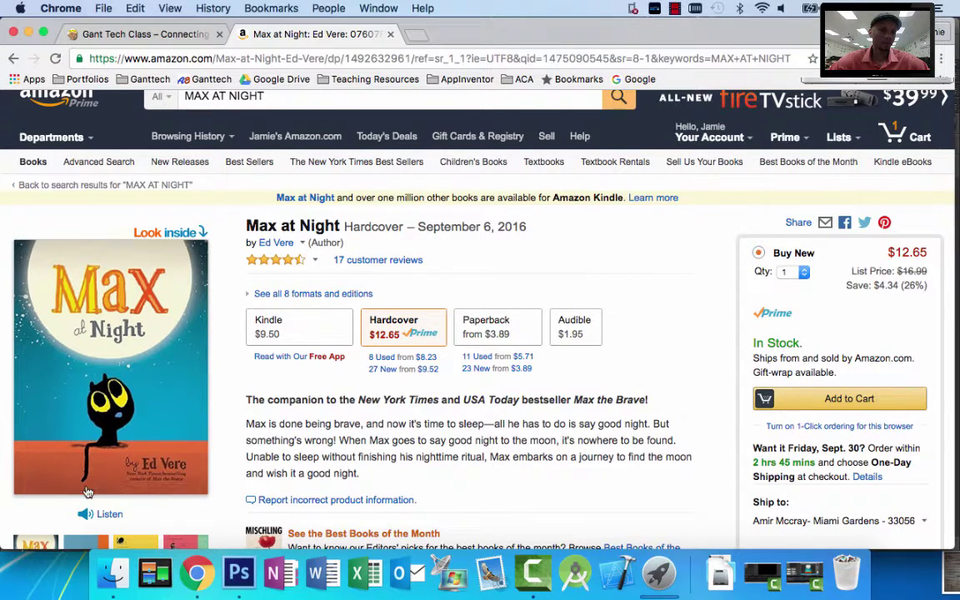
left_click(238, 574)
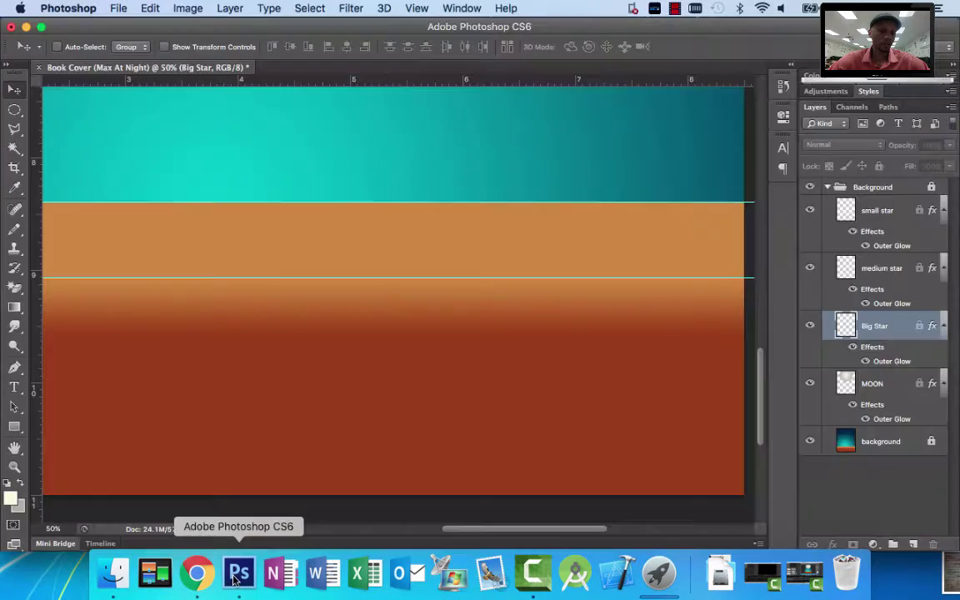
key("super+0")
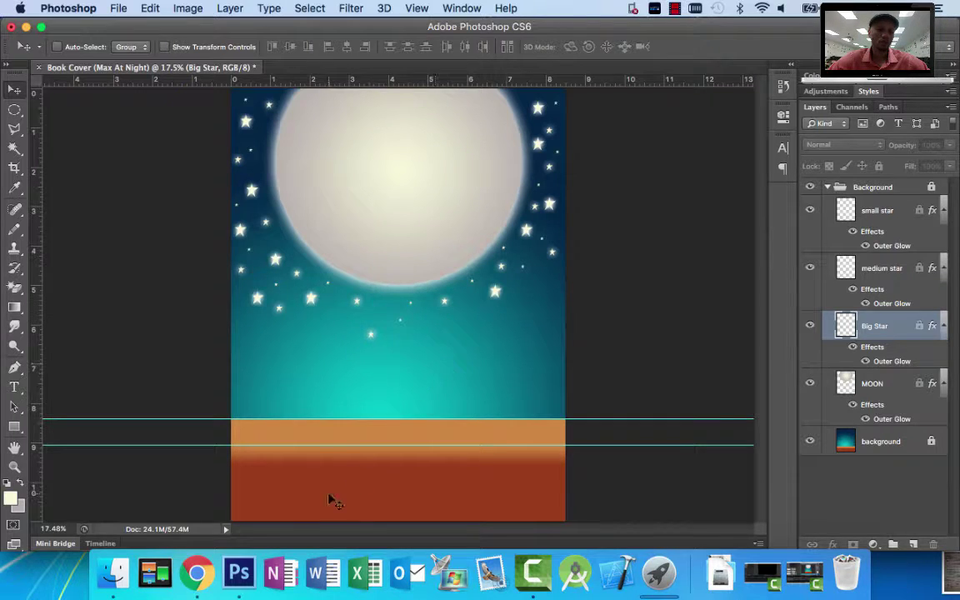
Switch to Chrome and review the Book Cover assignment page from its overview and objectives through the example assignment to the tutorial videos.
left_click(196, 572)
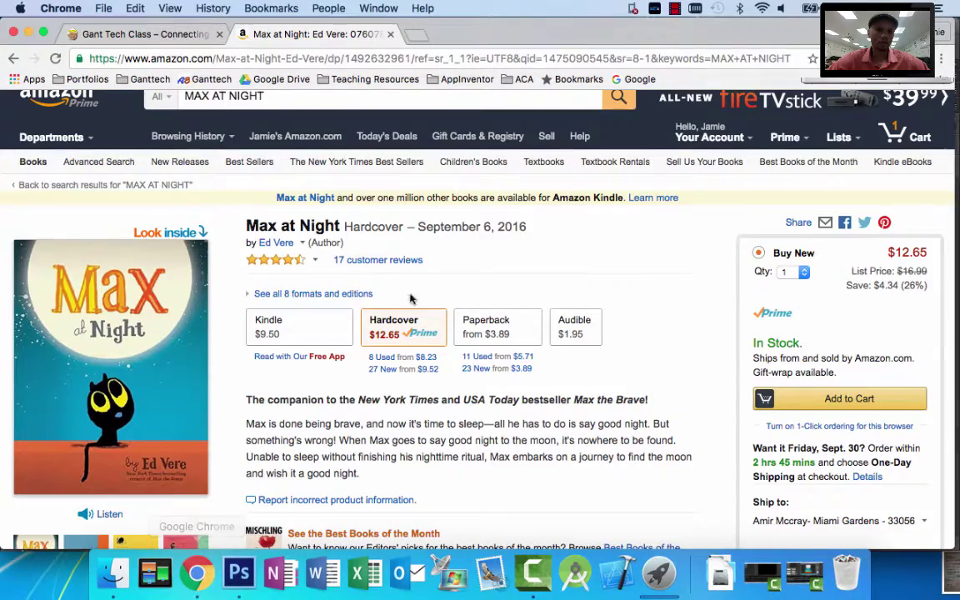
left_click(219, 29)
scroll(514, 347, "down", 5)
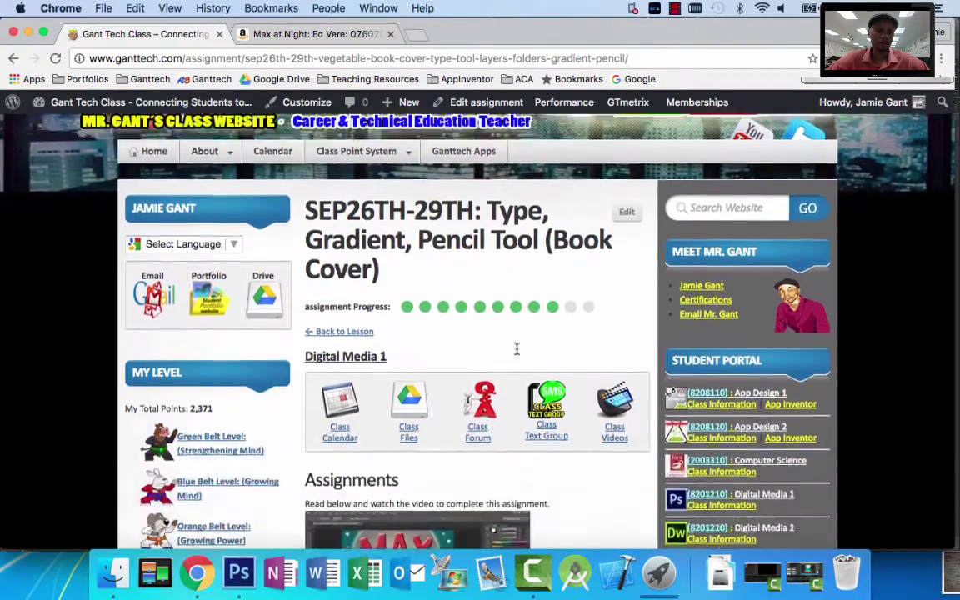
scroll(516, 348, "down", 5)
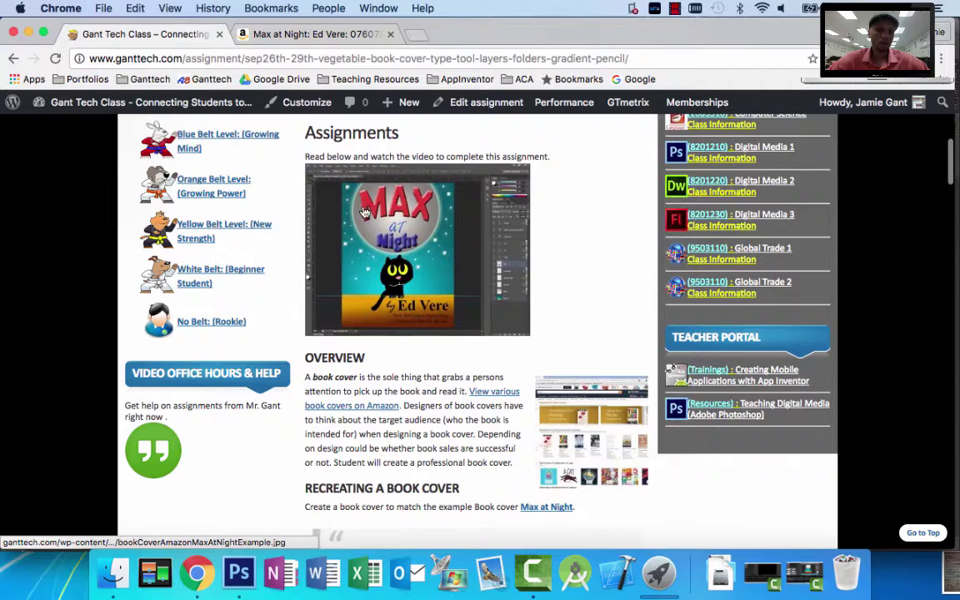
scroll(503, 400, "down", 6)
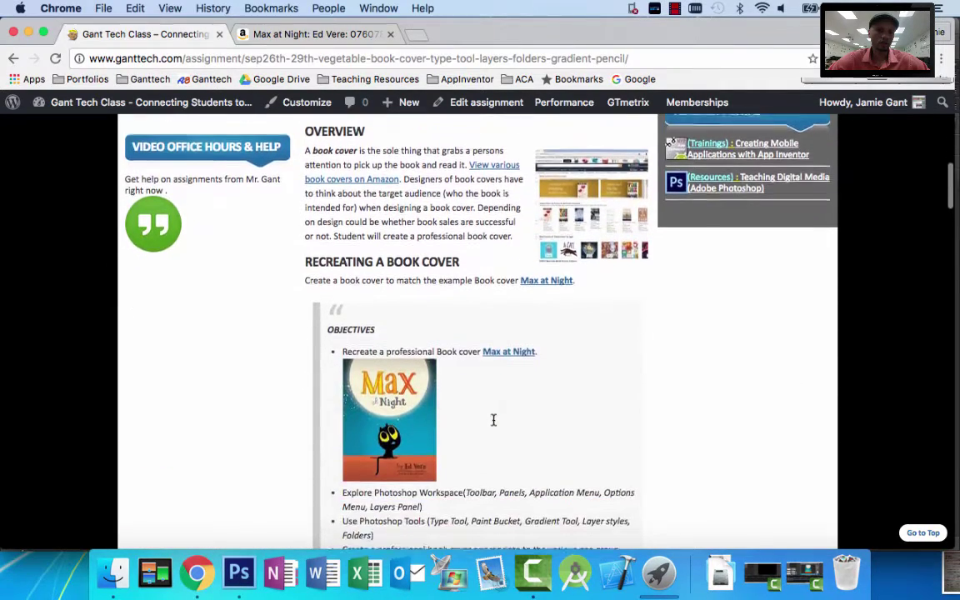
scroll(504, 403, "down", 1)
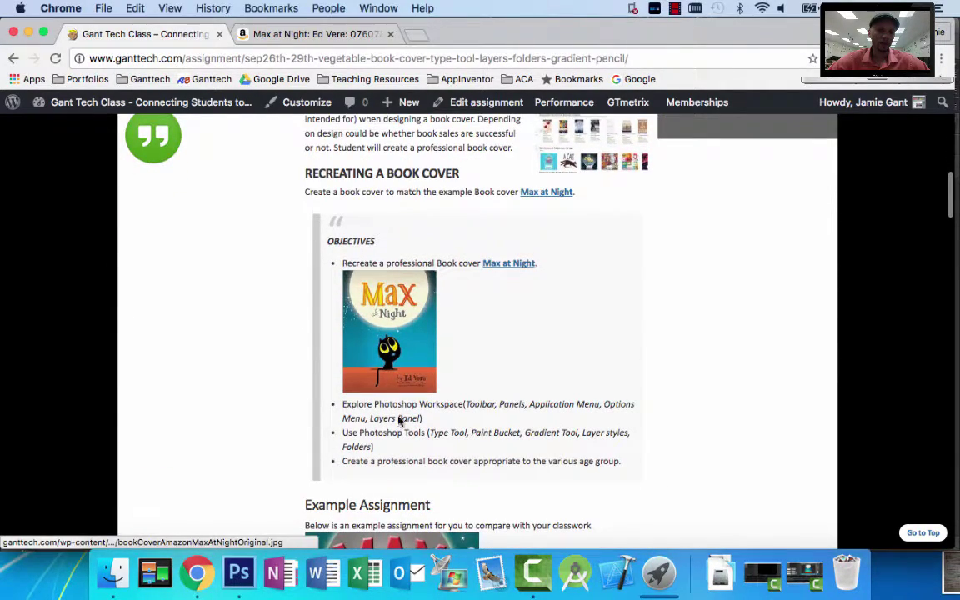
scroll(471, 405, "down", 6)
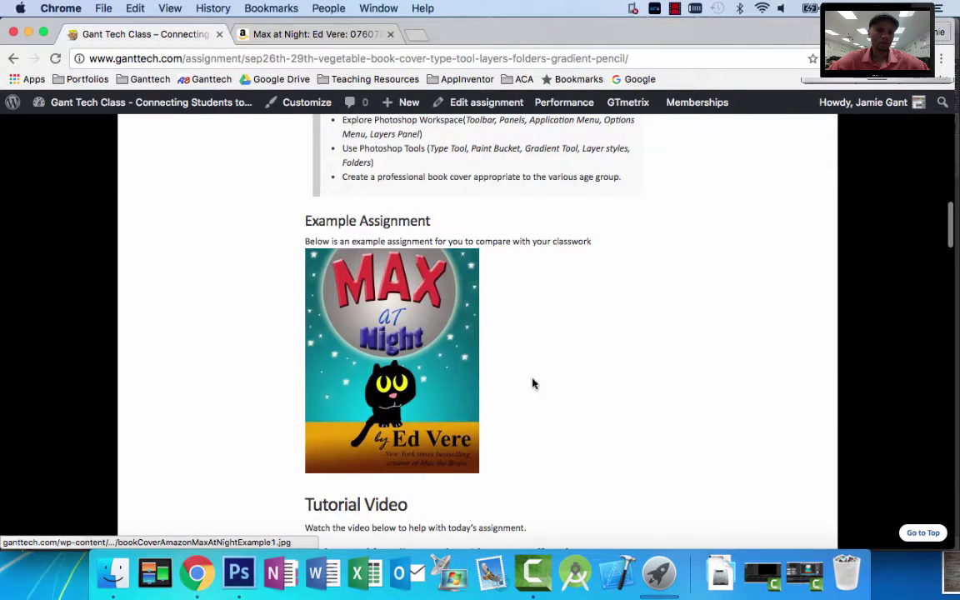
scroll(510, 380, "down", 5)
scroll(502, 374, "up", 5)
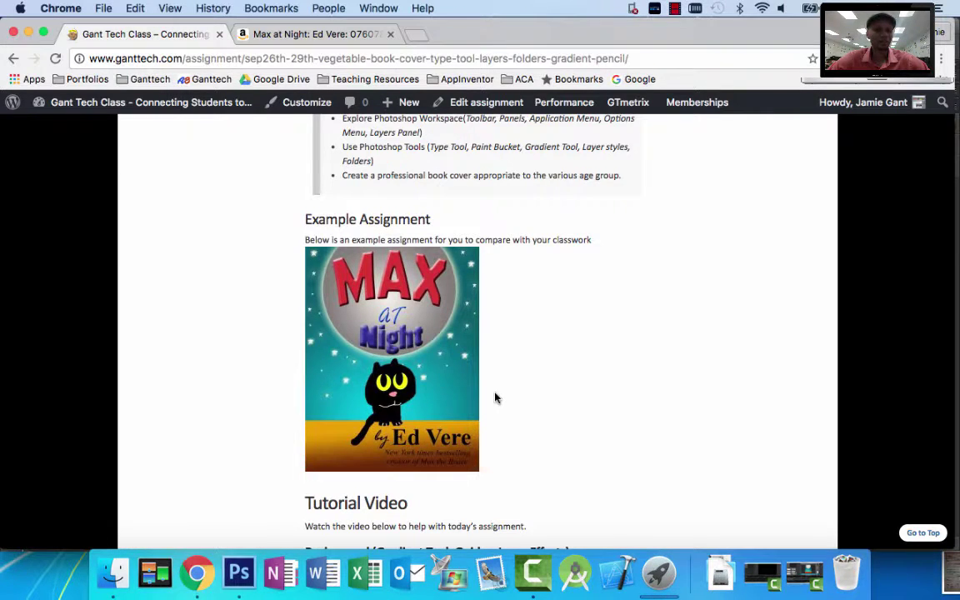
scroll(495, 399, "down", 6)
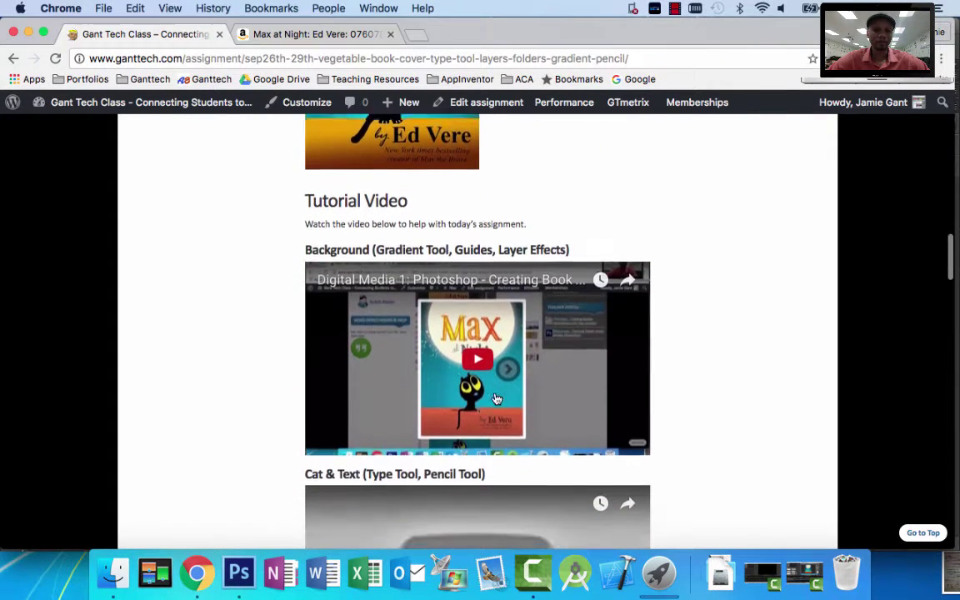
Check the cover artwork in Photoshop against the Max at Night cover on the Amazon page in Chrome.
left_click(240, 569)
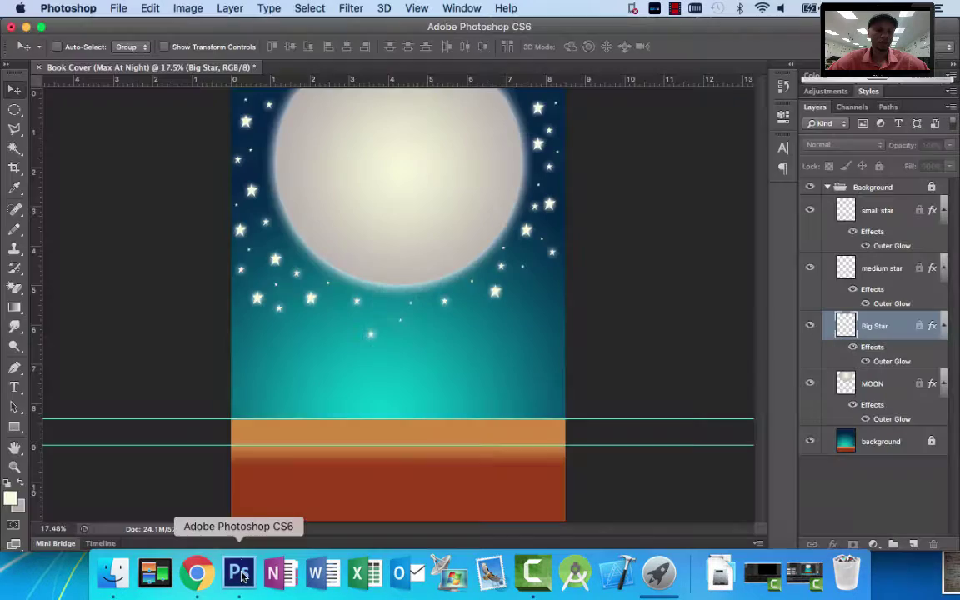
left_click(197, 571)
left_click(278, 35)
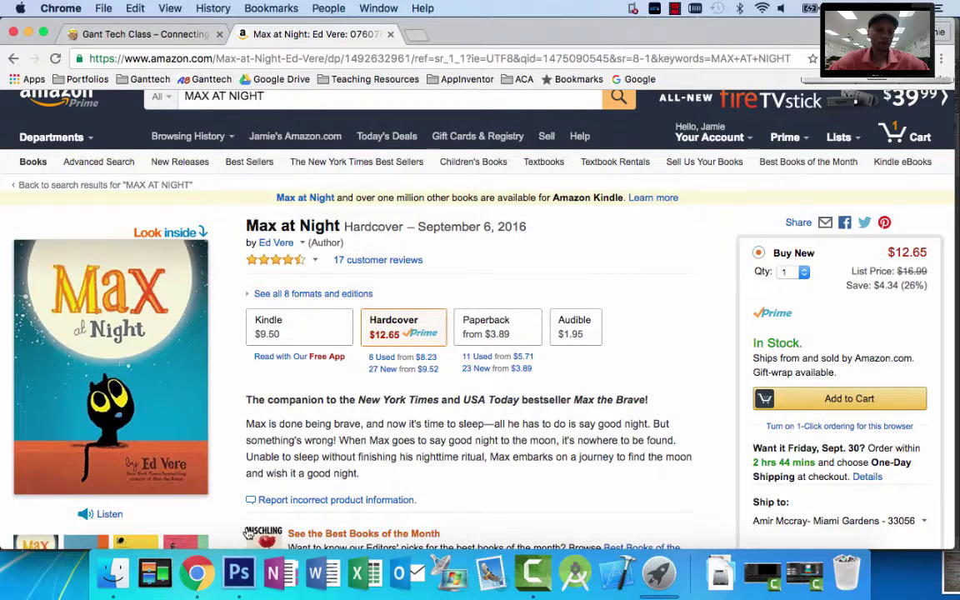
Back in Photoshop, collapse the Background group and add a layer group named Text above it.
left_click(240, 575)
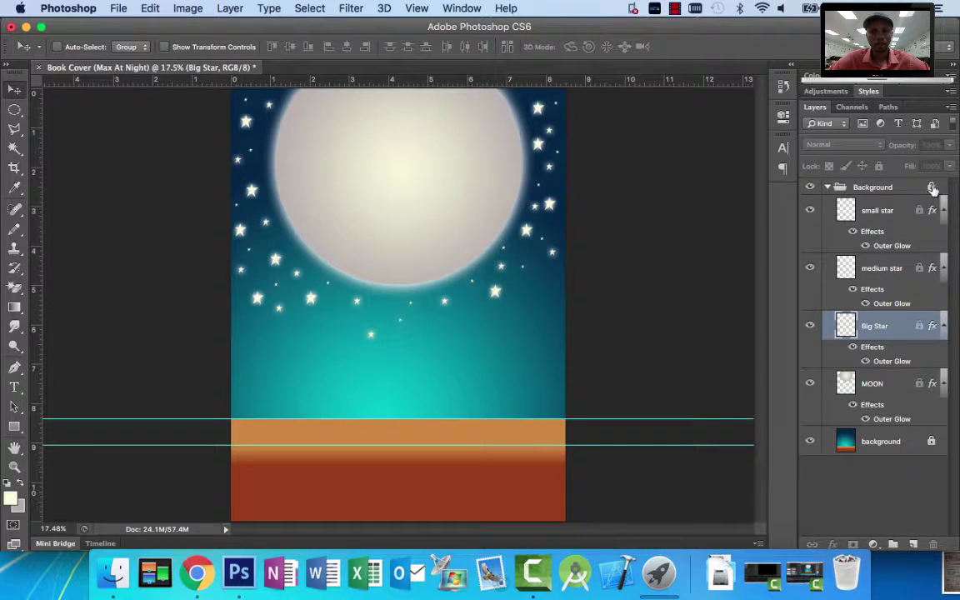
left_click(826, 187)
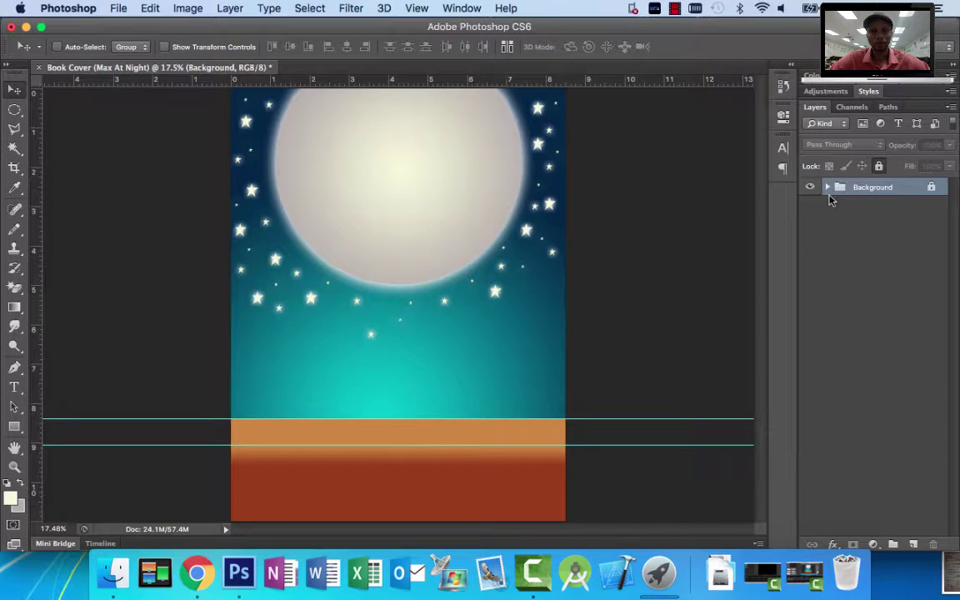
left_click(893, 544)
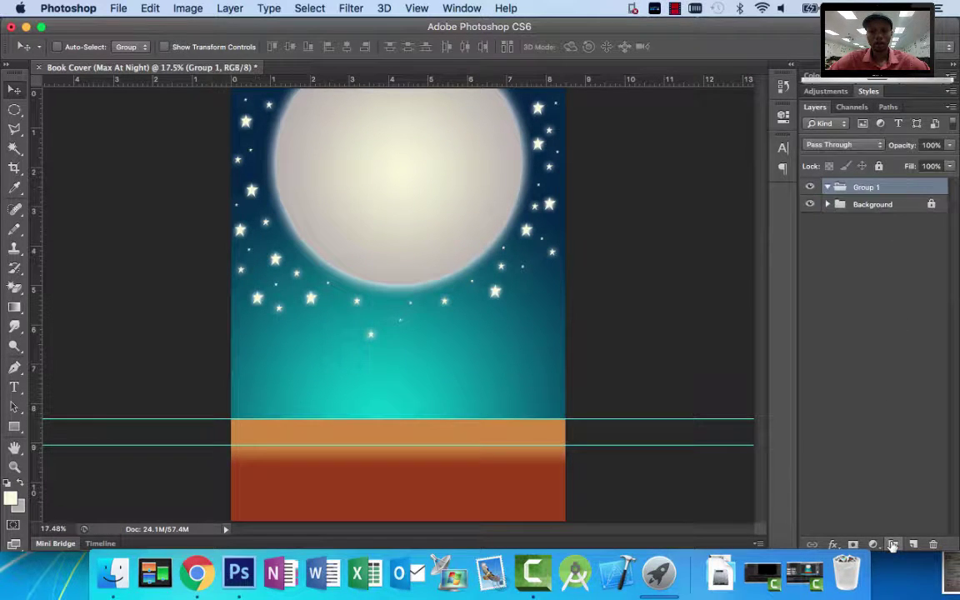
double_click(864, 187)
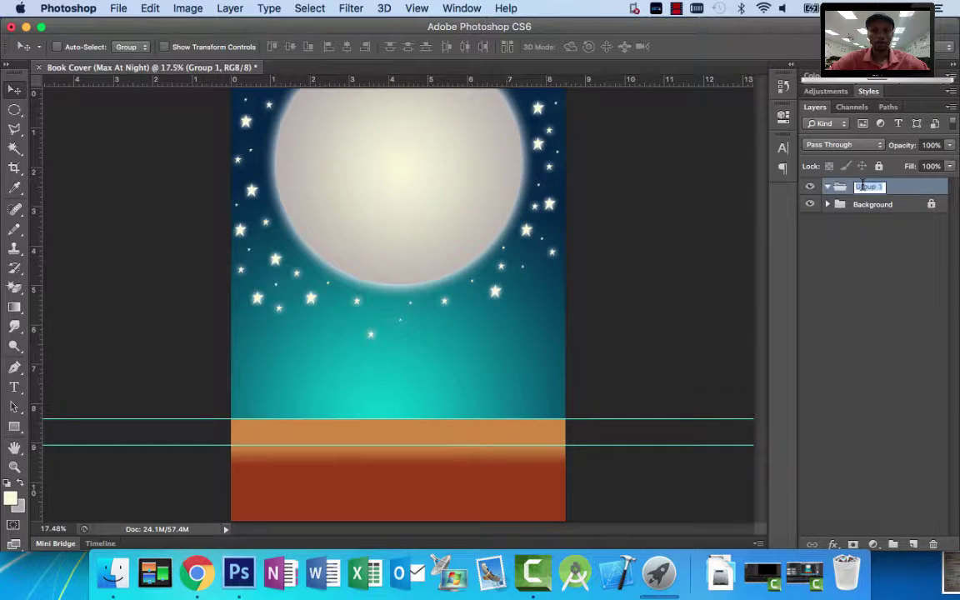
type("Text")
key("Return")
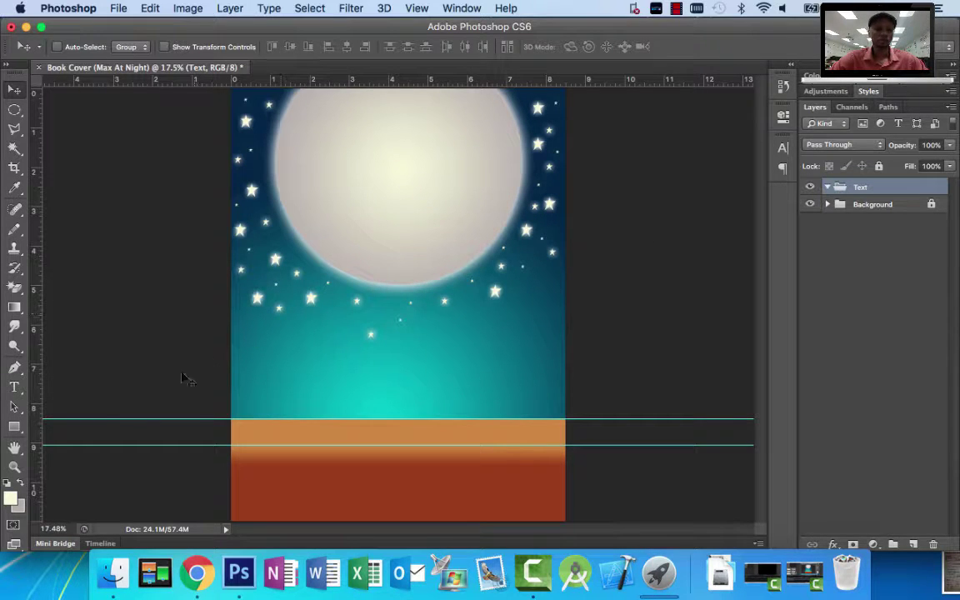
Set the Type tool's font to Times New Roman in Italic style.
left_click(20, 389)
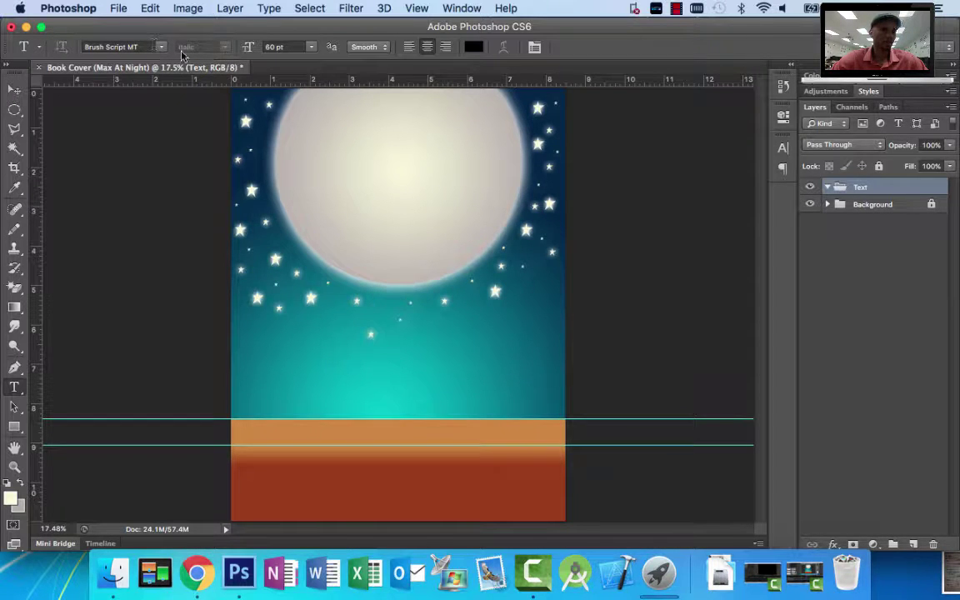
double_click(142, 47)
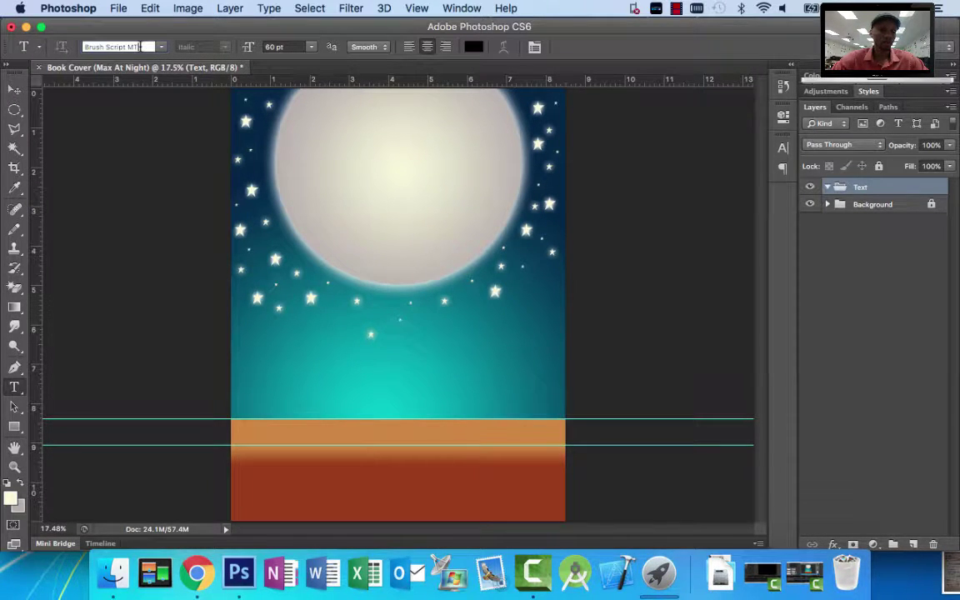
key("ctrl+a")
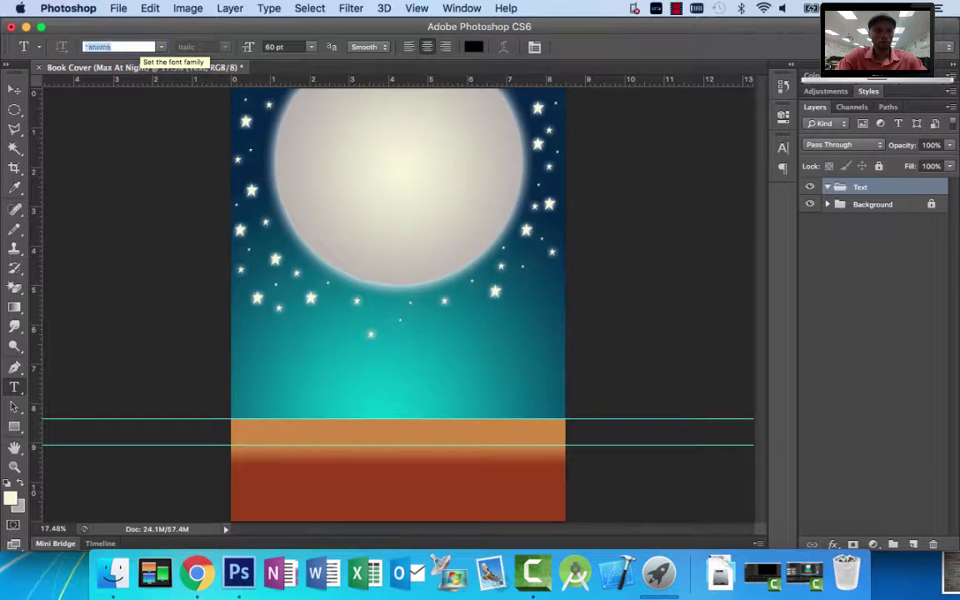
type("Times New R")
key("Return")
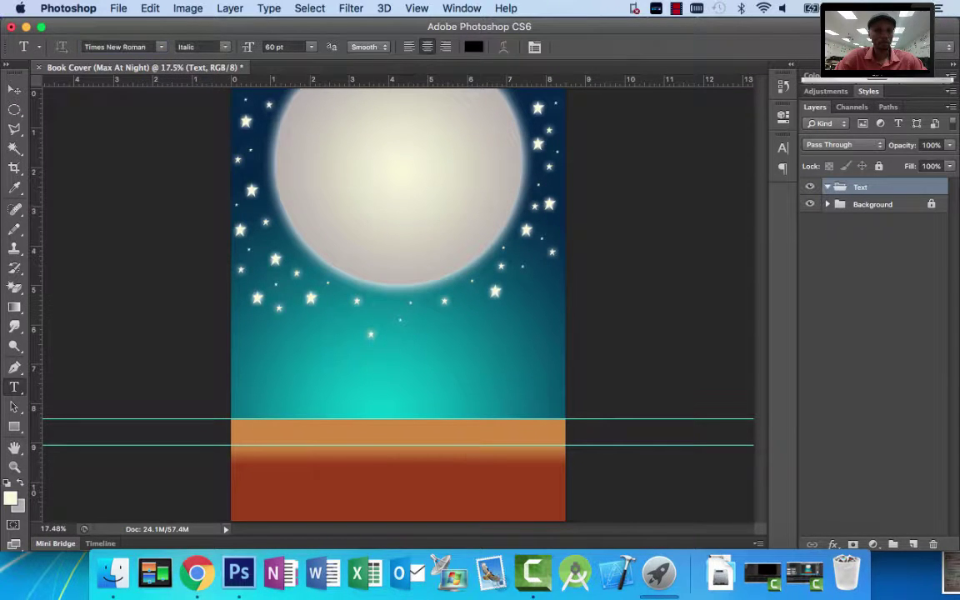
left_click(225, 48)
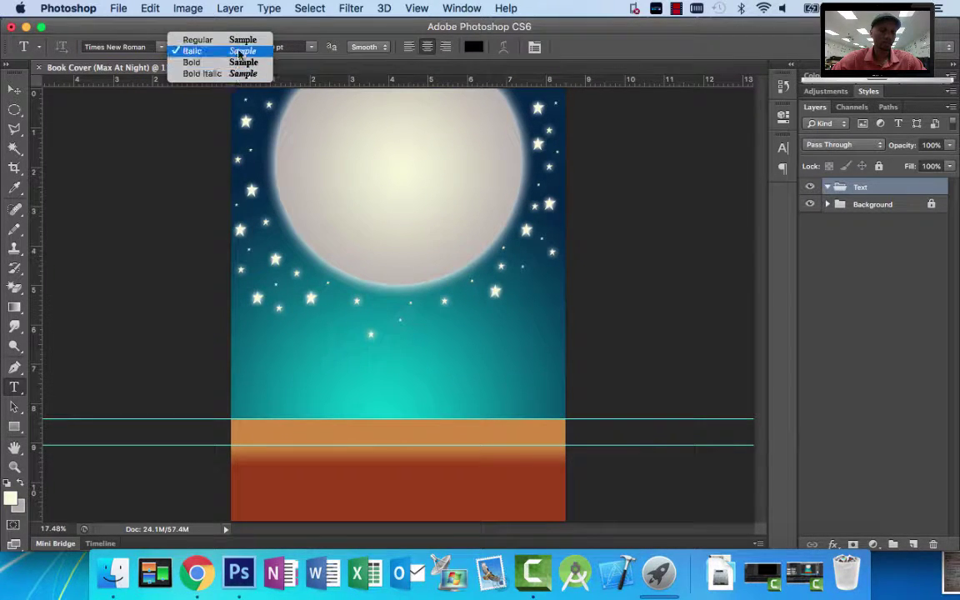
left_click(190, 52)
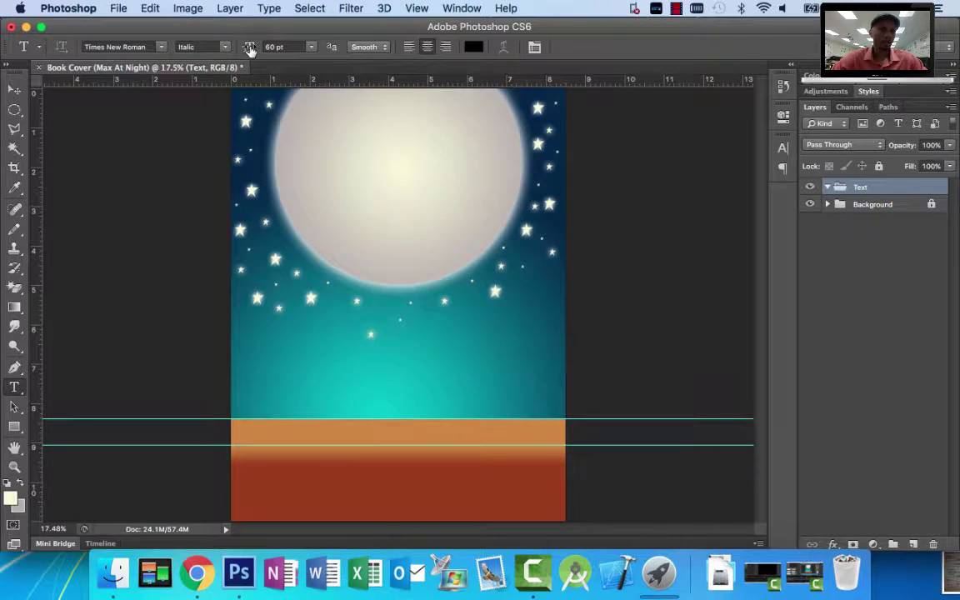
Set the Type tool's font size to 66.01 pt and keep the anti-aliasing method on Smooth.
left_click(311, 47)
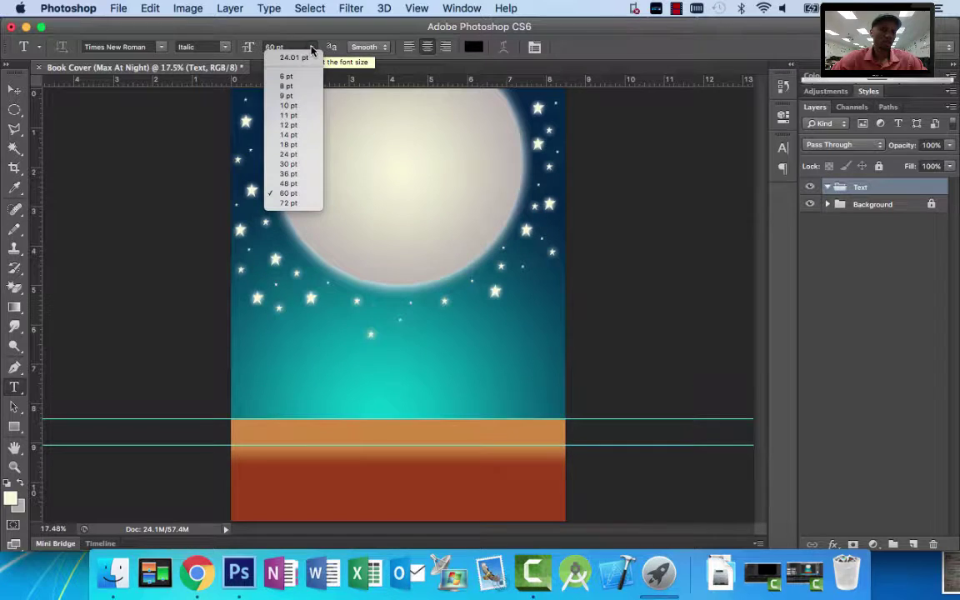
left_click(305, 76)
mouse_move(249, 52)
left_mouse_down()
mouse_move(283, 55)
mouse_move(194, 52)
mouse_move(283, 50)
mouse_move(235, 52)
left_mouse_up()
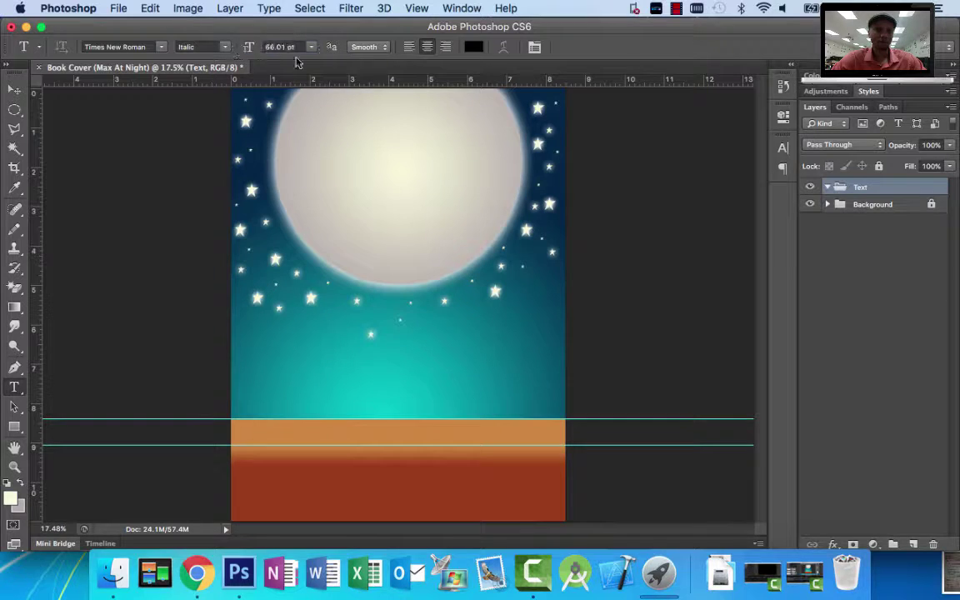
left_click(363, 48)
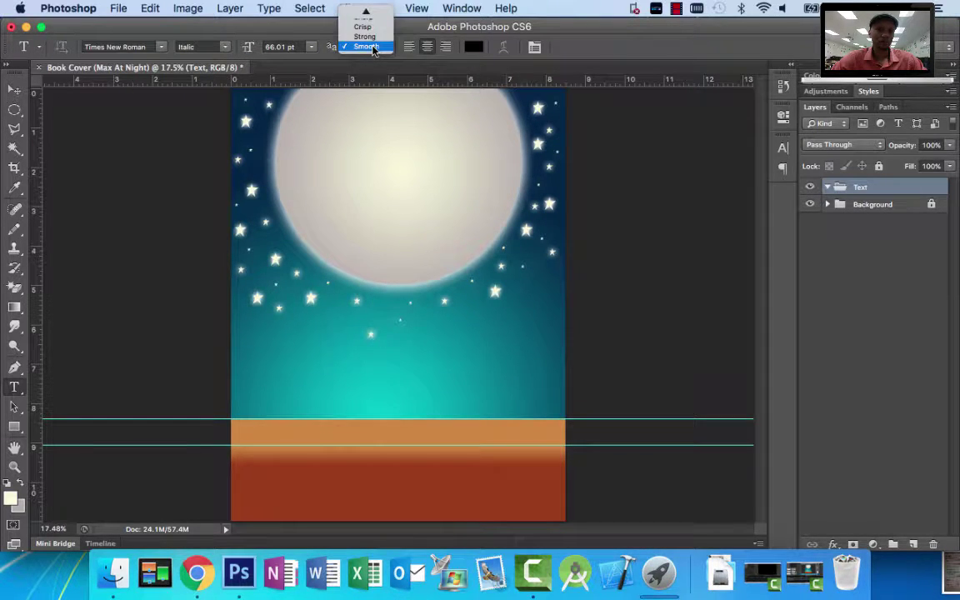
mouse_move(366, 14)
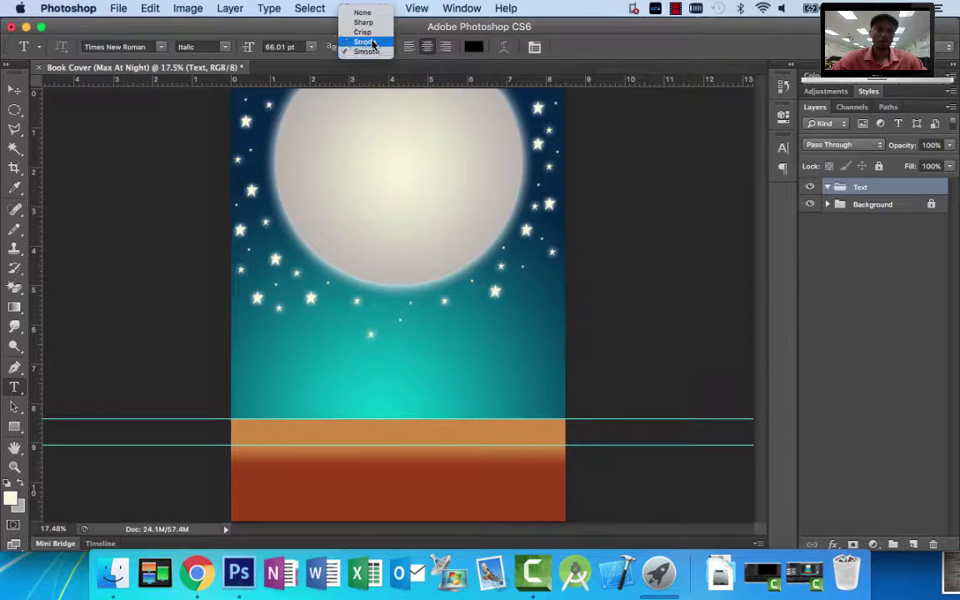
left_click(370, 51)
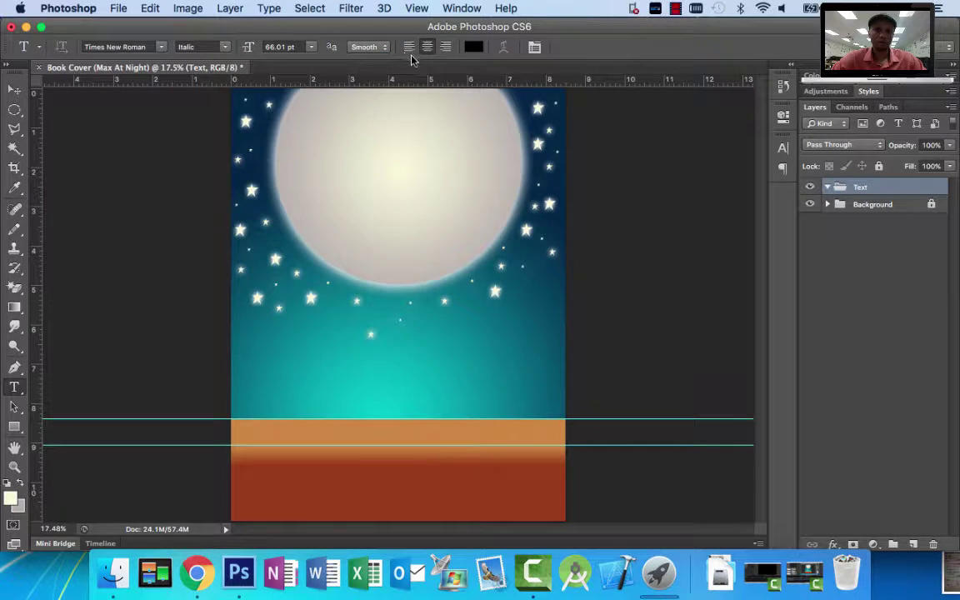
left_click(473, 50)
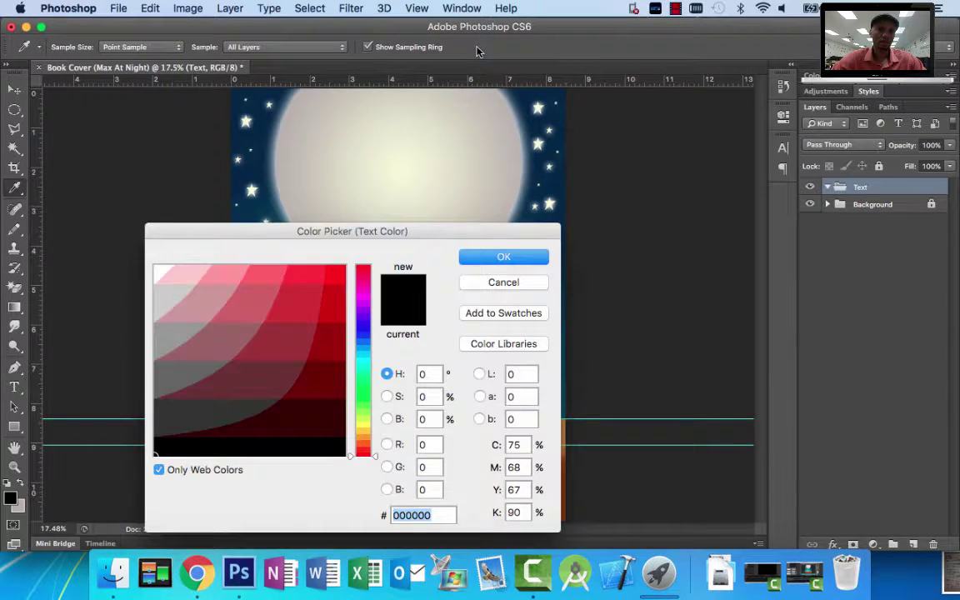
left_click(507, 286)
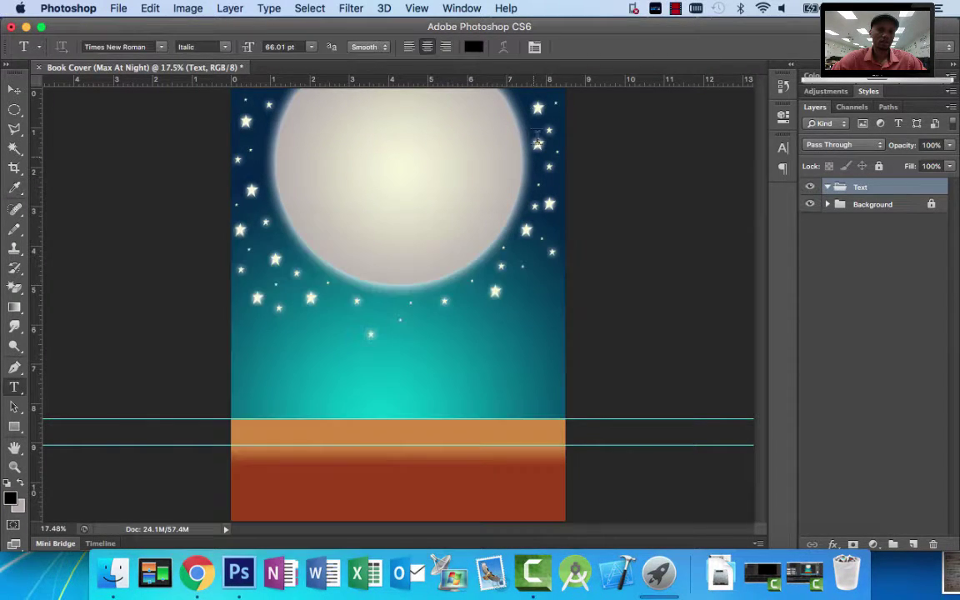
left_click(535, 47)
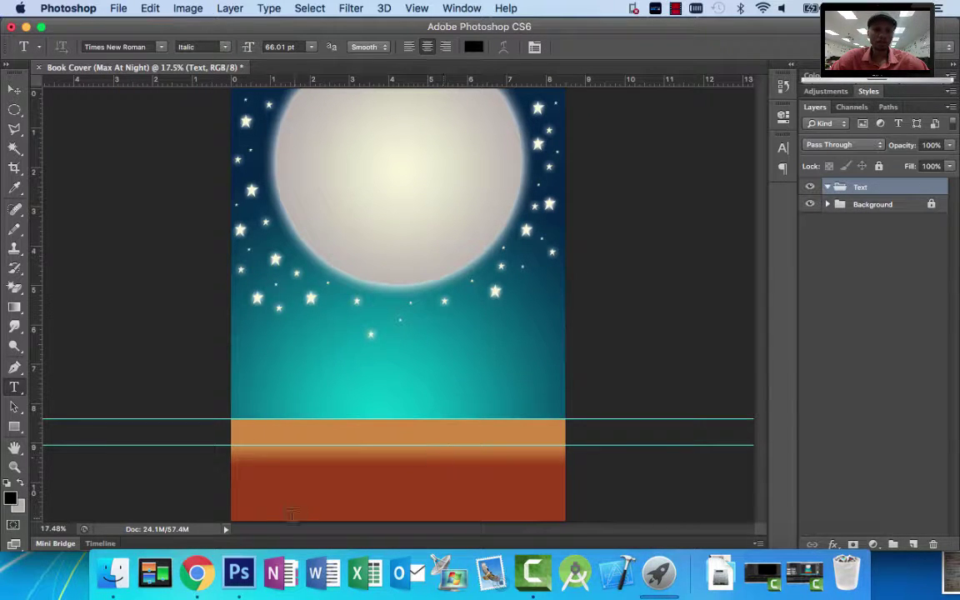
Check the author text at the bottom of the Max at Night cover in Chrome, returning to Photoshop.
left_click(197, 572)
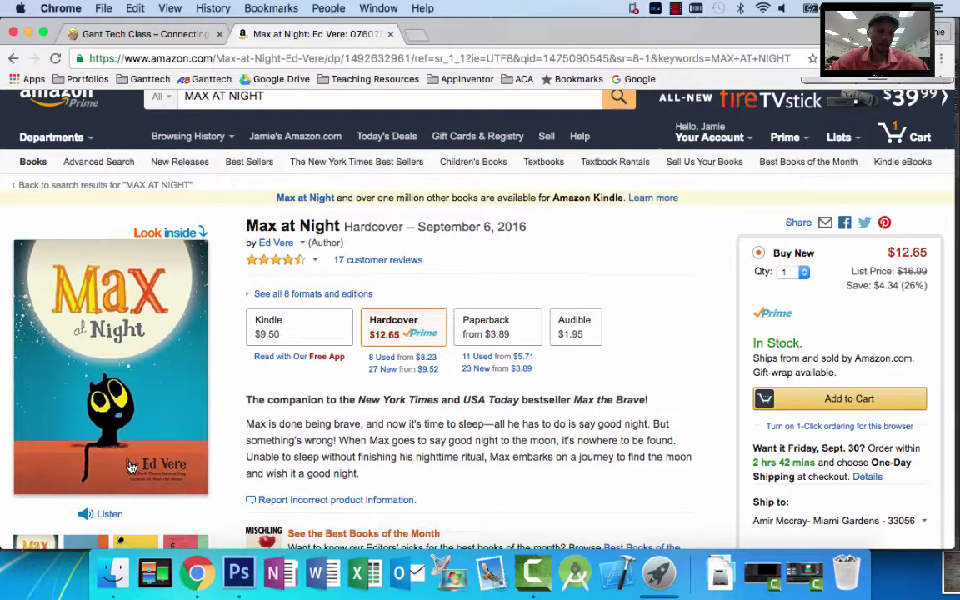
left_click(239, 573)
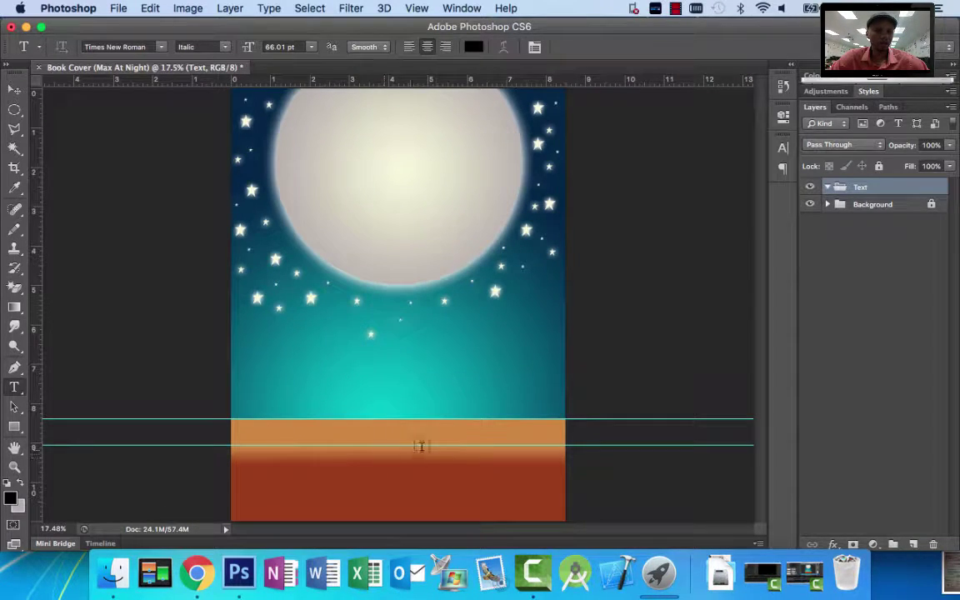
Examine the cover's brown ground area up close, comparing the Fit Screen and Fill Screen views.
left_click(13, 470)
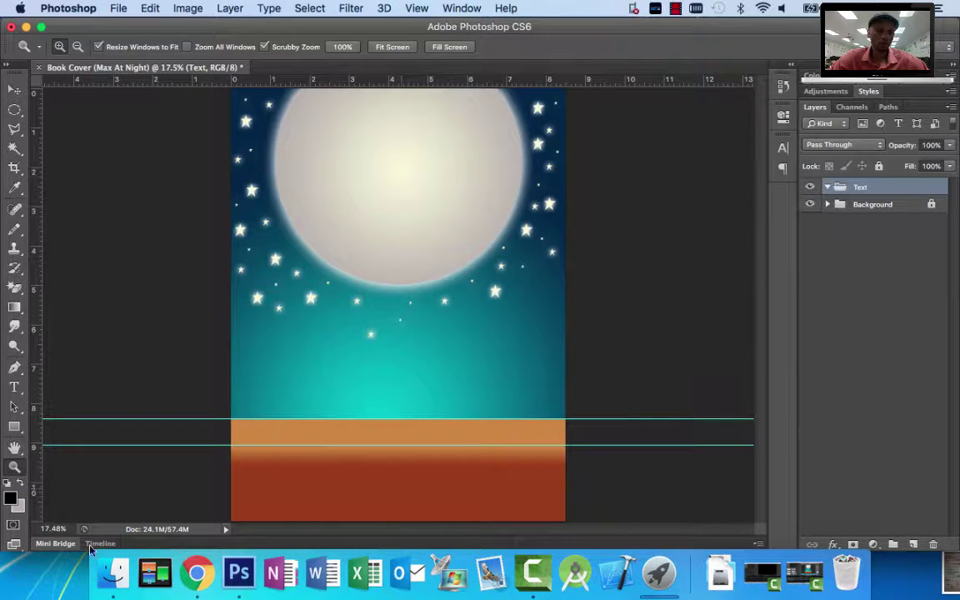
left_click(34, 529)
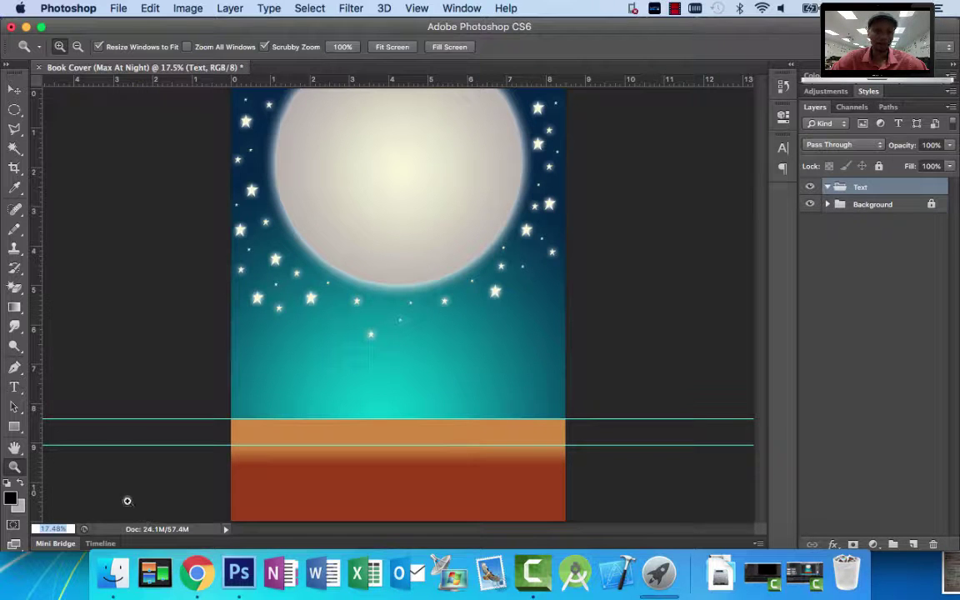
left_click(502, 493)
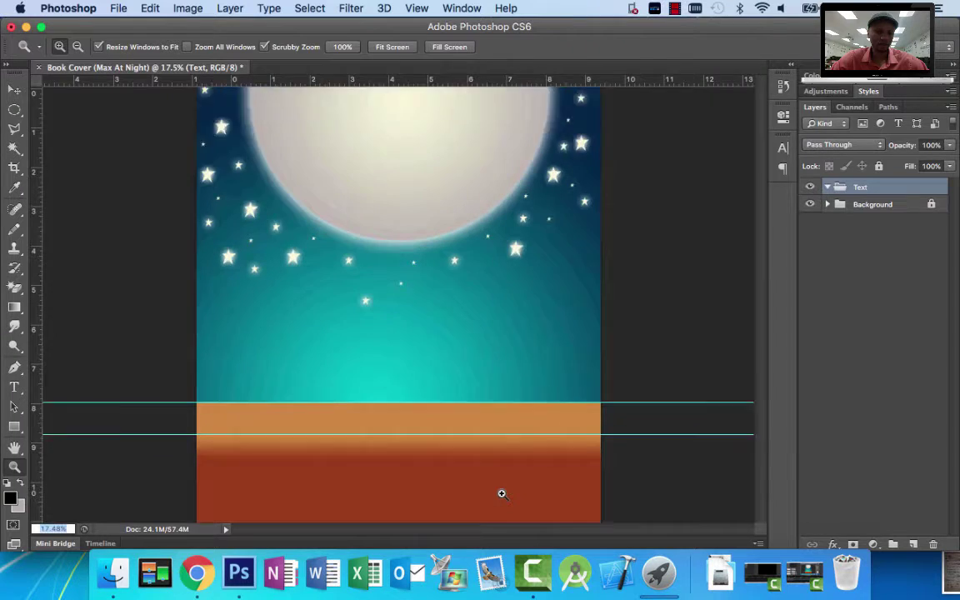
left_click(502, 494)
left_click(502, 493)
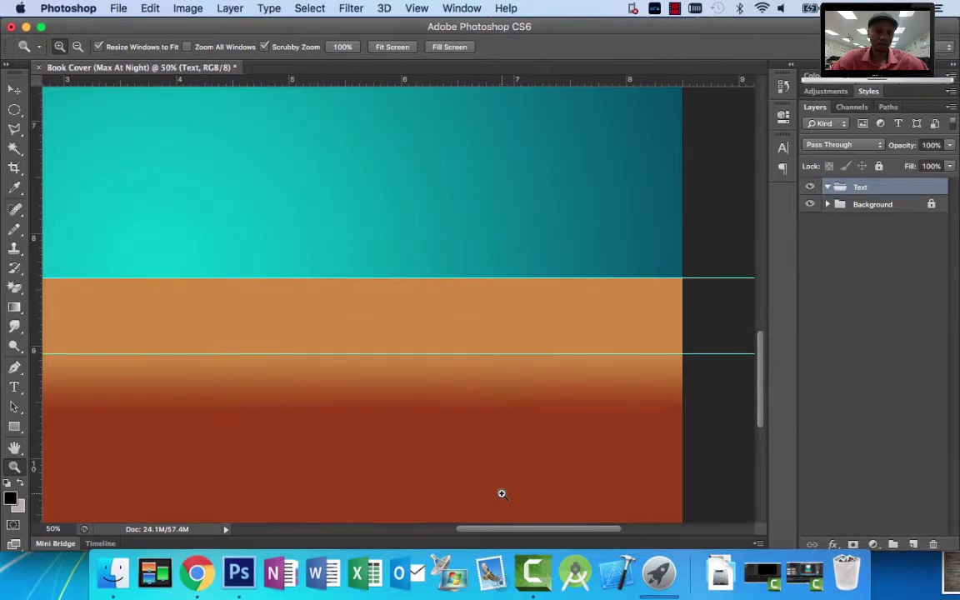
left_click(59, 47)
key("alt")
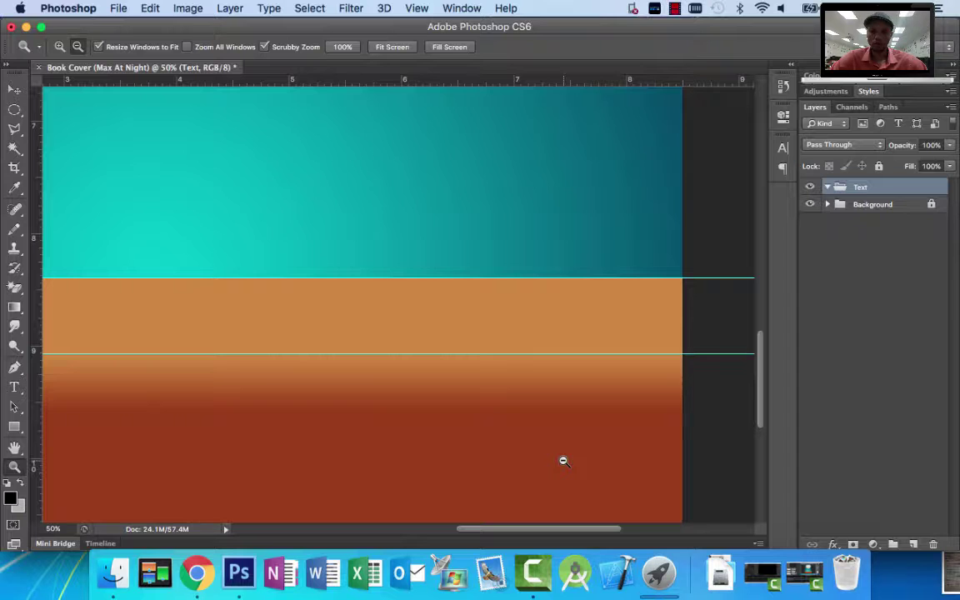
key("alt")
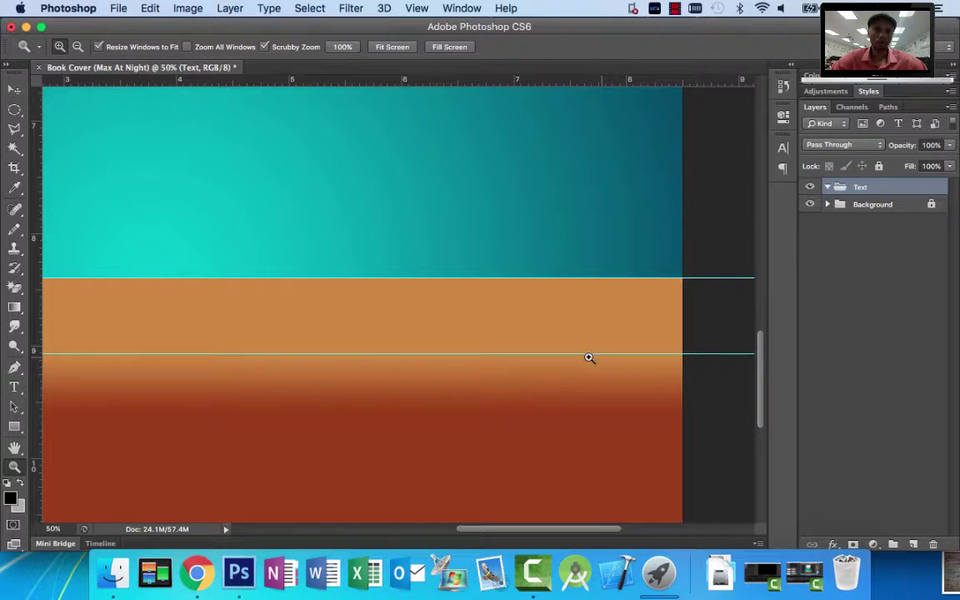
left_click(391, 47)
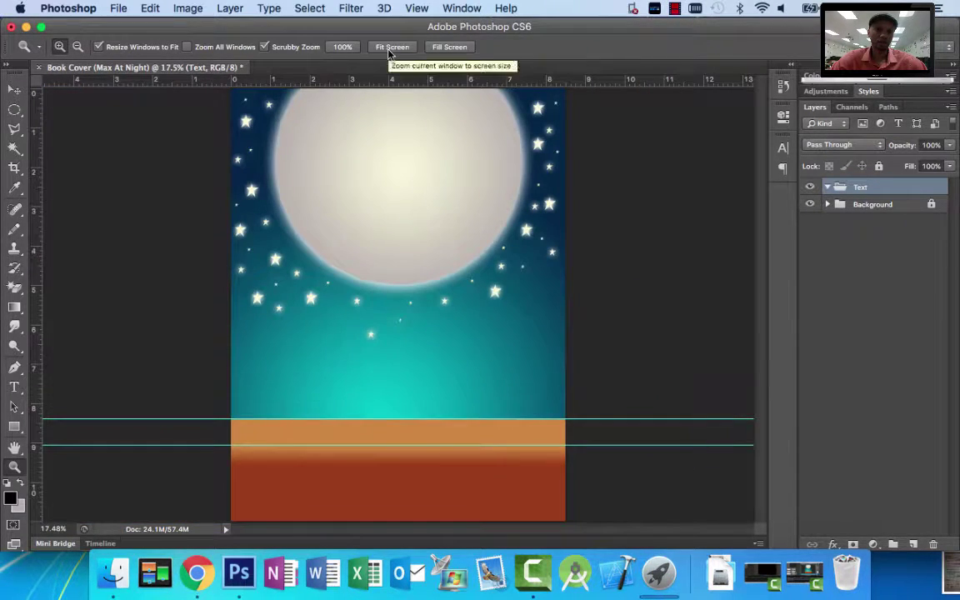
left_click(459, 47)
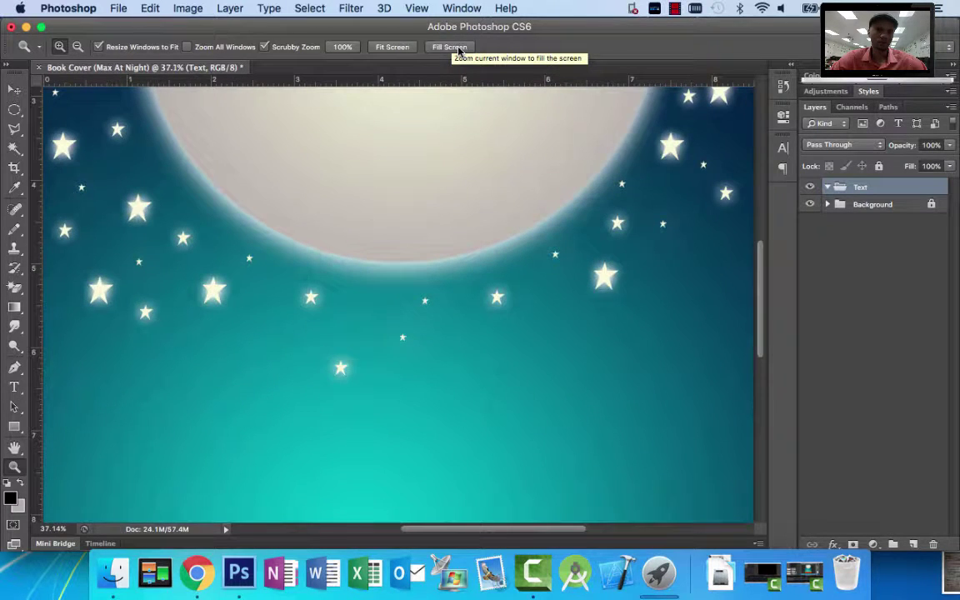
left_click(397, 47)
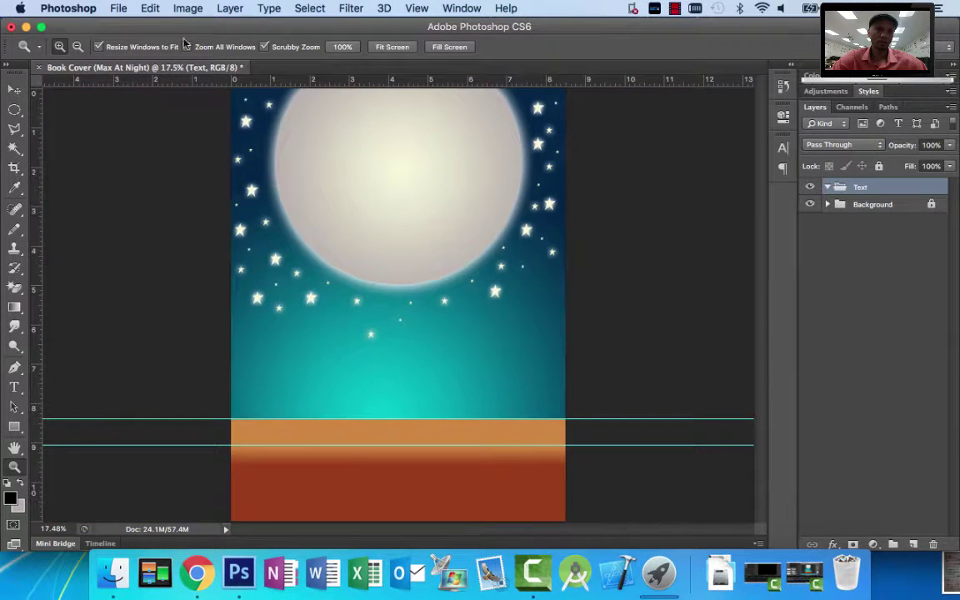
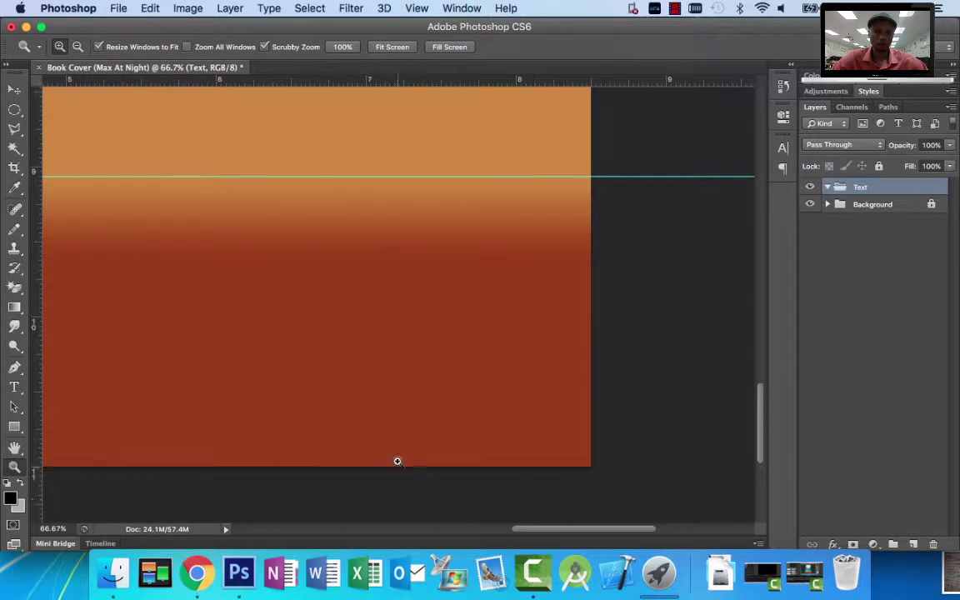
Compare the empty ground area with the author line on the reference cover in Chrome, returning to Photoshop.
scroll(397, 461, "left", 5)
scroll(397, 461, "up", 3)
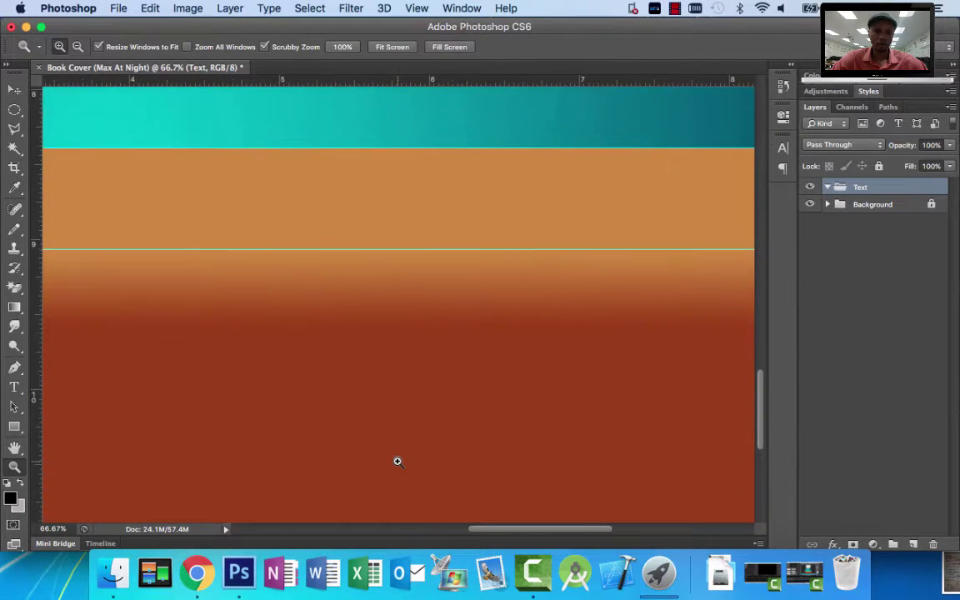
scroll(397, 461, "down", 3)
scroll(397, 461, "right", 1)
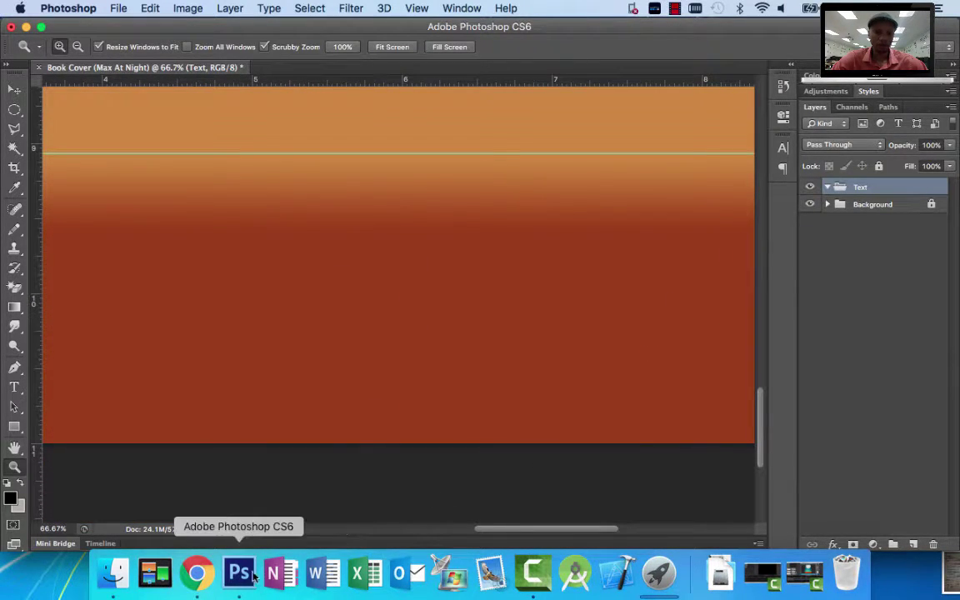
left_click(196, 573)
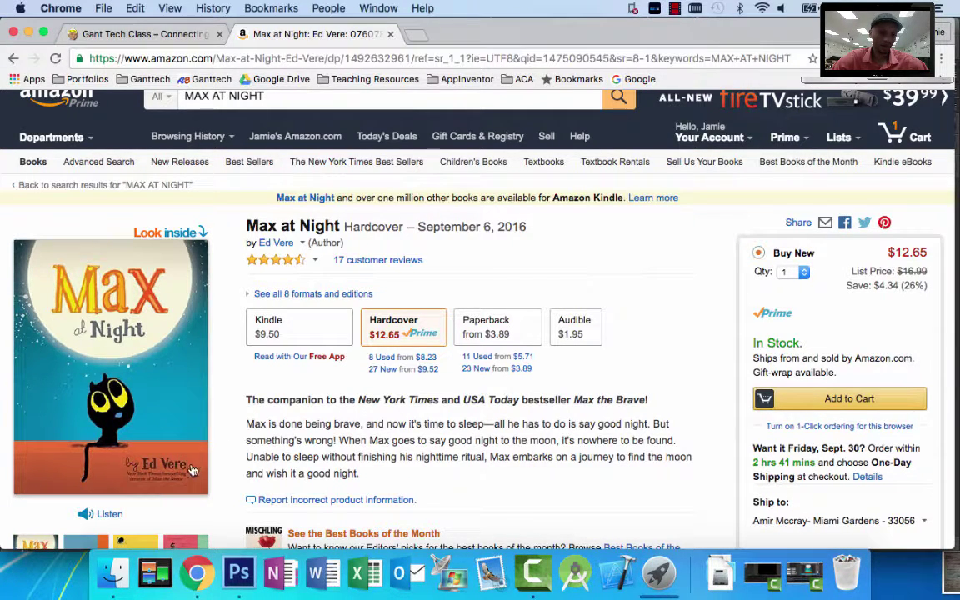
left_click(238, 573)
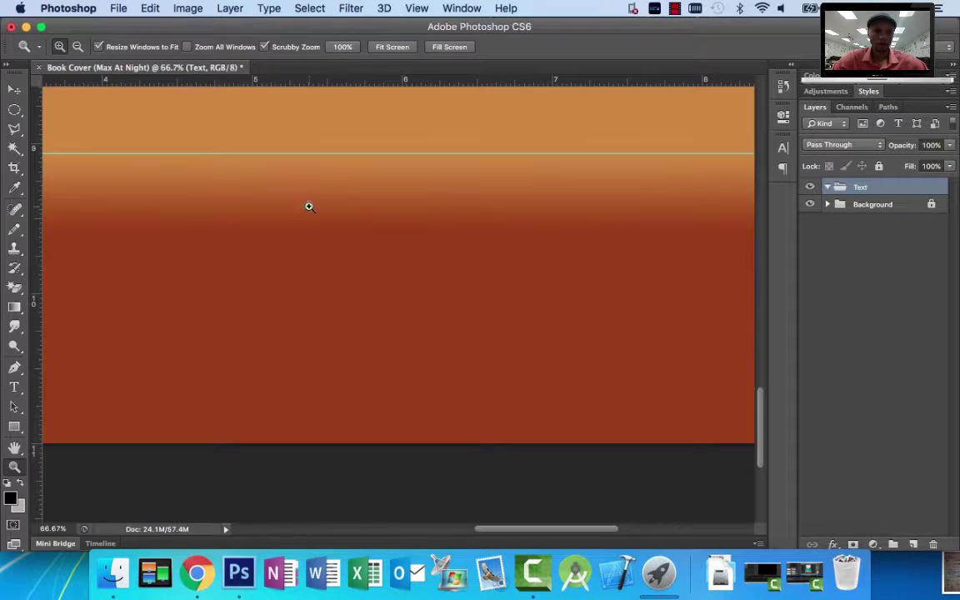
Add horizontal text reading "by" on the red-brown ground near the bottom of the cover.
left_click(14, 388)
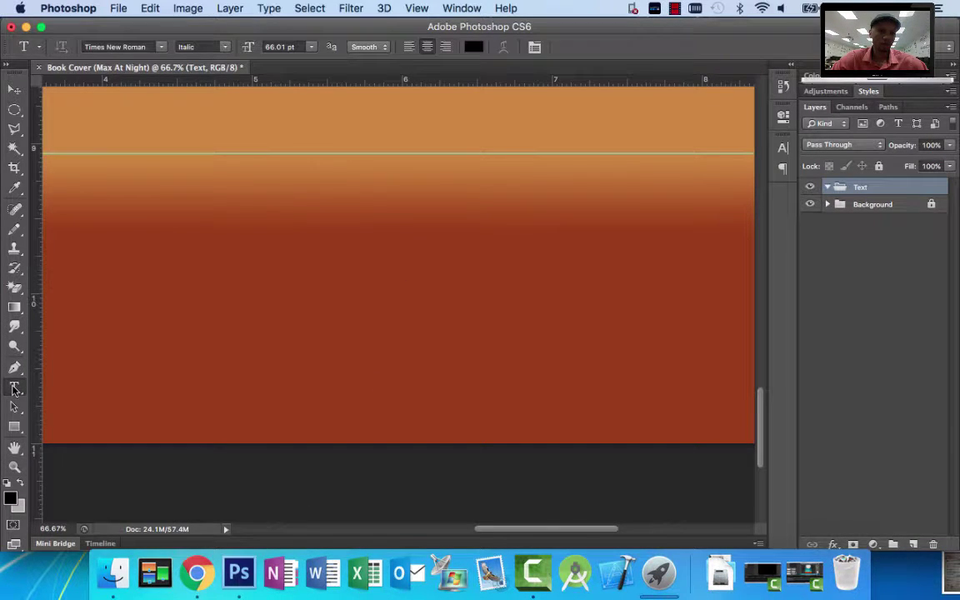
left_click(15, 387)
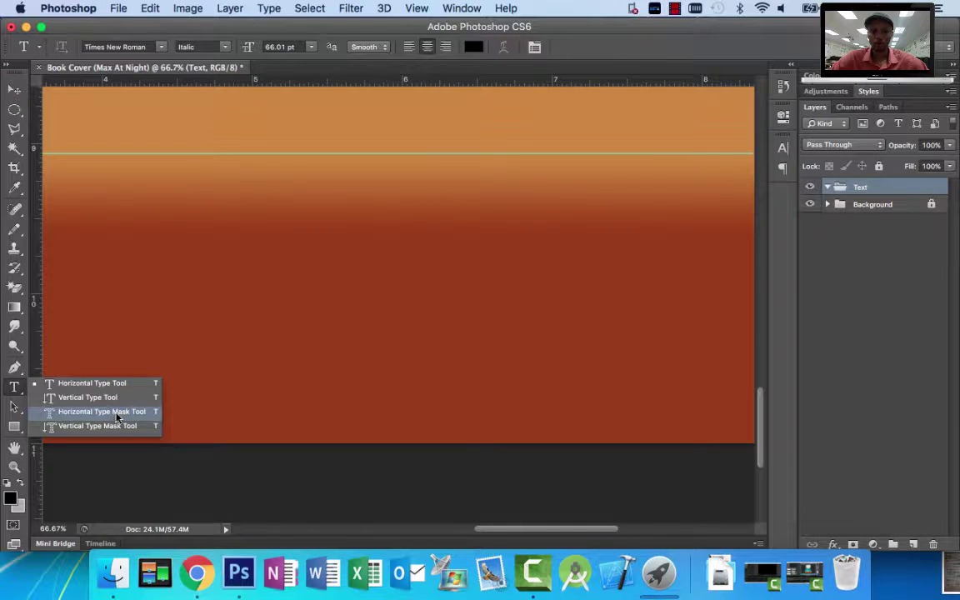
left_click(84, 384)
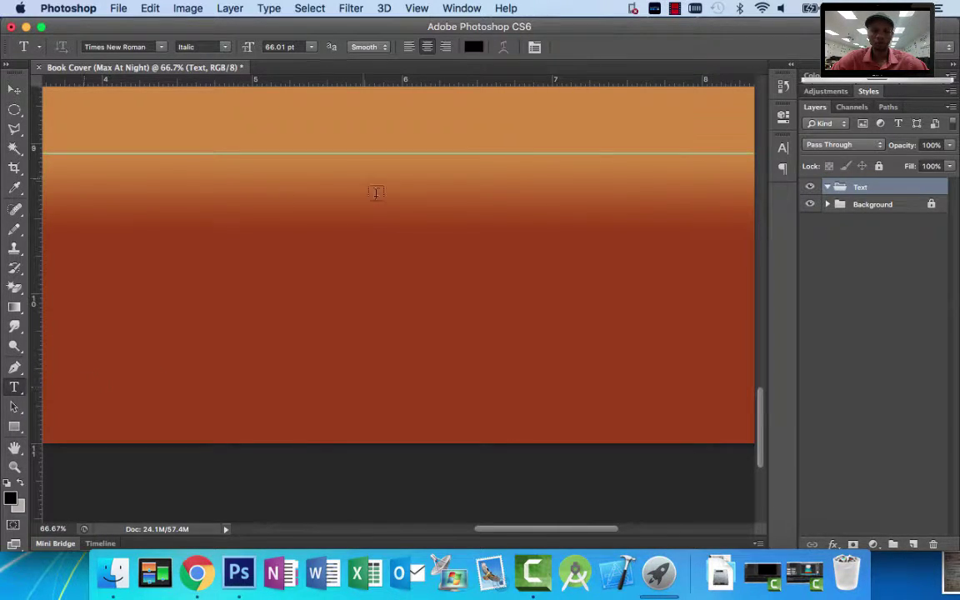
left_click(391, 259)
type("by")
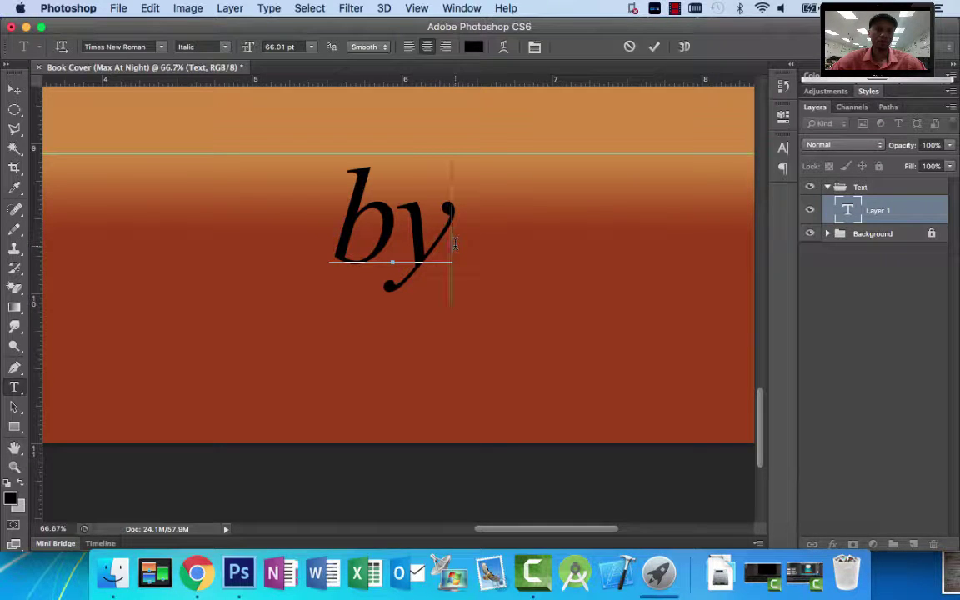
Select the whole word "by" and set its font to Trattatello.
left_click_drag(453, 226, 323, 225)
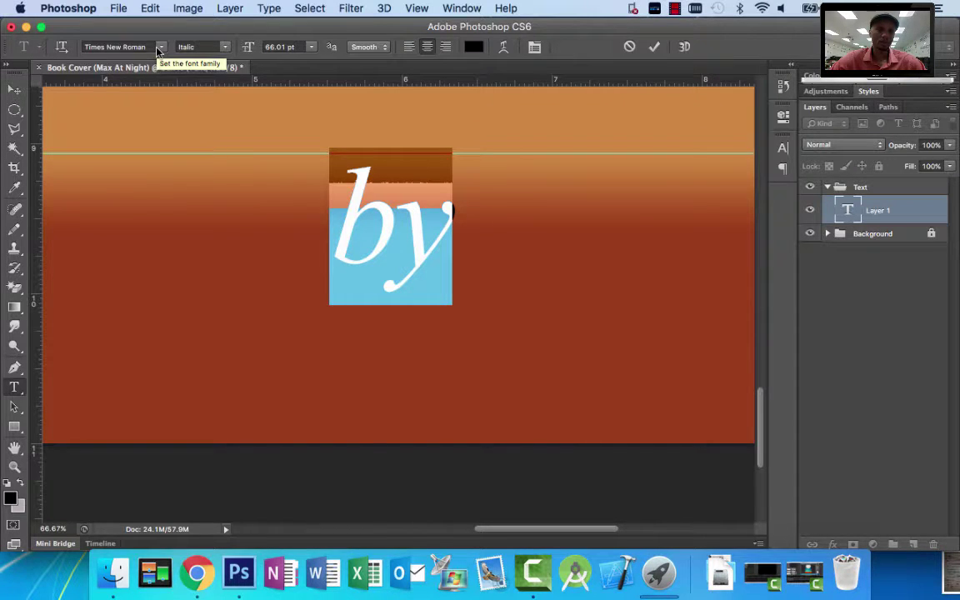
left_click(160, 48)
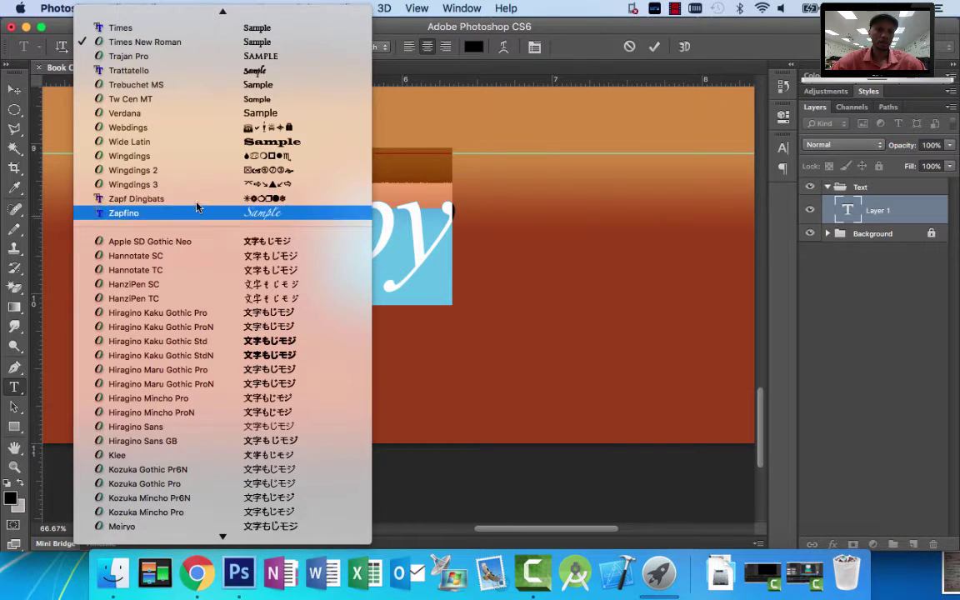
left_click(169, 65)
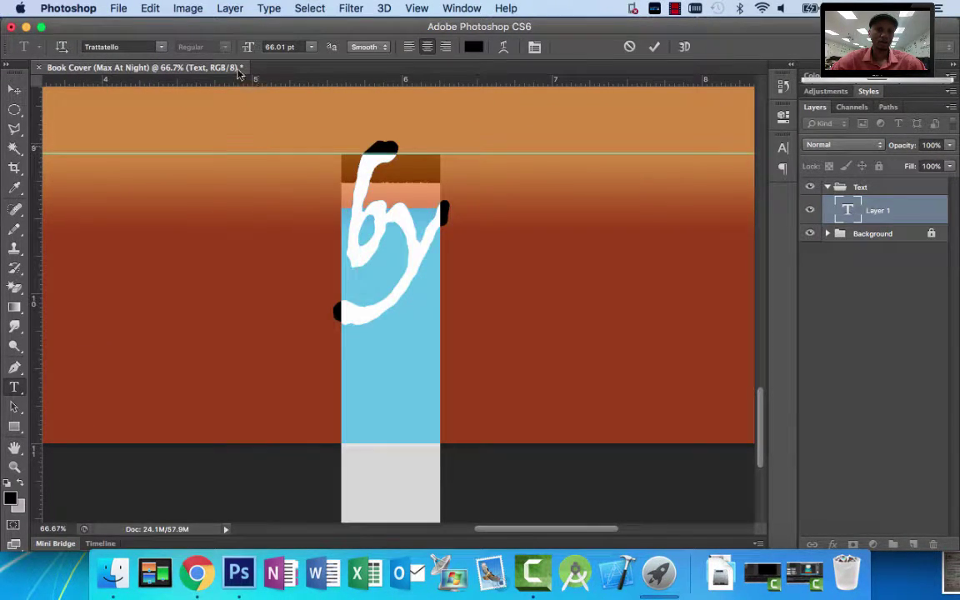
Preview the fonts listed before Trattatello one after another on the word "by" and set it to Mistral.
left_click(106, 47)
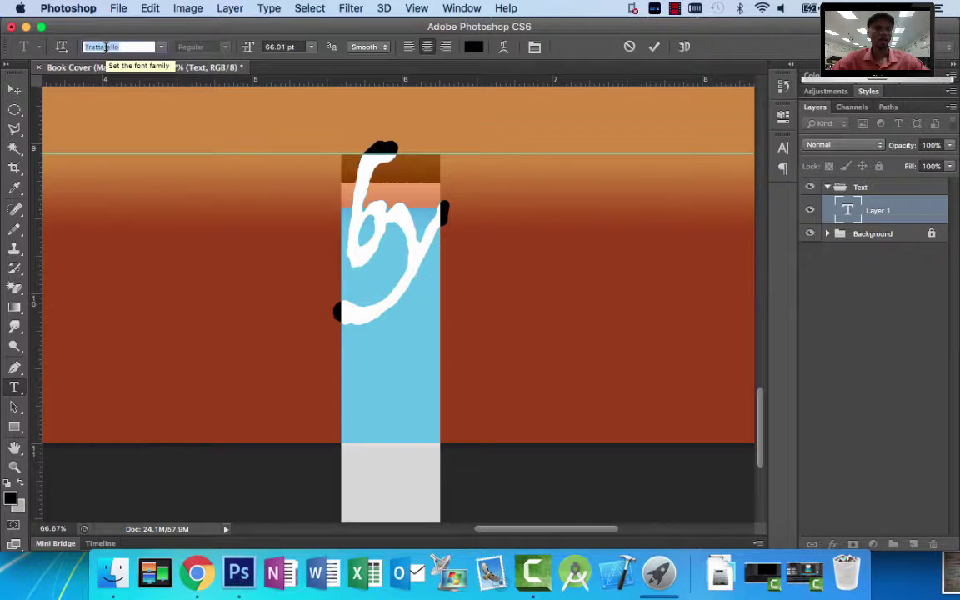
key("Up")
key("Up")
key("Up")
key("Up")
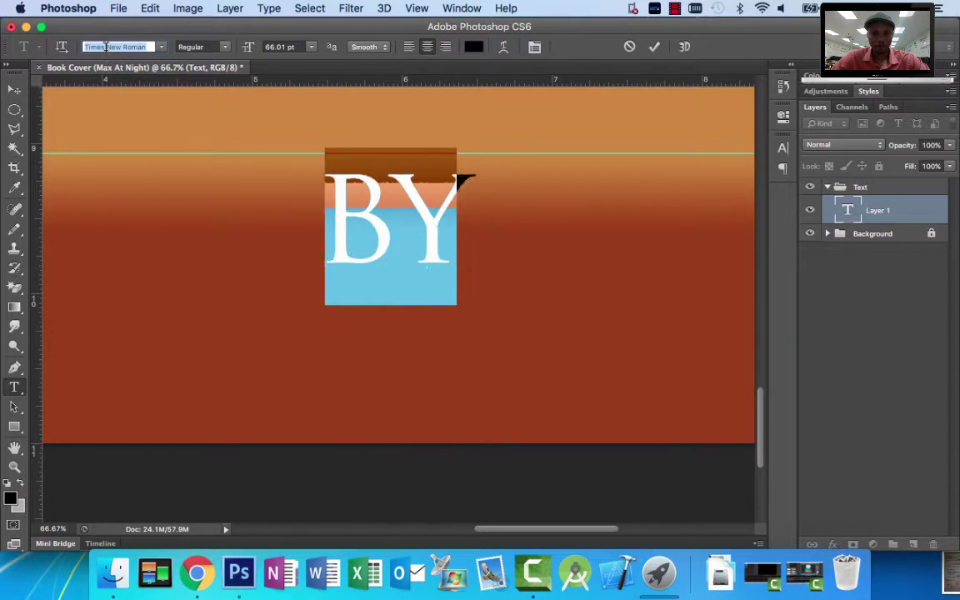
key("Up")
key("Up")
key("Up")
key("Up")
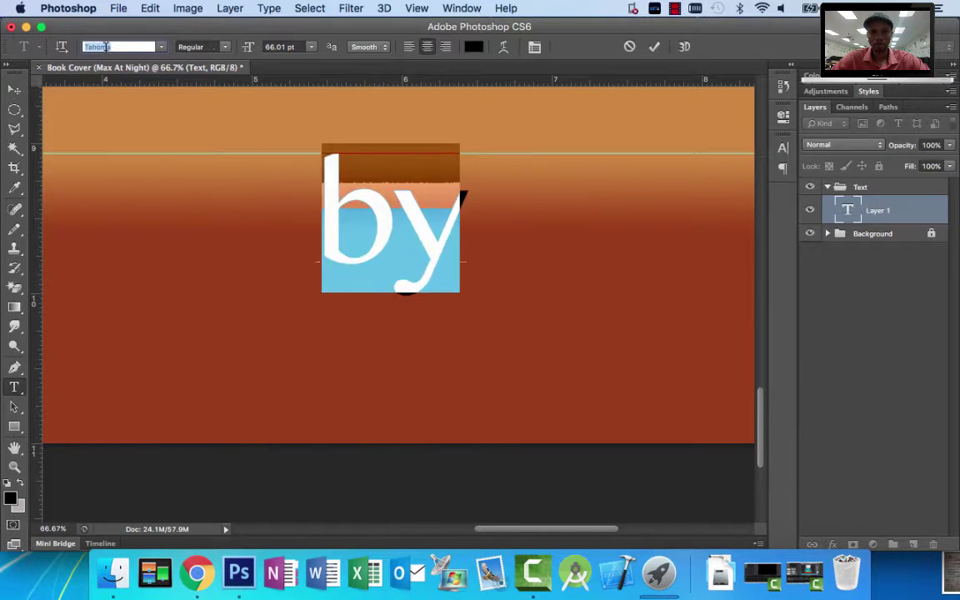
key("Up")
key("Up")
key("Up")
key("Up")
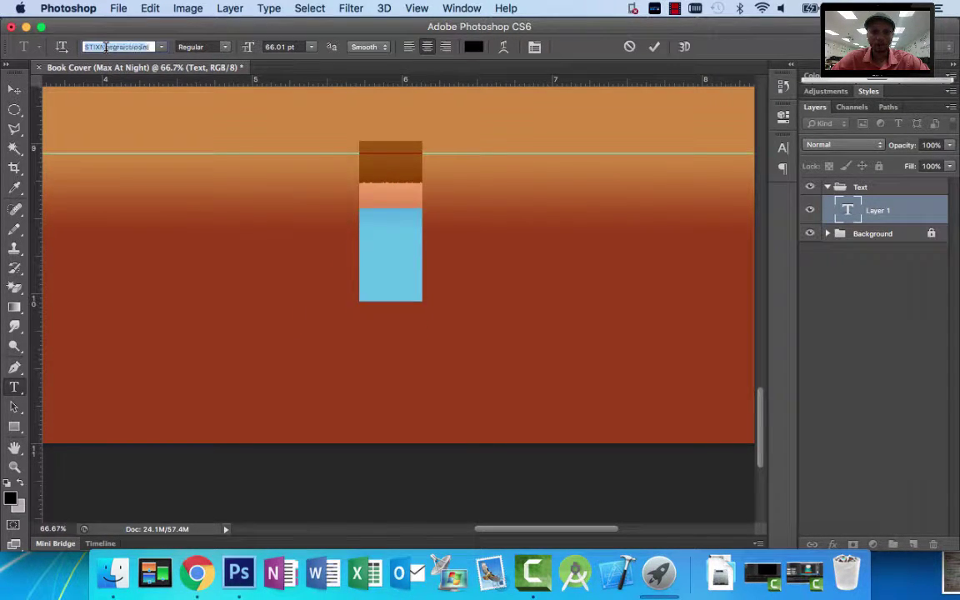
key("Up")
key("Up")
key("Up")
key("Up")
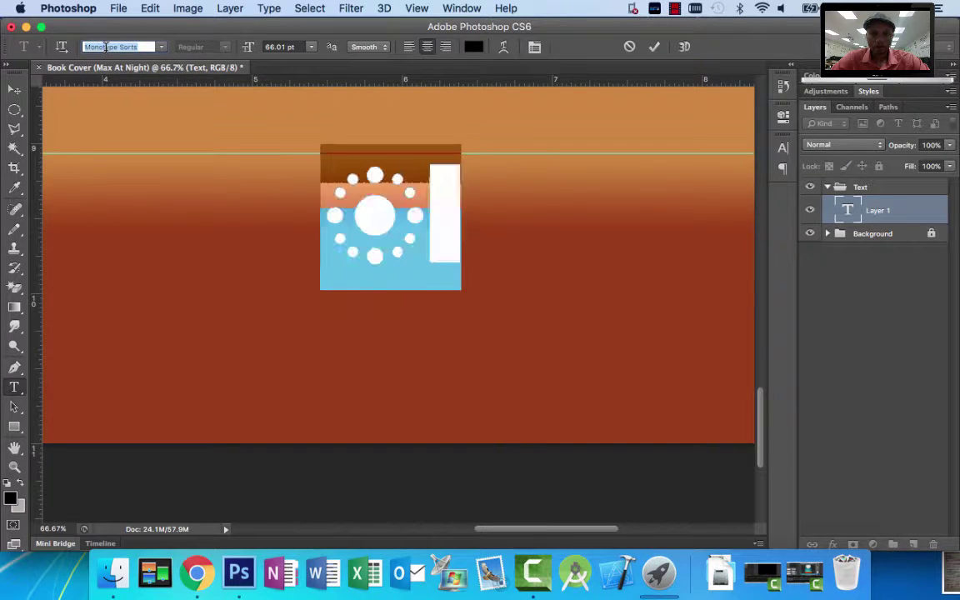
key("Down")
key("Down")
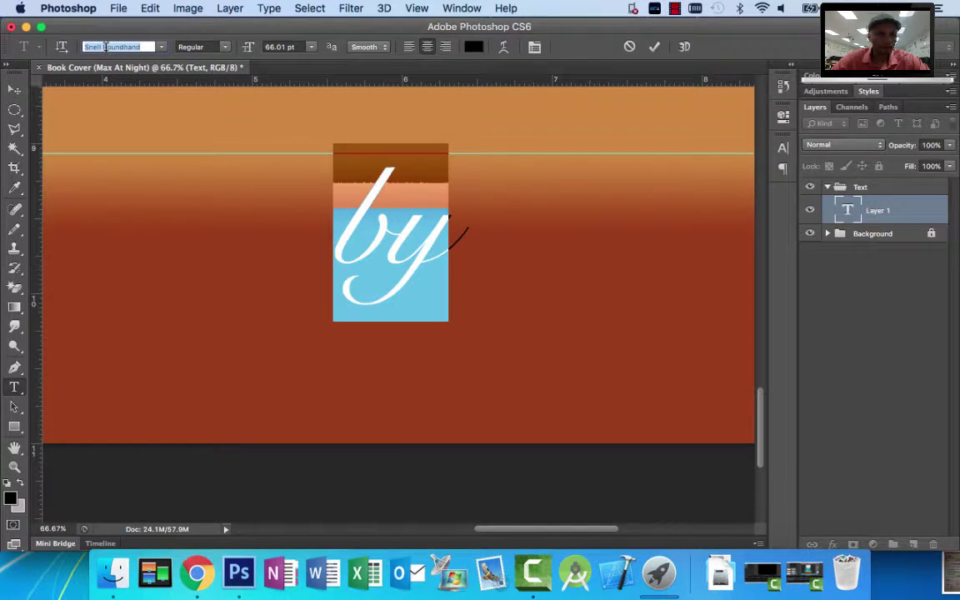
key("Up")
key("Up")
key("Up")
key("Up")
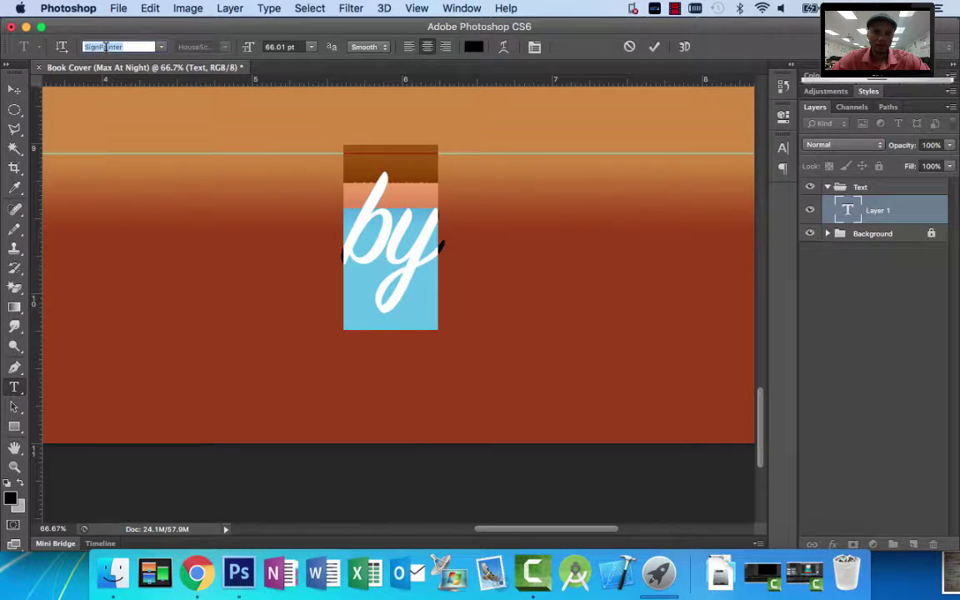
key("Up")
key("Down")
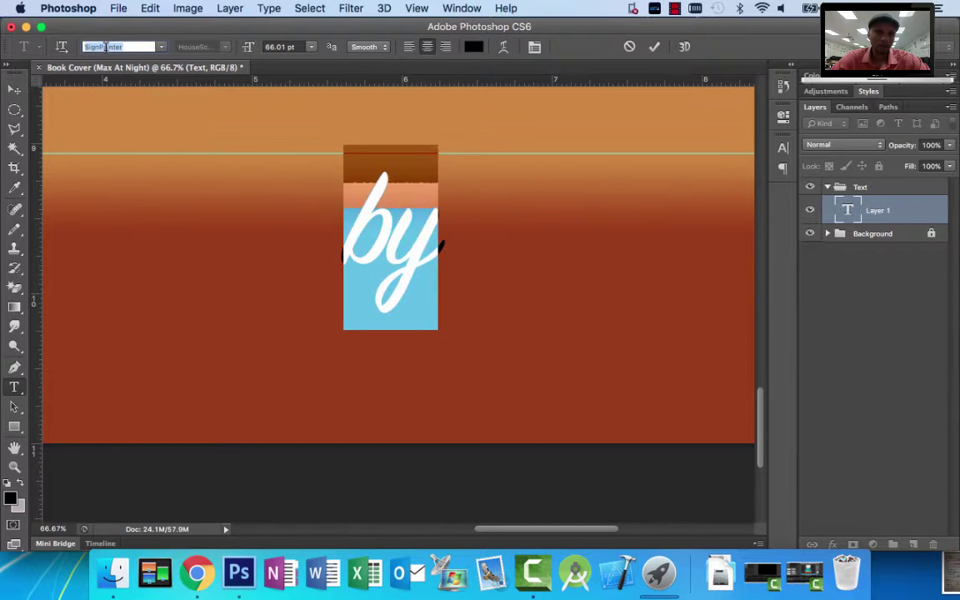
key("Up")
key("Up")
key("Up")
key("Up")
key("Up")
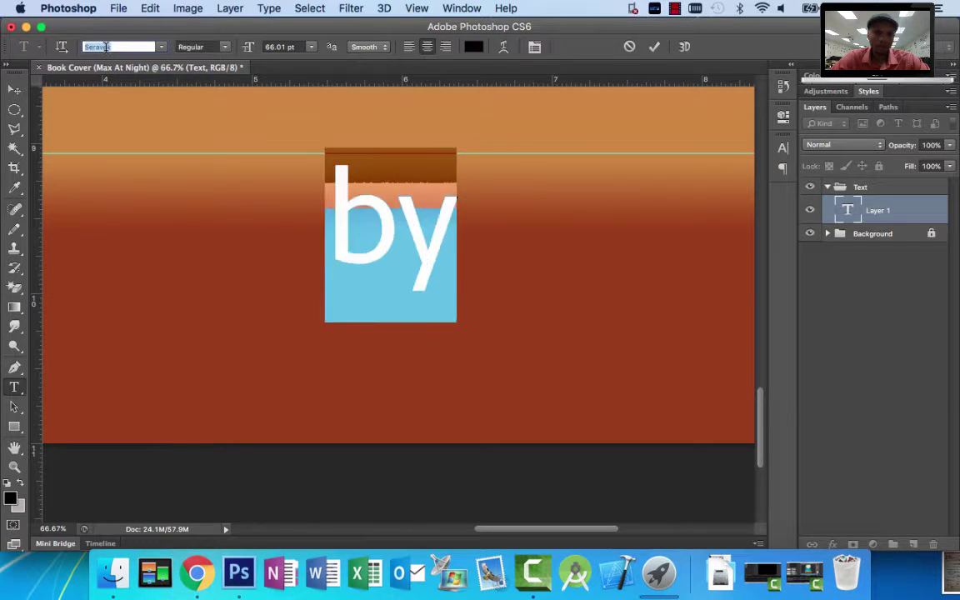
key("Up")
key("Up")
key("Up")
key("Up")
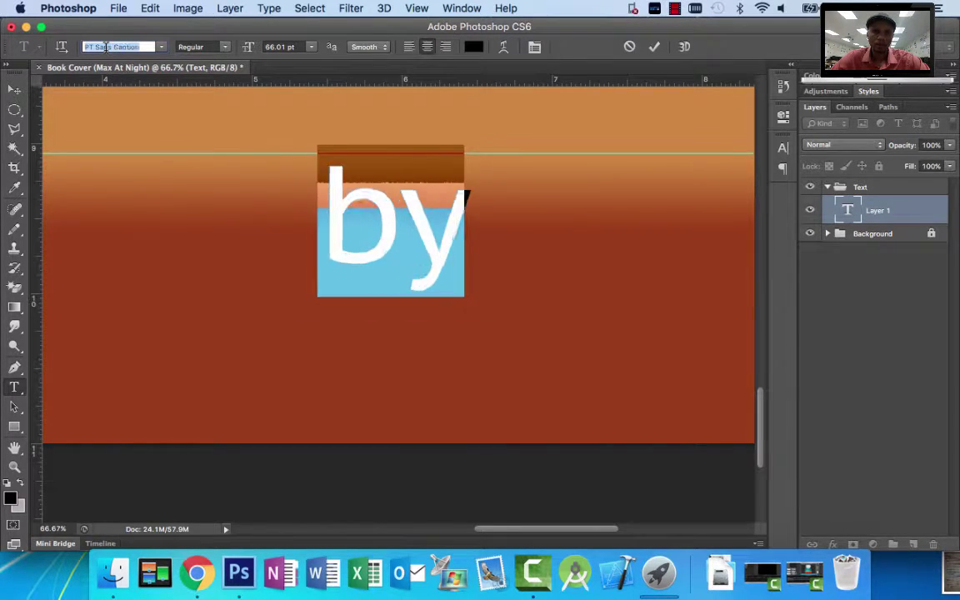
key("Up")
key("Up")
key("Up")
key("Up")
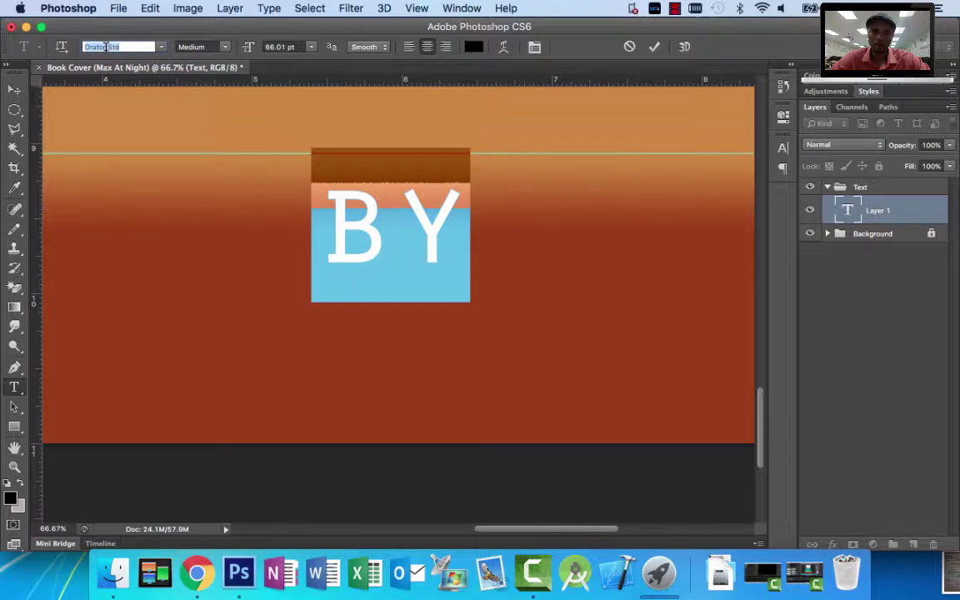
key("Up")
key("Up")
key("Up")
key("Up")
key("Up")
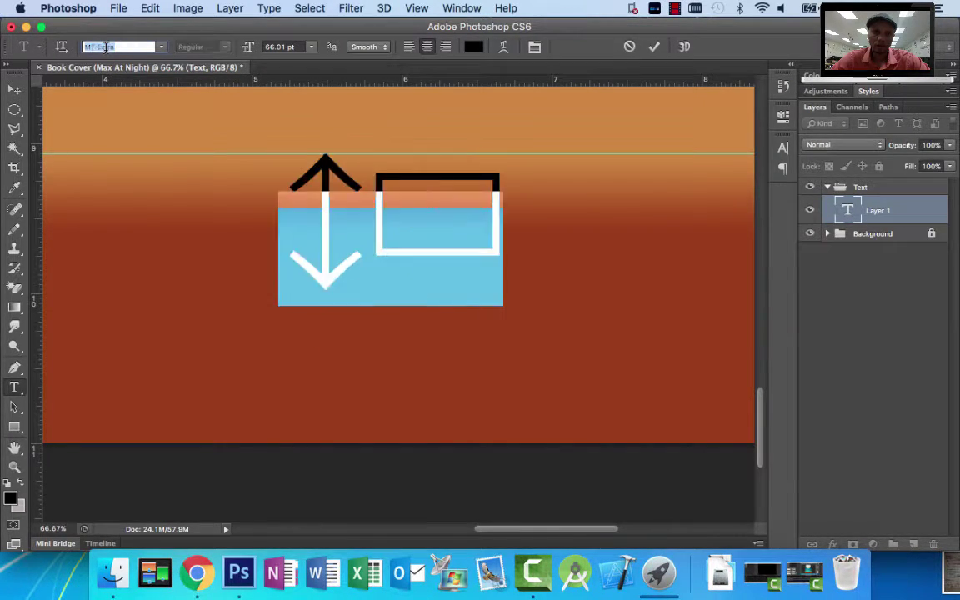
key("Up")
key("Up")
key("Up")
key("Up")
key("Up")
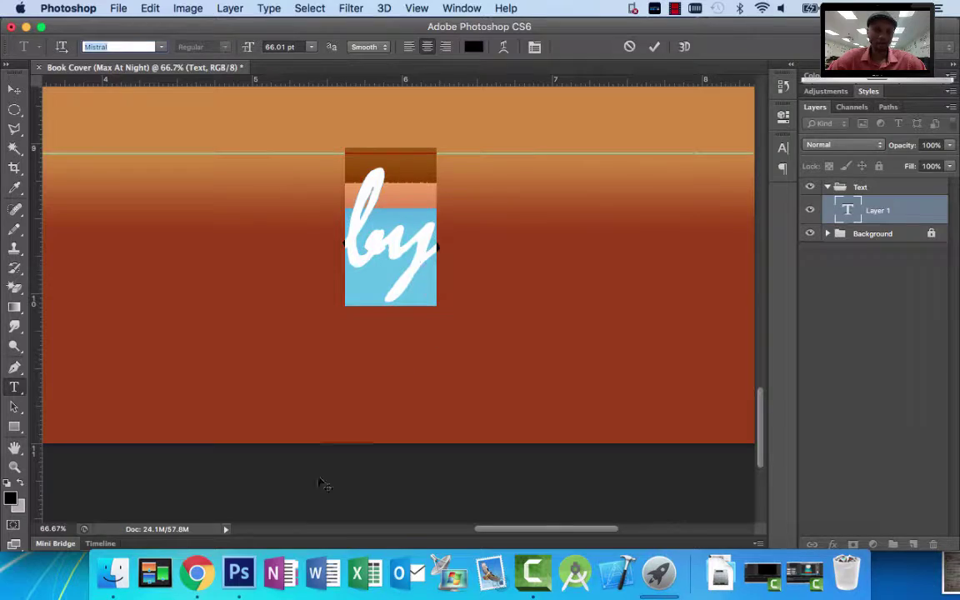
Check the author line on the reference cover in Chrome, return to Photoshop and move "by" left to the middle of the ground area.
left_click(196, 572)
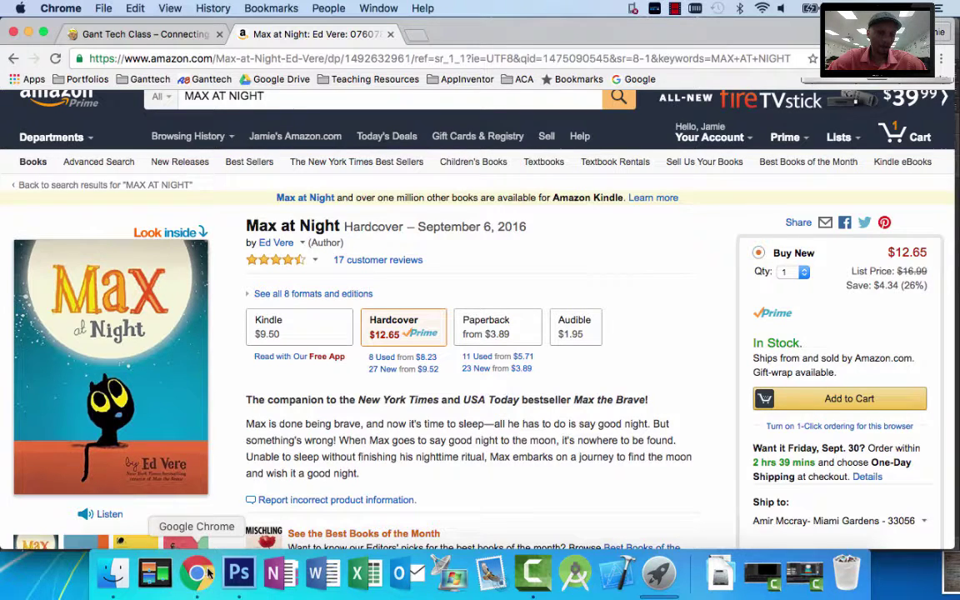
left_click(240, 573)
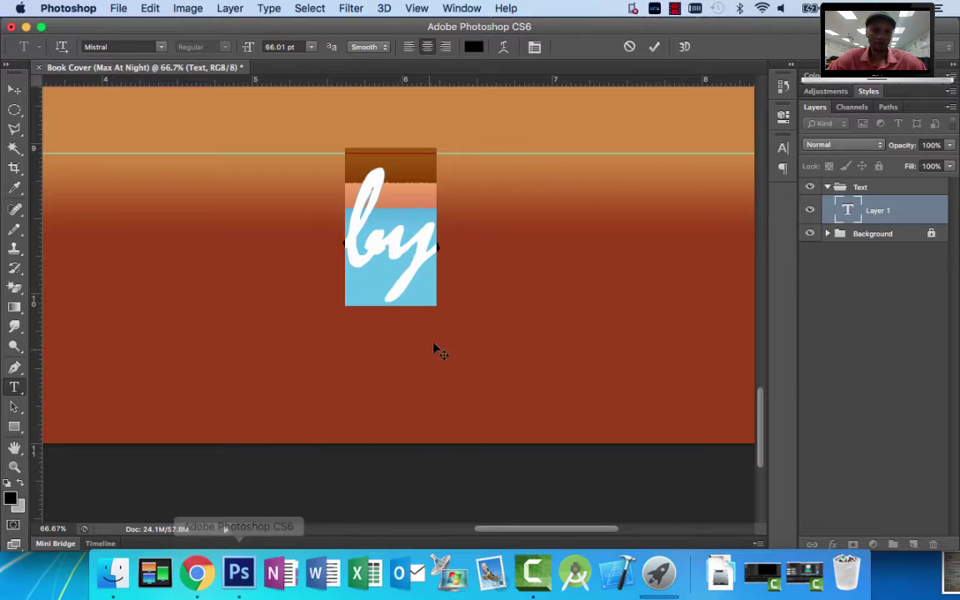
left_click(16, 90)
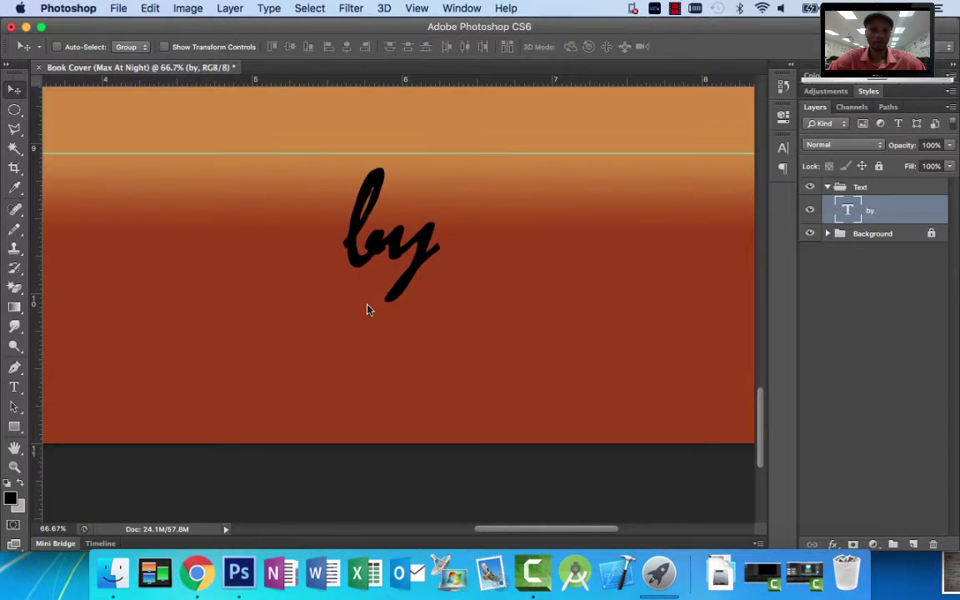
key("super+minus")
key("super+minus")
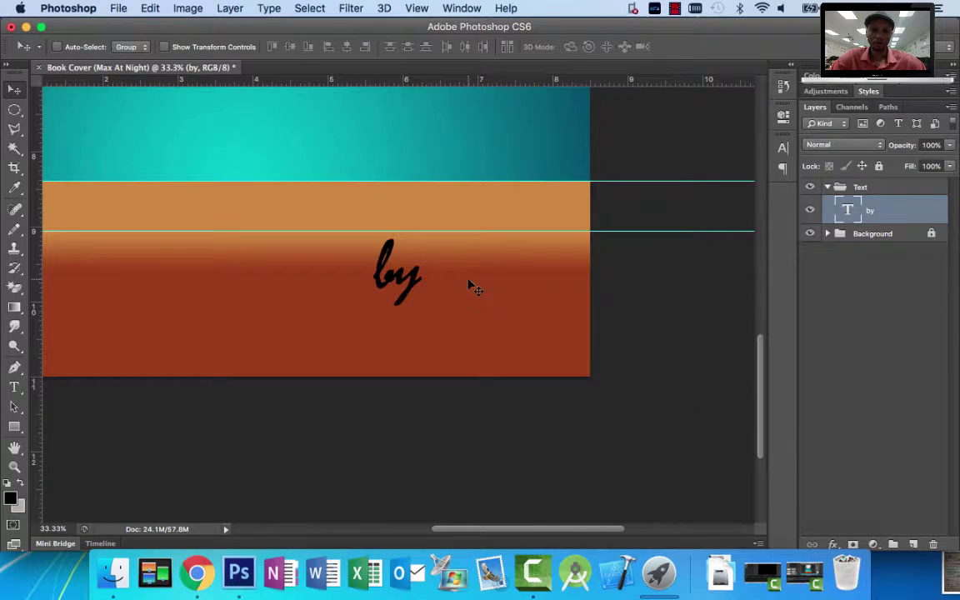
key("super+minus")
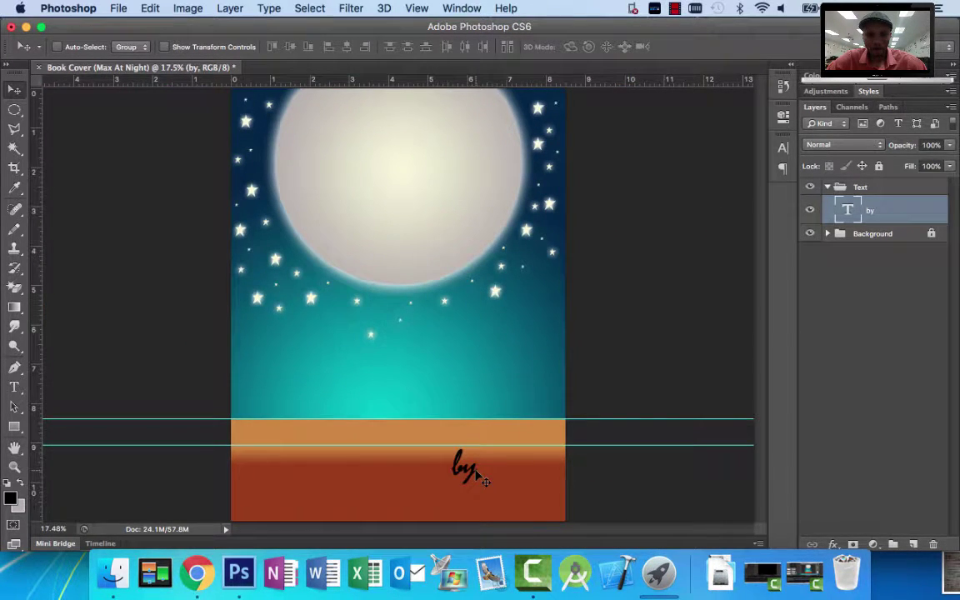
left_click_drag(450, 477, 422, 474)
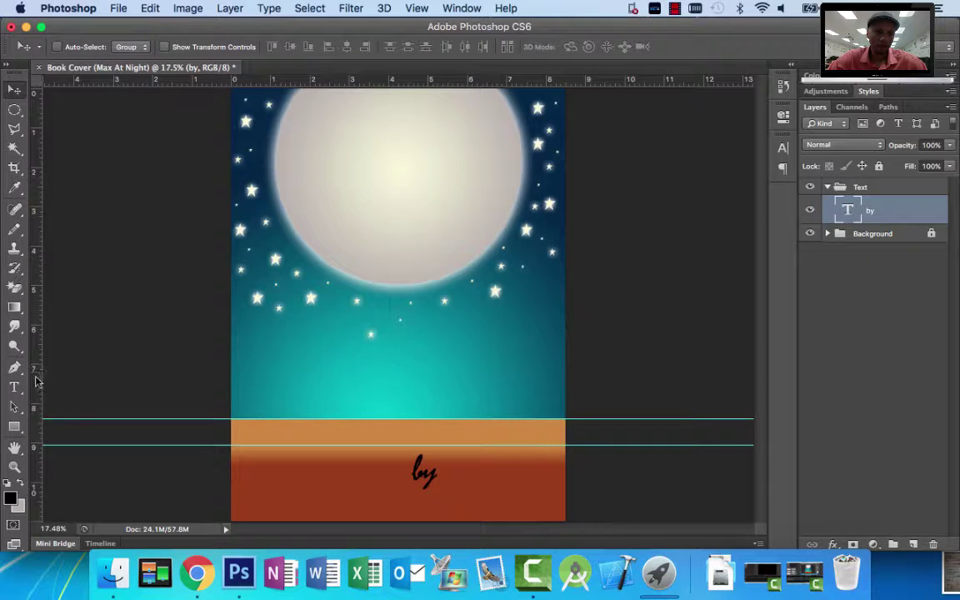
Add the author's name as a separate horizontal text layer in Mistral, above and to the right of "by".
left_click(14, 387)
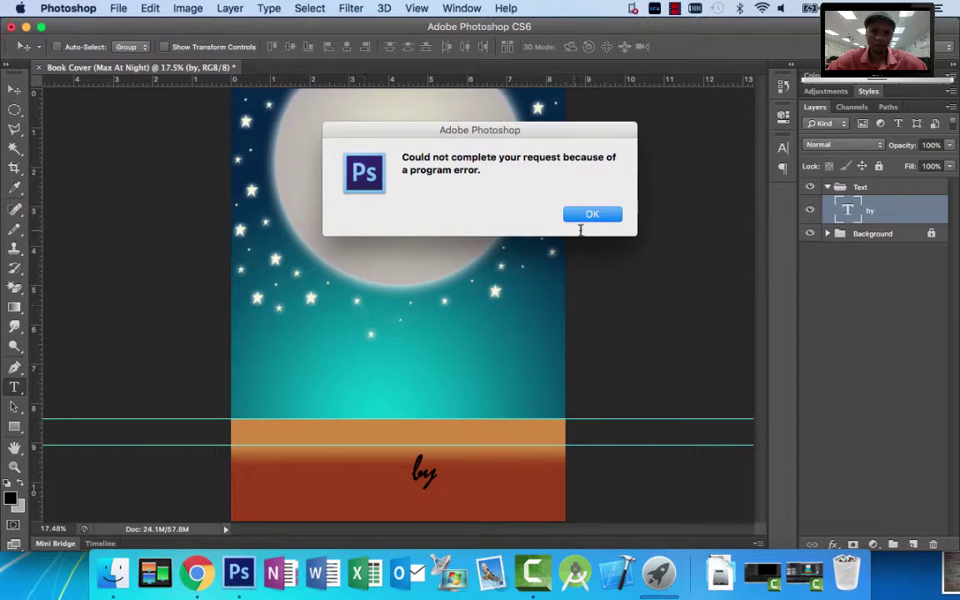
left_click(590, 217)
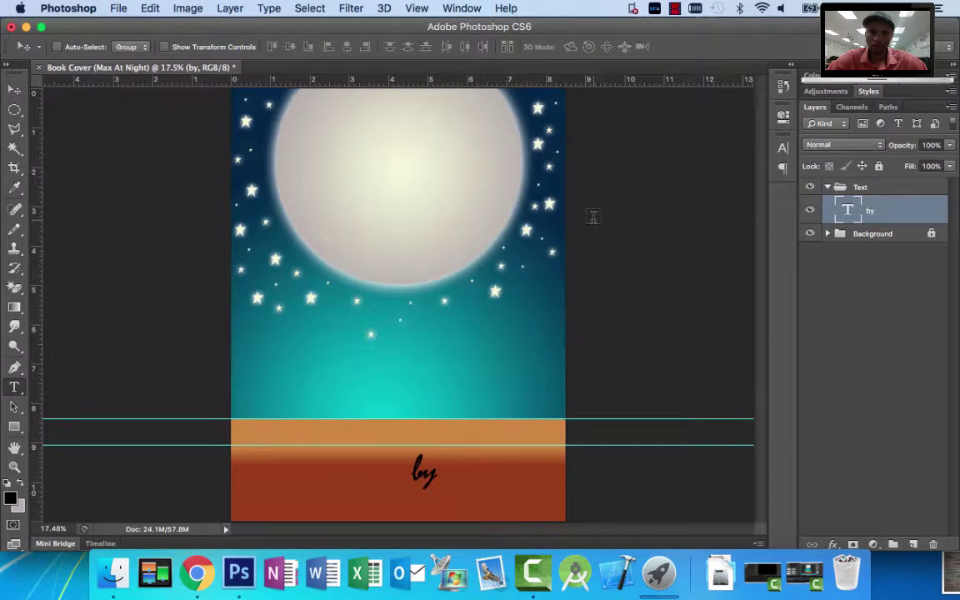
left_click(476, 440)
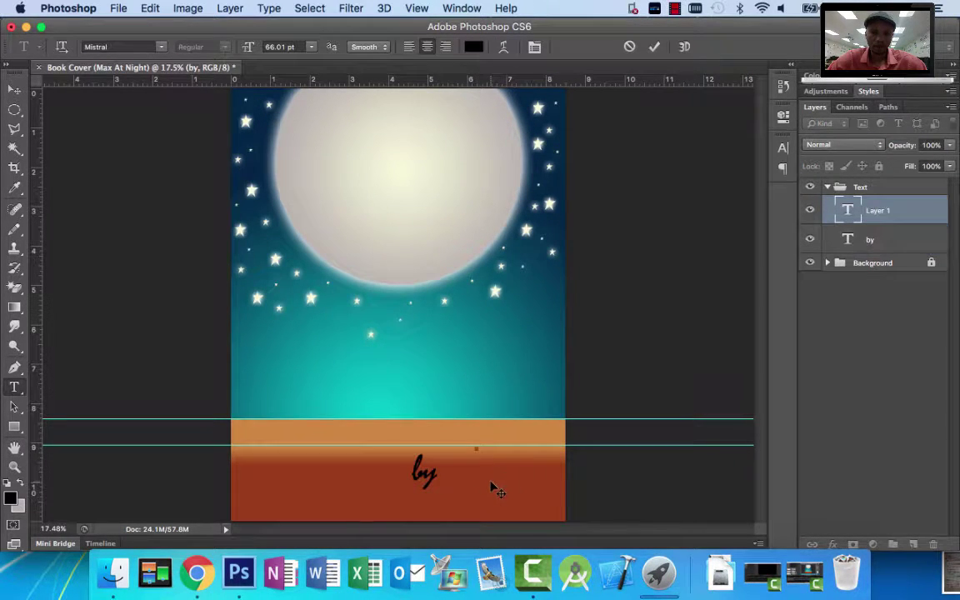
type("Ed Vere")
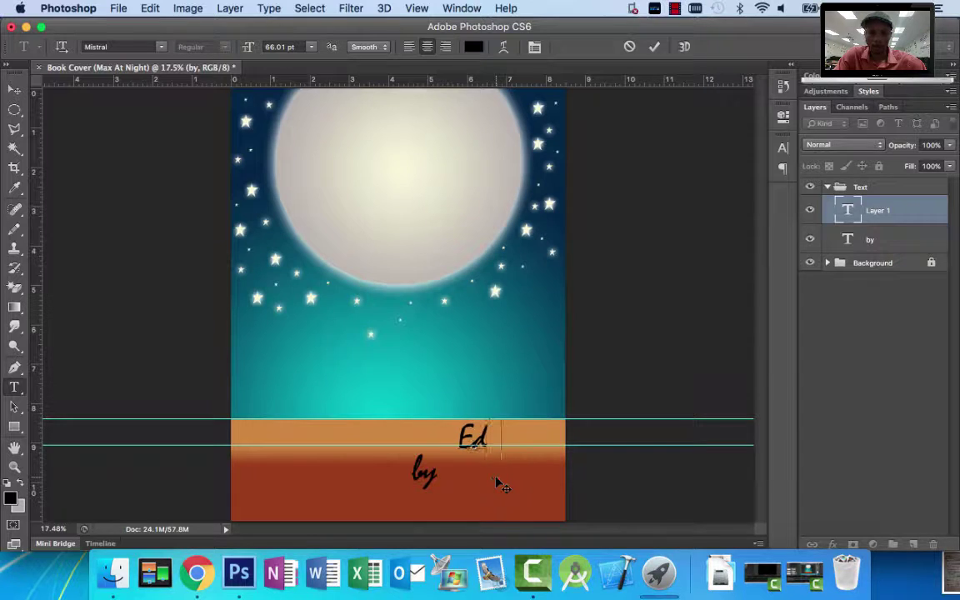
After checking the reference cover in Chrome, set the author's name in Minion Pro and place it directly to the right of "by".
left_click(196, 572)
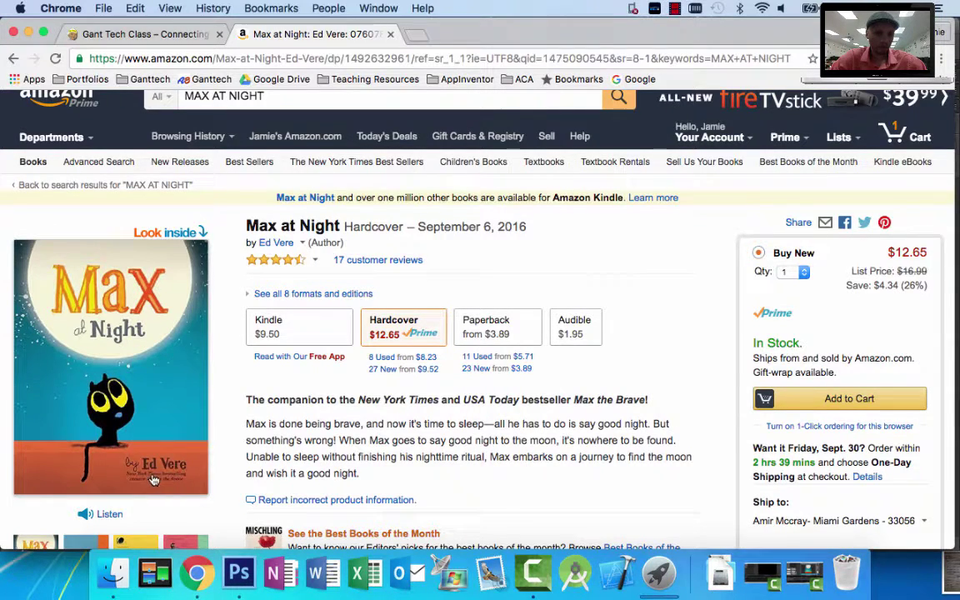
left_click(239, 572)
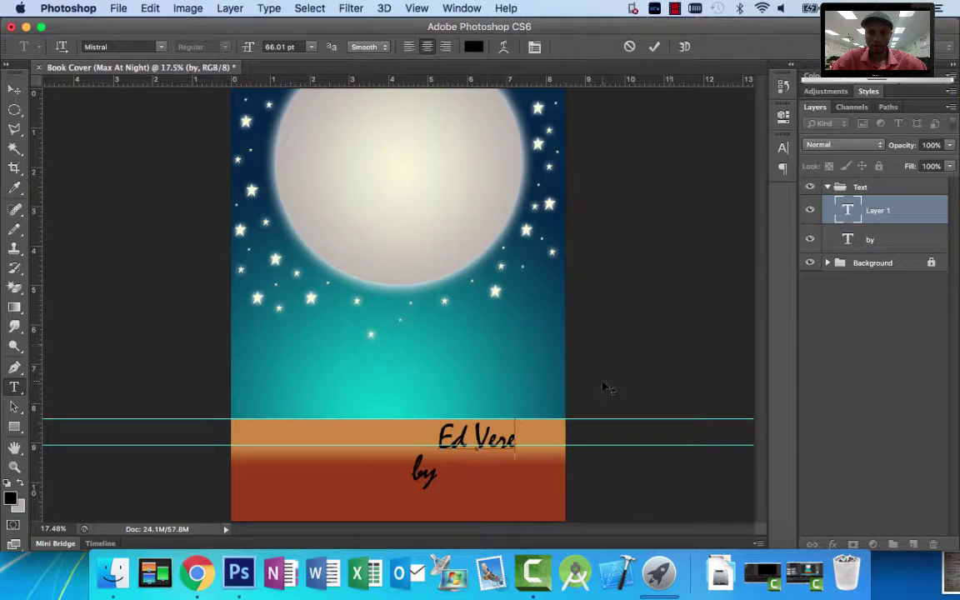
left_click_drag(515, 439, 411, 441)
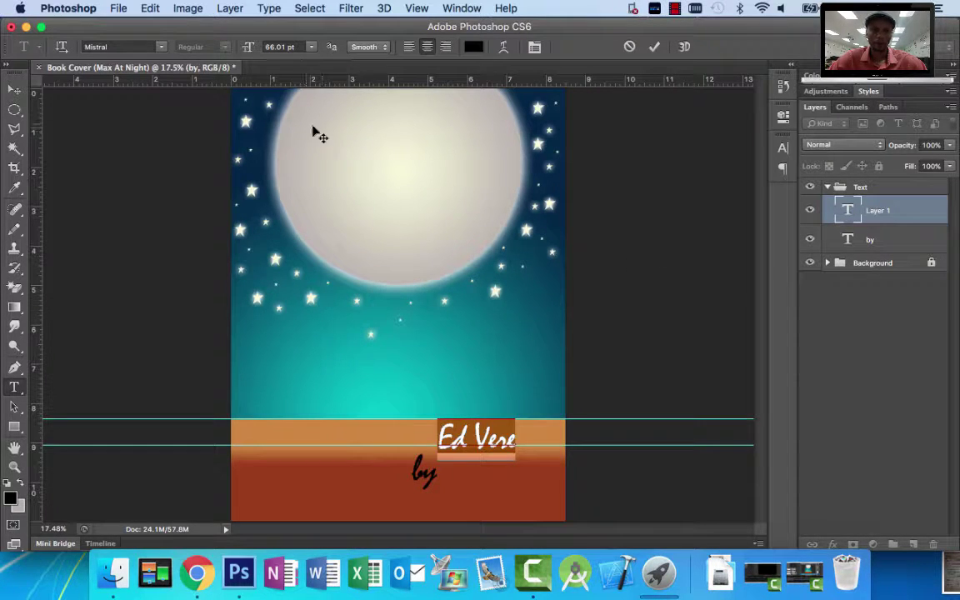
left_click(93, 46)
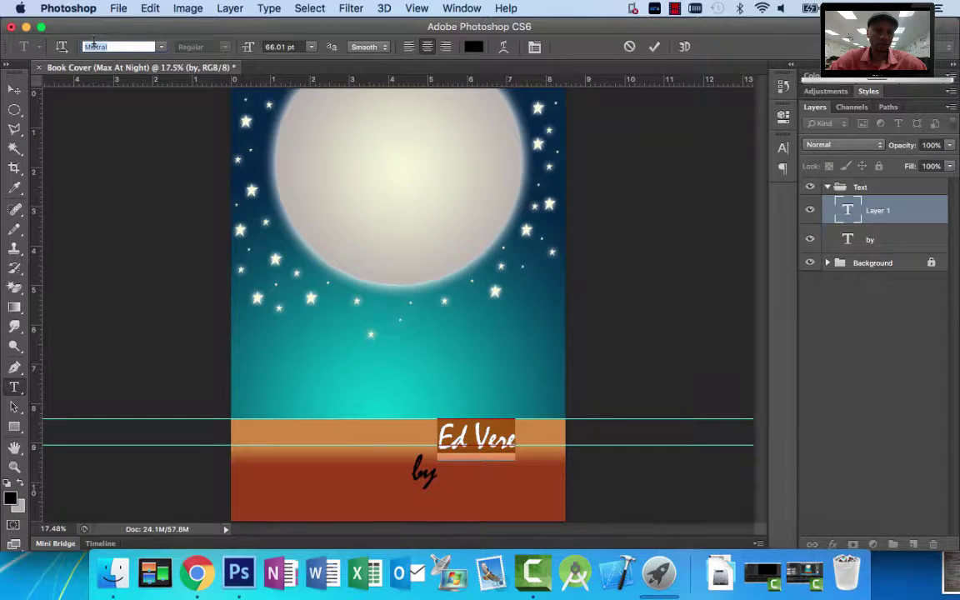
key("Up")
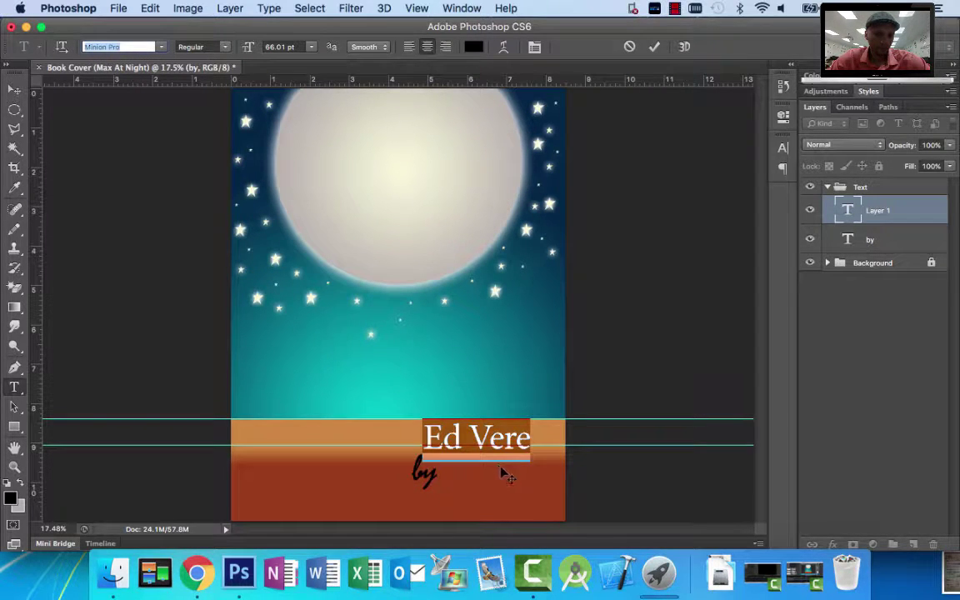
left_click_drag(503, 474, 521, 497)
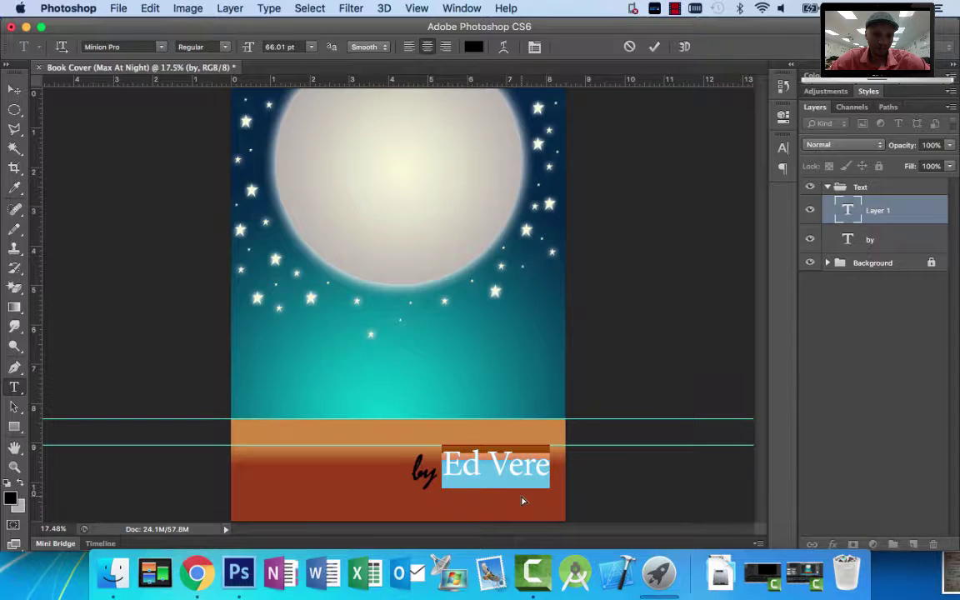
left_click(13, 89)
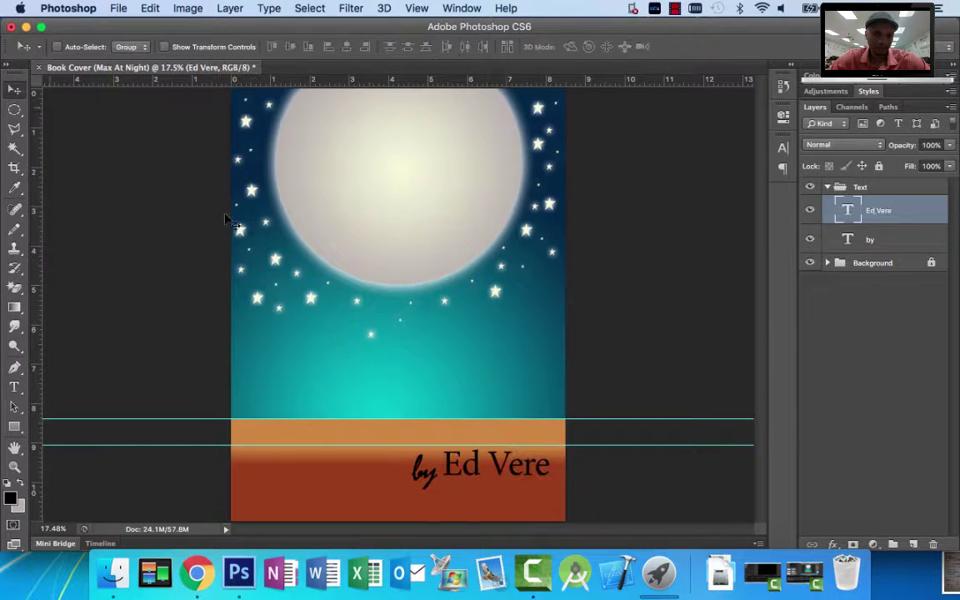
Check the lettering weight on the reference cover in Chrome, then set the font style of the whole author's name to Bold.
left_click(197, 575)
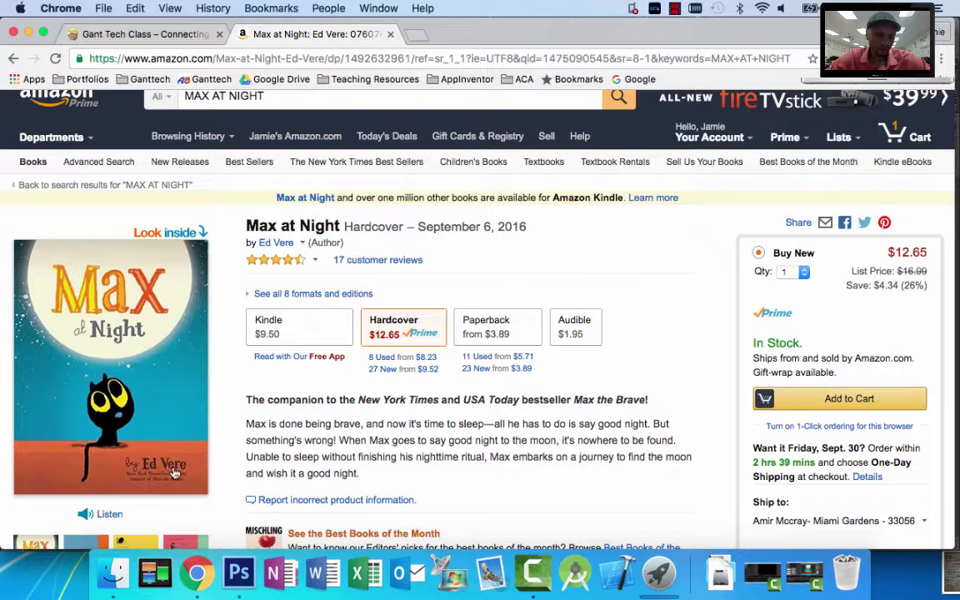
left_click(238, 586)
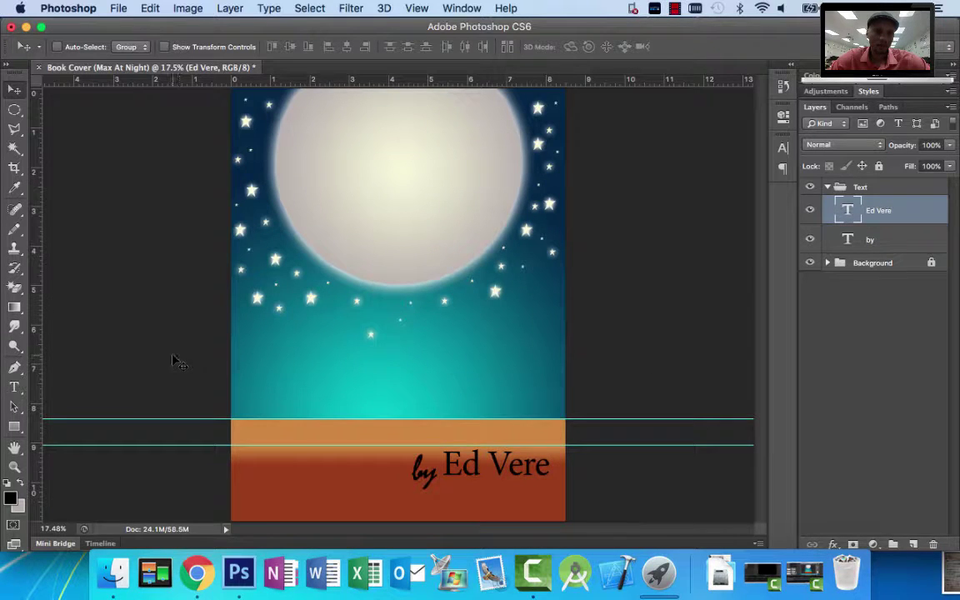
left_click(15, 387)
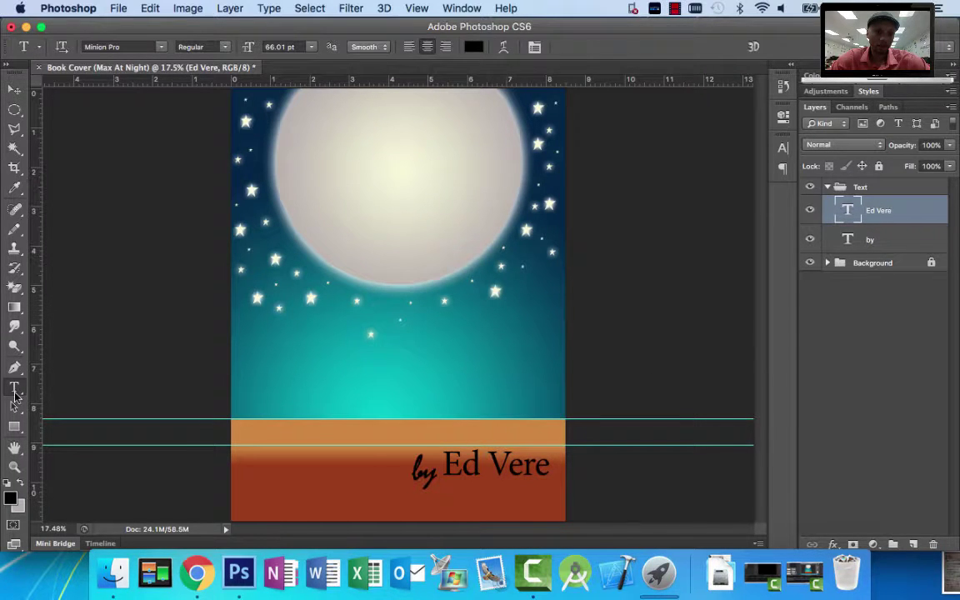
left_click(517, 466)
key("super+a")
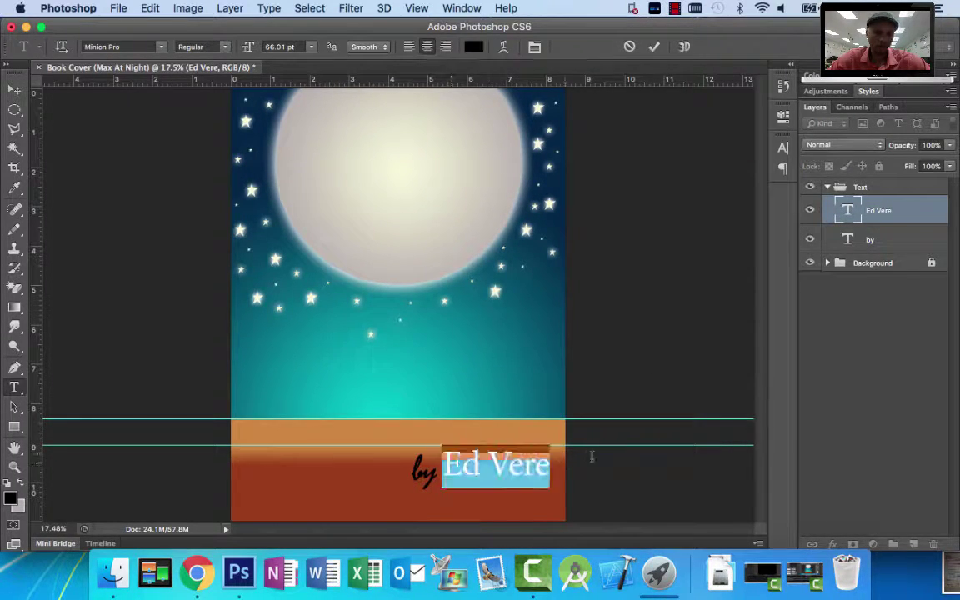
left_click(655, 47)
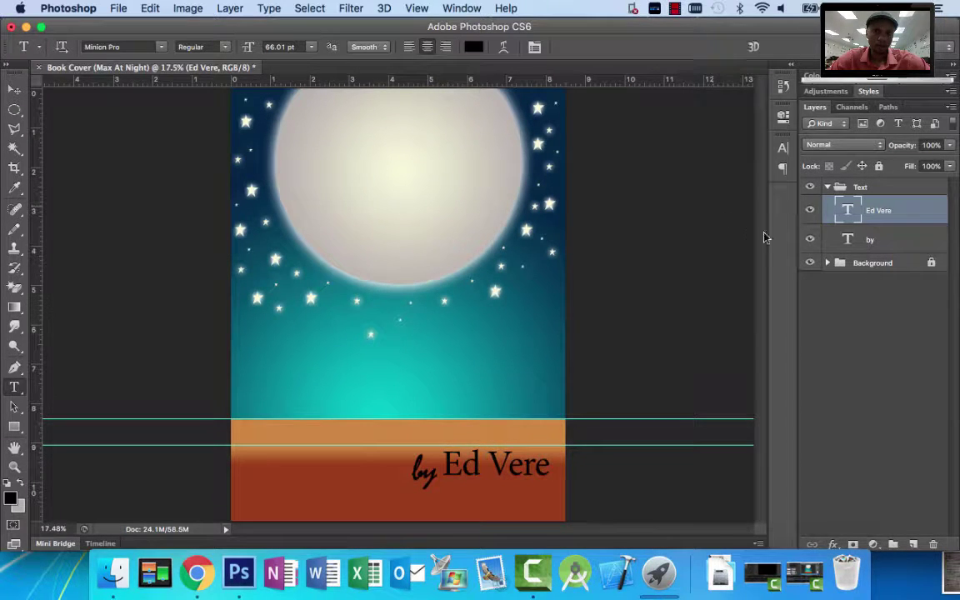
double_click(849, 211)
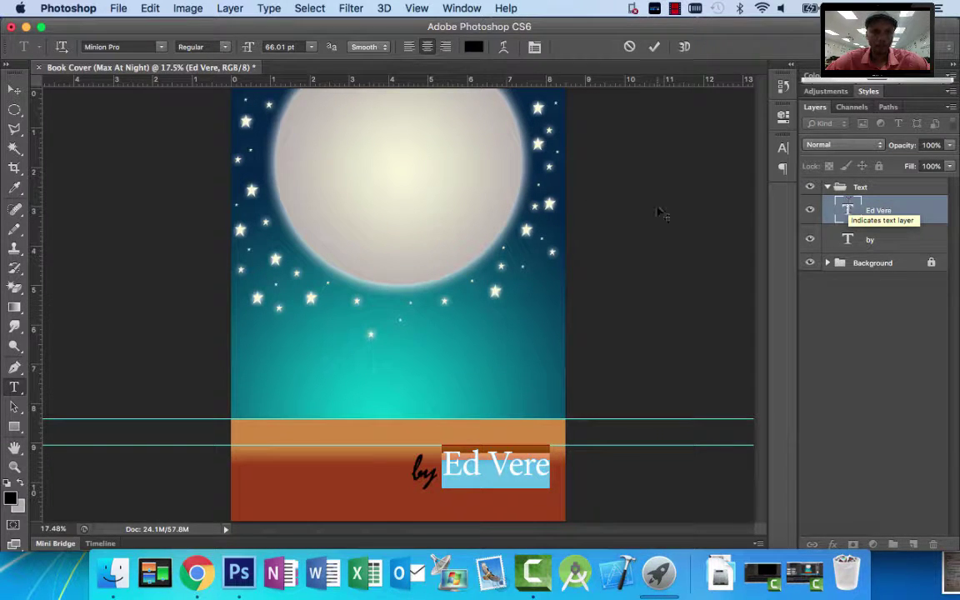
left_click(225, 47)
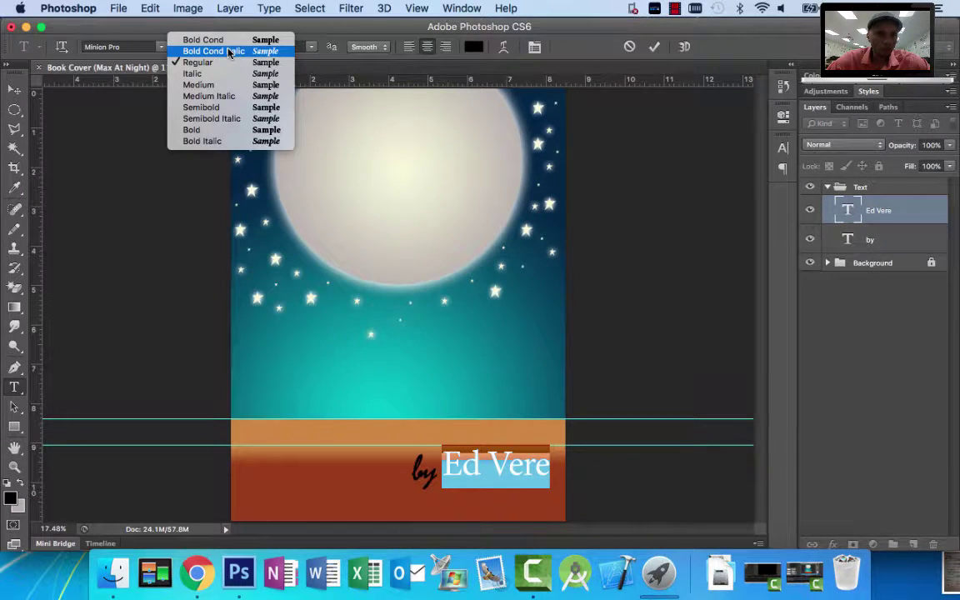
left_click(237, 131)
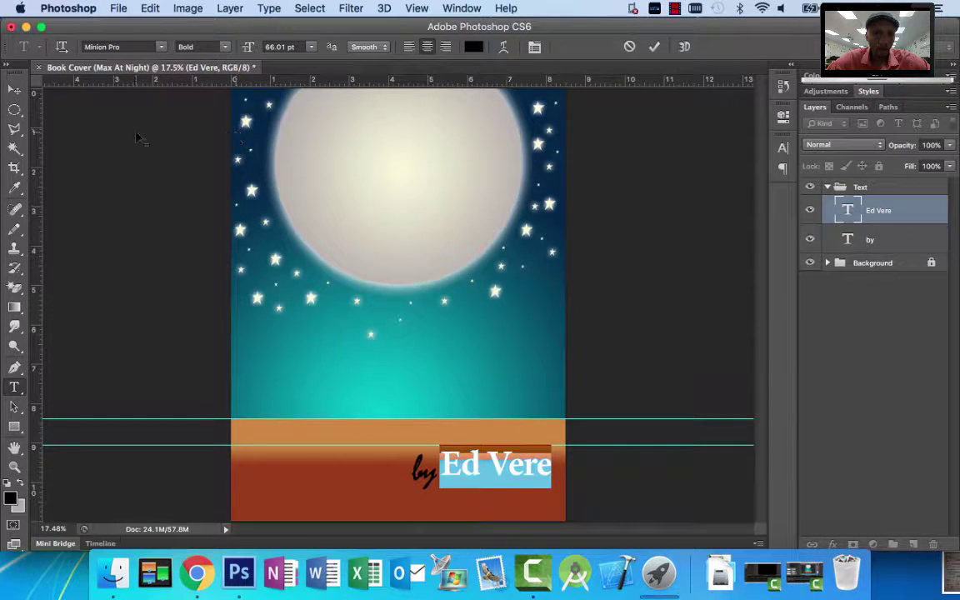
left_click(15, 88)
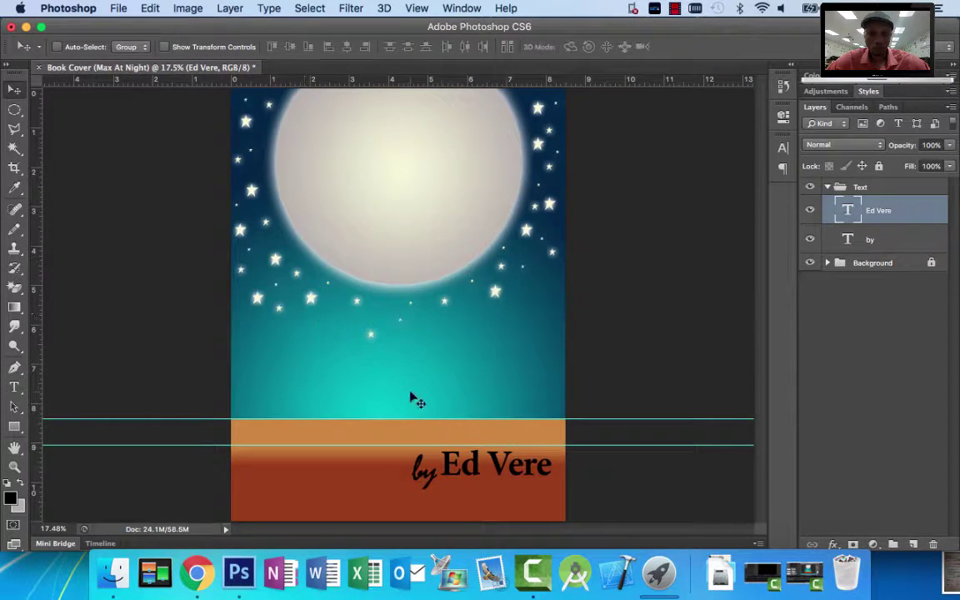
Move the word "by" slightly left to widen its gap to the author's name, comparing the result with the reference cover in Chrome.
left_click(868, 238)
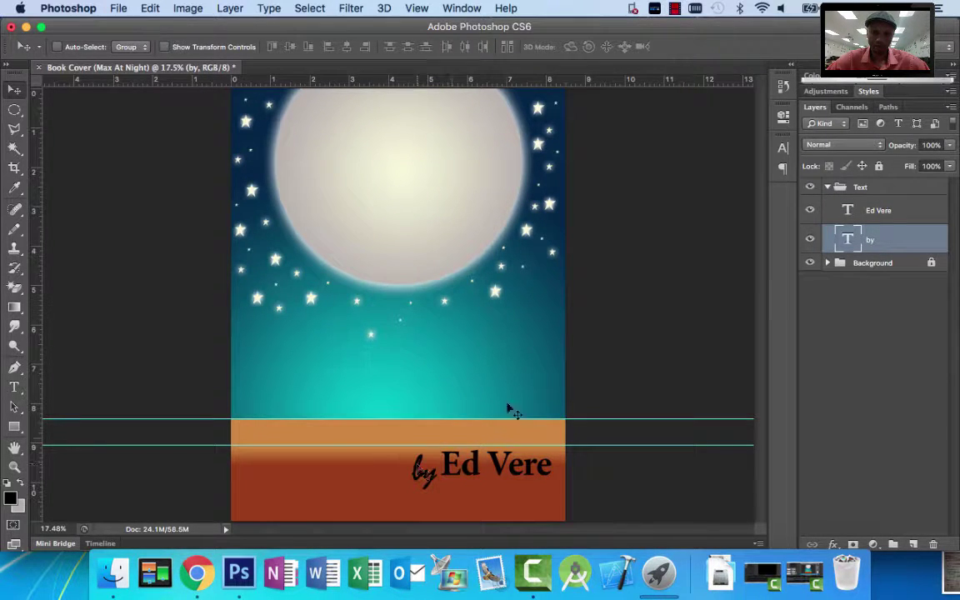
left_click_drag(409, 471, 401, 472)
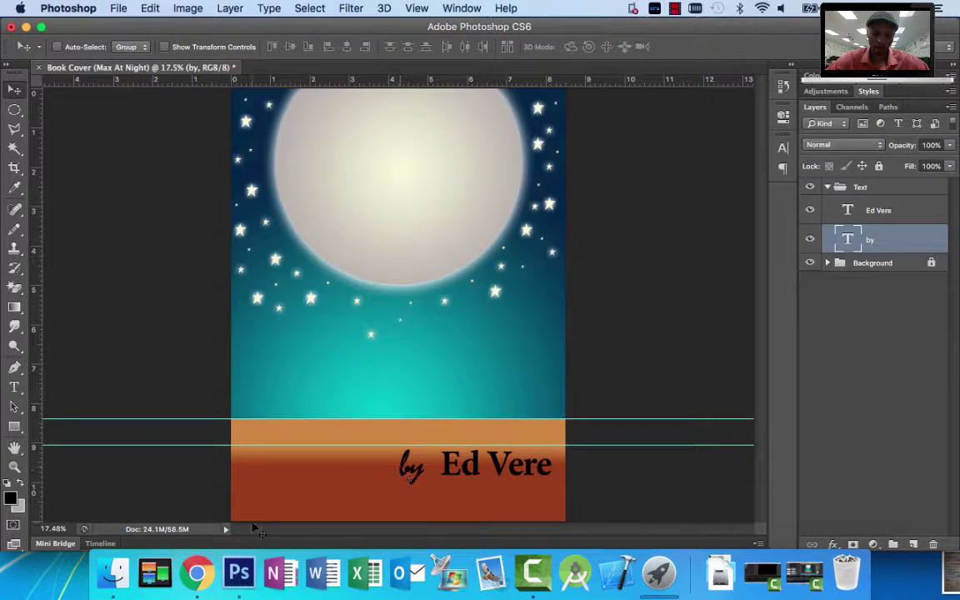
left_click(197, 572)
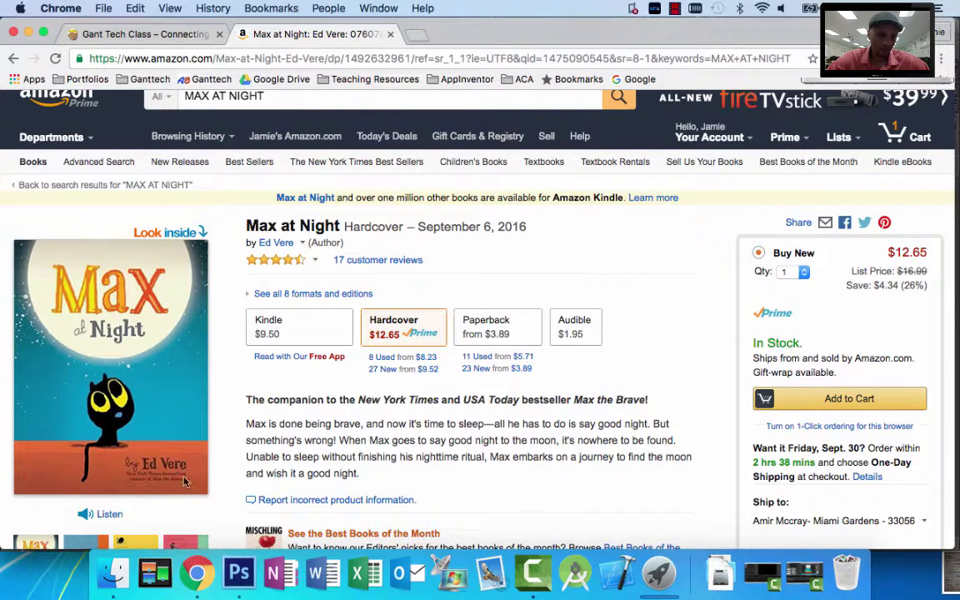
left_click(238, 573)
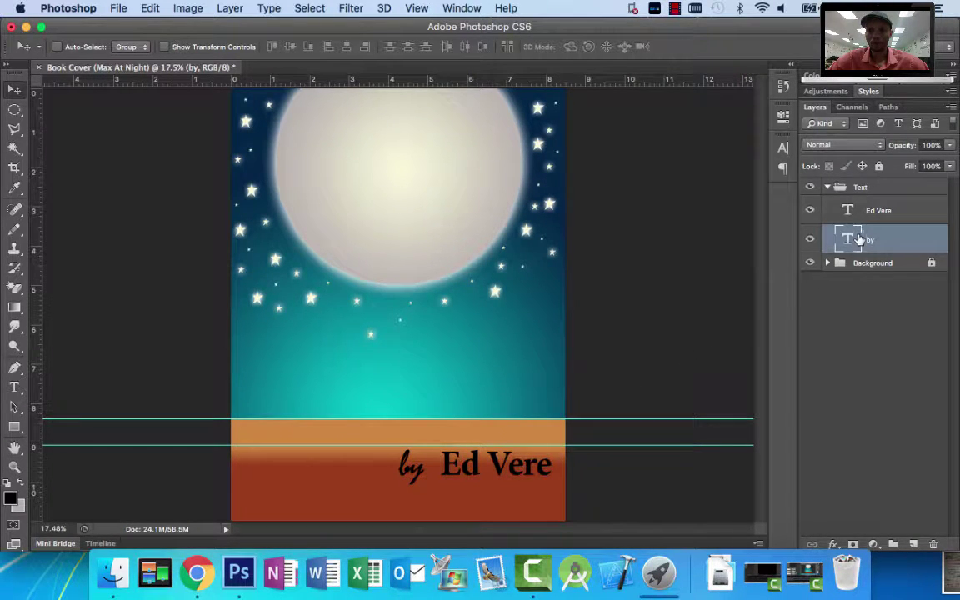
Show the transform controls on the author's name layer and scale it proportionally to 114.28%, extending it toward "by".
left_click(864, 215)
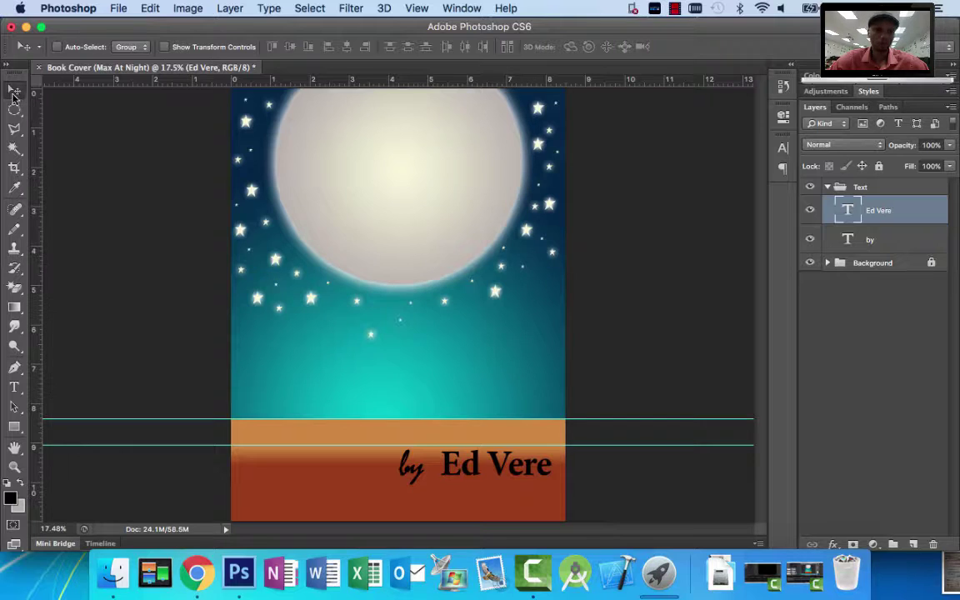
left_click(164, 47)
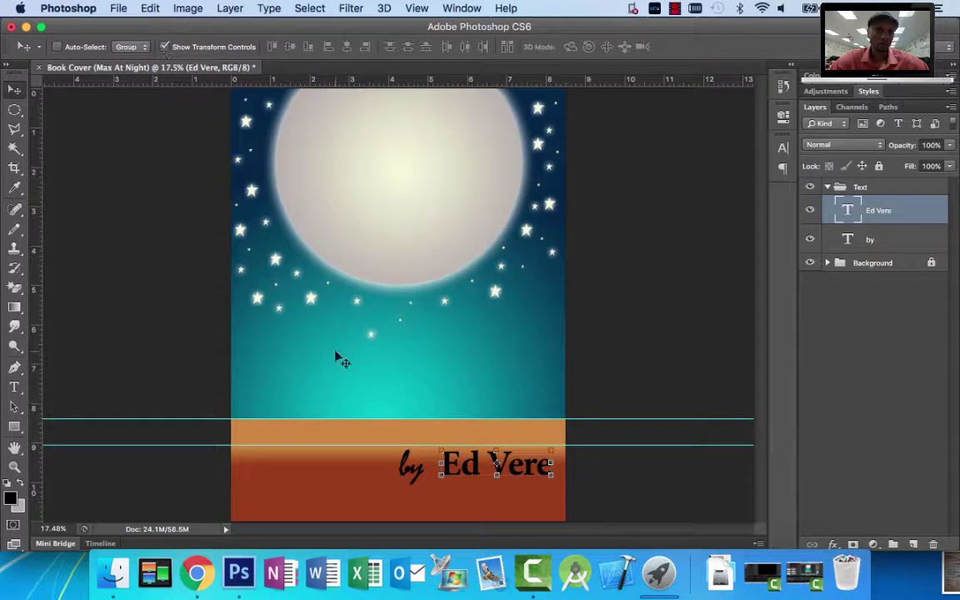
left_click_drag(441, 450, 427, 446)
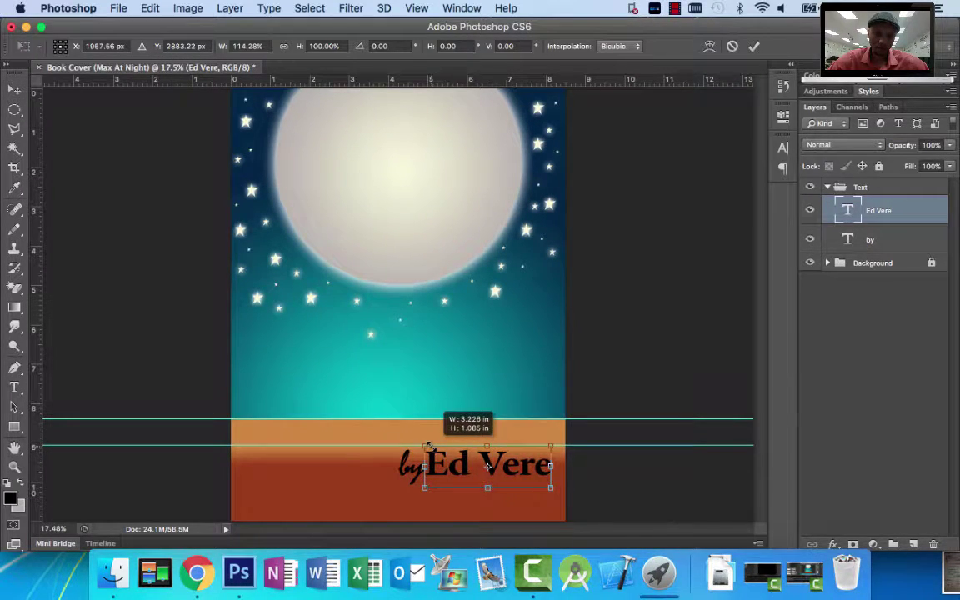
left_click(283, 48)
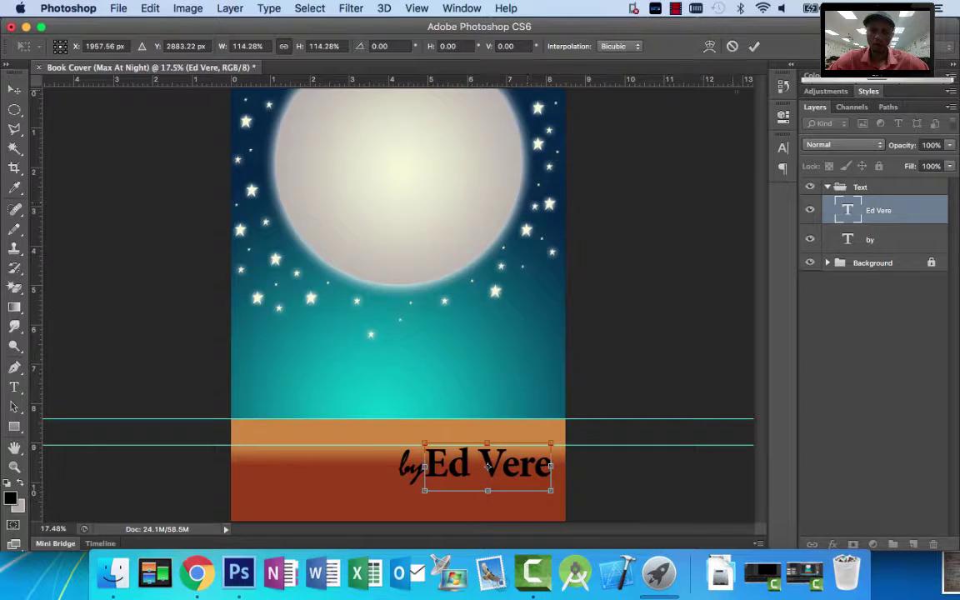
left_click(755, 46)
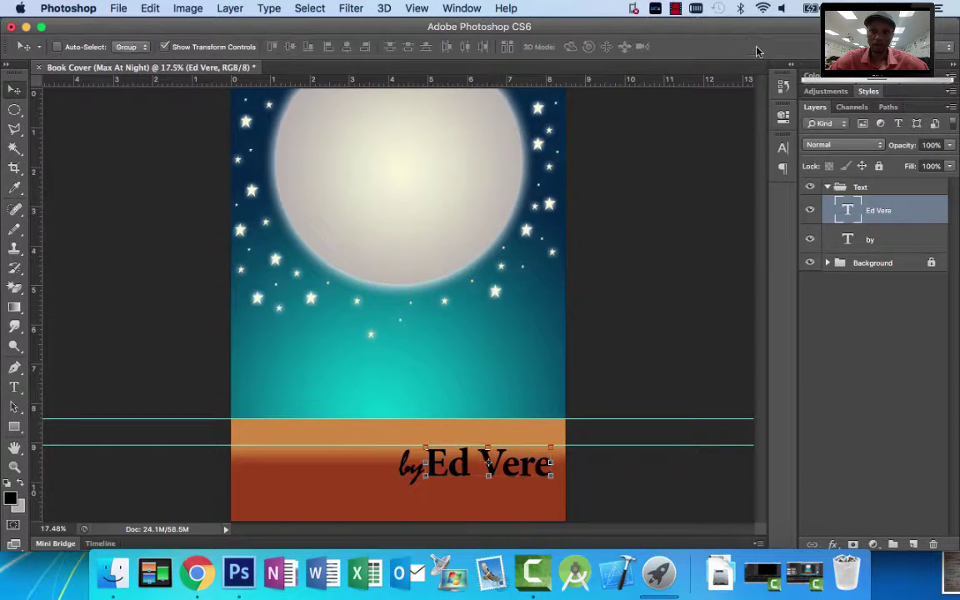
Hide the transform controls and move the word "by" slightly left, away from the author's enlarged name.
left_click(166, 48)
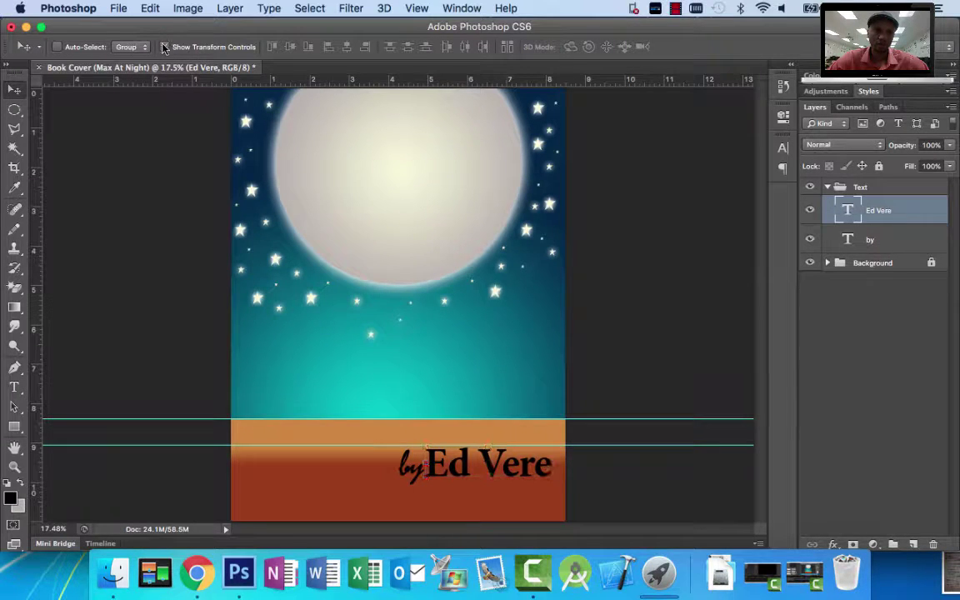
left_click(861, 237)
left_click_drag(410, 465, 403, 475)
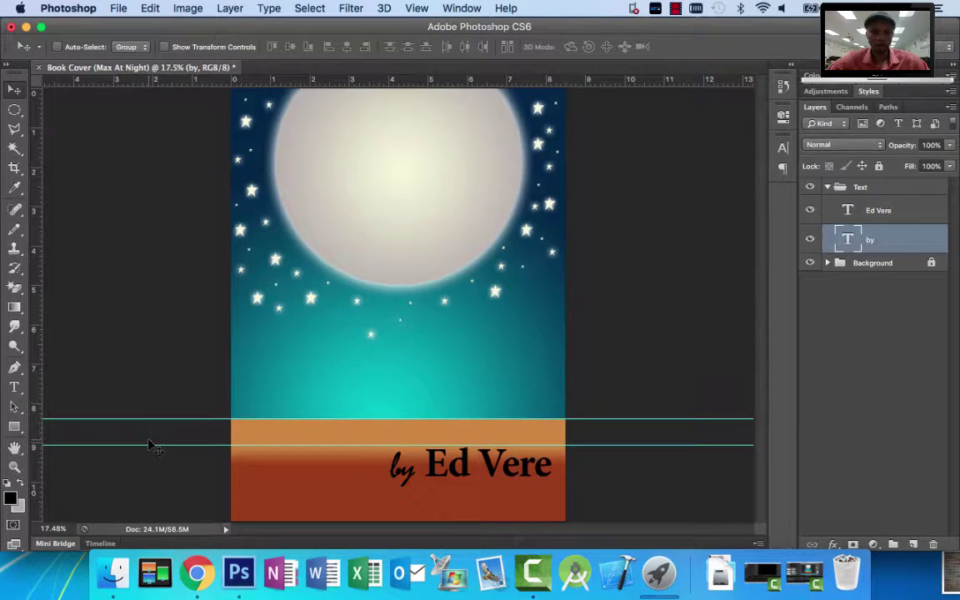
After checking the reference cover in Chrome, add the text "New York bestselling author of Max the Brave" below the author line.
left_click(197, 572)
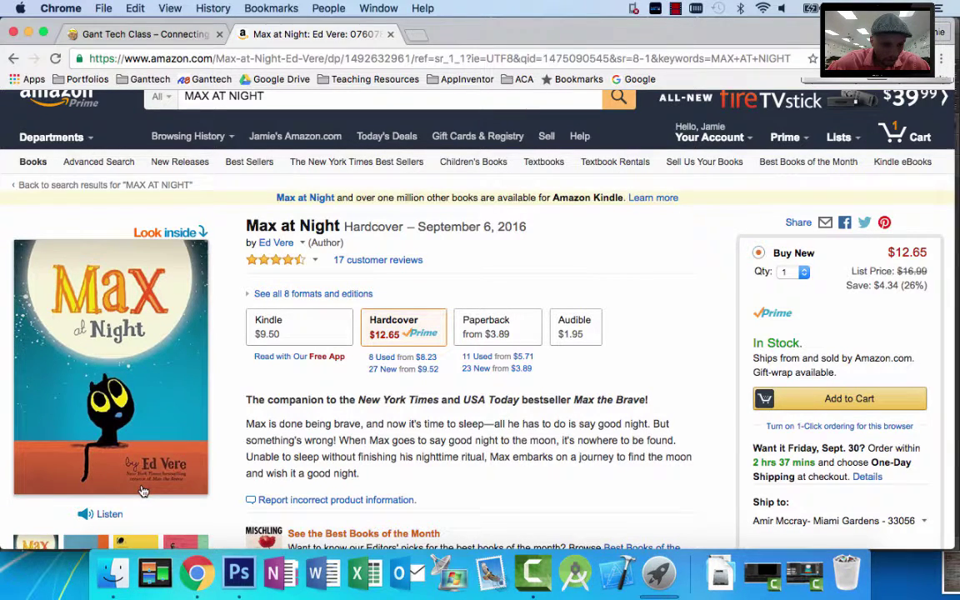
left_click(238, 572)
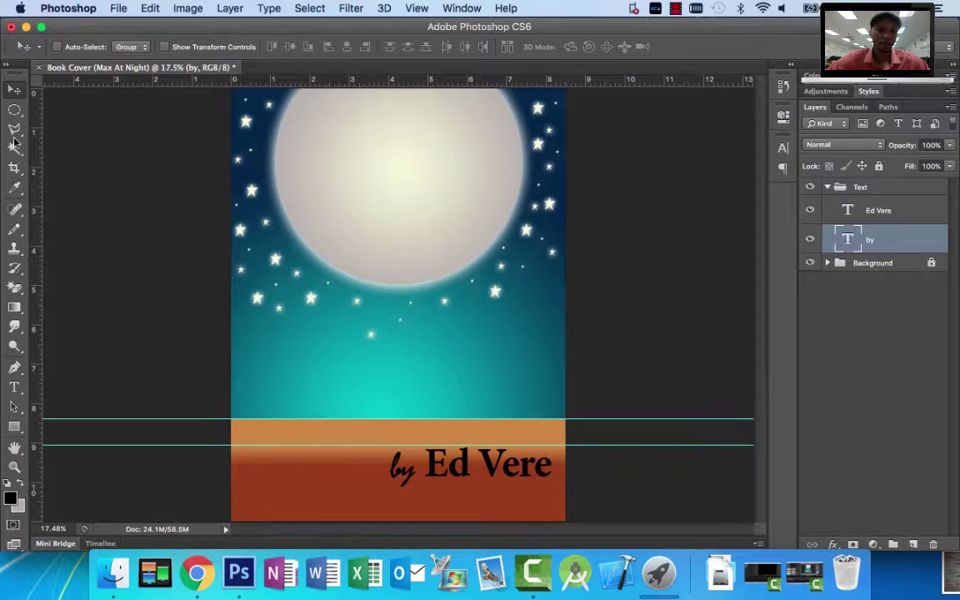
left_click(14, 387)
left_click(567, 217)
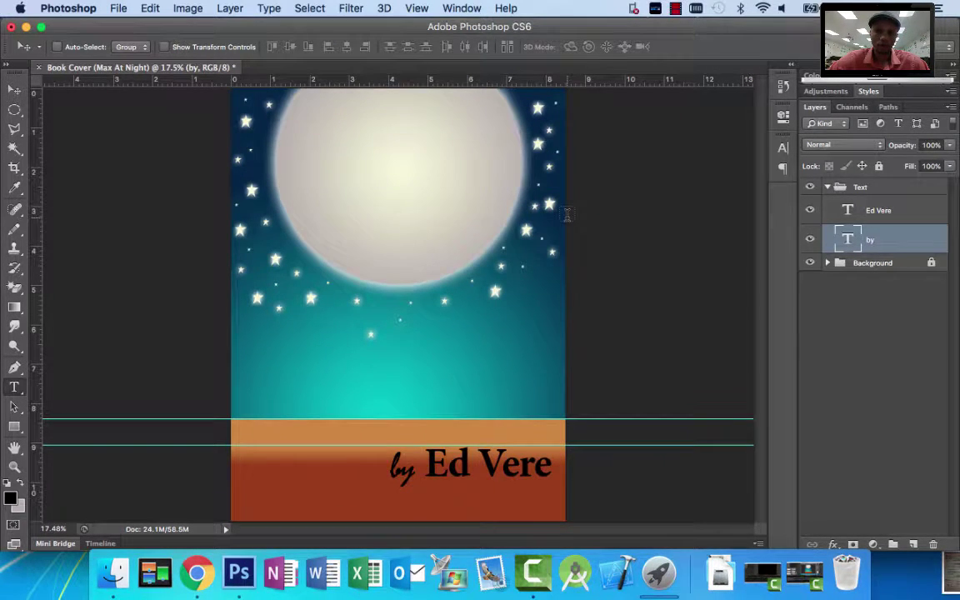
left_click(337, 506)
type("New")
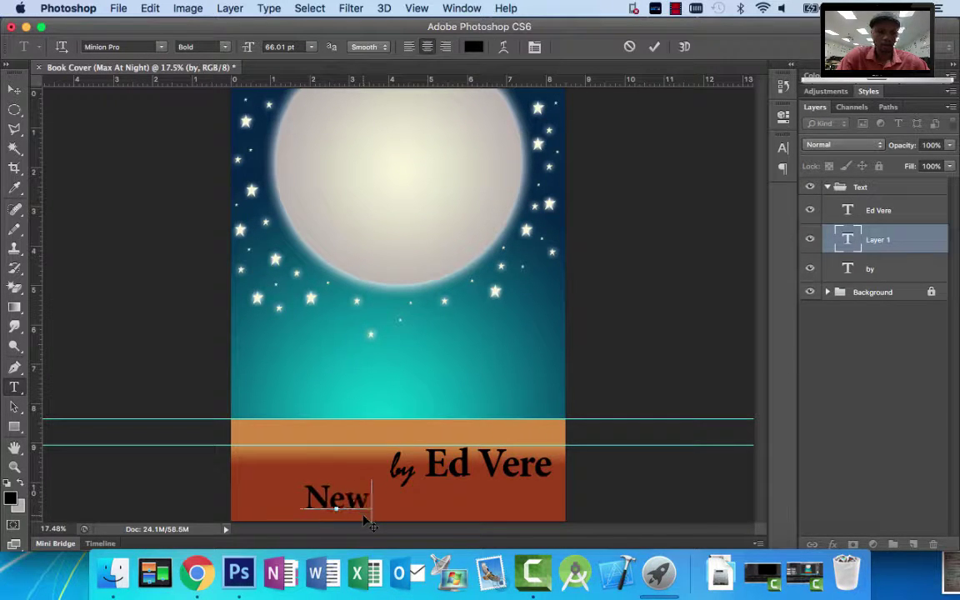
type(" York")
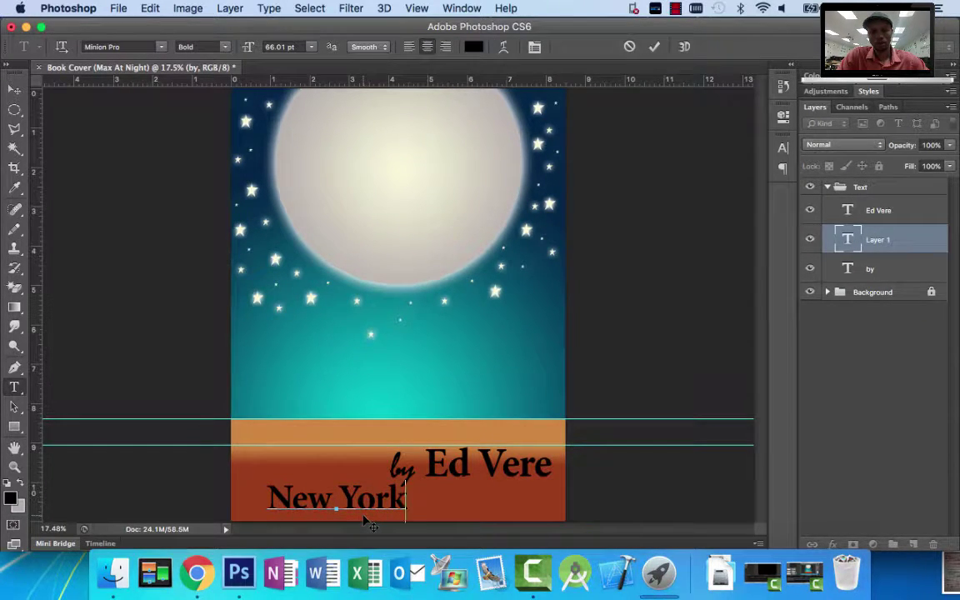
type(" bestllin")
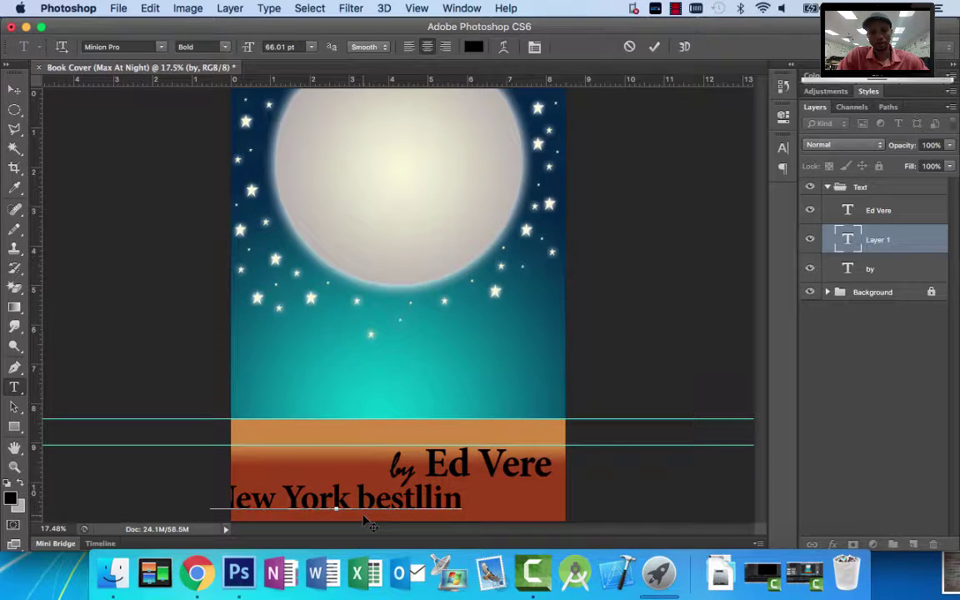
key("BackSpace")
key("BackSpace")
key("BackSpace")
key("BackSpace")
type("se")
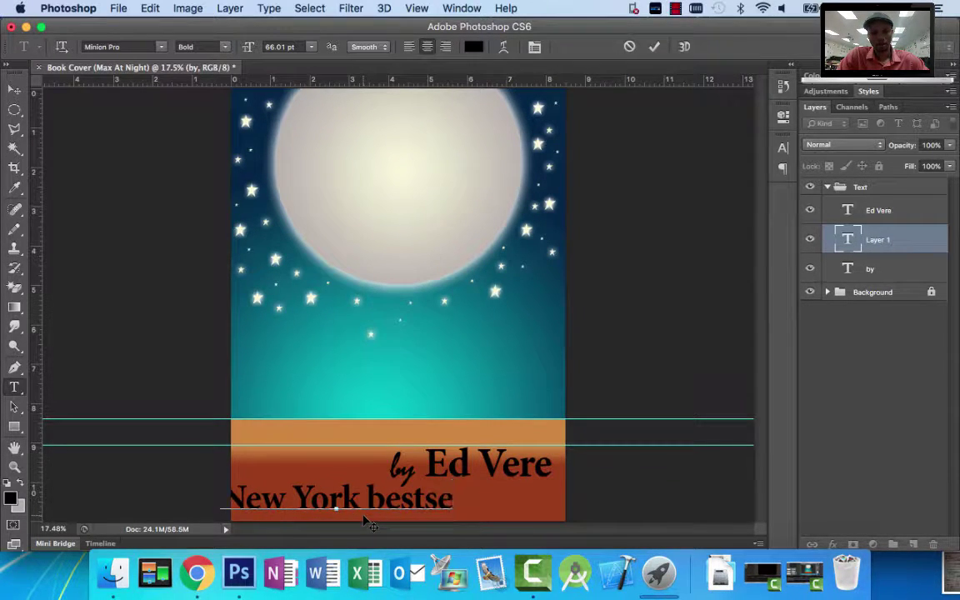
type("lling author")
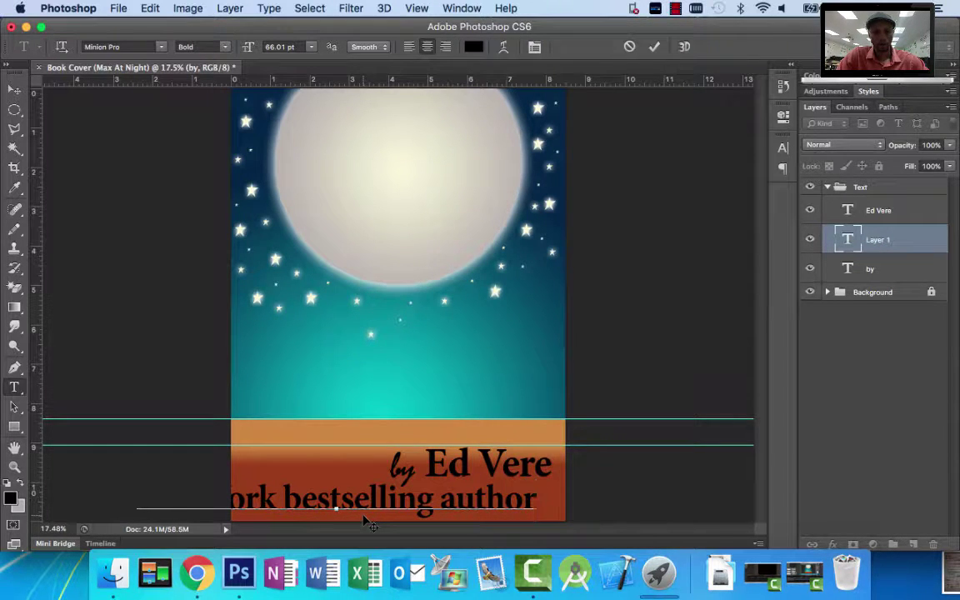
type(" of M")
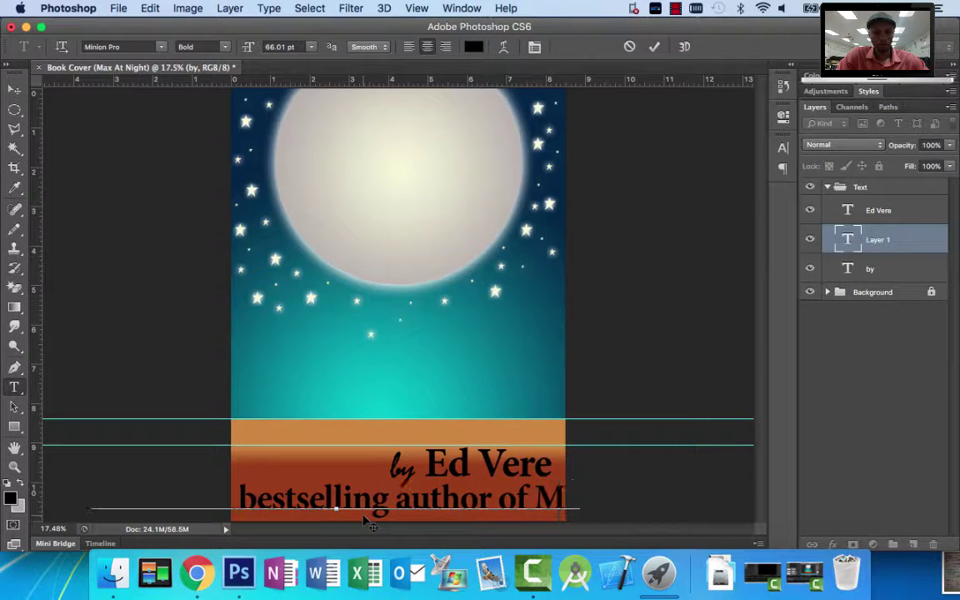
type("ax the")
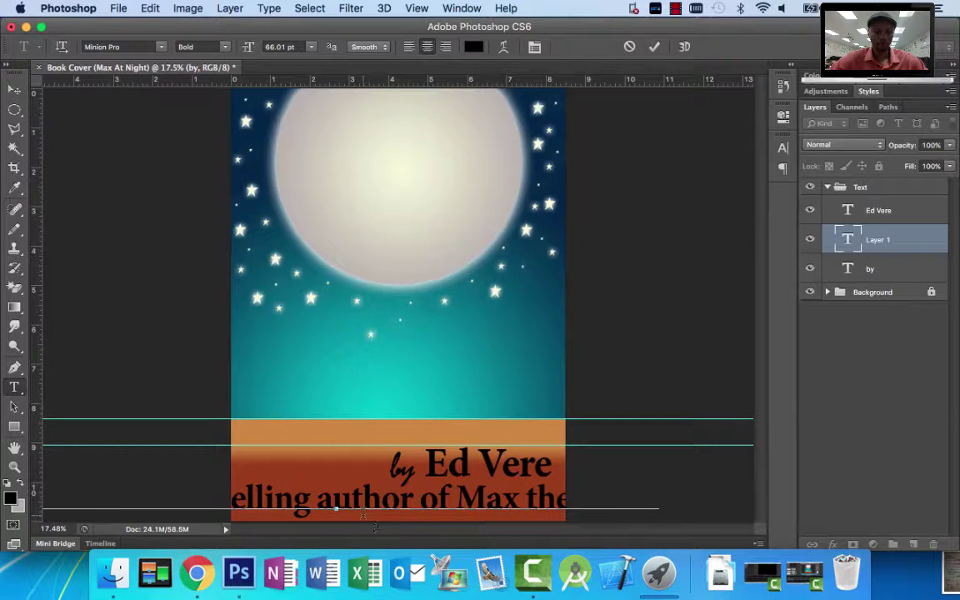
Reduce the whole tagline to 29.01 pt and move it directly beneath the author line, inside the cover.
key("super+a")
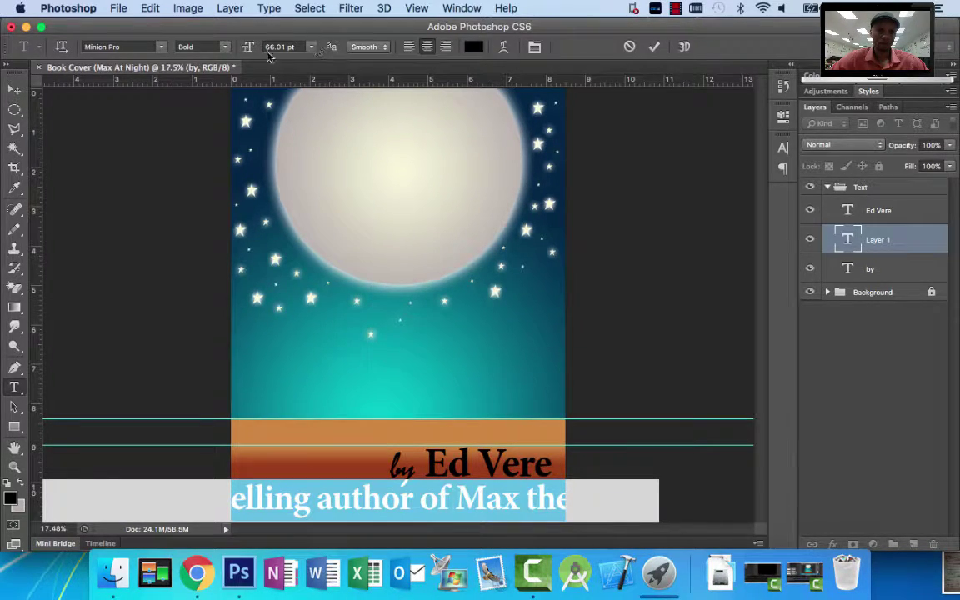
left_click_drag(253, 51, 223, 55)
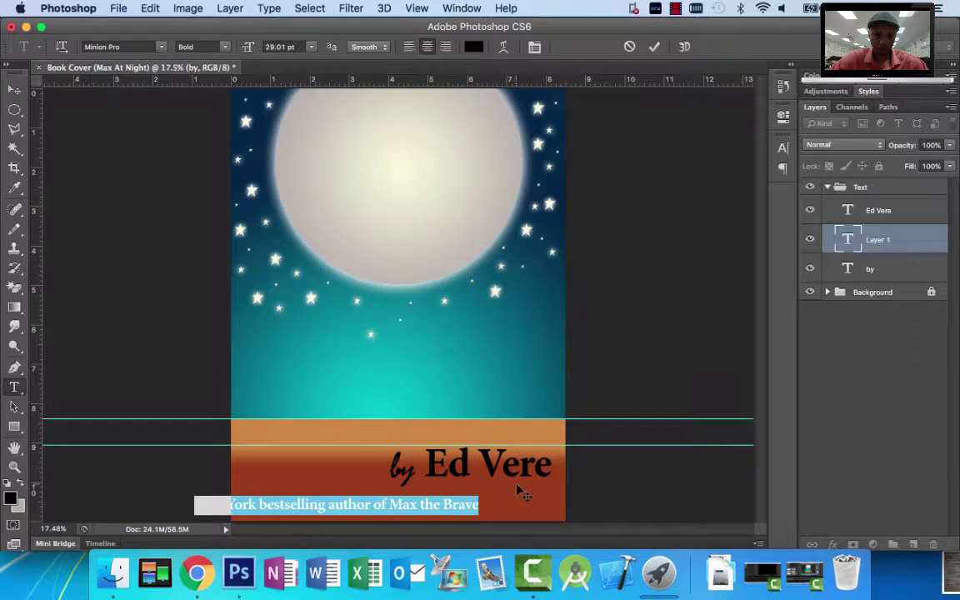
left_click_drag(519, 491, 606, 485)
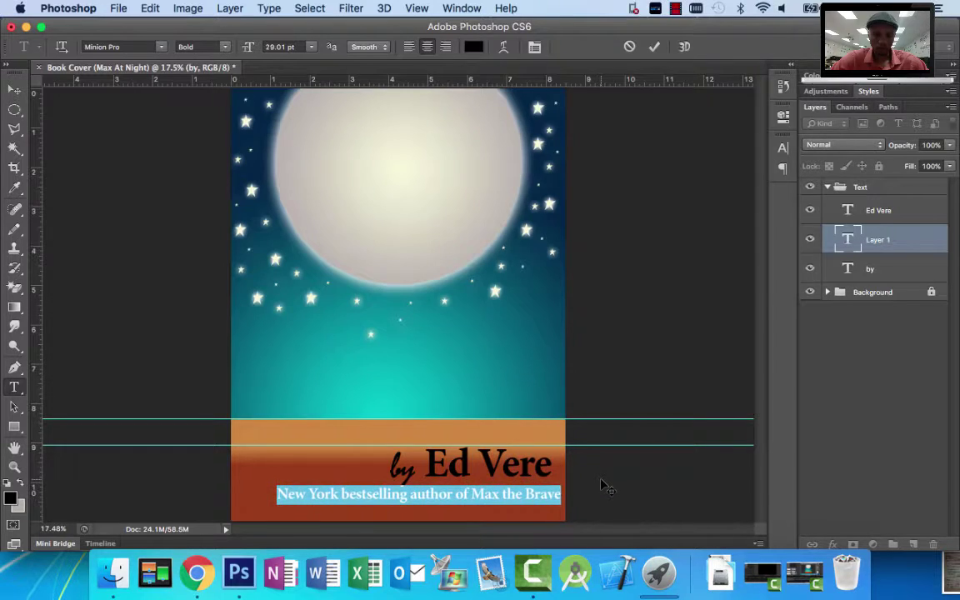
Check the reference cover's wording in Chrome, then break the tagline after "author" and start its second line with "creator".
left_click(200, 573)
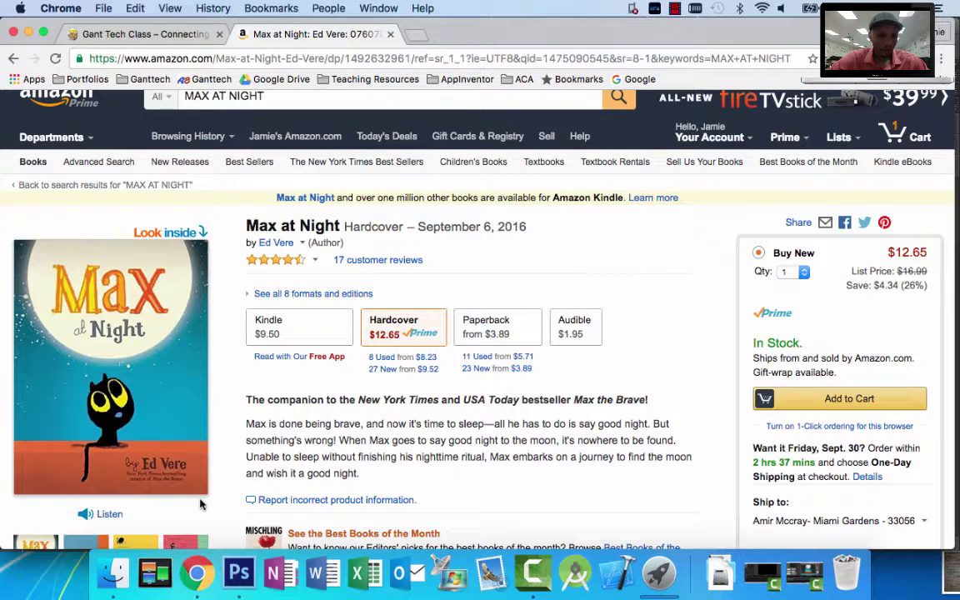
left_click(239, 573)
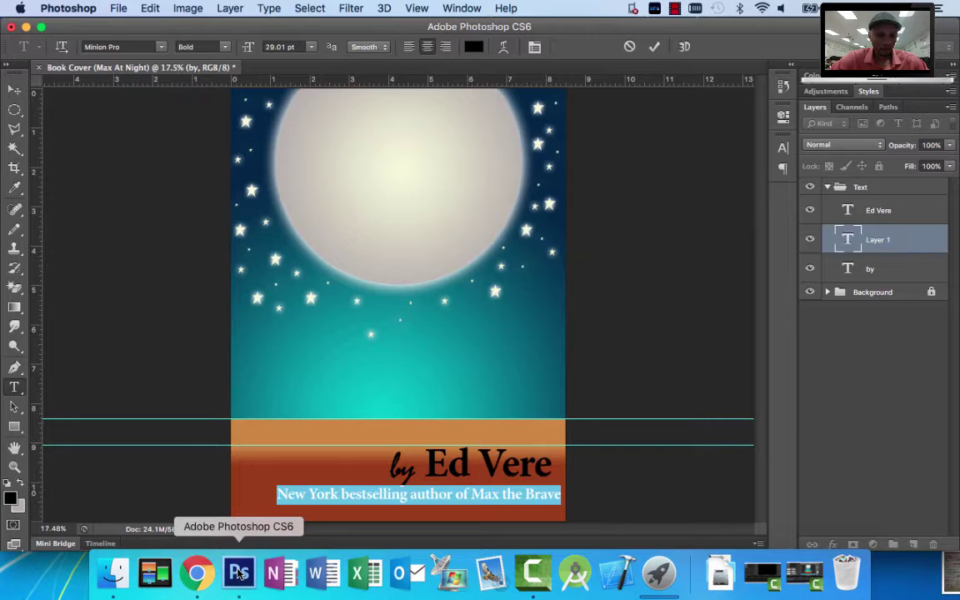
left_click(420, 496)
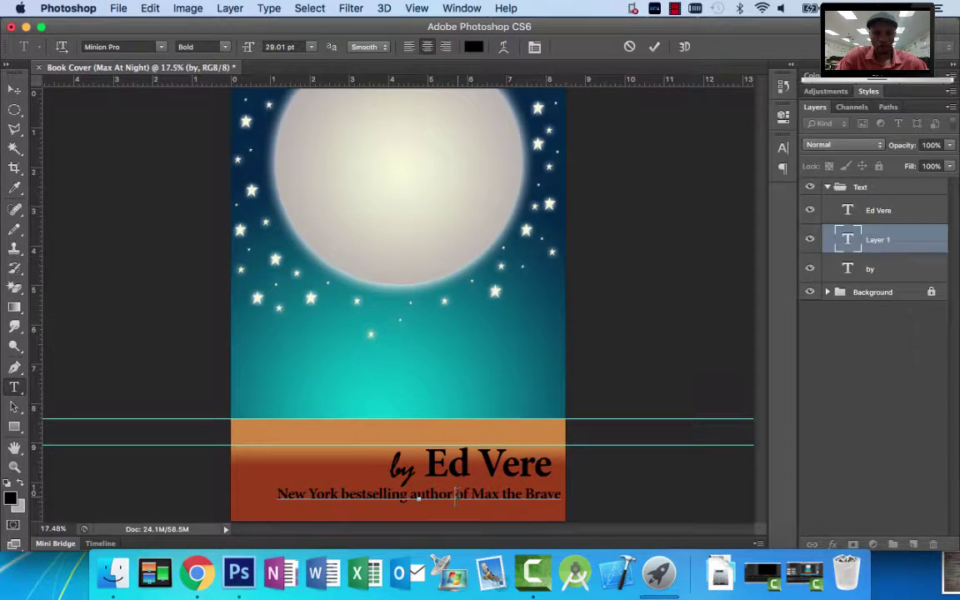
key("Return")
type("creator")
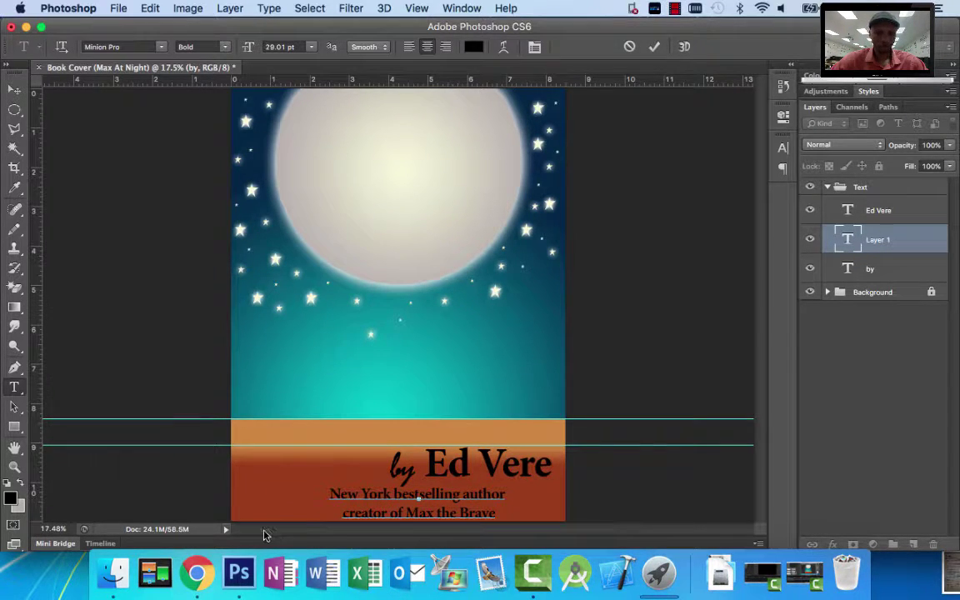
Check the tagline's alignment on the reference cover in Chrome, try left alignment on both lines, then return them to centered.
left_click(198, 575)
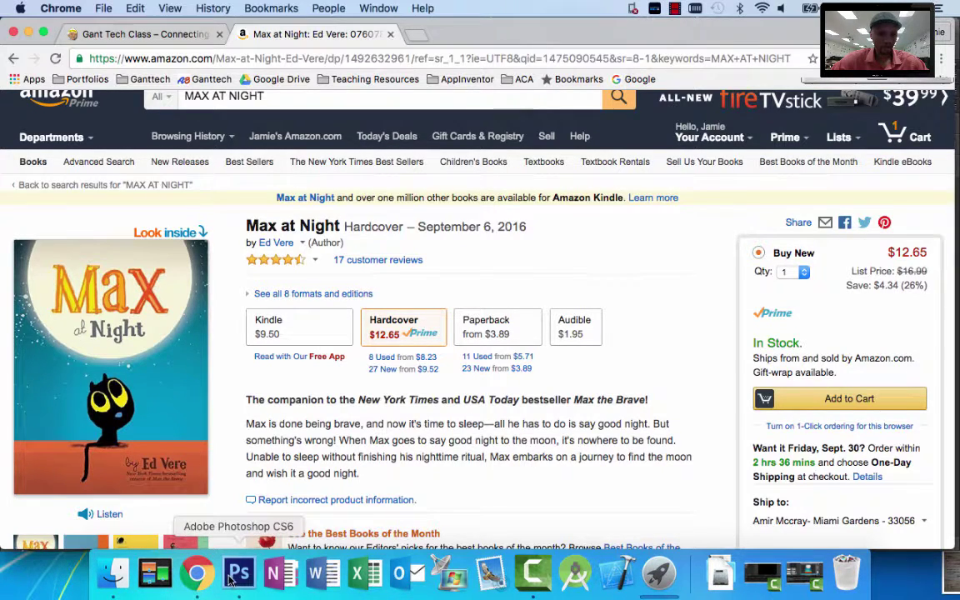
left_click(239, 575)
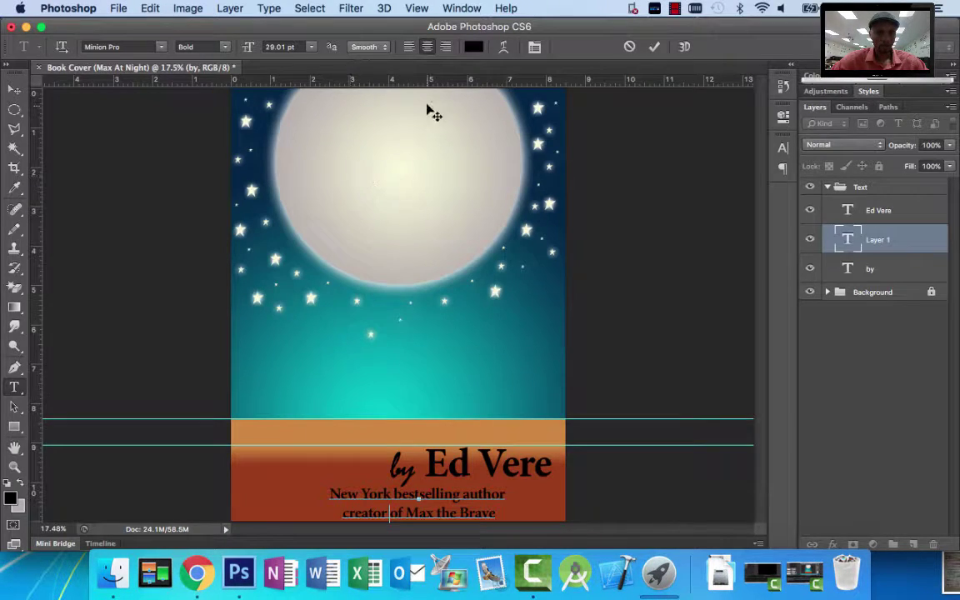
left_click(409, 46)
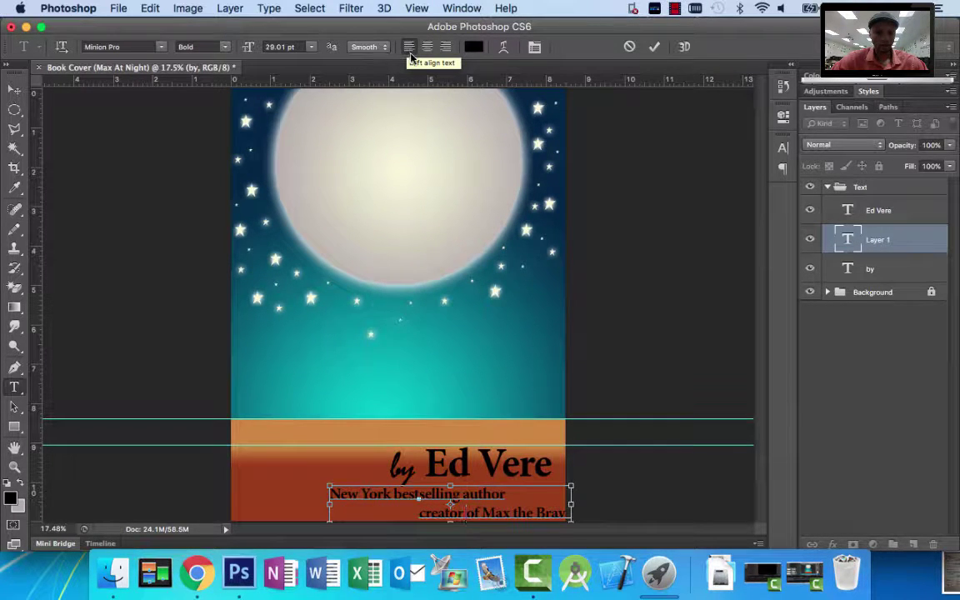
key("super+a")
left_click(410, 50)
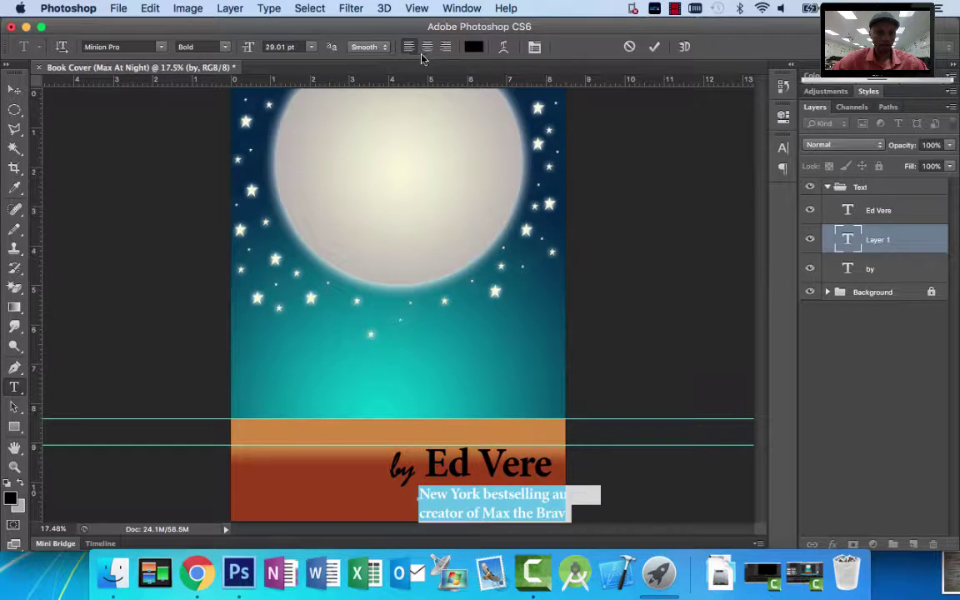
left_click(423, 50)
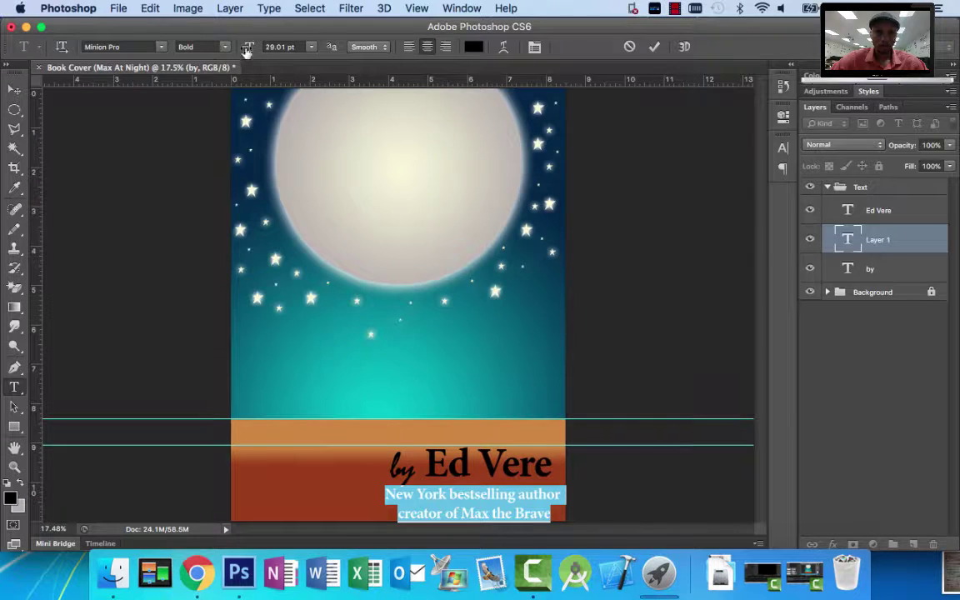
Set the two-line tagline in Mistral at 27.01 pt and commit the text.
left_click_drag(248, 50, 244, 50)
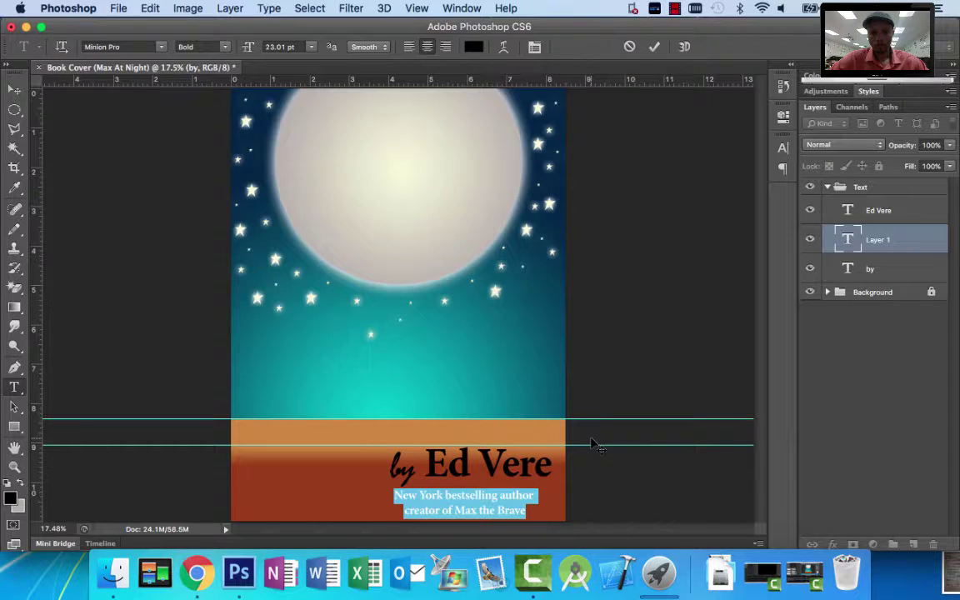
left_click(120, 47)
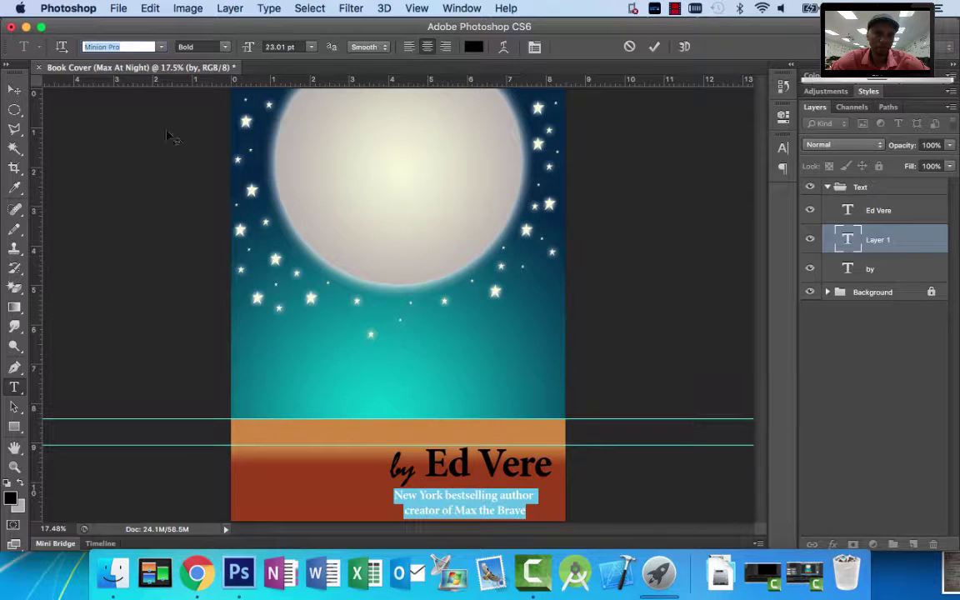
left_click(162, 45)
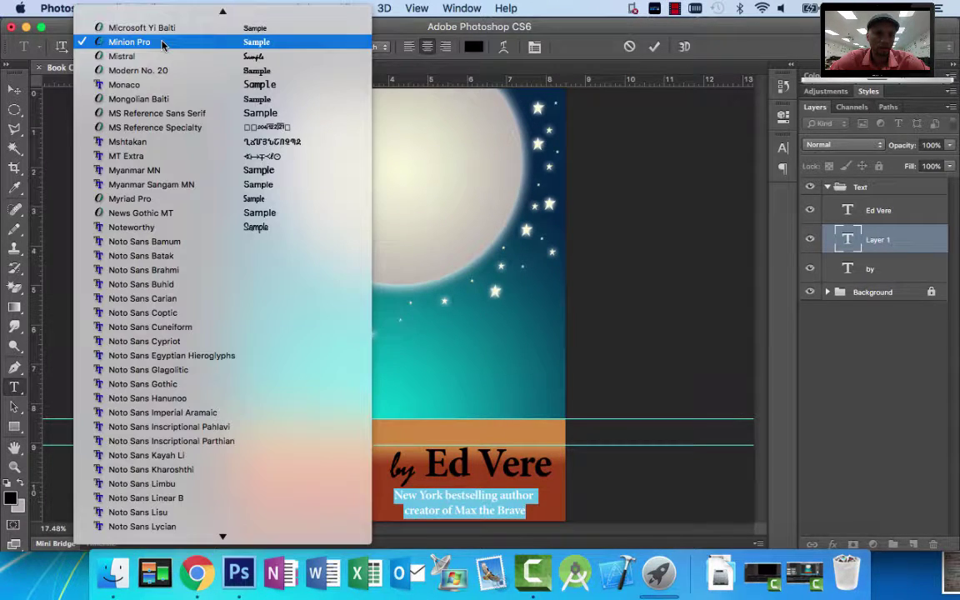
left_click(166, 55)
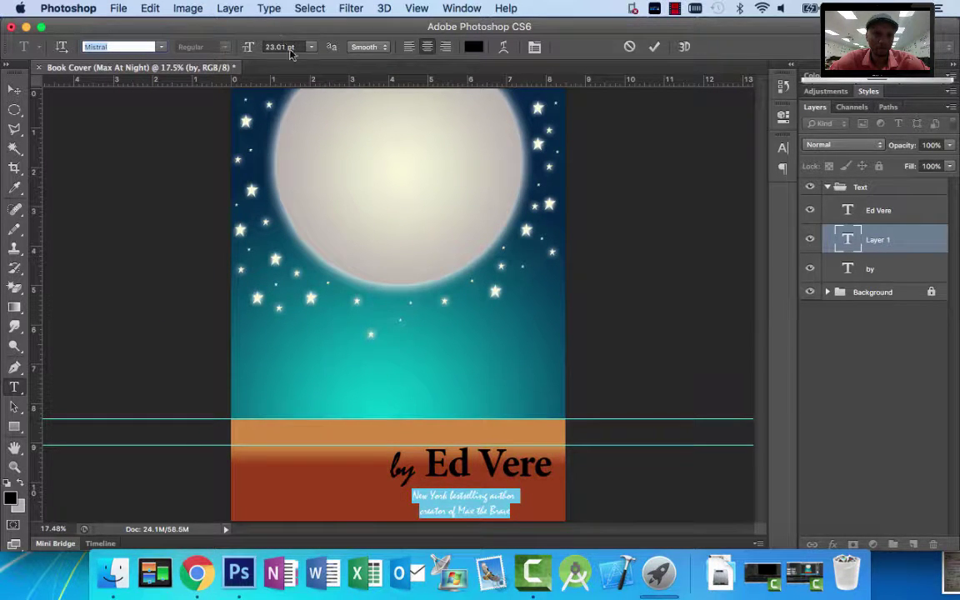
left_click_drag(250, 50, 252, 50)
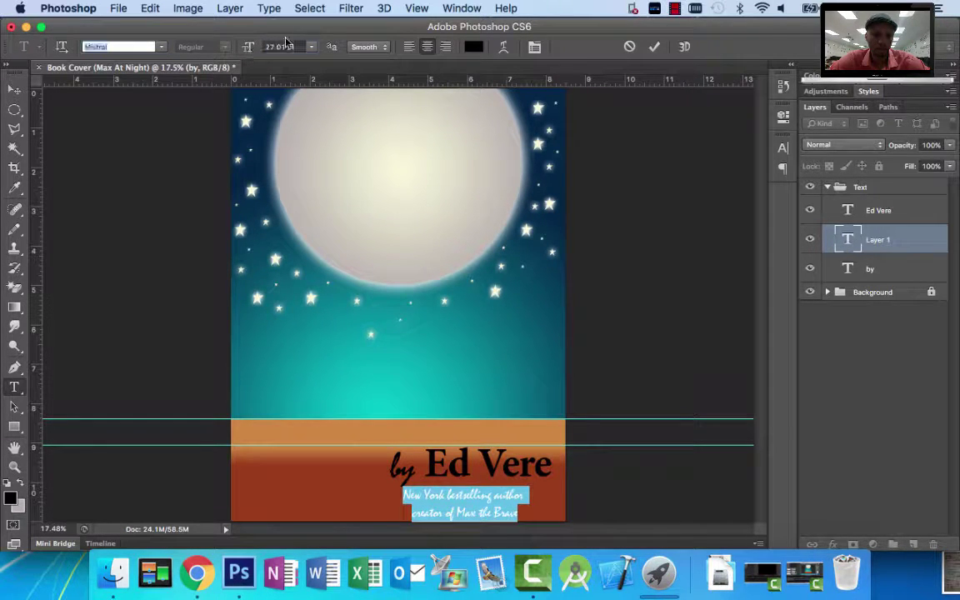
left_click(654, 47)
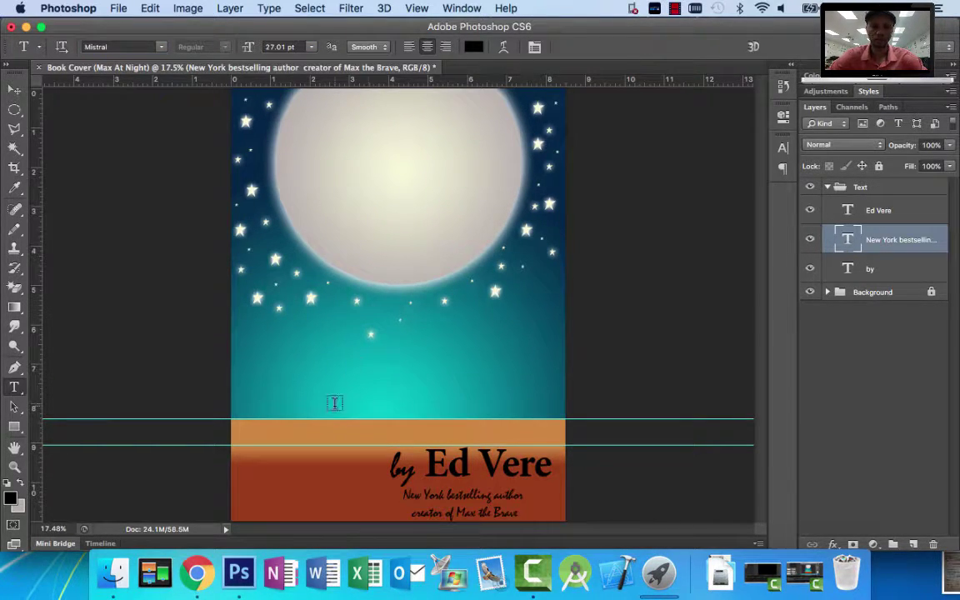
Compare with the reference cover in Chrome, then move the tagline left so its first line starts beneath "by".
left_click(197, 575)
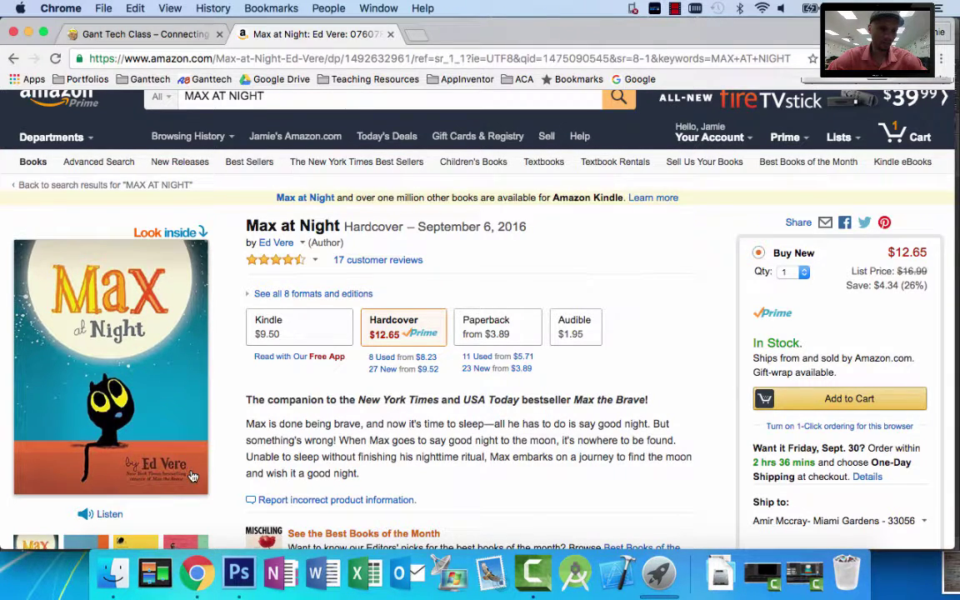
left_click(239, 574)
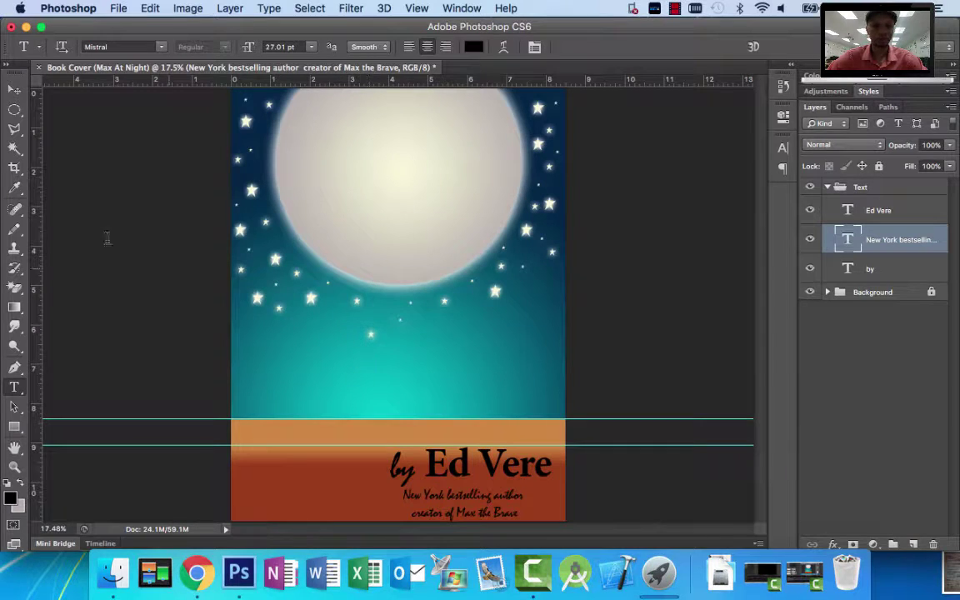
left_click(14, 89)
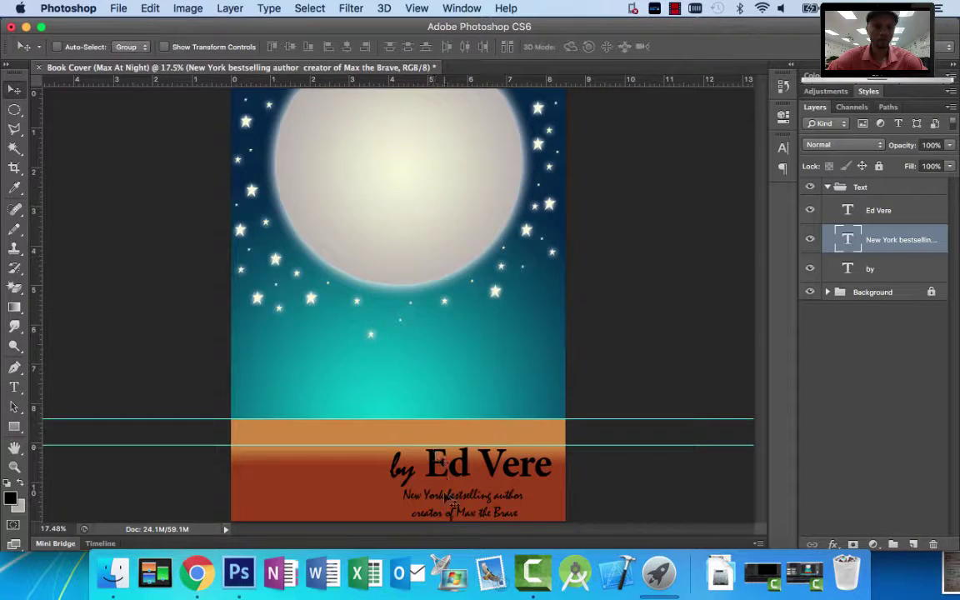
left_click_drag(439, 497, 425, 499)
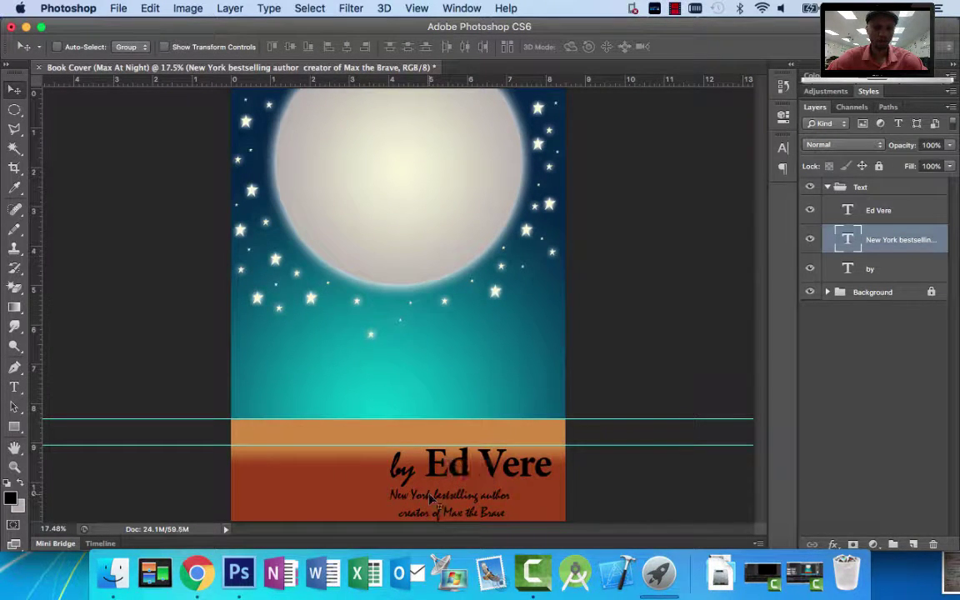
Resize the tagline to 131.52% width and 80.10% height so it spans the author line, then hide the transform controls.
left_click(164, 47)
left_click_drag(510, 505, 547, 505)
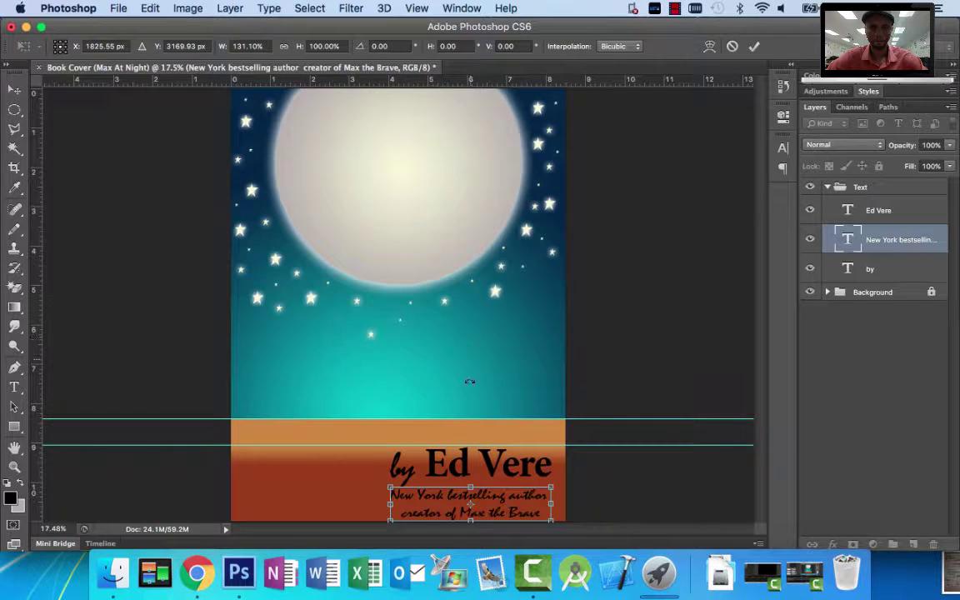
left_click_drag(387, 484, 393, 493)
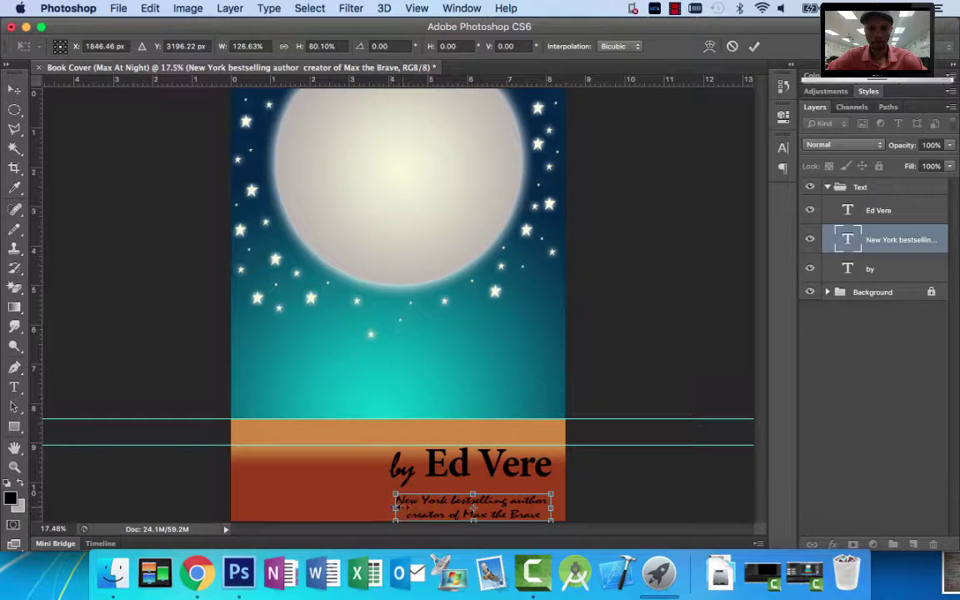
left_click_drag(396, 507, 388, 505)
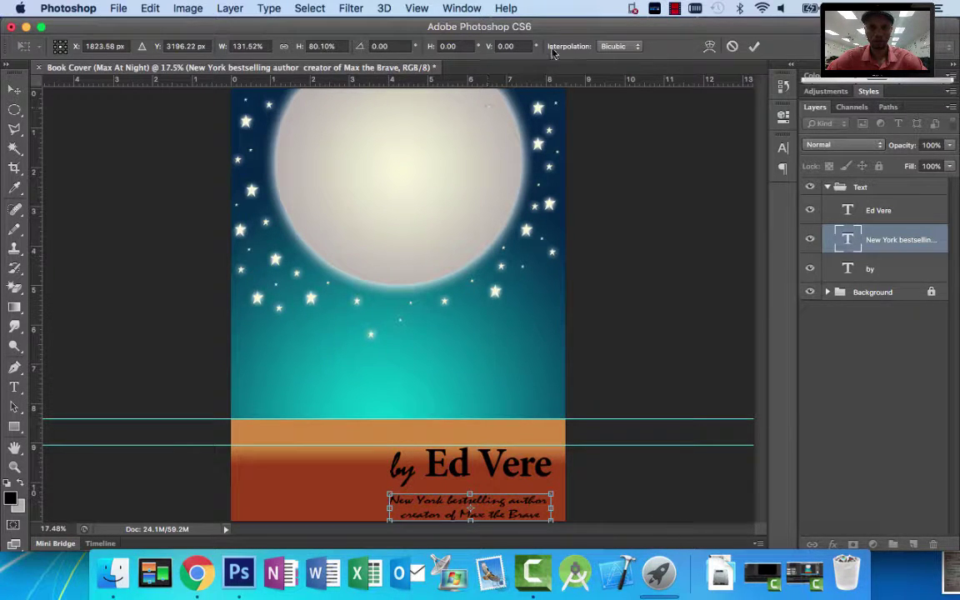
left_click(754, 46)
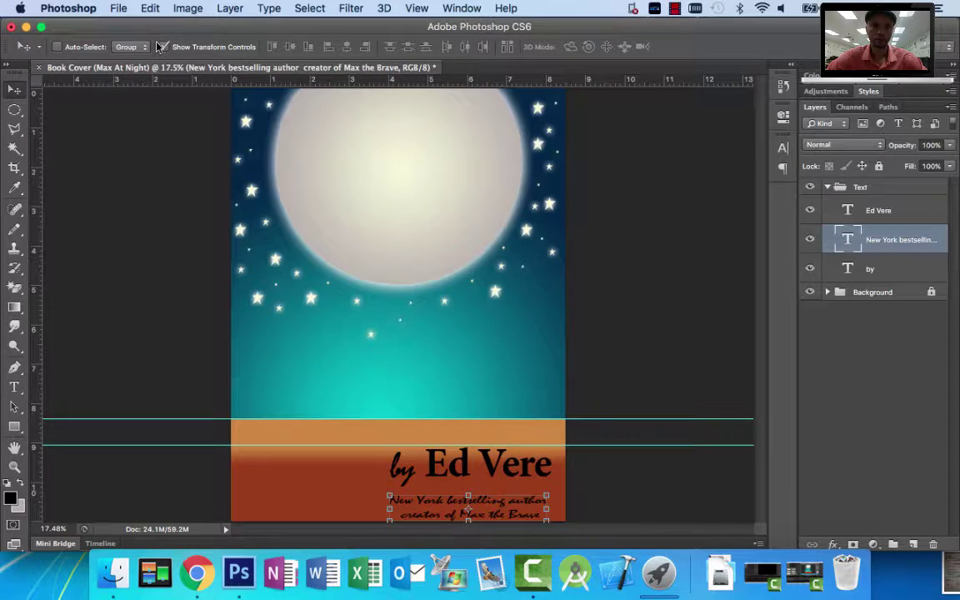
left_click(164, 46)
Move the tagline up off the cover's lower edge, then shift "by" and "Ed Vere" slightly upward above it.
mouse_move(429, 511)
left_mouse_down()
mouse_move(430, 494)
mouse_move(429, 502)
left_mouse_up()
left_click(872, 269)
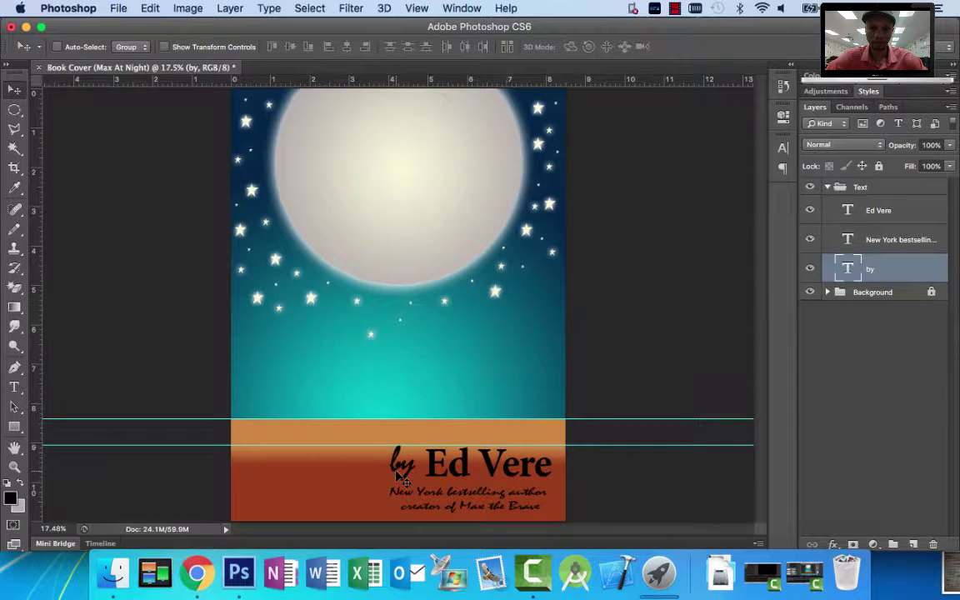
left_click(859, 211)
key("shift+Up")
key("shift+Up")
key("shift+Up")
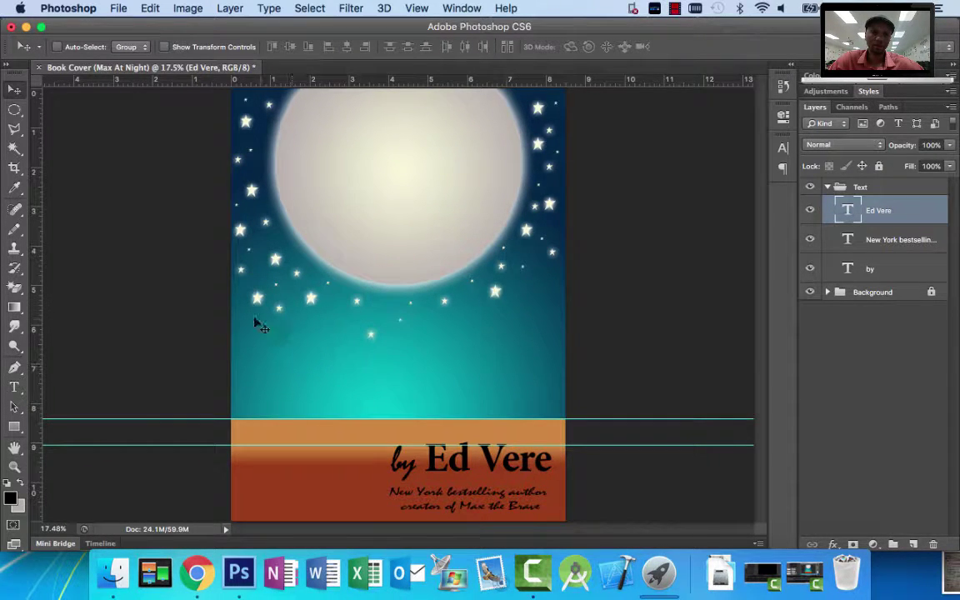
Check the title lettering on the reference cover in Chrome, then add a new text layer reading "at" on the moon in Photoshop.
left_click(15, 387)
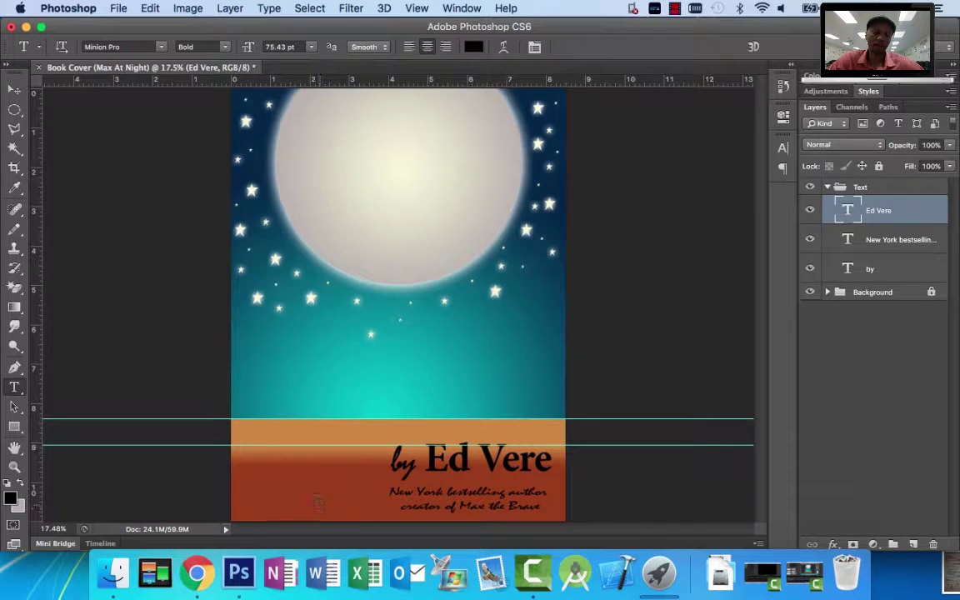
left_click(196, 573)
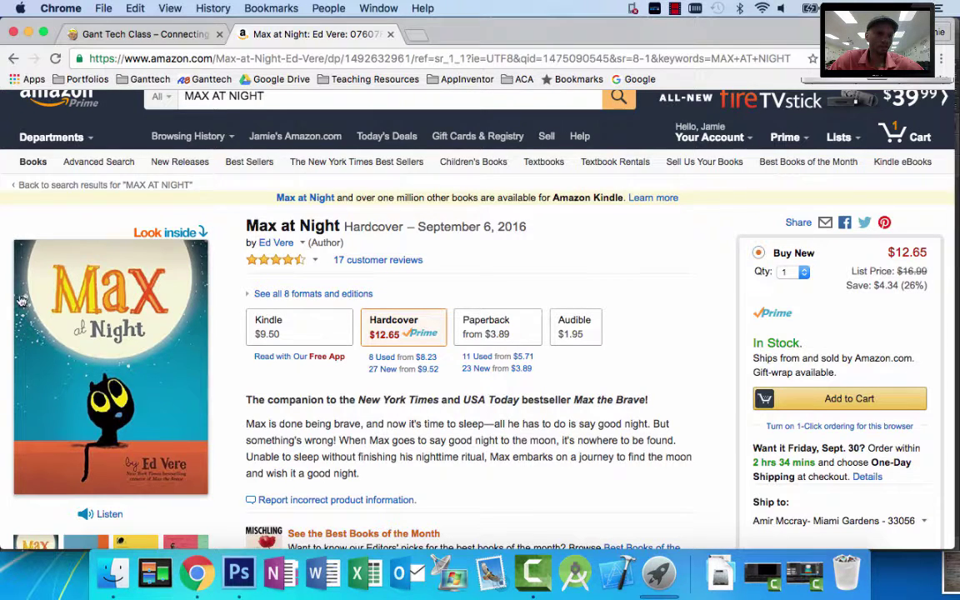
left_click(238, 571)
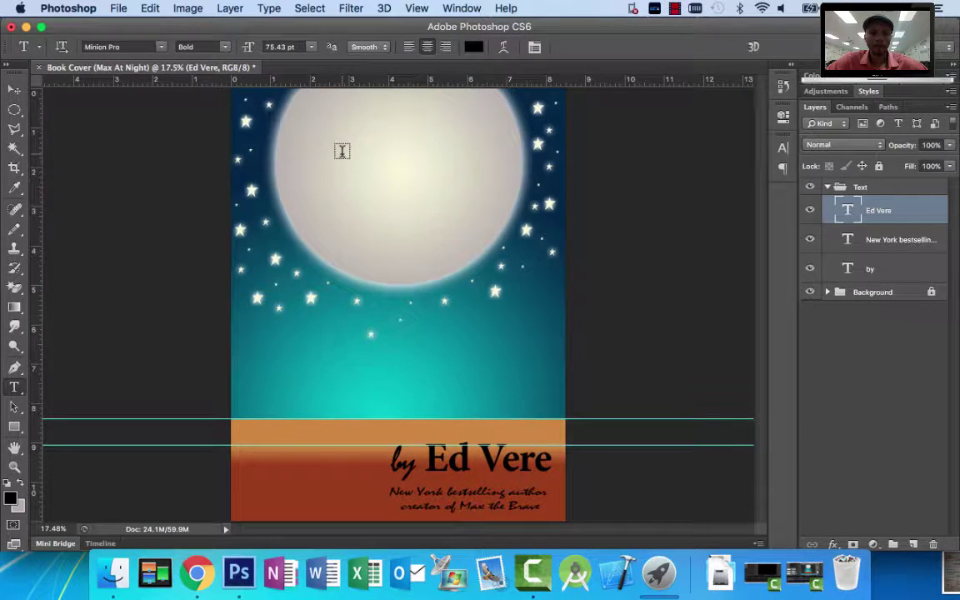
left_click(196, 573)
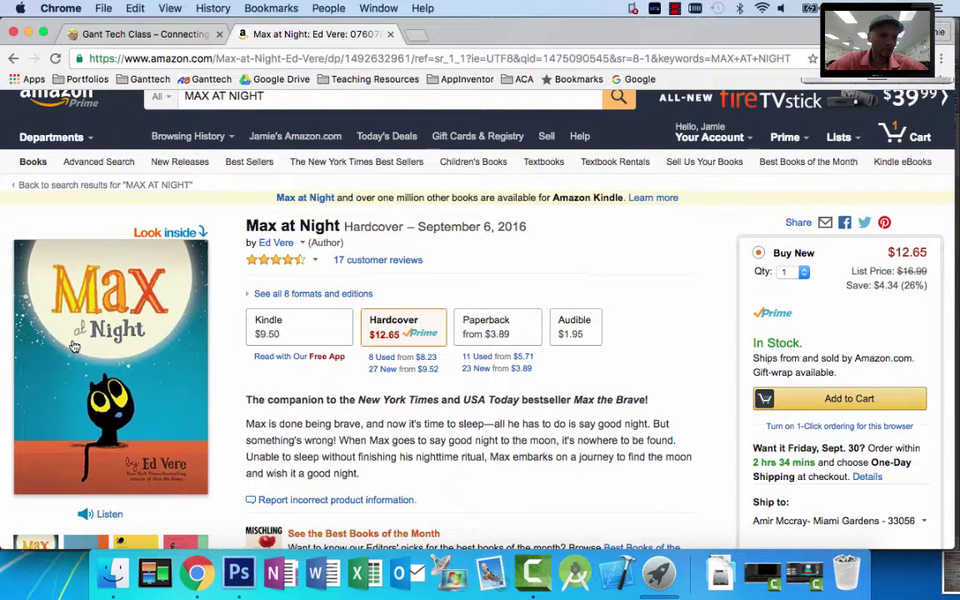
left_click(239, 571)
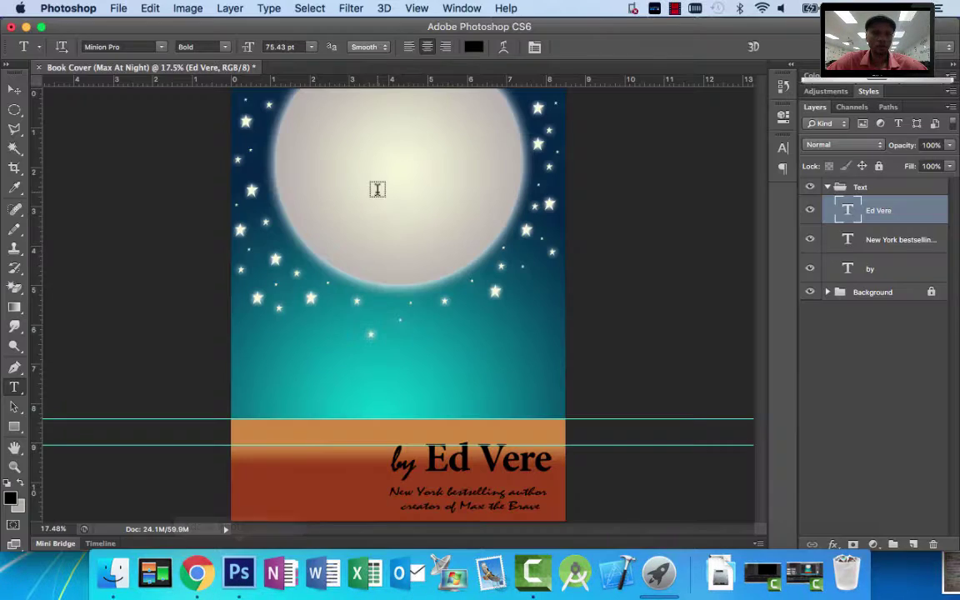
left_click(333, 206)
type("a")
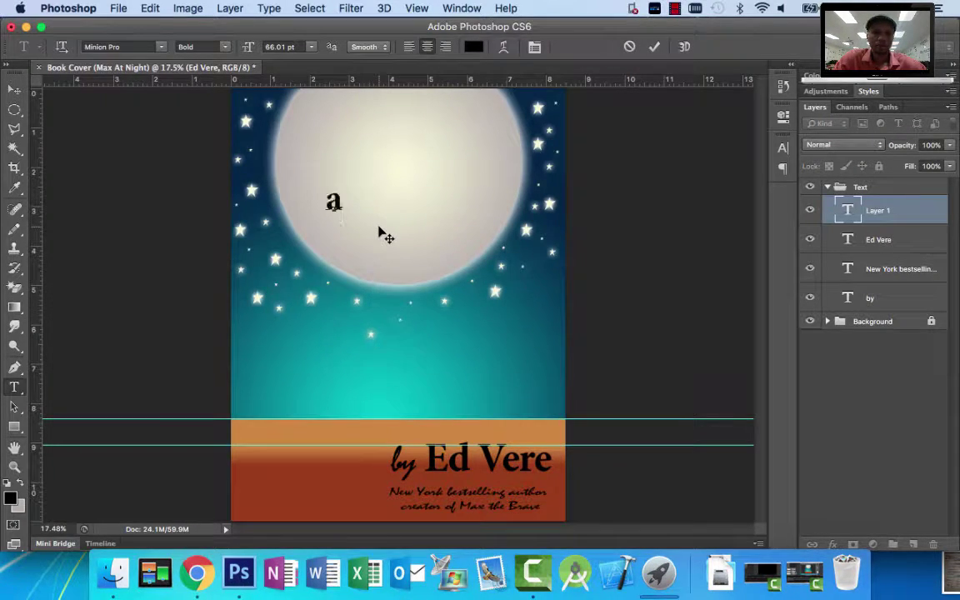
type("t")
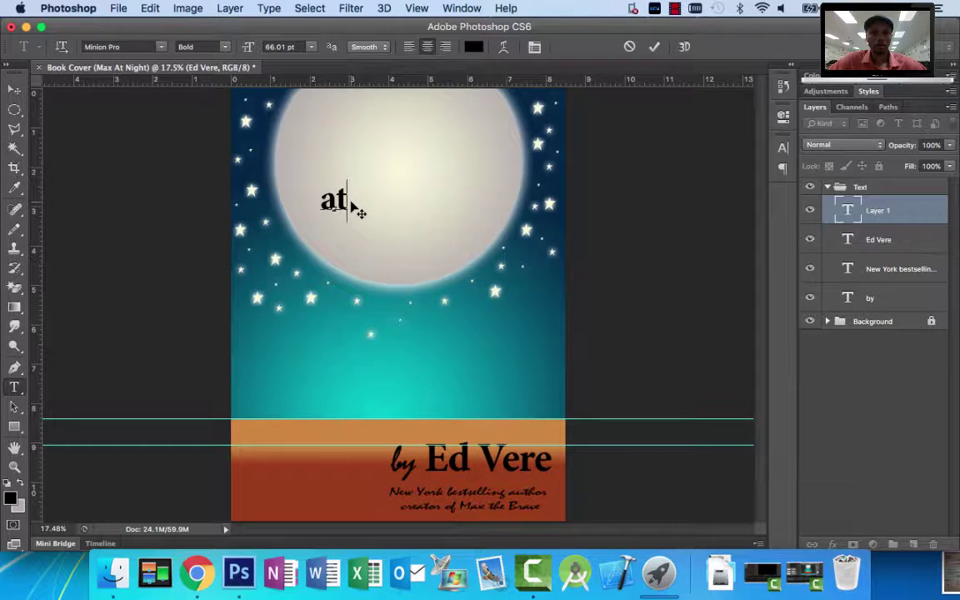
Set the "at" text in the Mistral font.
double_click(311, 198)
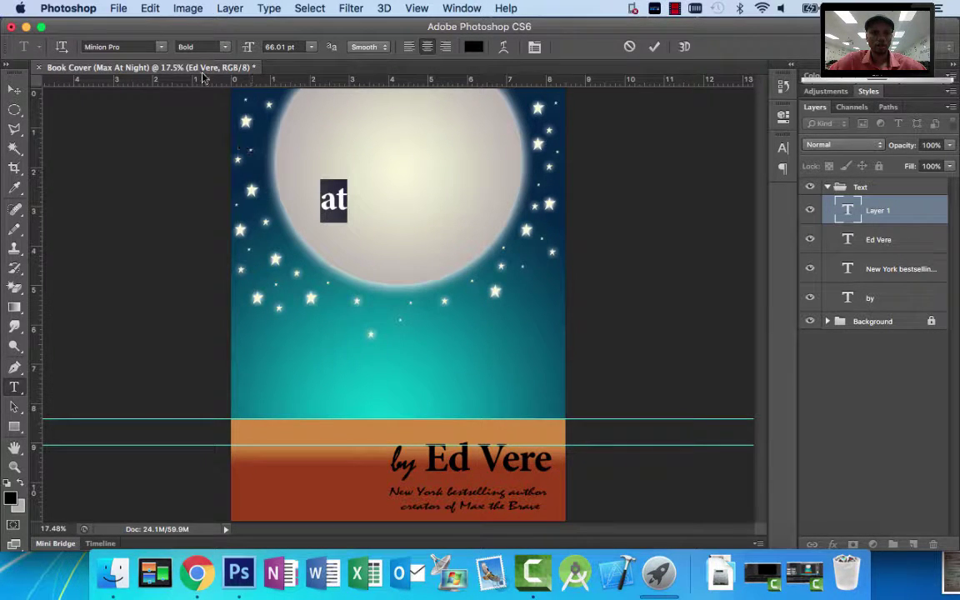
left_click(162, 47)
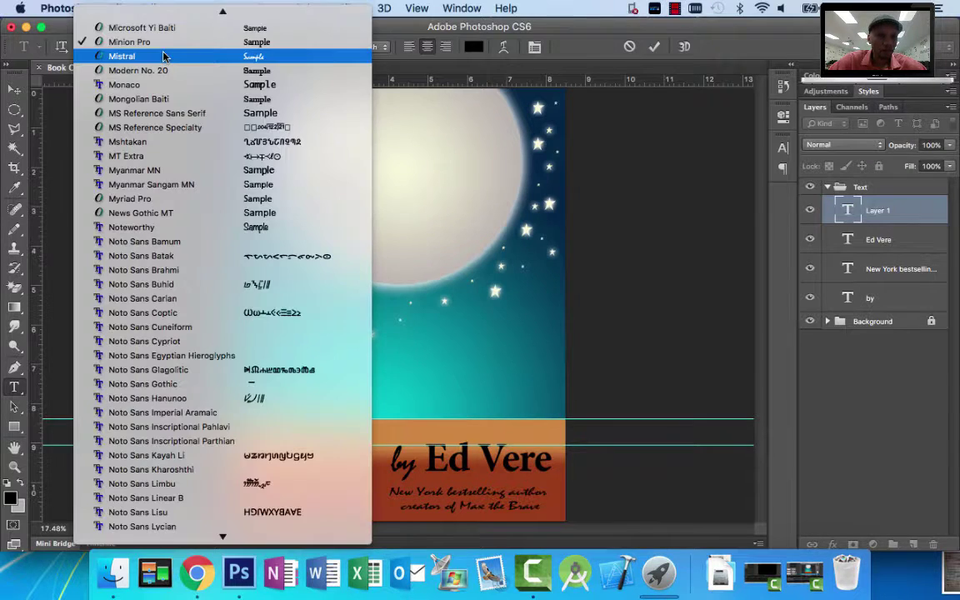
left_click(163, 55)
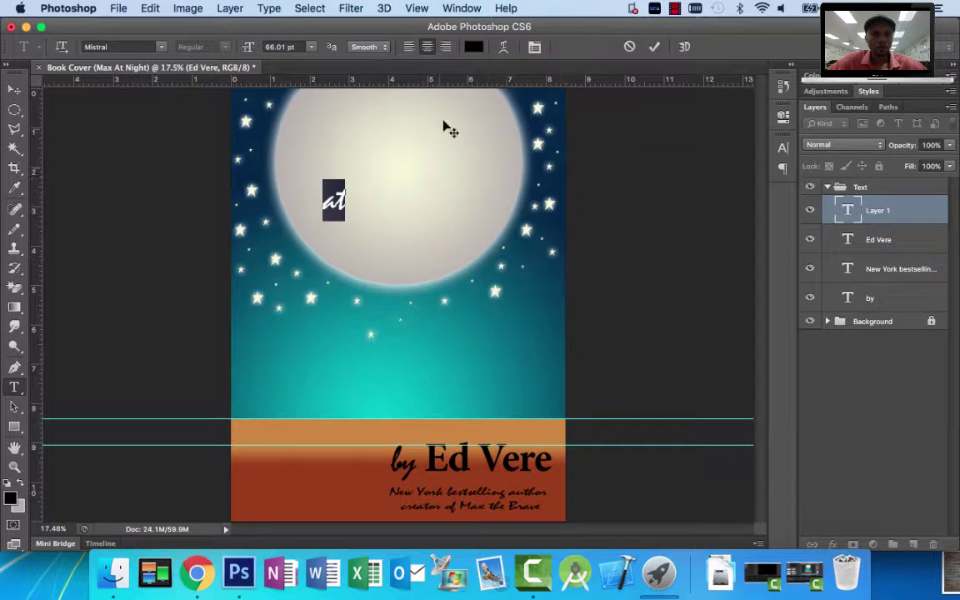
Color the "at" text blue-violet 555fc3 without the web-color restriction and enlarge it to 112.01 pt.
left_click(474, 47)
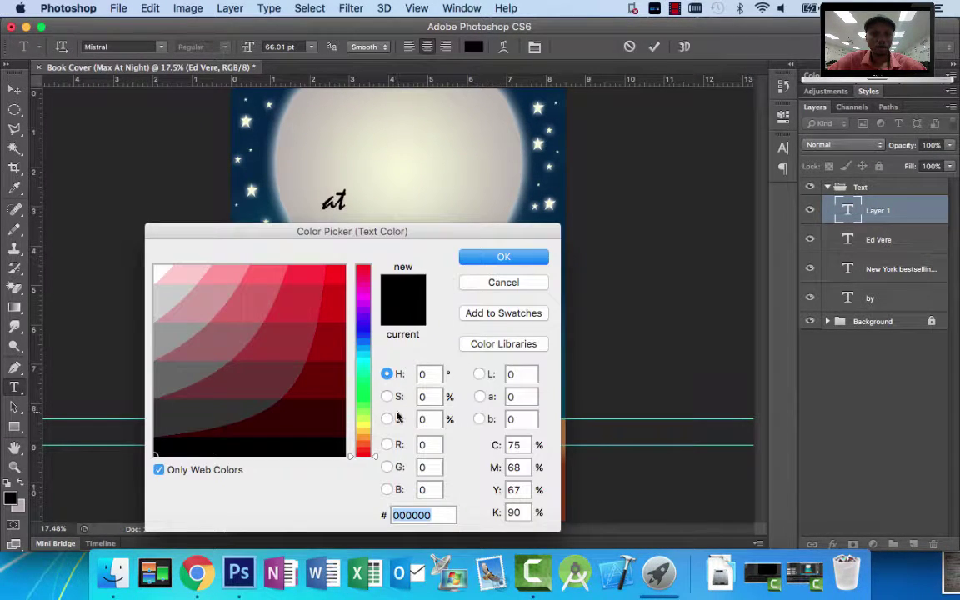
left_click(367, 334)
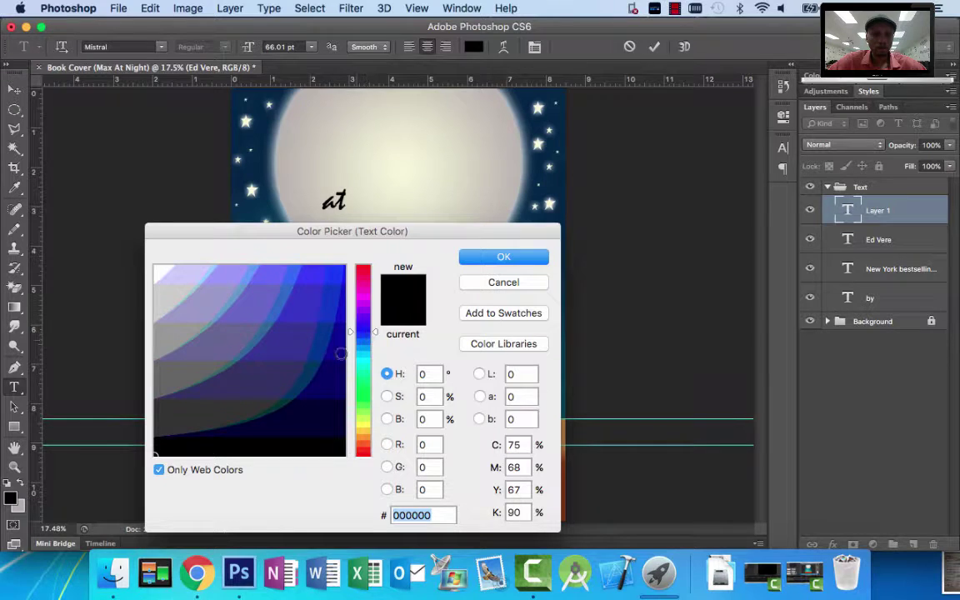
left_click(159, 469)
left_click_drag(306, 337, 262, 310)
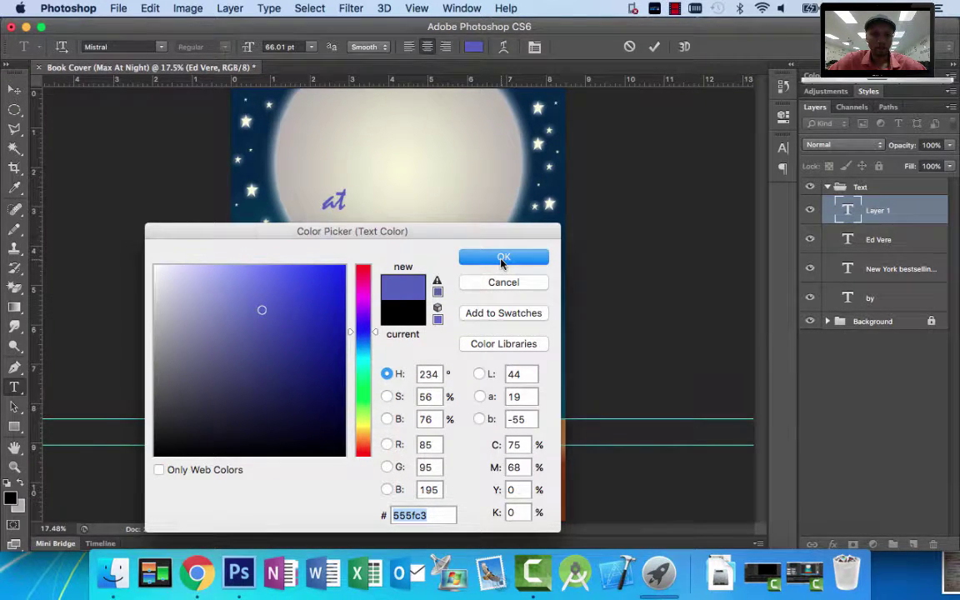
left_click(502, 258)
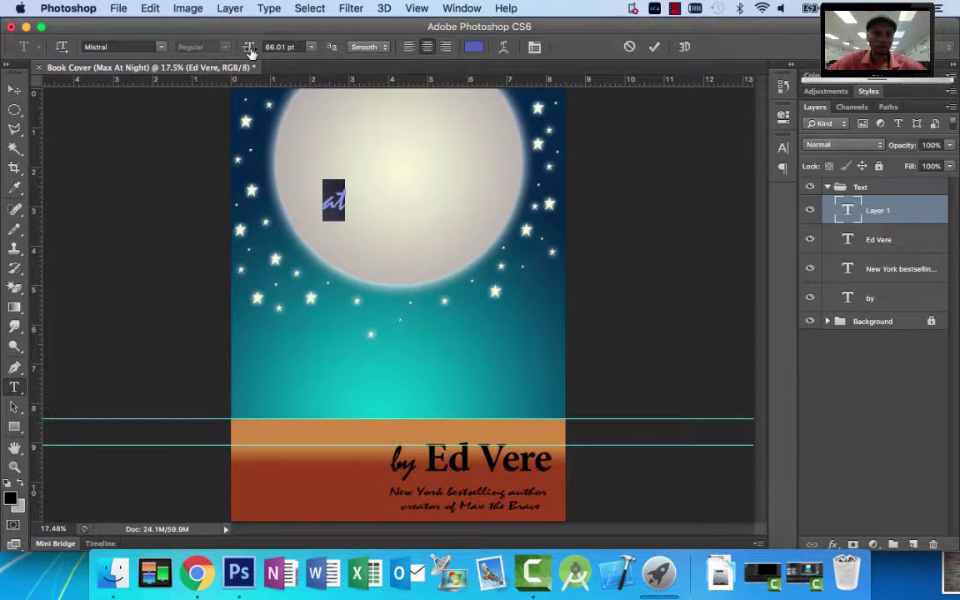
left_click_drag(250, 52, 279, 48)
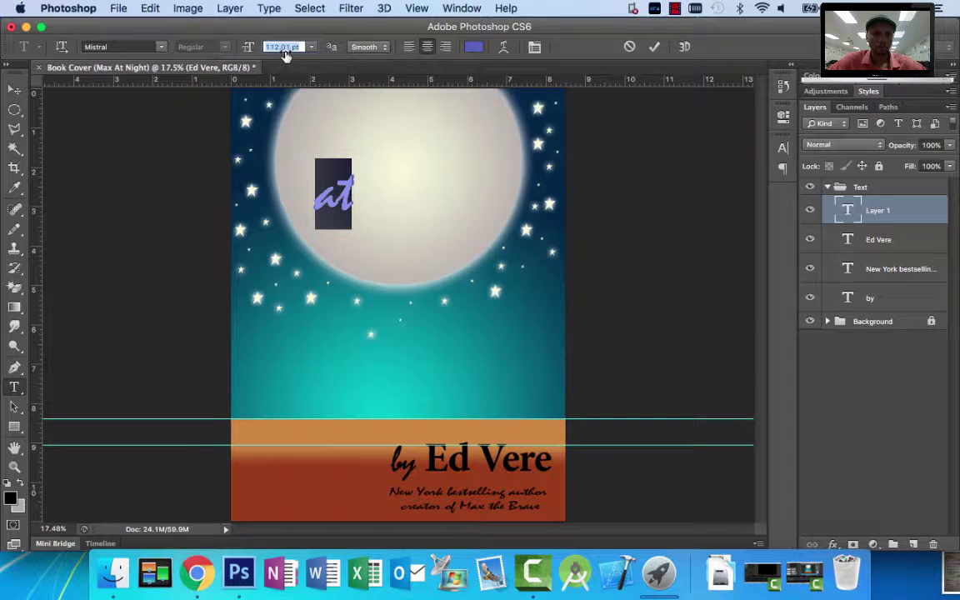
left_click(350, 197)
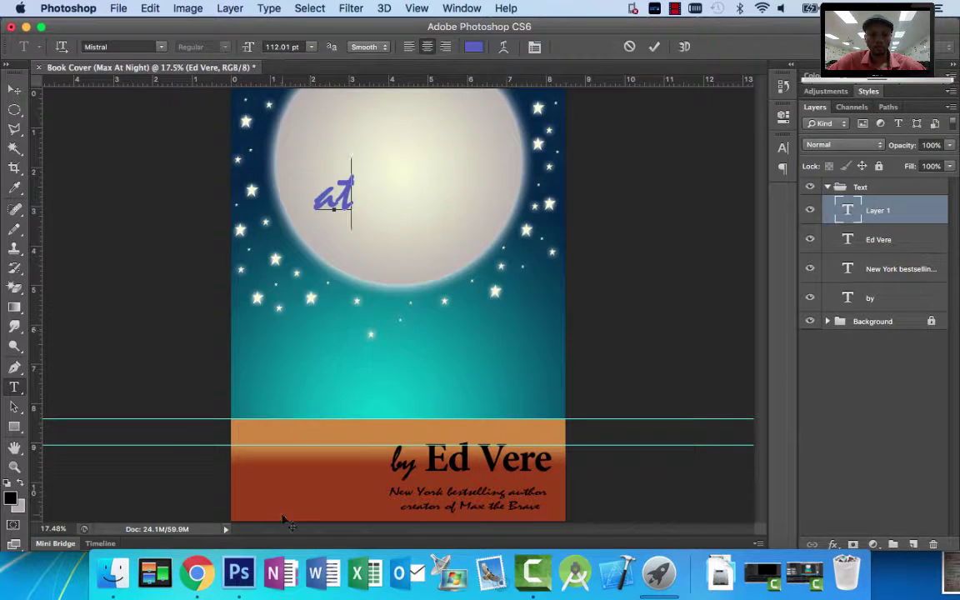
Check the title lettering on the reference cover in Chrome, then change the "at" text's font to Brush Script MT in Photoshop.
left_click(198, 575)
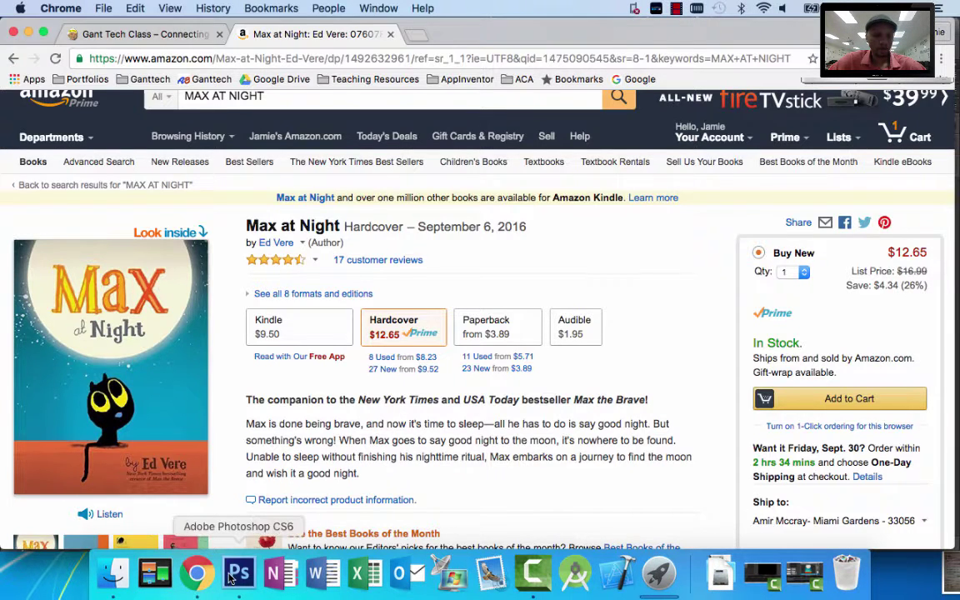
left_click(238, 573)
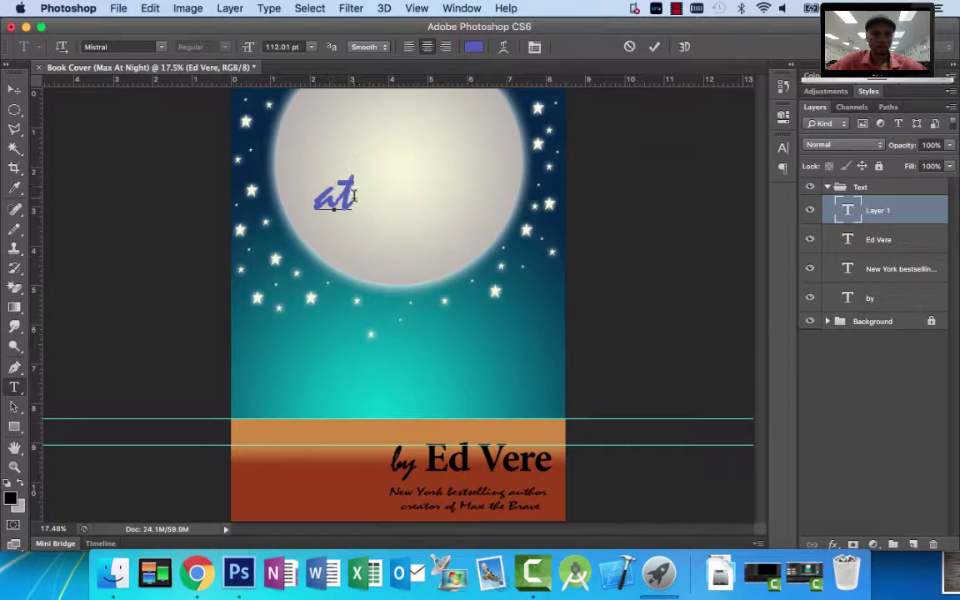
left_click(117, 47)
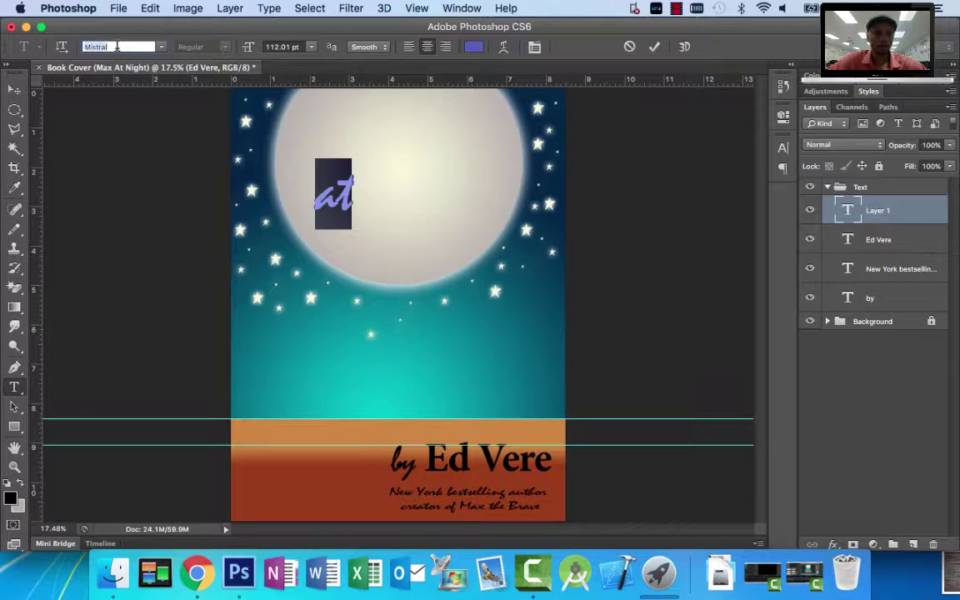
key("Up")
key("Up")
key("Up")
key("Up")
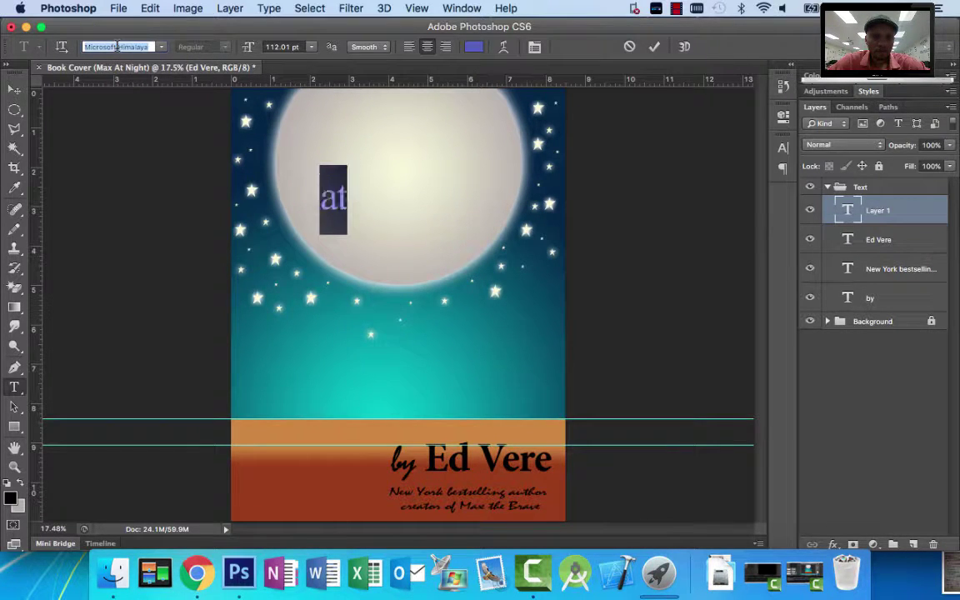
key("Up")
key("Up")
key("Up")
key("Up")
key("Up")
key("Up")
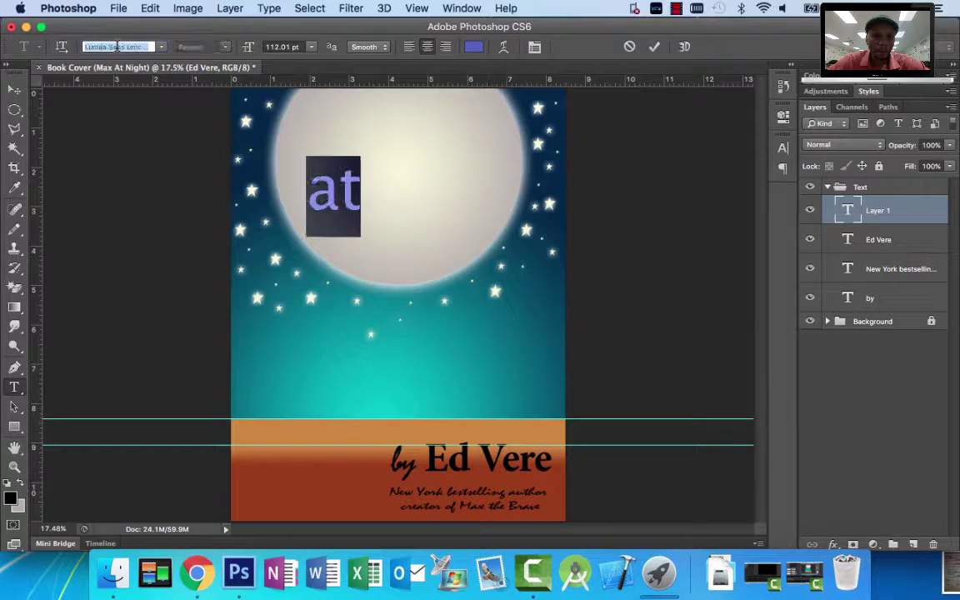
key("Up")
key("Up")
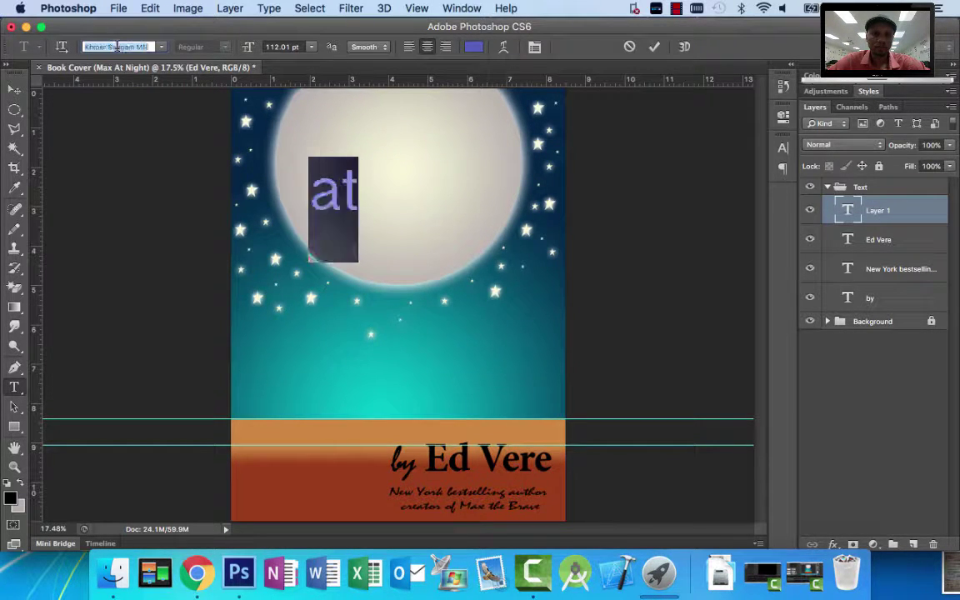
key("Up")
key("Up")
key("Up")
key("Up")
key("Up")
key("Up")
key("Up")
key("Up")
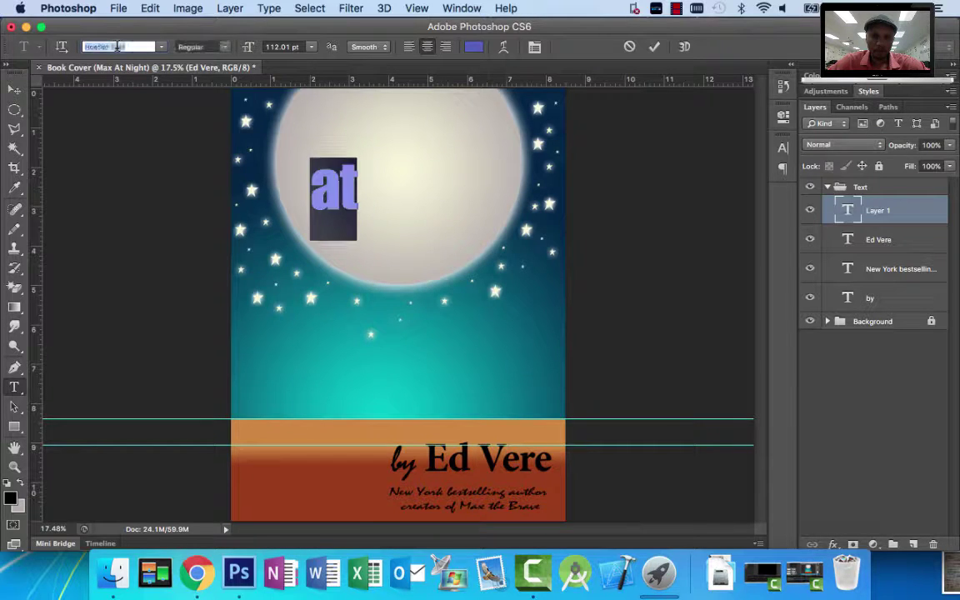
key("Up")
key("Up")
key("Up")
key("Up")
key("Up")
key("Up")
key("Up")
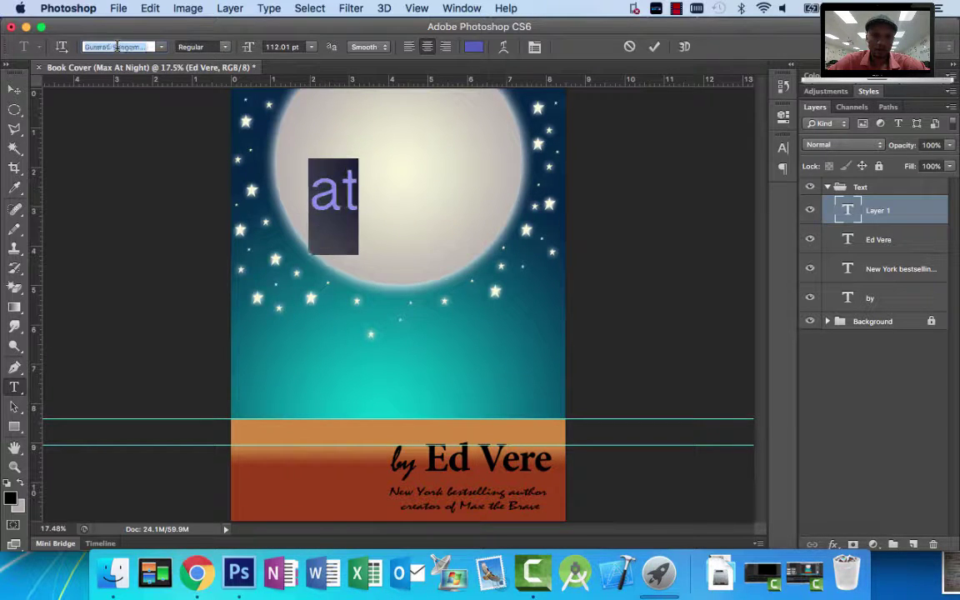
key("Up")
key("Up")
key("Up")
key("Up")
key("Up")
key("Up")
key("Up")
key("Up")
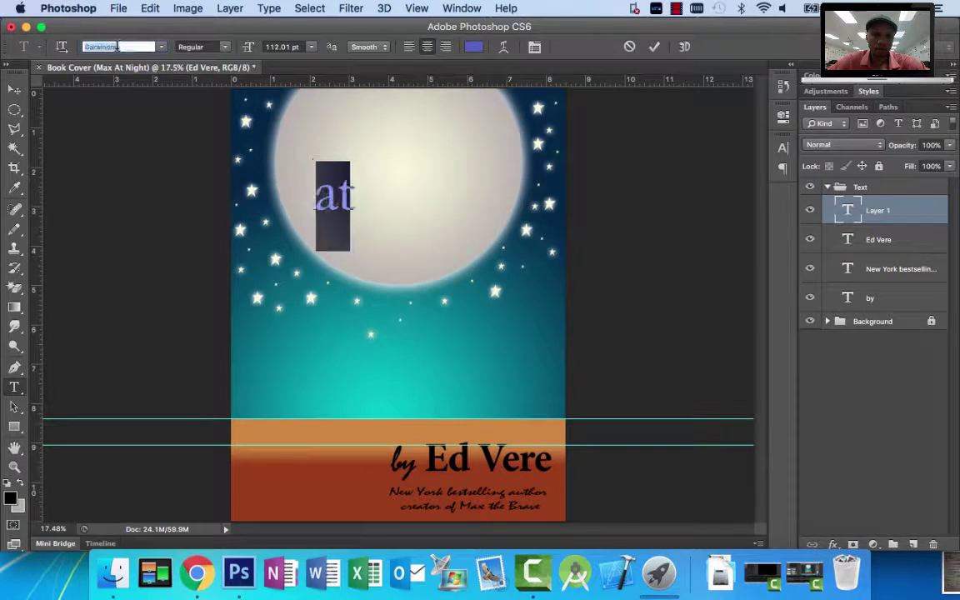
key("Up")
key("Up")
key("Up")
key("Up")
key("Up")
key("Up")
key("Up")
key("Up")
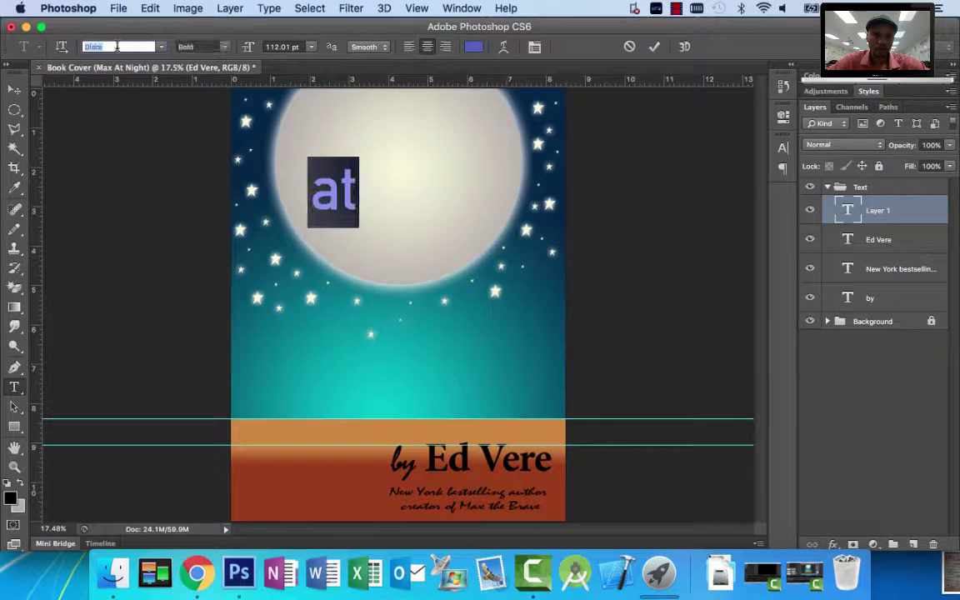
key("Up")
key("Up")
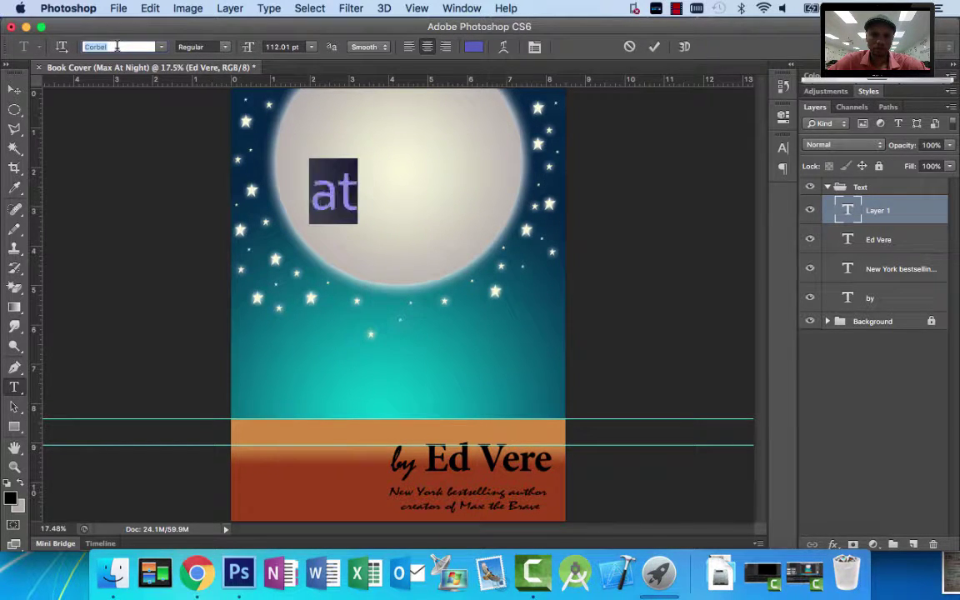
key("Up")
key("Up")
key("Up")
key("Up")
key("Up")
key("Up")
key("Up")
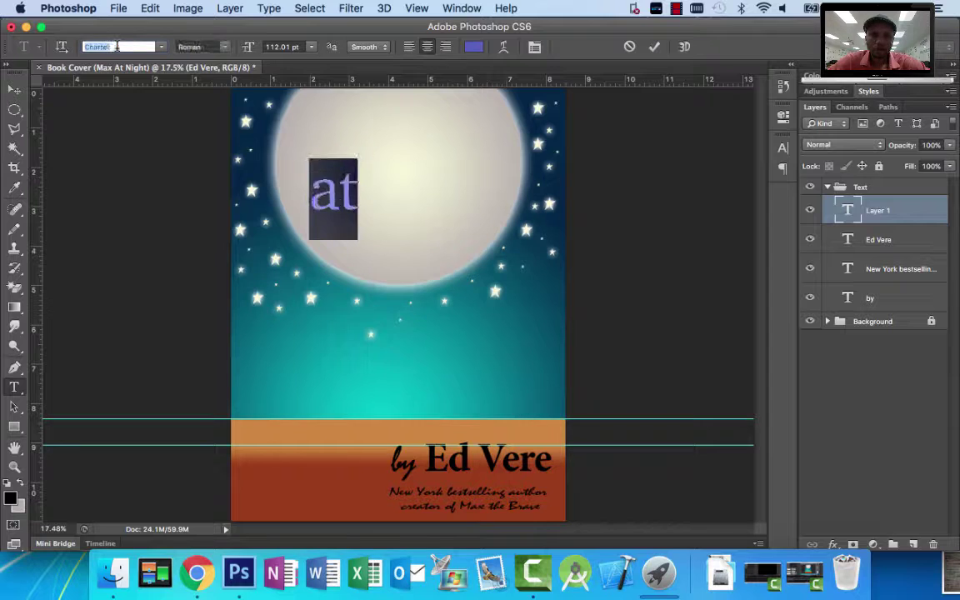
key("Up")
key("Up")
key("Up")
key("Up")
key("Up")
key("Up")
key("Up")
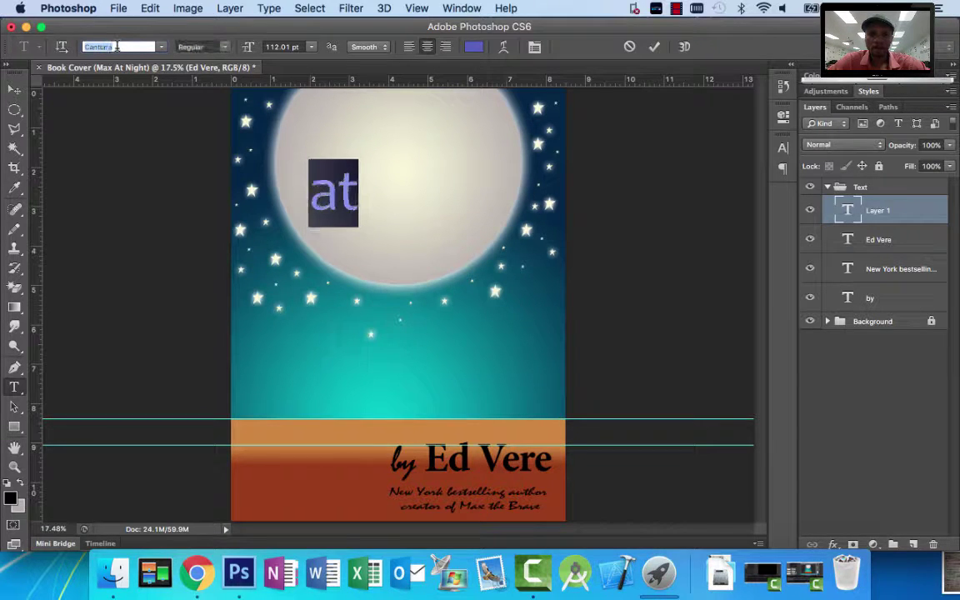
key("Up")
key("Up")
key("Up")
key("Down")
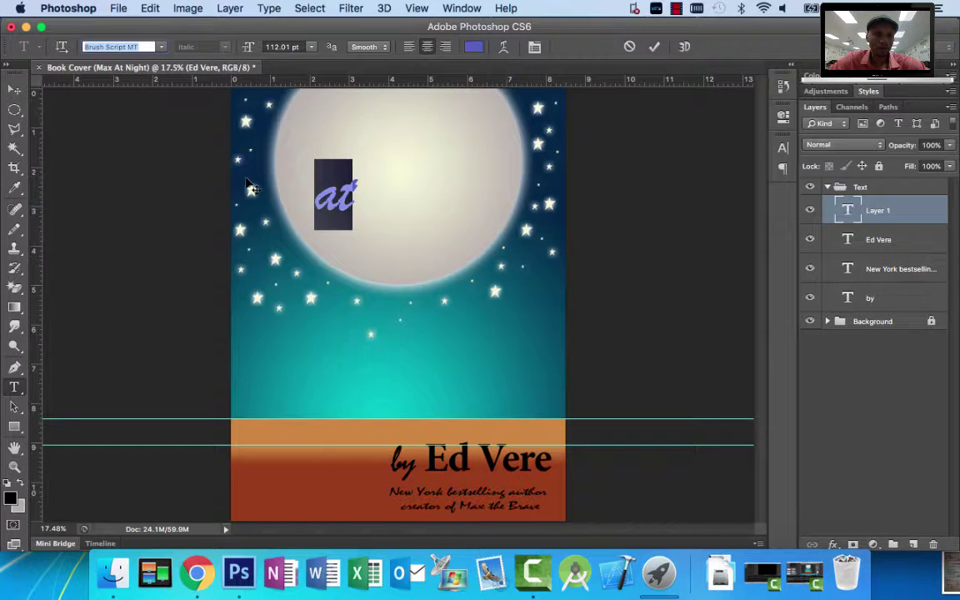
Compare the lettering with the reference cover in Chrome, then commit the "at" text in Photoshop and shift it slightly down and left on the moon.
left_click(196, 571)
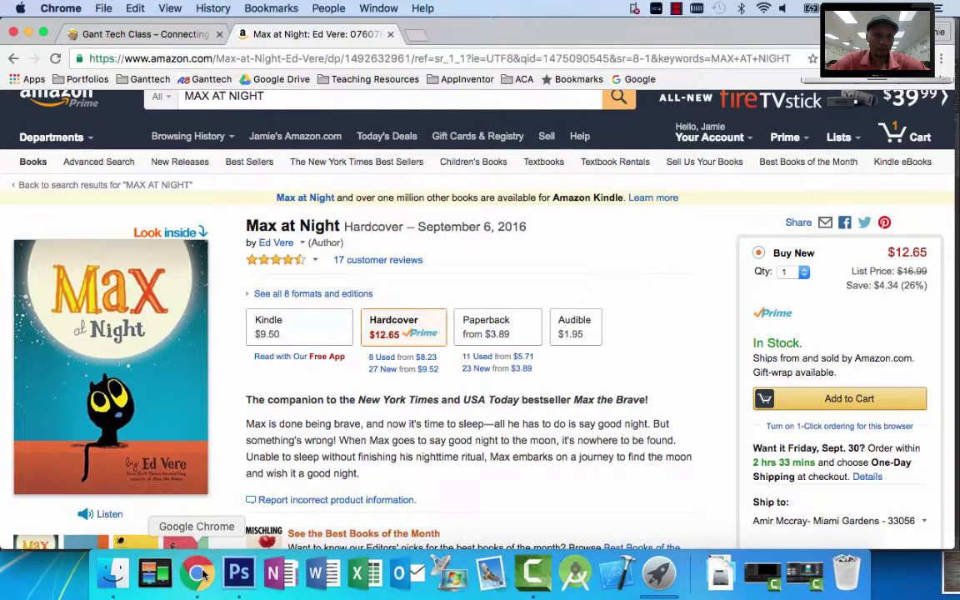
left_click(238, 571)
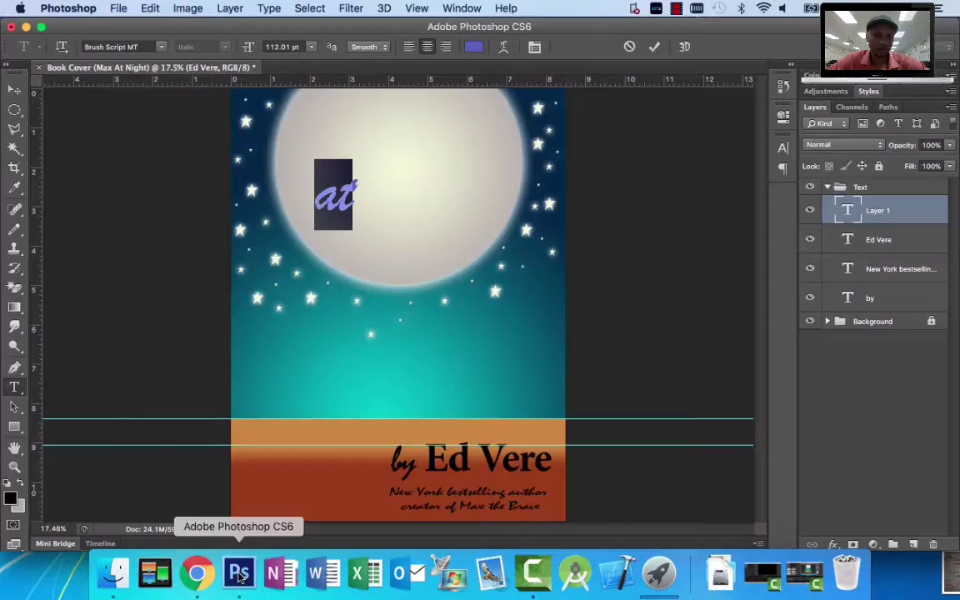
left_click(353, 191)
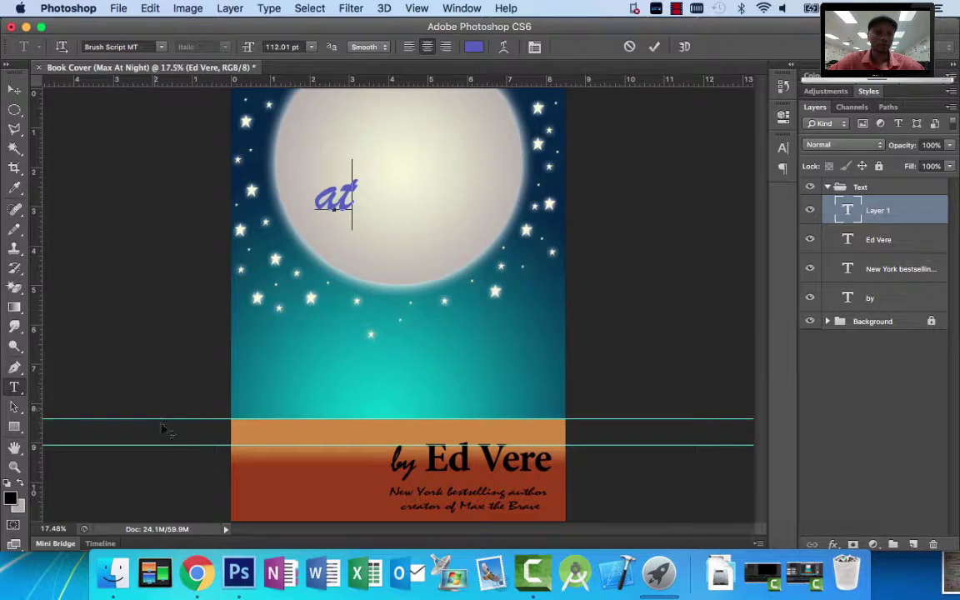
left_click(197, 572)
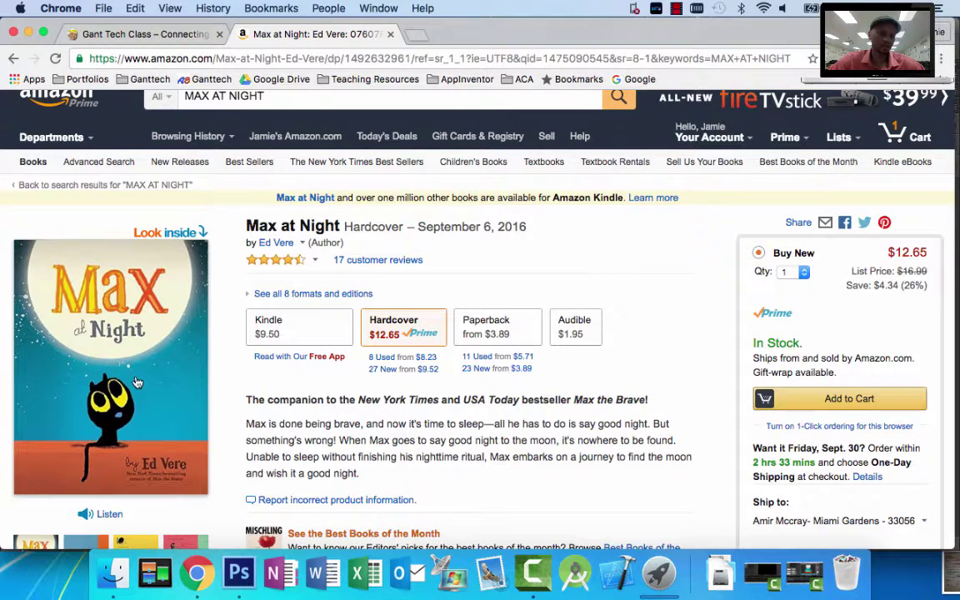
left_click(239, 572)
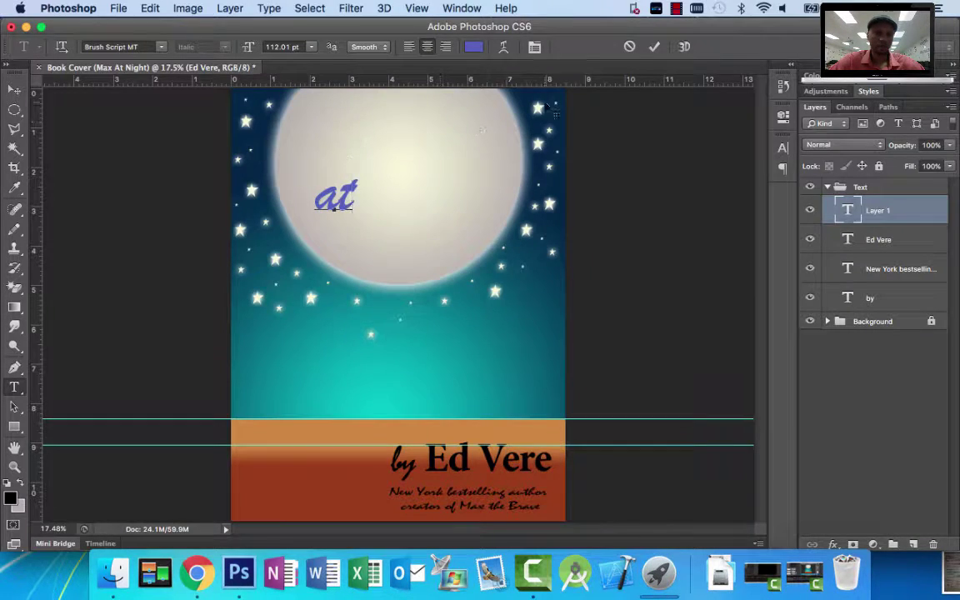
left_click(654, 46)
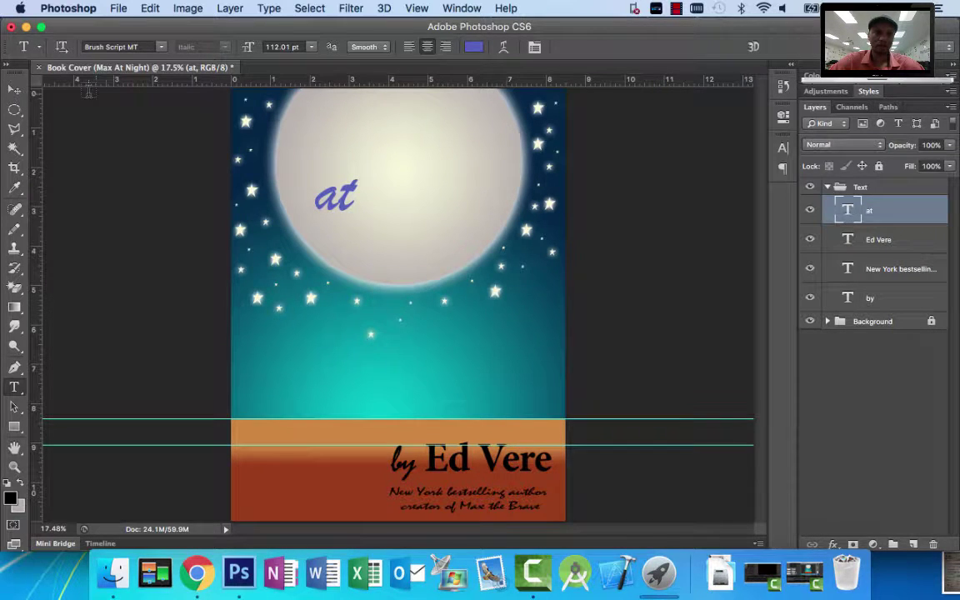
left_click(14, 90)
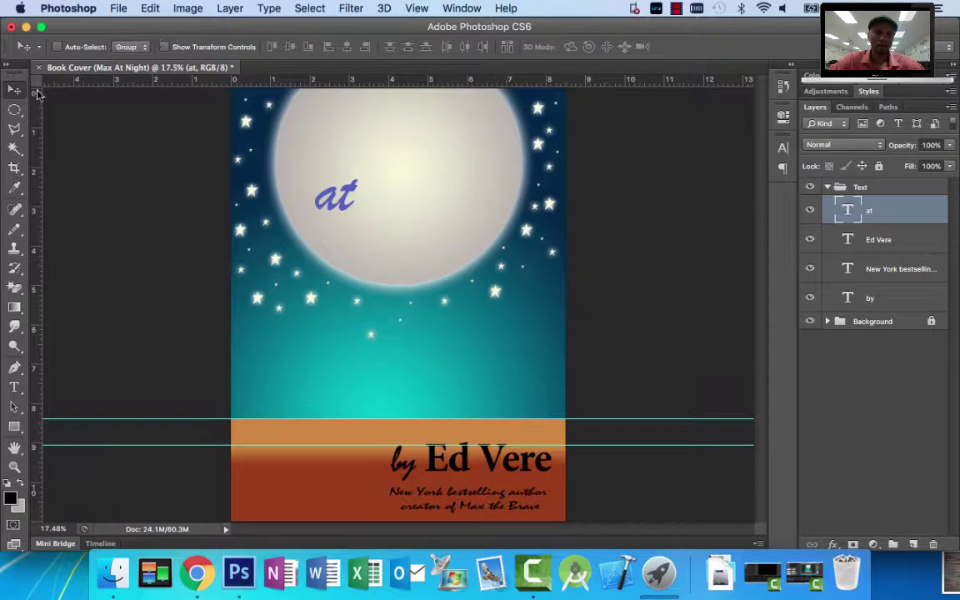
left_click_drag(337, 196, 331, 211)
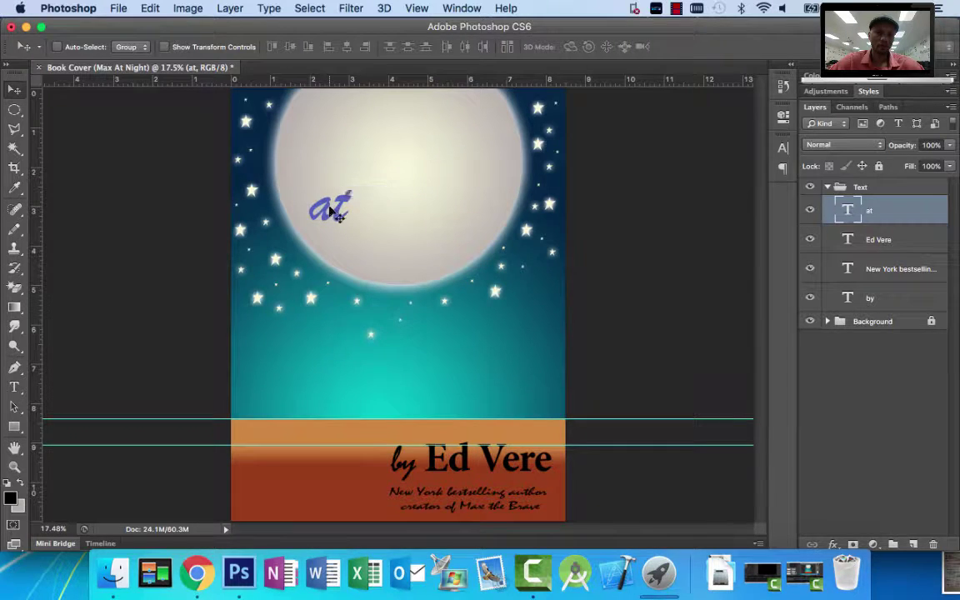
left_click(165, 47)
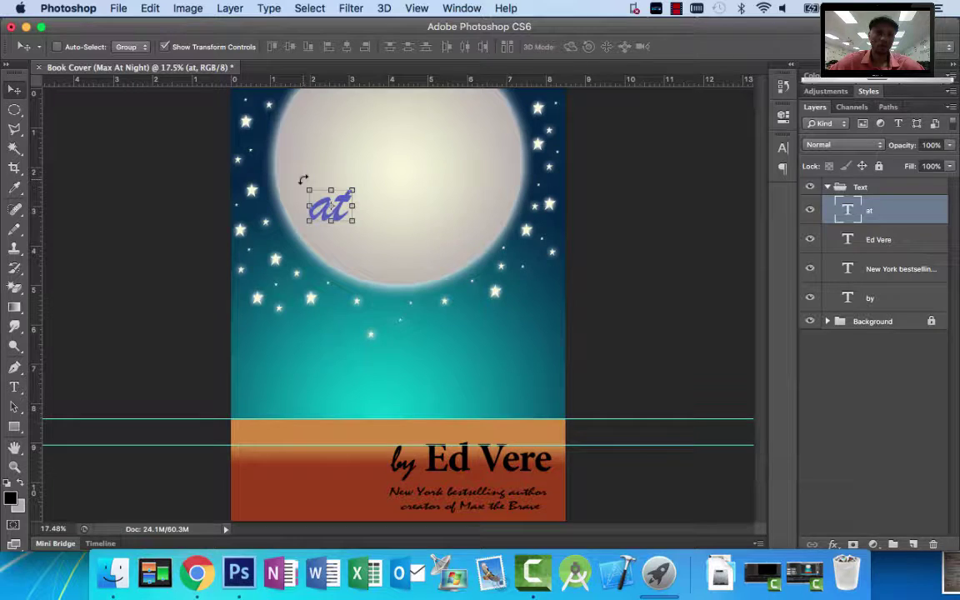
left_click_drag(303, 179, 312, 154)
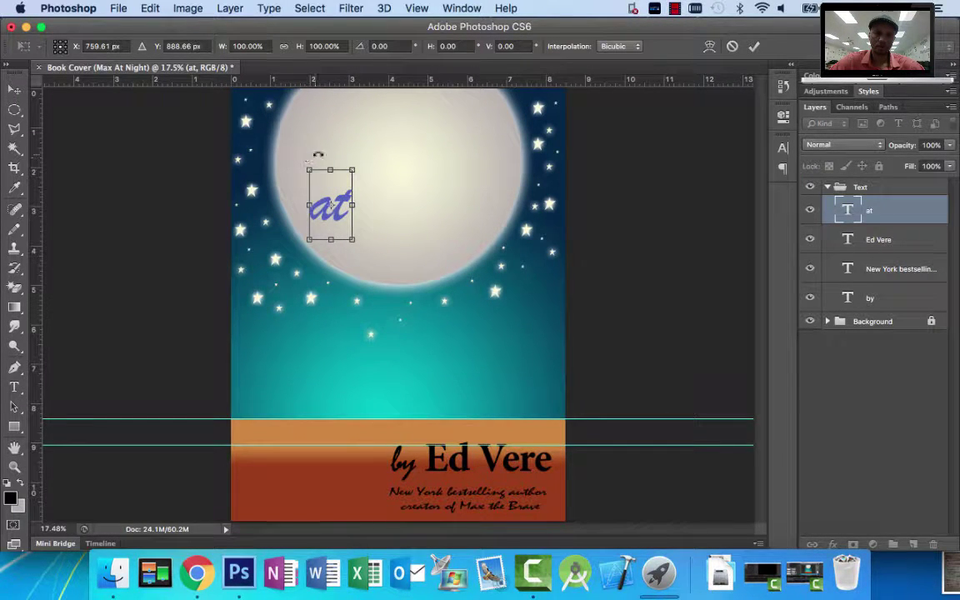
key("Return")
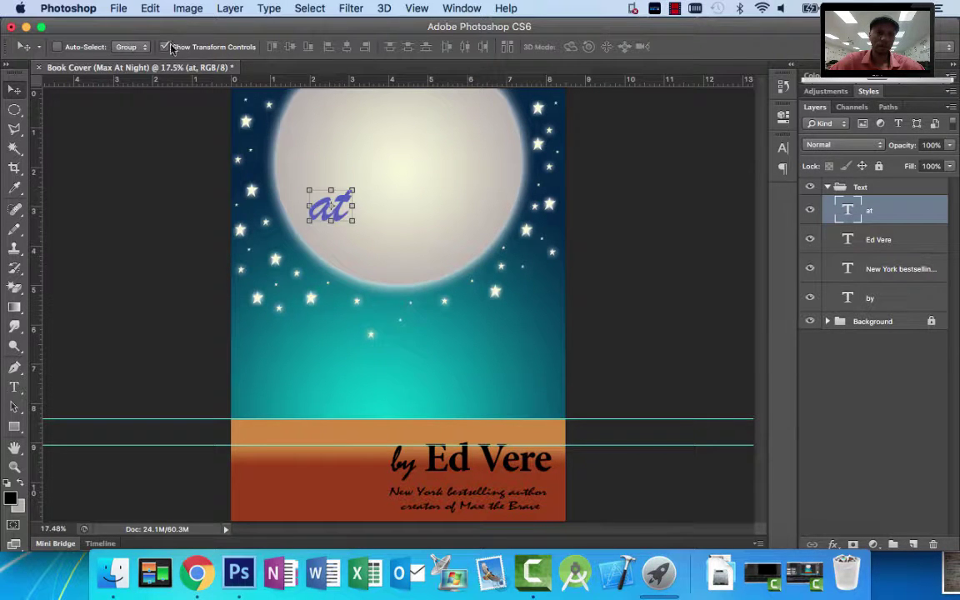
left_click(303, 172)
mouse_move(302, 172)
left_mouse_down()
mouse_move(291, 192)
mouse_move(300, 176)
mouse_move(302, 188)
left_mouse_up()
key("ctrl+z")
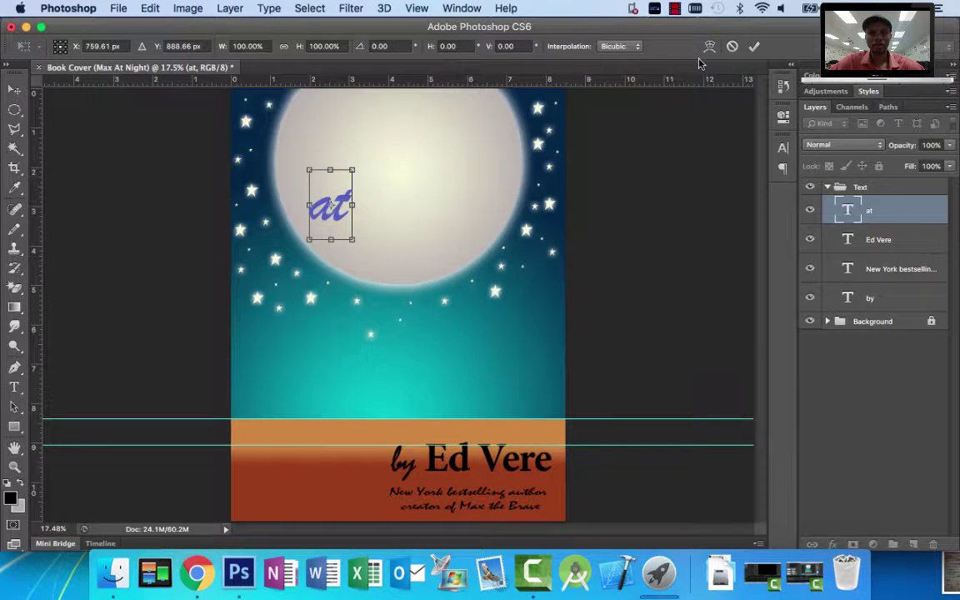
left_click(731, 46)
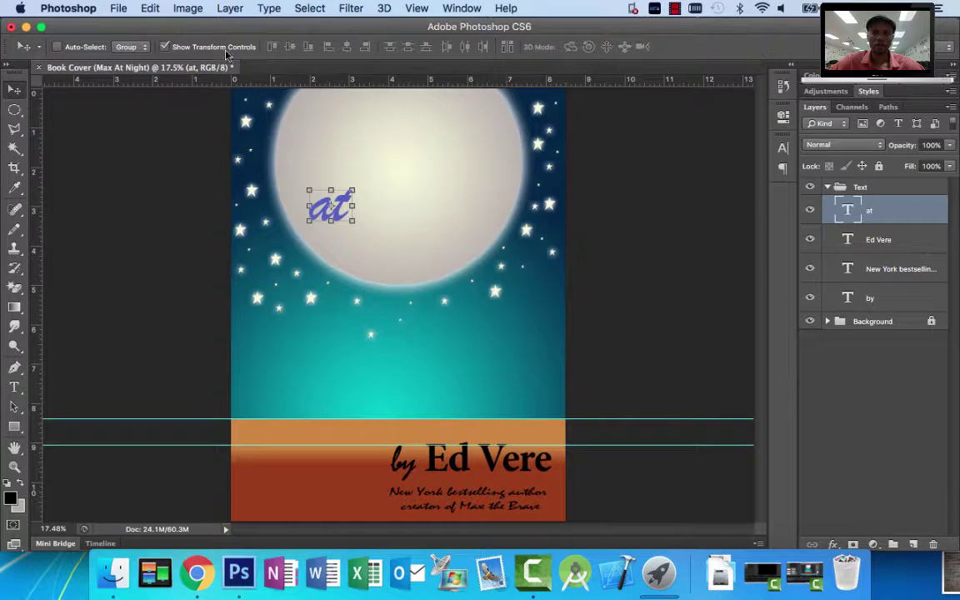
left_click(166, 48)
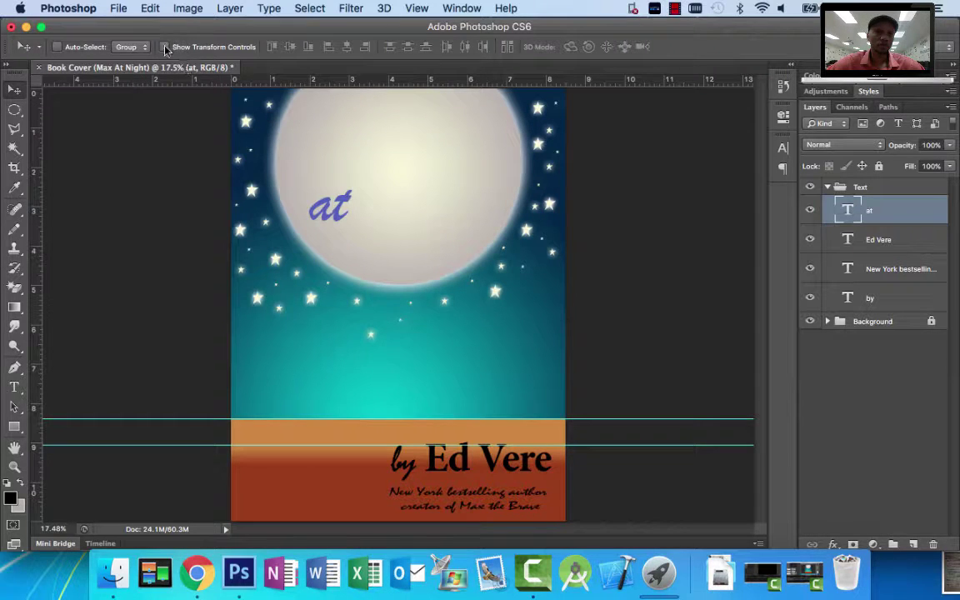
Rotate the "at" text by -25.67 degrees, then compare its tilt with the reference cover in Chrome and return to Photoshop.
left_click(154, 10)
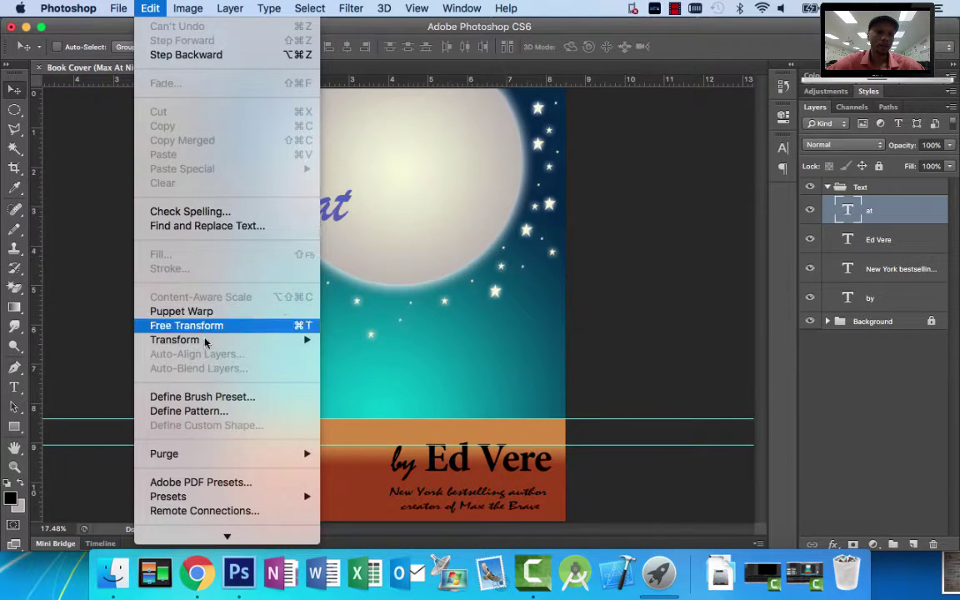
mouse_move(208, 346)
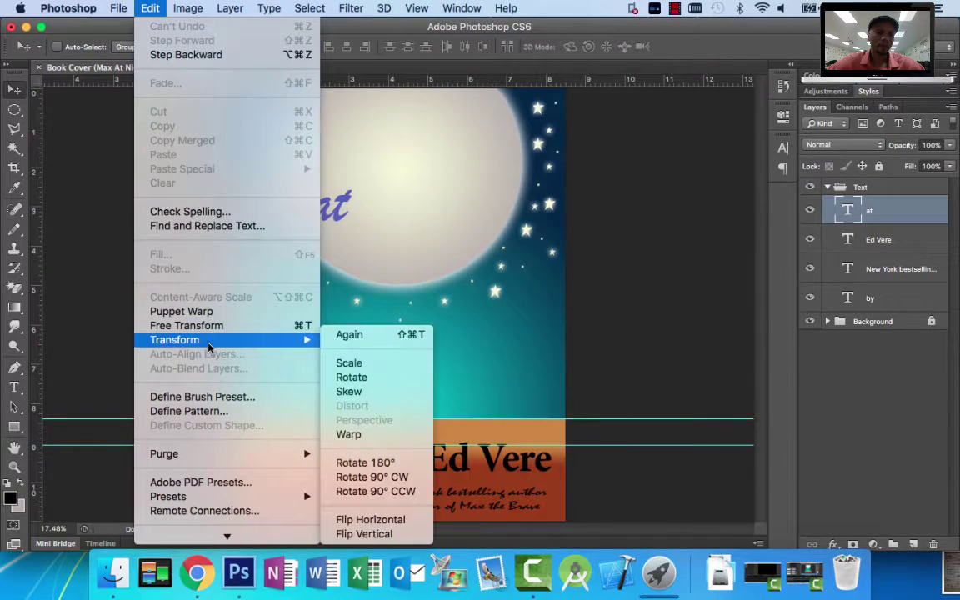
left_click(351, 378)
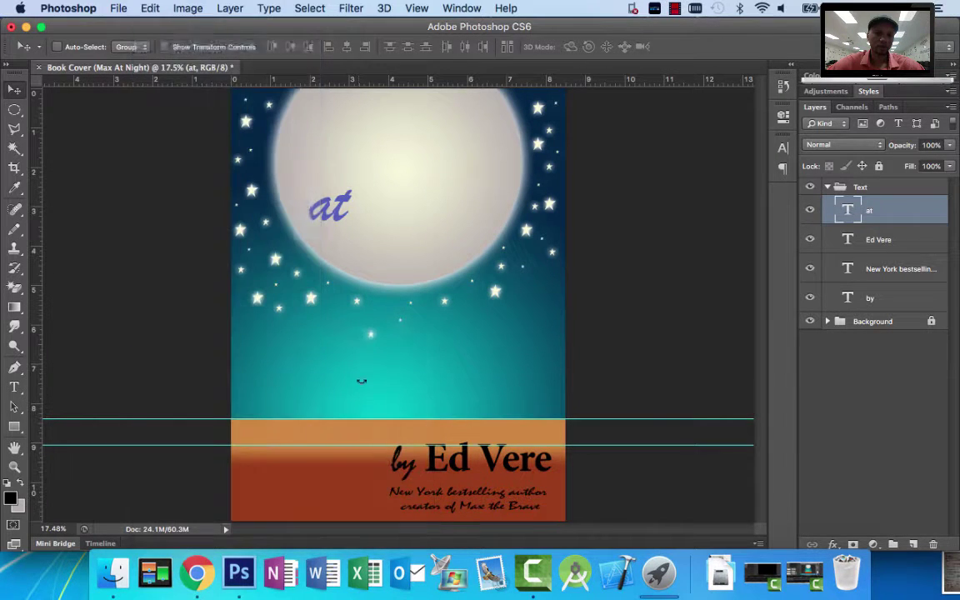
left_click_drag(299, 159, 279, 177)
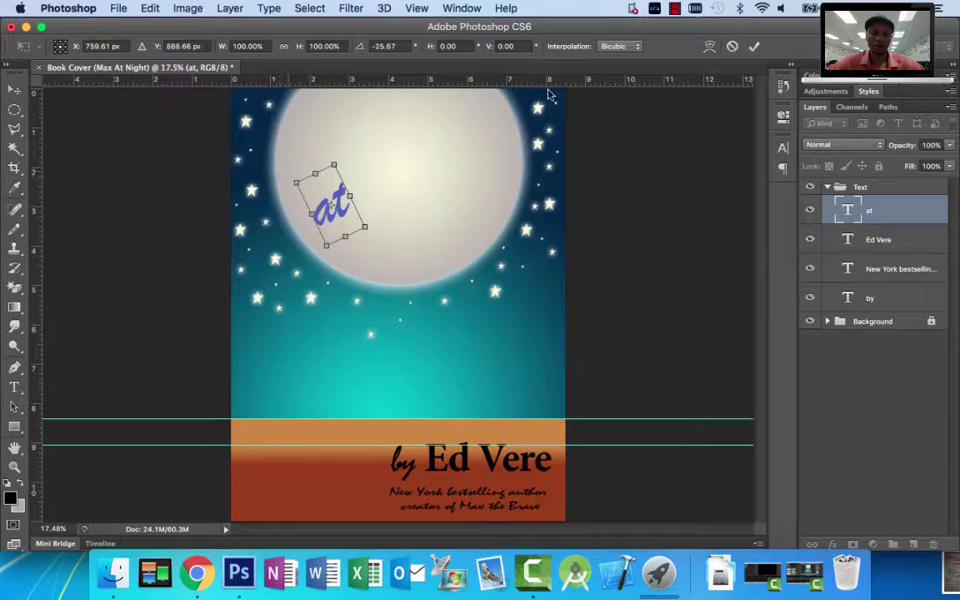
key("Return")
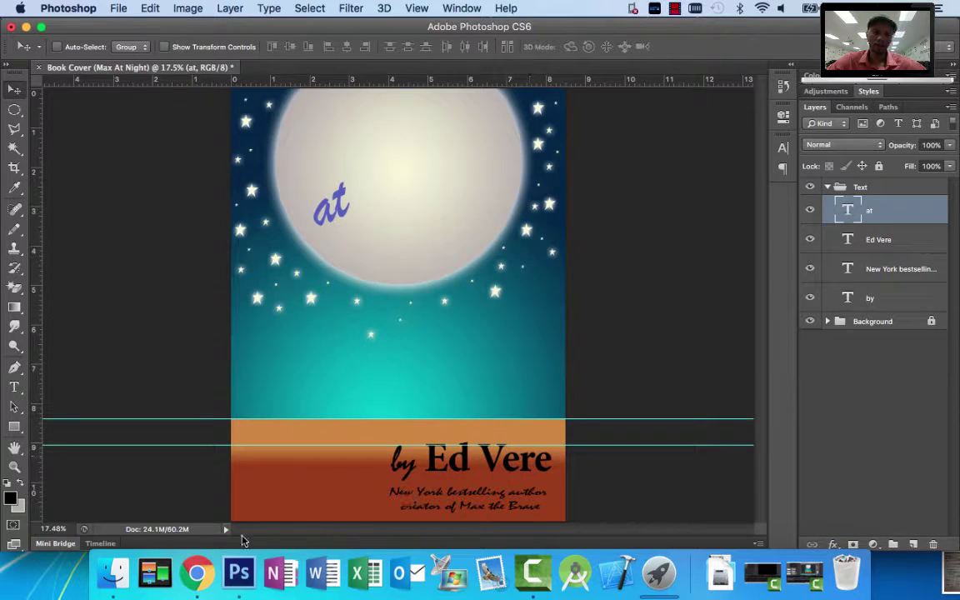
left_click(197, 572)
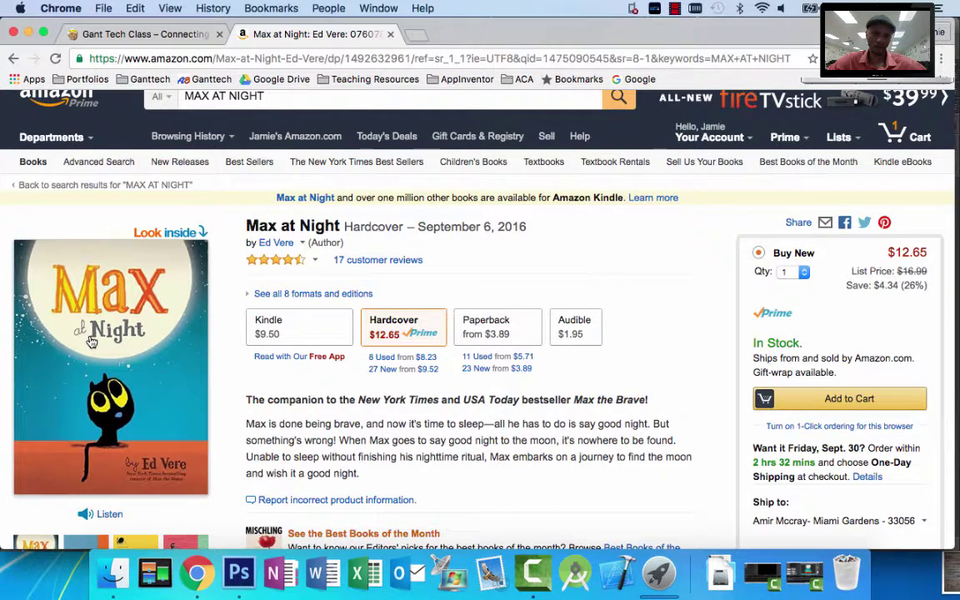
left_click(239, 572)
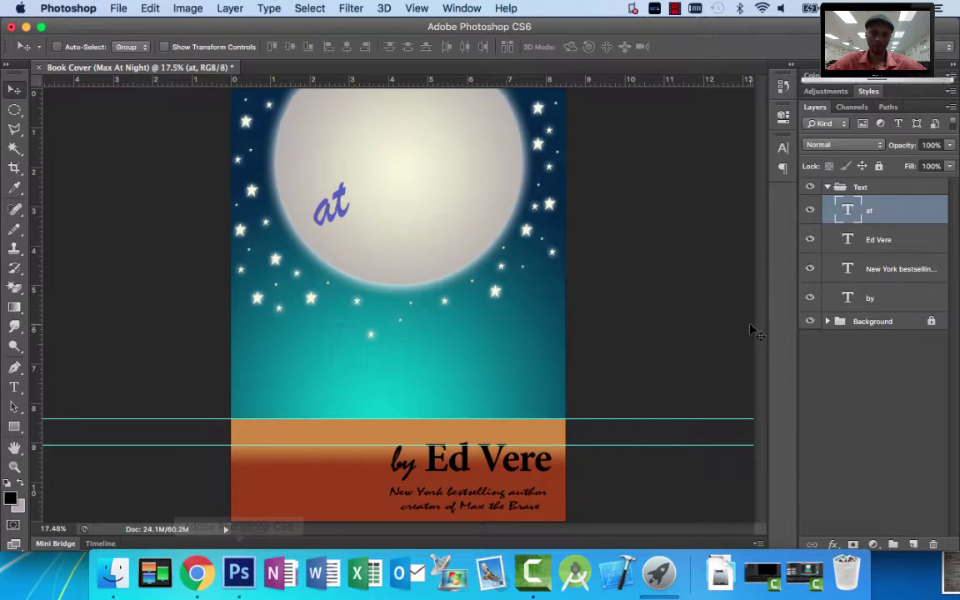
Give the "at" text an inner Bevel & Emboss with size 9 px and soften 0 px, and enable Drop Shadow and Outer Glow.
left_click(834, 543)
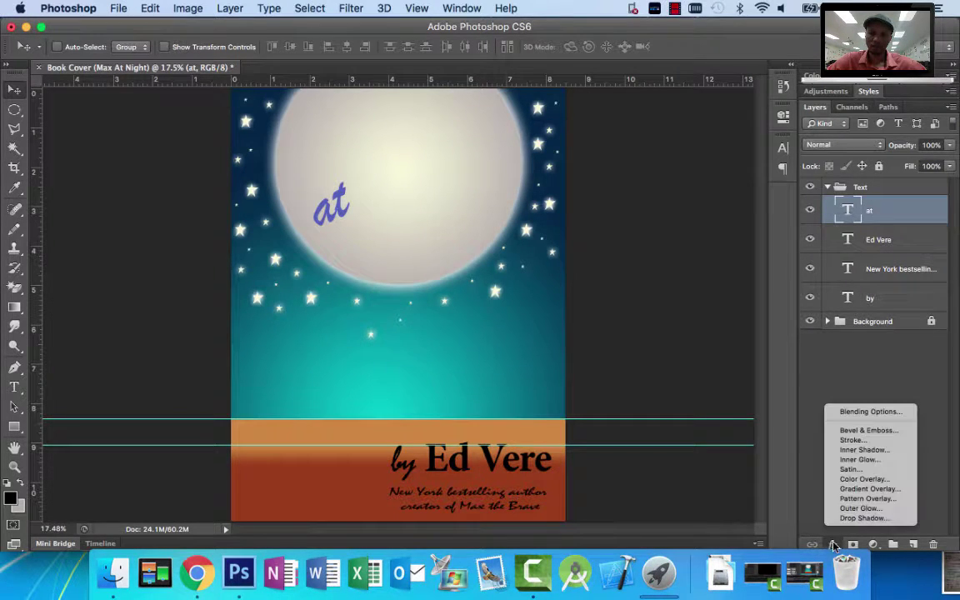
left_click(867, 432)
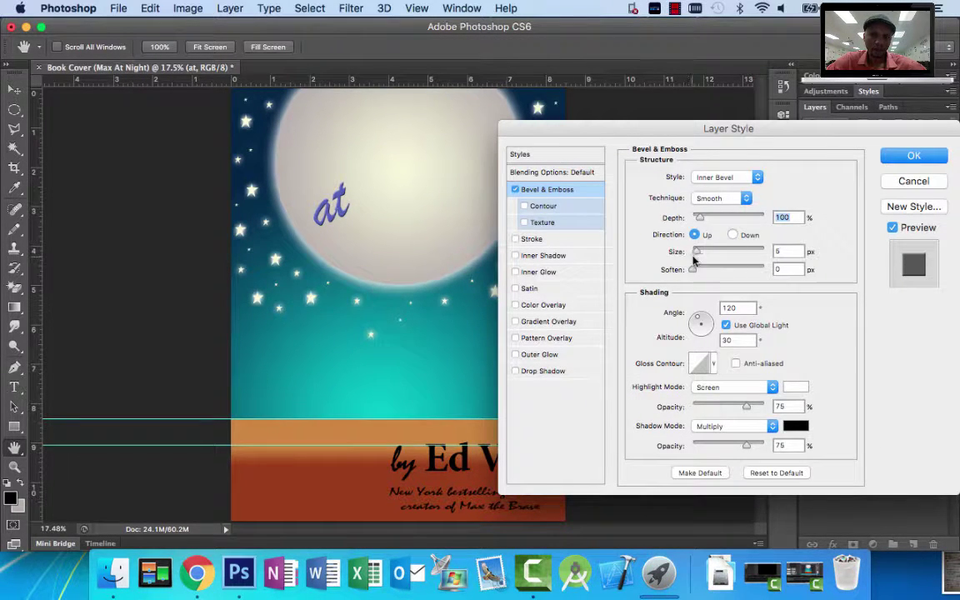
left_click_drag(697, 251, 700, 256)
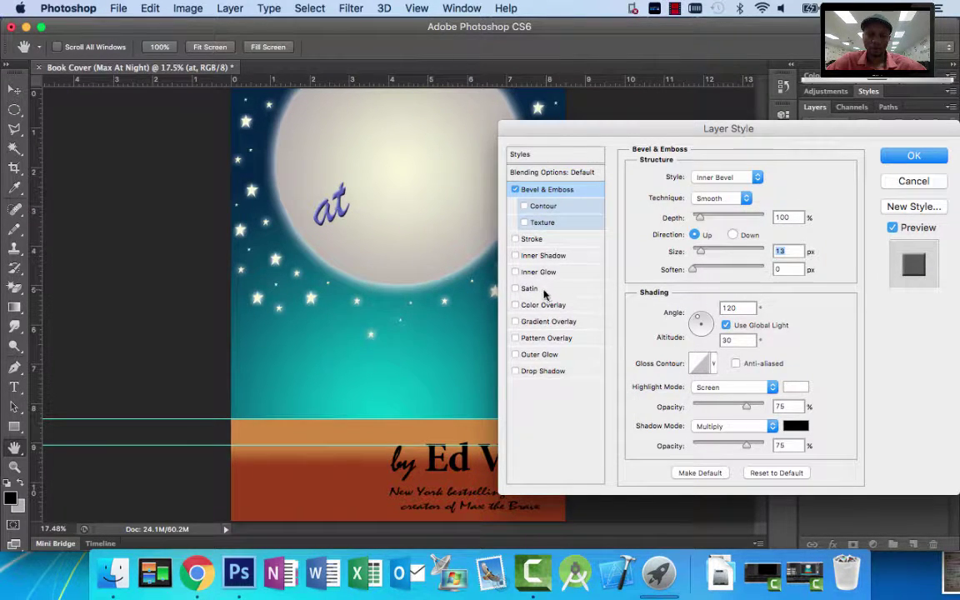
left_click(517, 372)
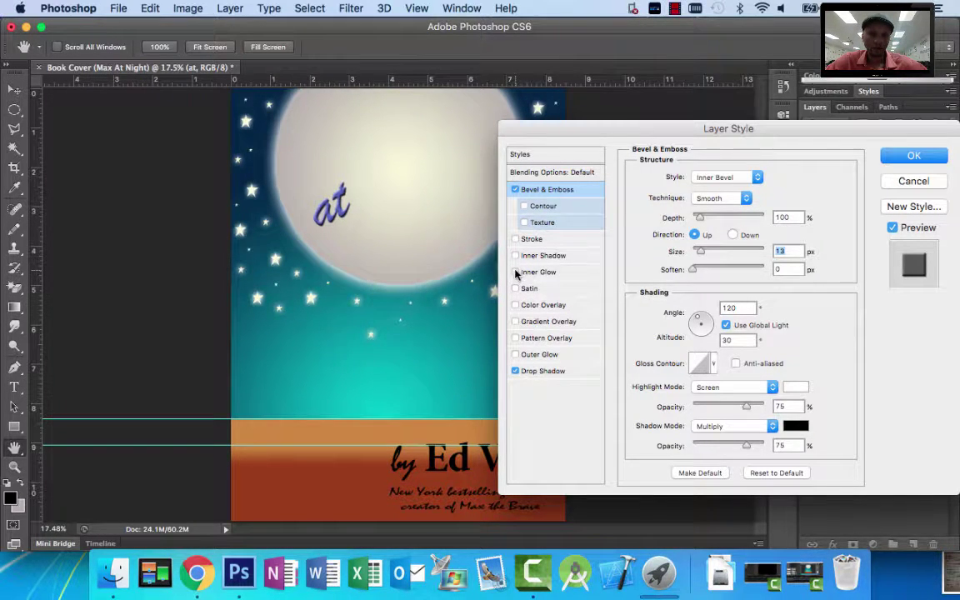
left_click(516, 356)
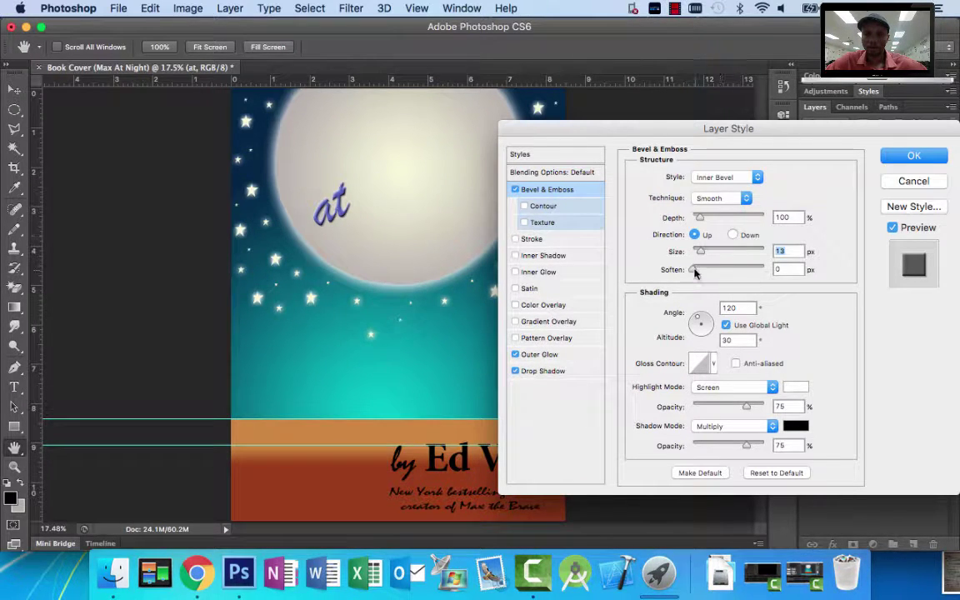
left_click_drag(706, 272, 695, 273)
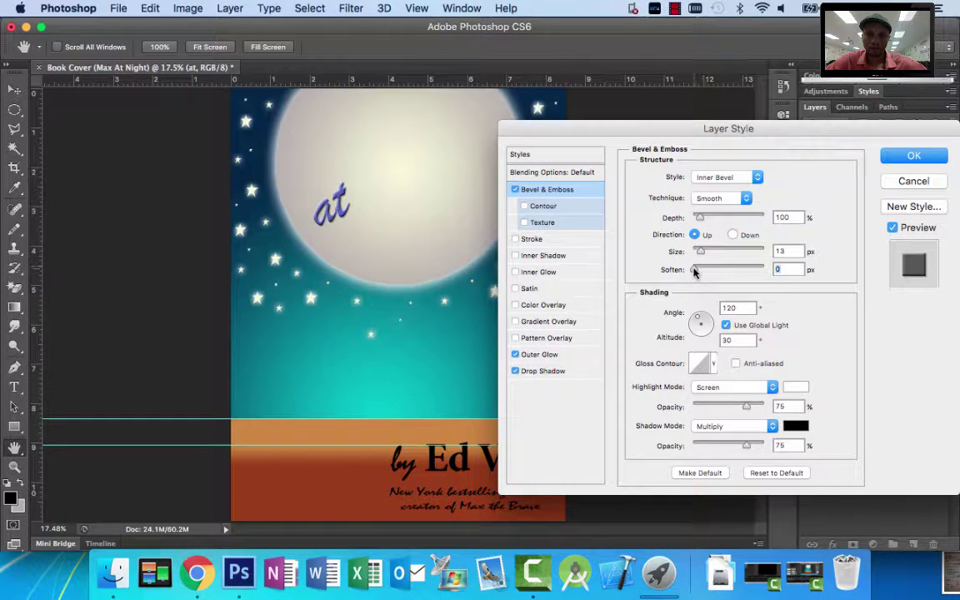
mouse_move(701, 254)
left_mouse_down()
mouse_move(712, 252)
mouse_move(695, 255)
left_mouse_up()
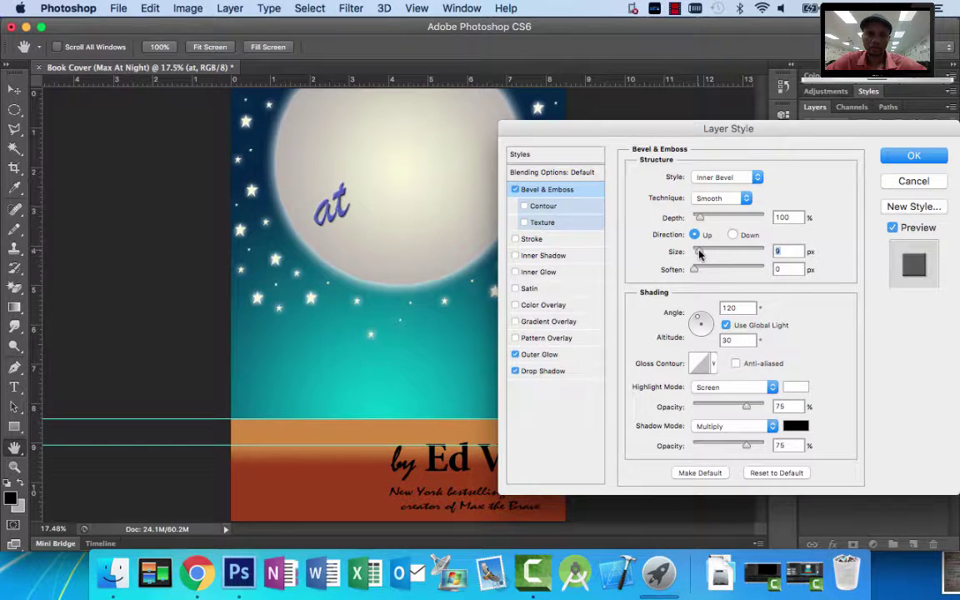
Set the Outer Glow size of the "at" text to 78 px and apply the layer style.
left_click(546, 359)
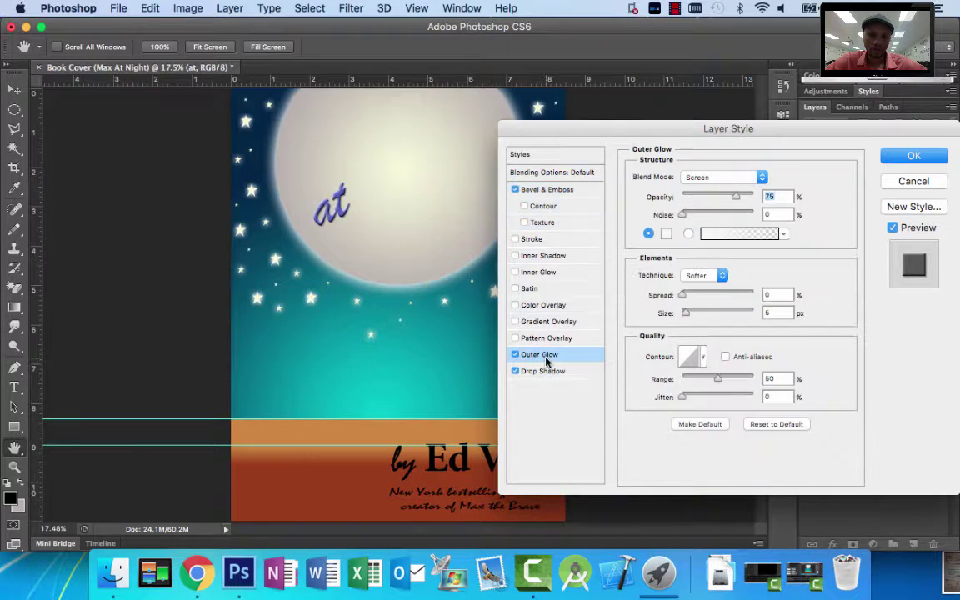
left_click_drag(686, 313, 710, 322)
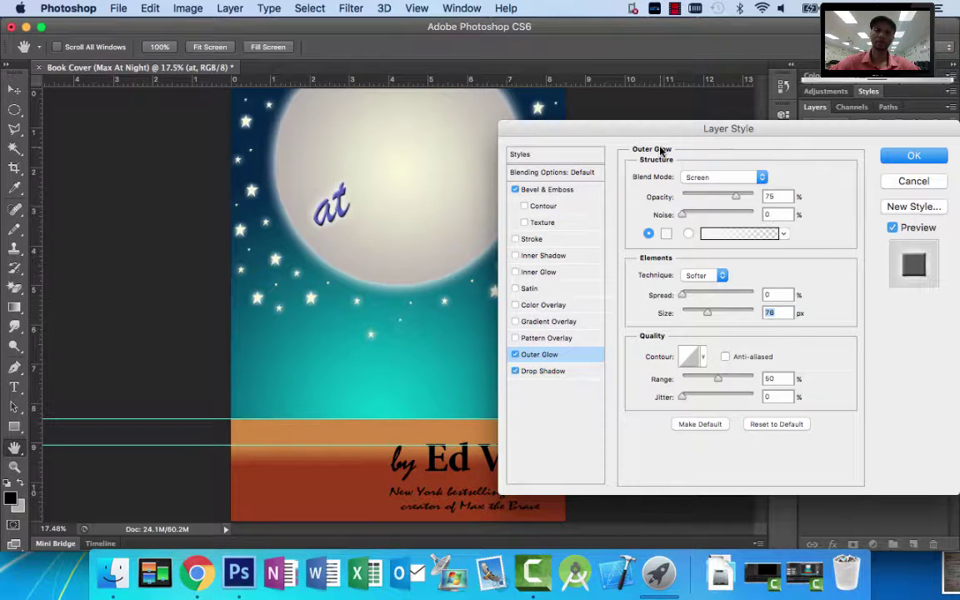
left_click(912, 158)
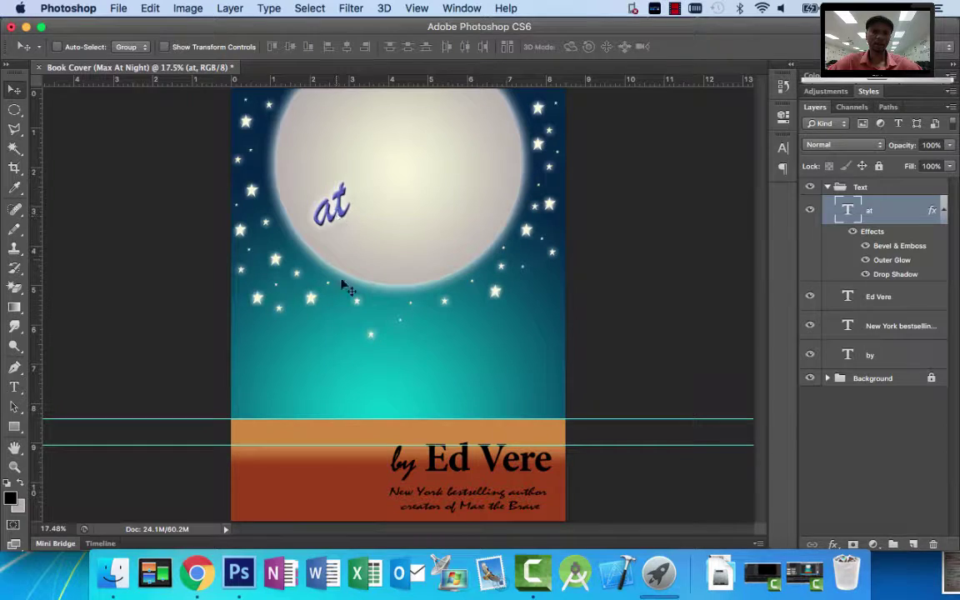
Check the title on the reference cover in Chrome, then add a "Max" text layer above "at" on the moon in Photoshop.
left_click(197, 572)
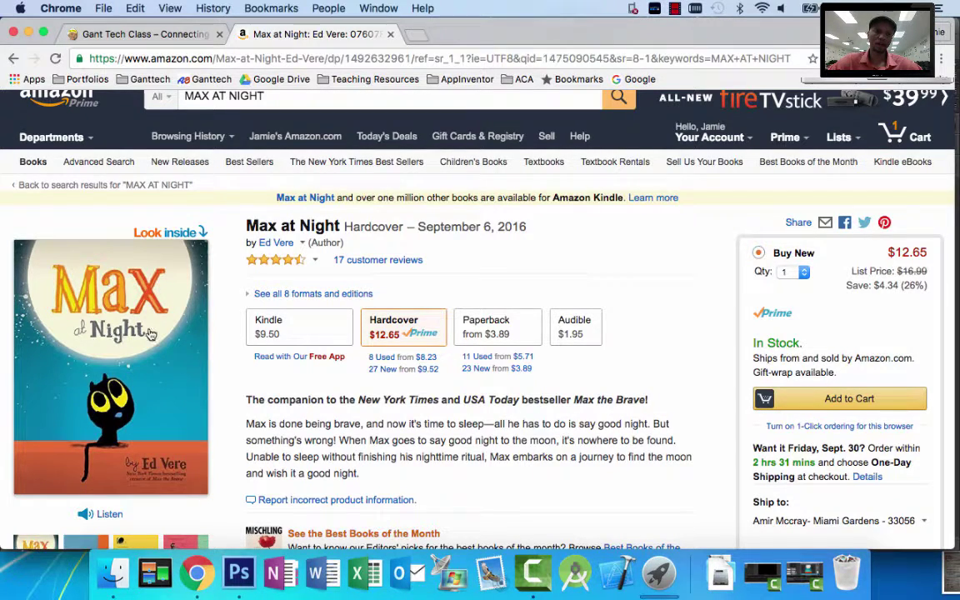
left_click(237, 575)
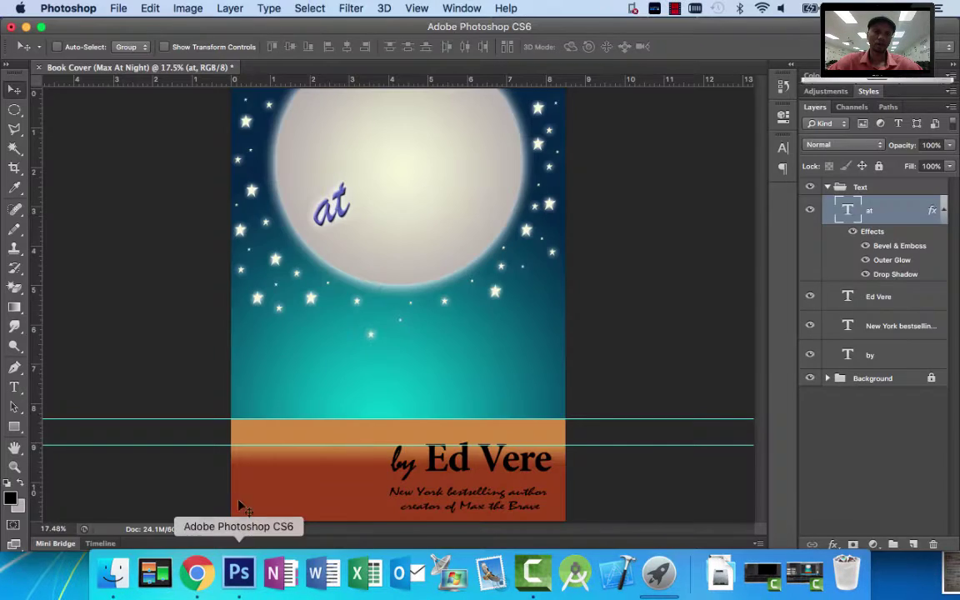
left_click(15, 387)
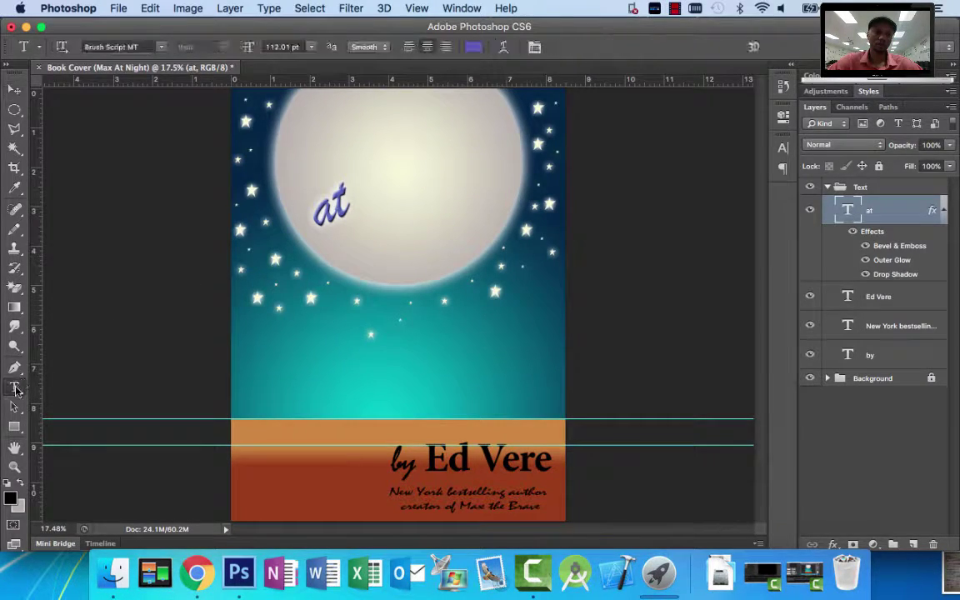
left_click(340, 139)
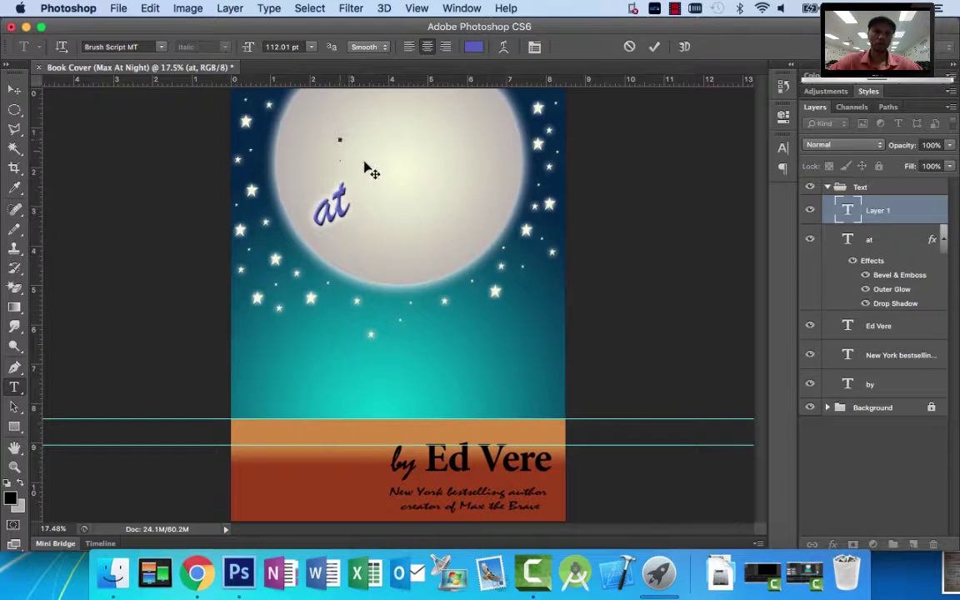
type("Max")
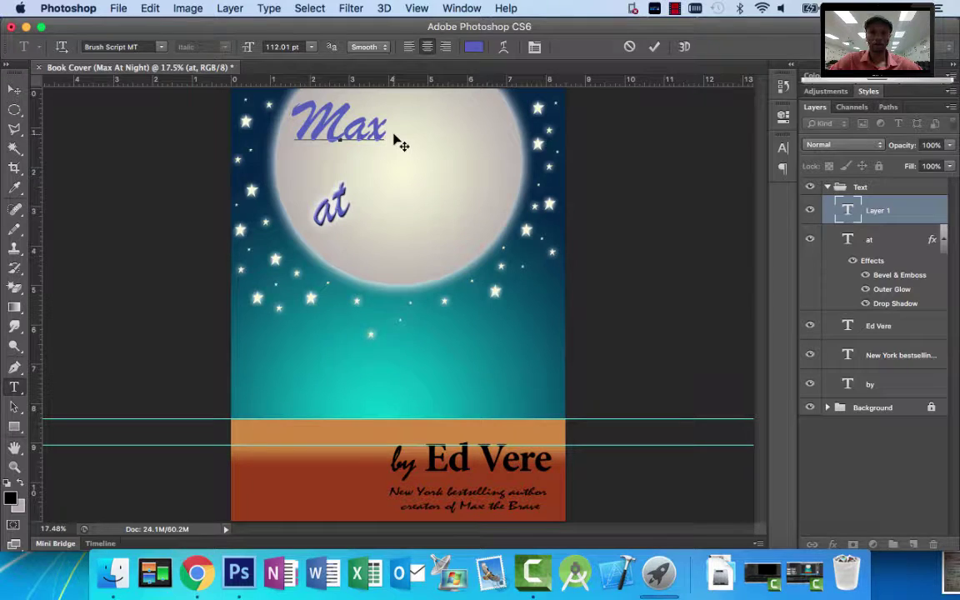
Change the "Max" text's font to Bodoni 72, then compare it with the reference cover in Chrome and return to Photoshop.
left_click_drag(383, 131, 214, 122)
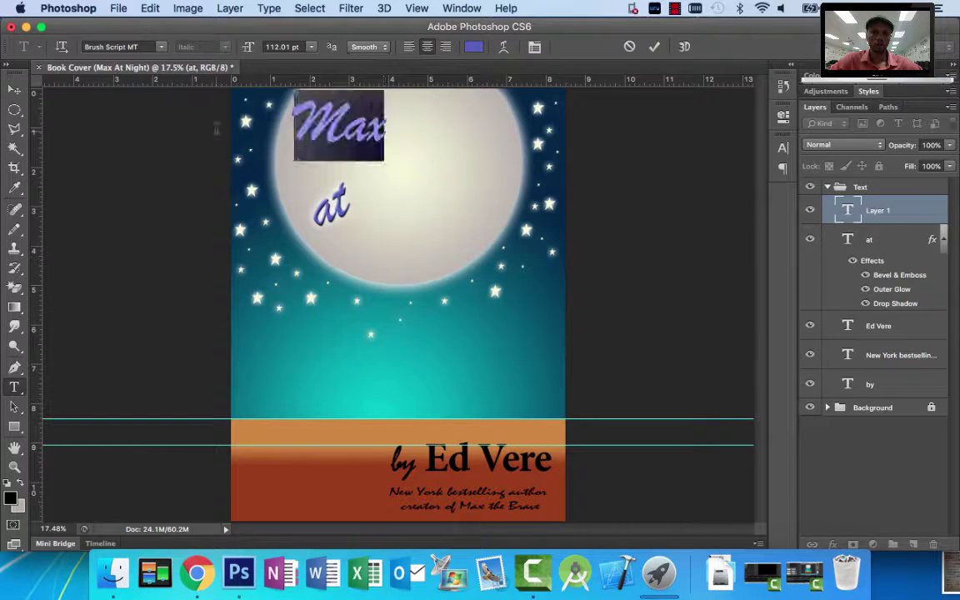
left_click(112, 46)
type("Bra")
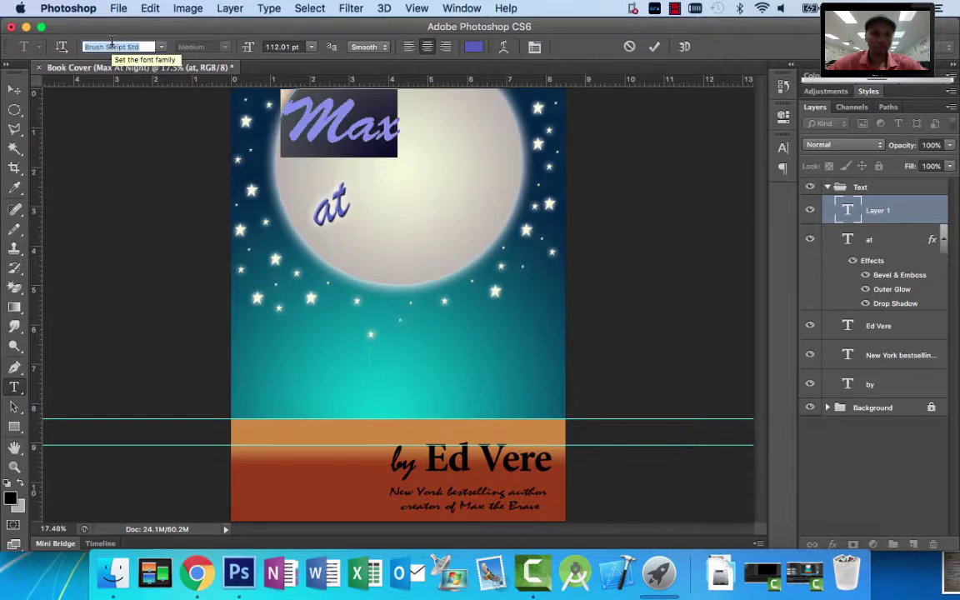
type("g")
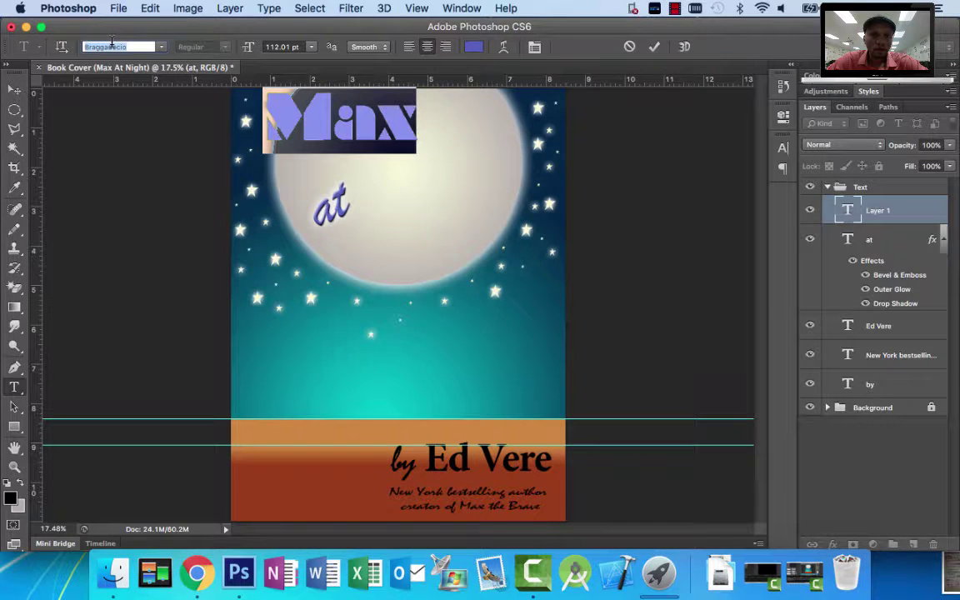
type("Bodoni Ornaments")
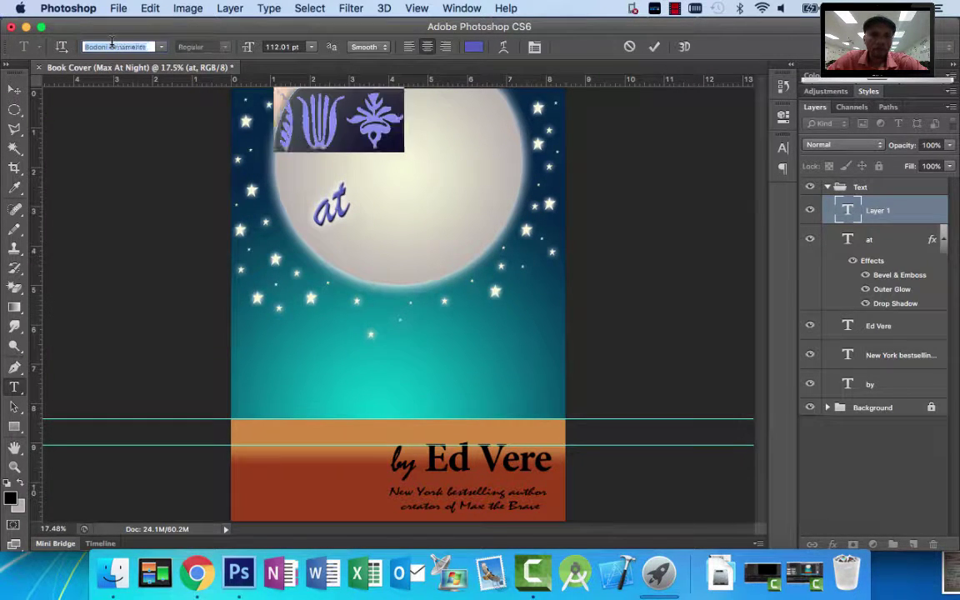
key("Up")
key("Down")
key("Up")
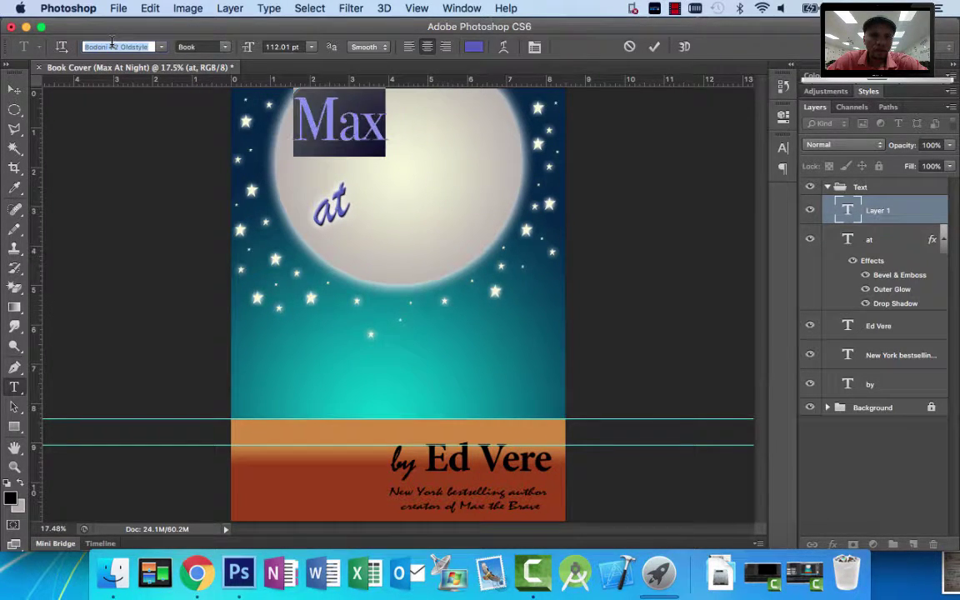
left_click(197, 573)
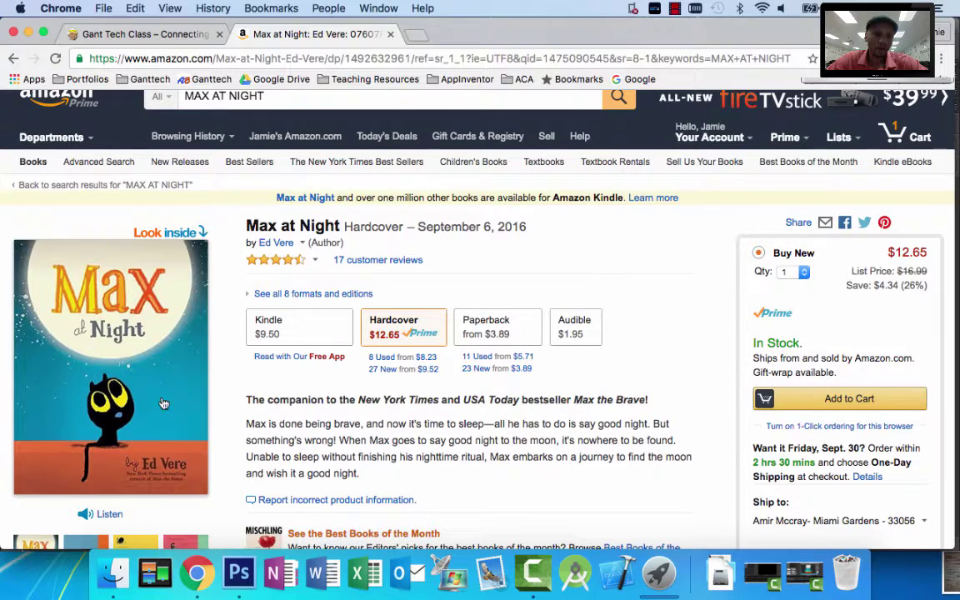
left_click(239, 572)
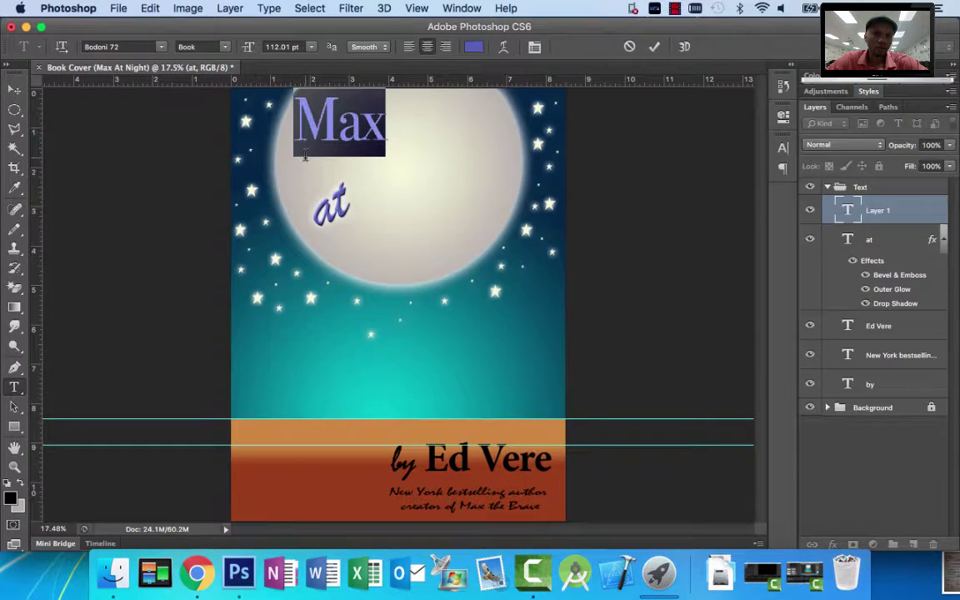
Shorten the "Max" text to just "M" and commit it.
left_click(342, 121)
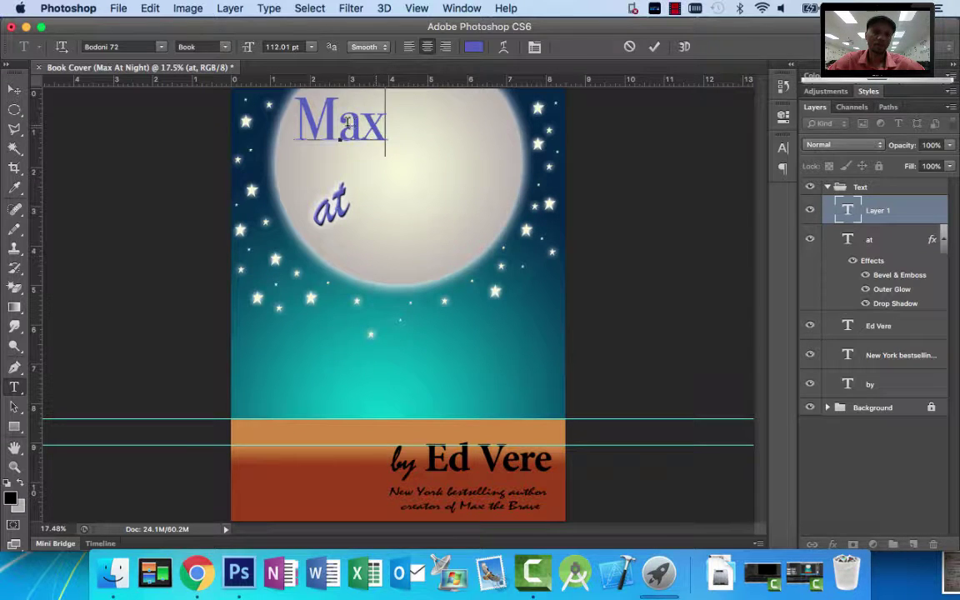
key("shift+Left")
key("shift+Left")
key("BackSpace")
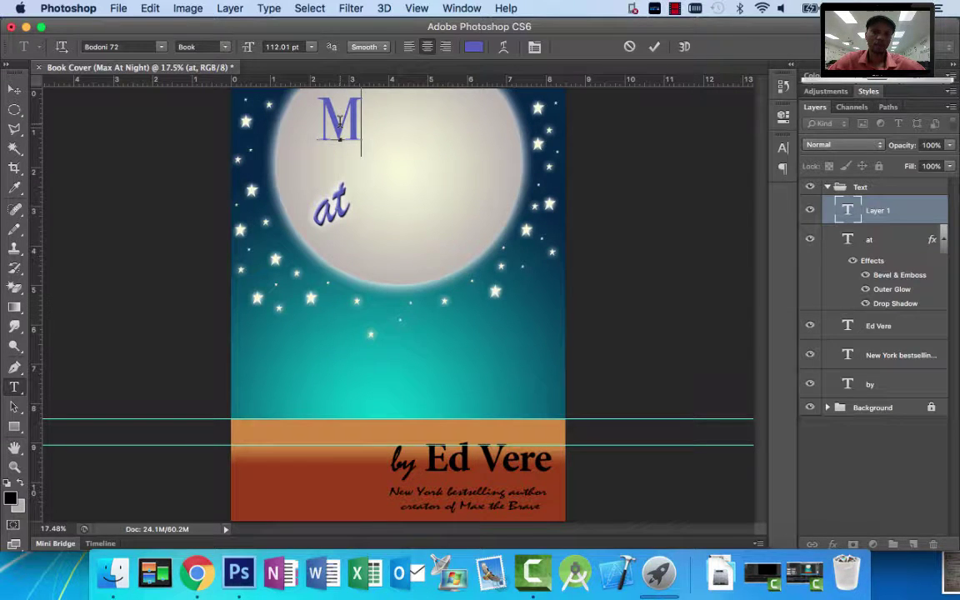
left_click(16, 89)
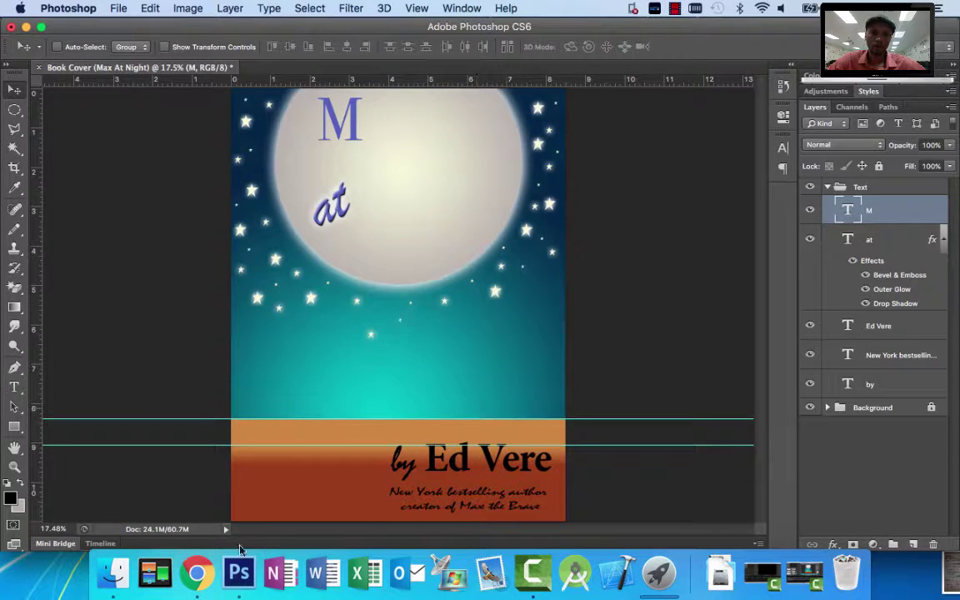
Check the title letters on the reference cover in Chrome, then add a separate "ax" text layer beside the "M" in Photoshop.
left_click(203, 577)
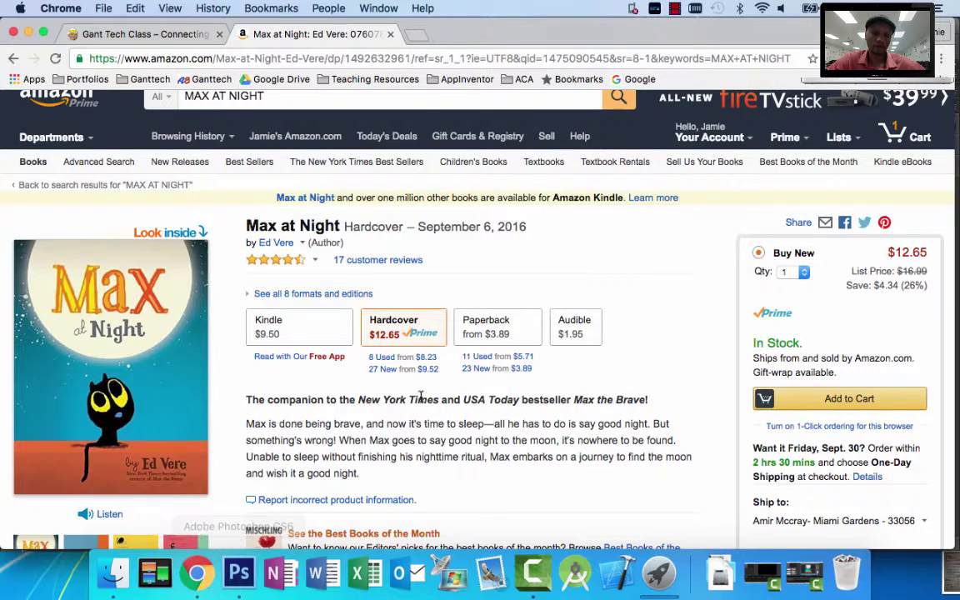
left_click(242, 576)
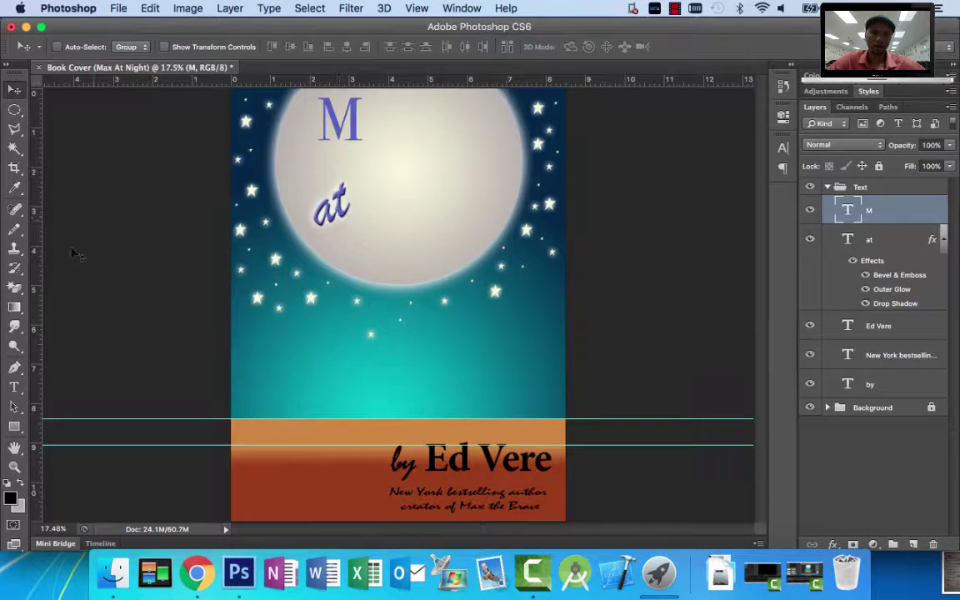
left_click(14, 387)
left_click(422, 130)
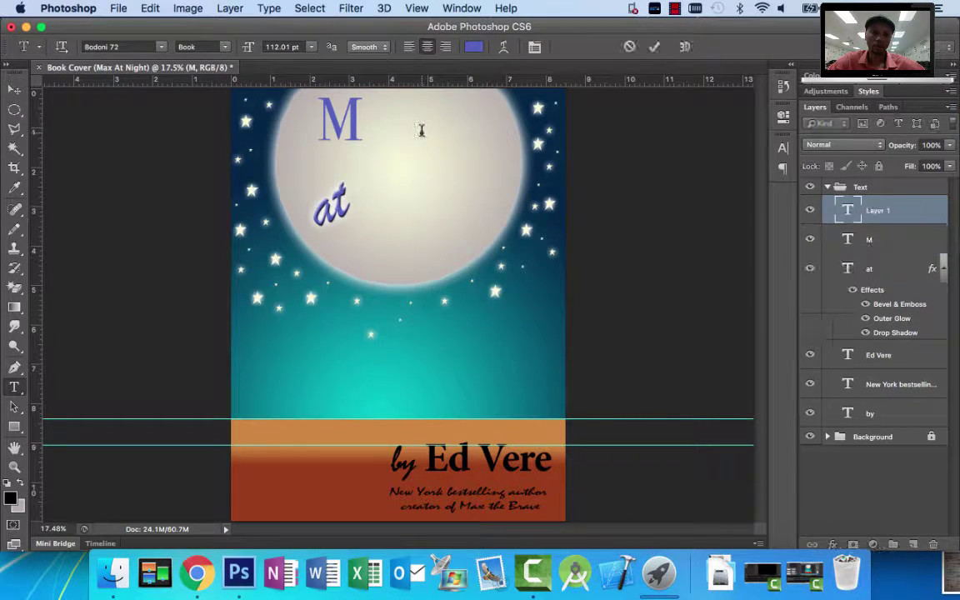
type("as")
key("BackSpace")
type("x")
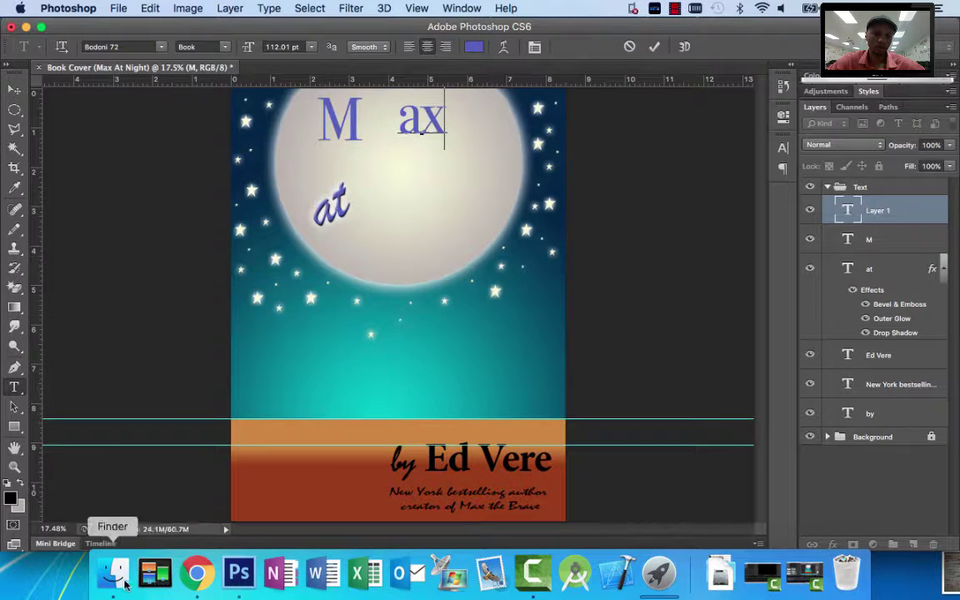
Compare the letter placement with the reference cover in Chrome, then move the "ax" text up and left against the "M" in Photoshop.
left_click(205, 583)
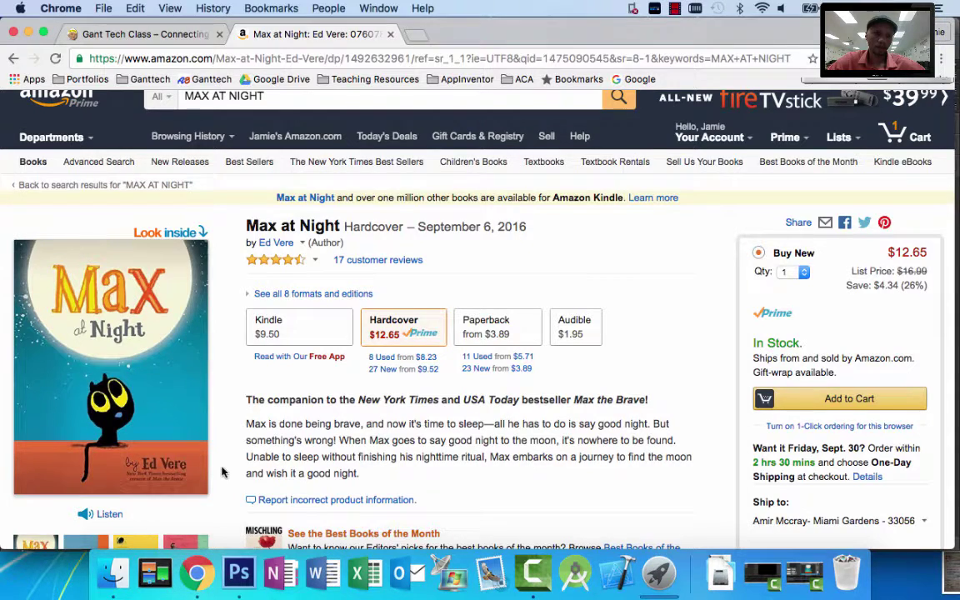
left_click(238, 575)
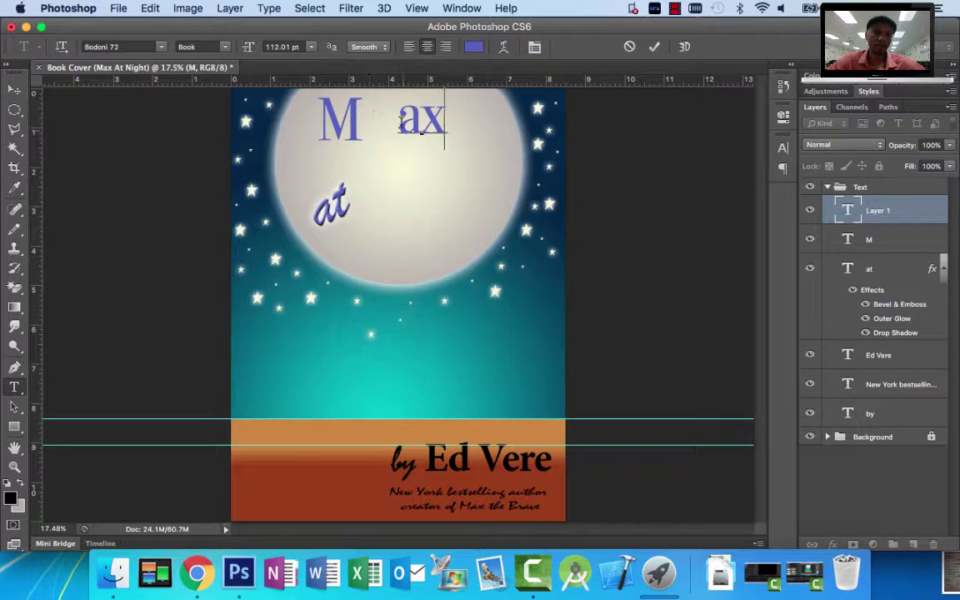
left_click(198, 573)
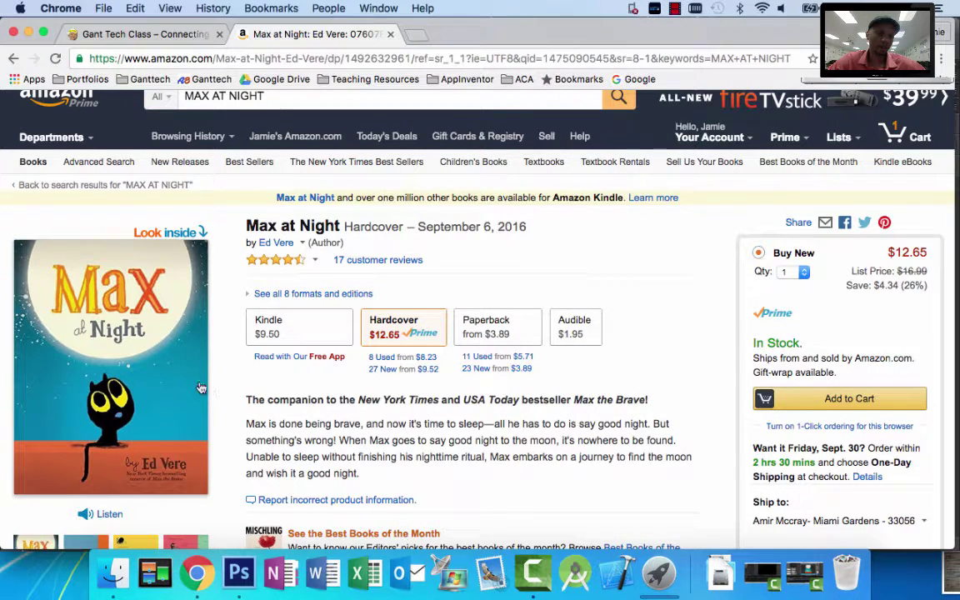
left_click(238, 574)
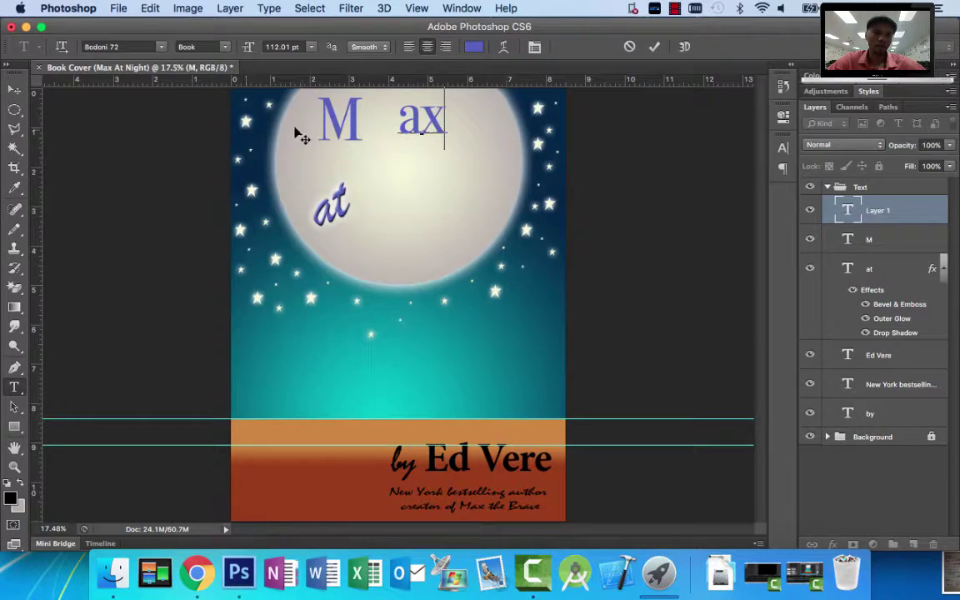
left_click(461, 150)
left_click_drag(461, 150, 434, 141)
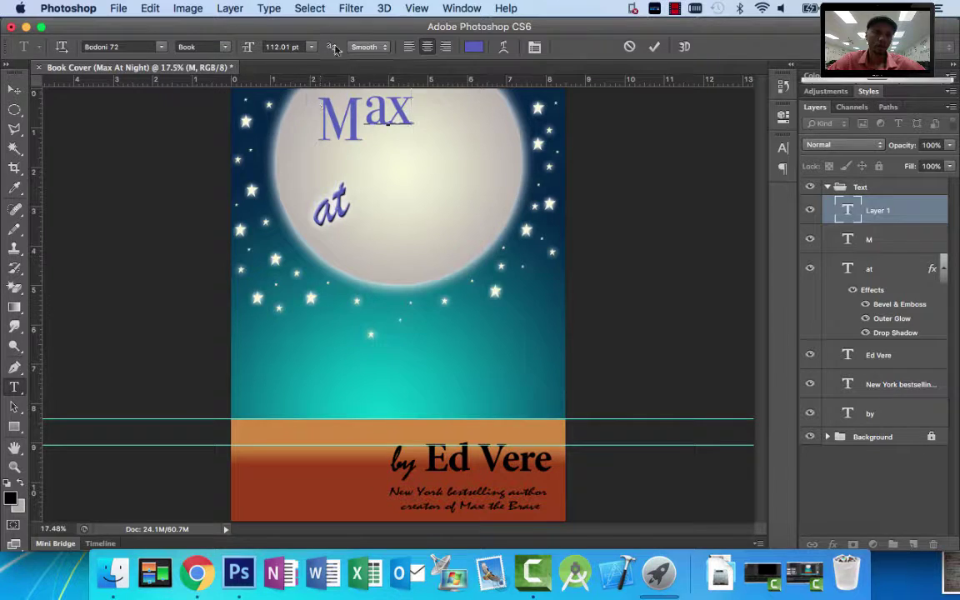
Enlarge the "ax" text to 157.01 pt, reposition it directly beside the "M", and commit it.
left_click_drag(252, 50, 269, 49)
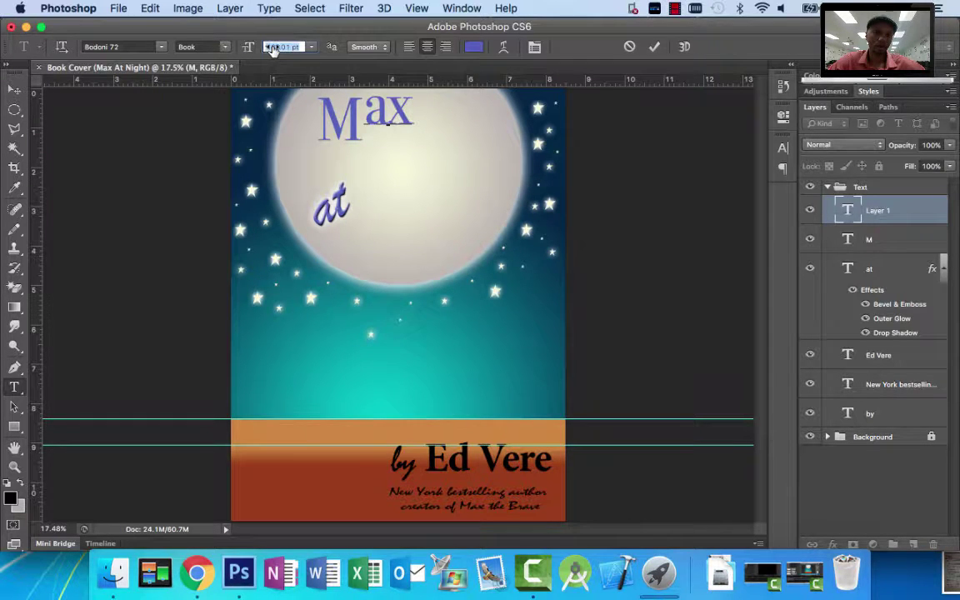
left_click_drag(418, 100, 311, 106)
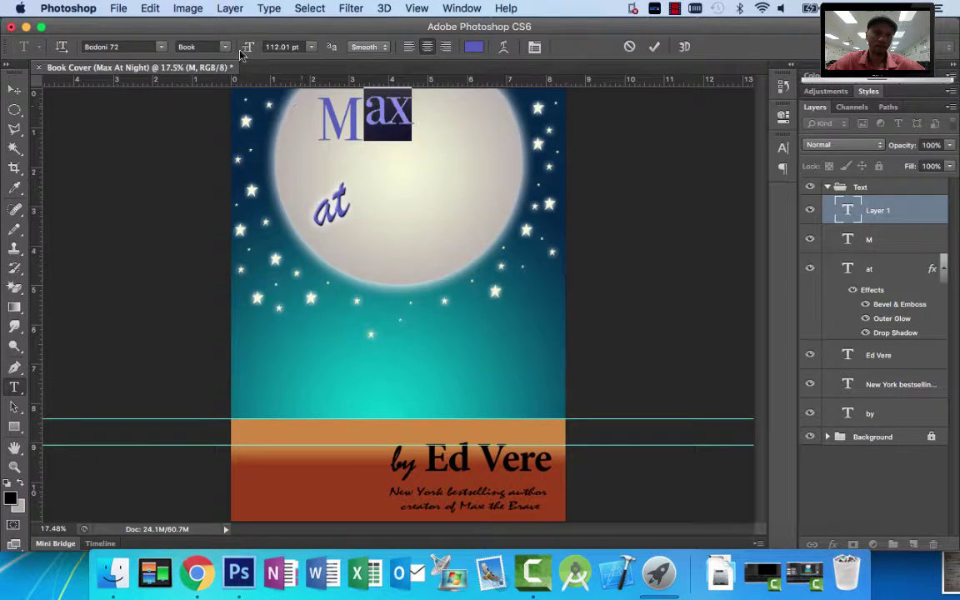
left_click_drag(250, 50, 271, 50)
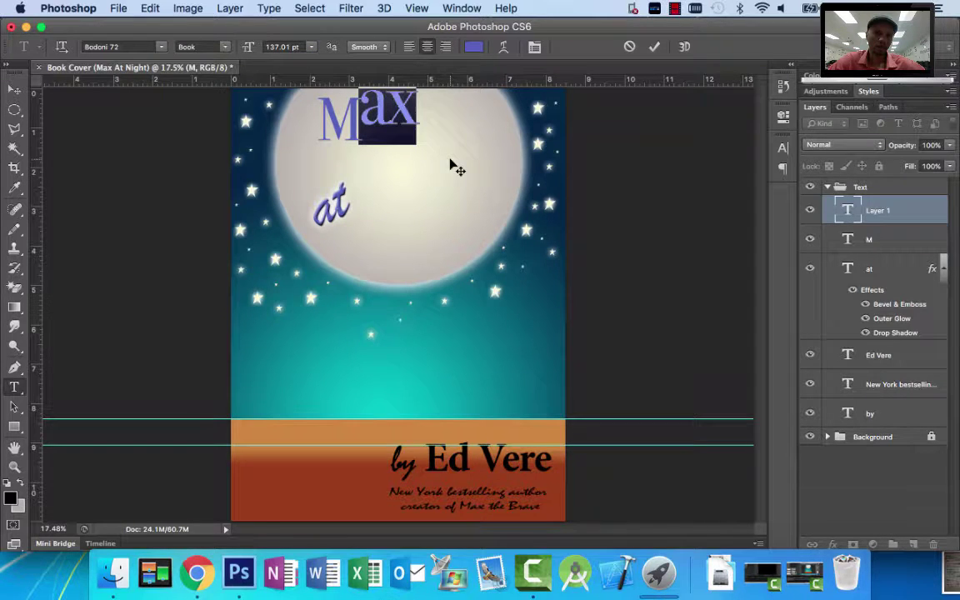
left_click_drag(455, 177, 467, 181)
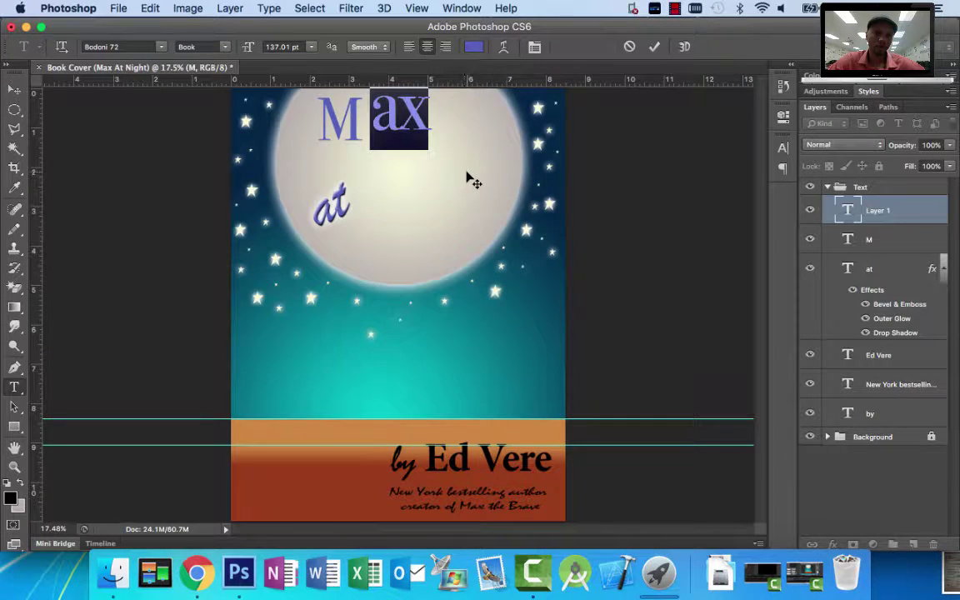
left_click_drag(246, 53, 262, 53)
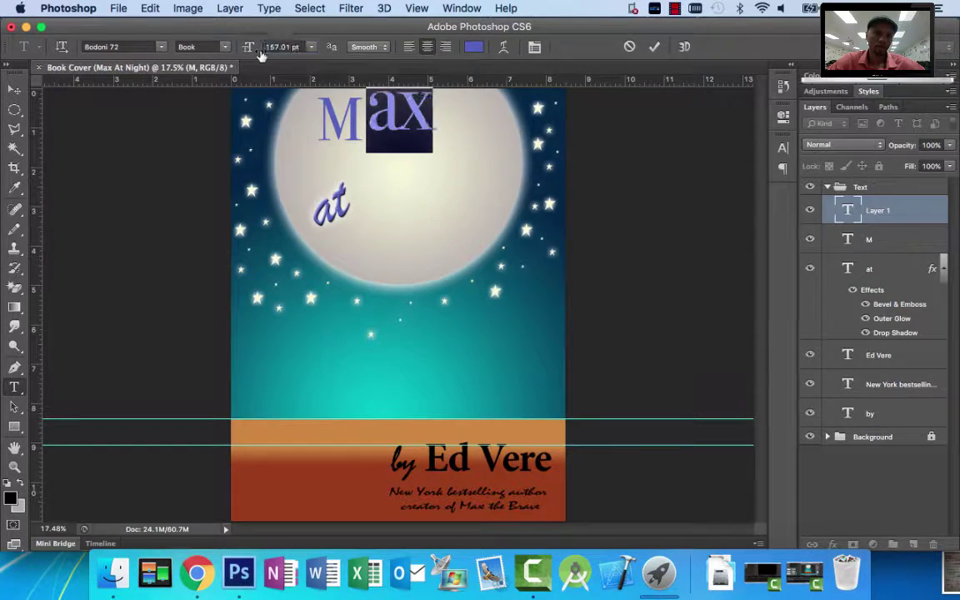
mouse_move(448, 159)
left_mouse_down()
mouse_move(455, 177)
mouse_move(446, 169)
left_mouse_up()
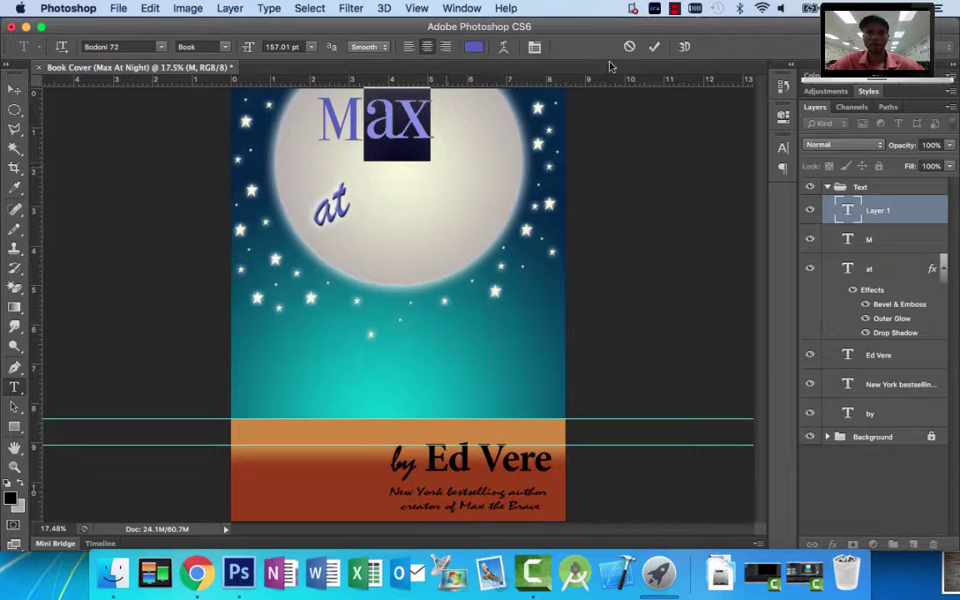
left_click(654, 48)
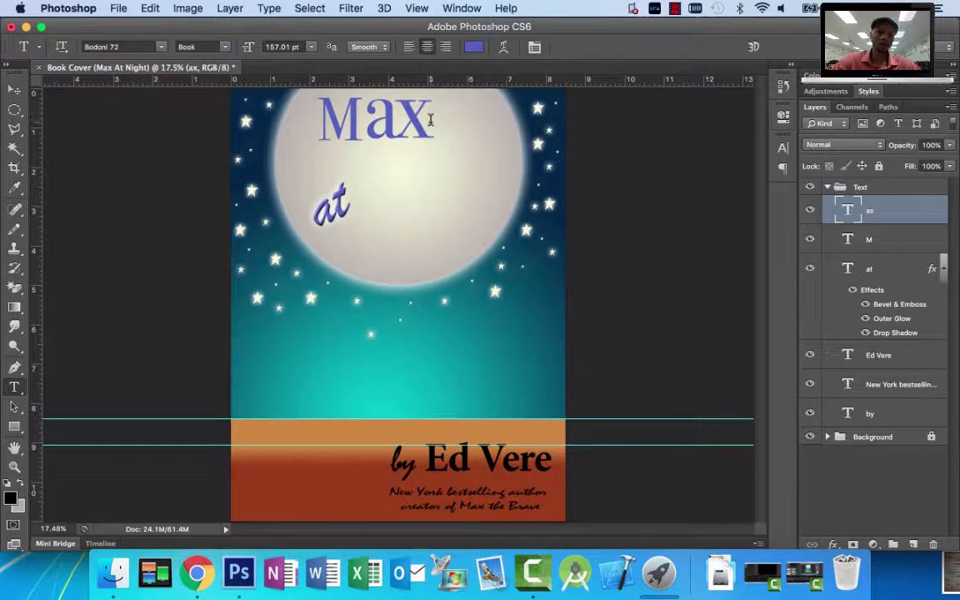
Add a single-layer "Max" text on the moon, commit it, and move it below the separate title letters beside "at".
left_click(429, 177)
type("ma")
key("BackSpace")
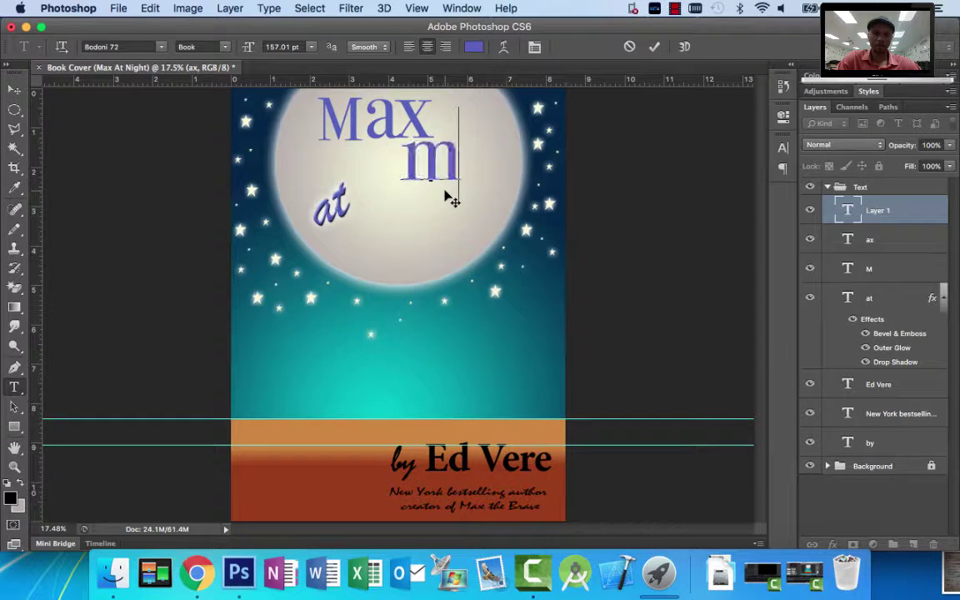
type("AX")
key("BackSpace")
key("BackSpace")
key("BackSpace")
key("BackSpace")
type("Max")
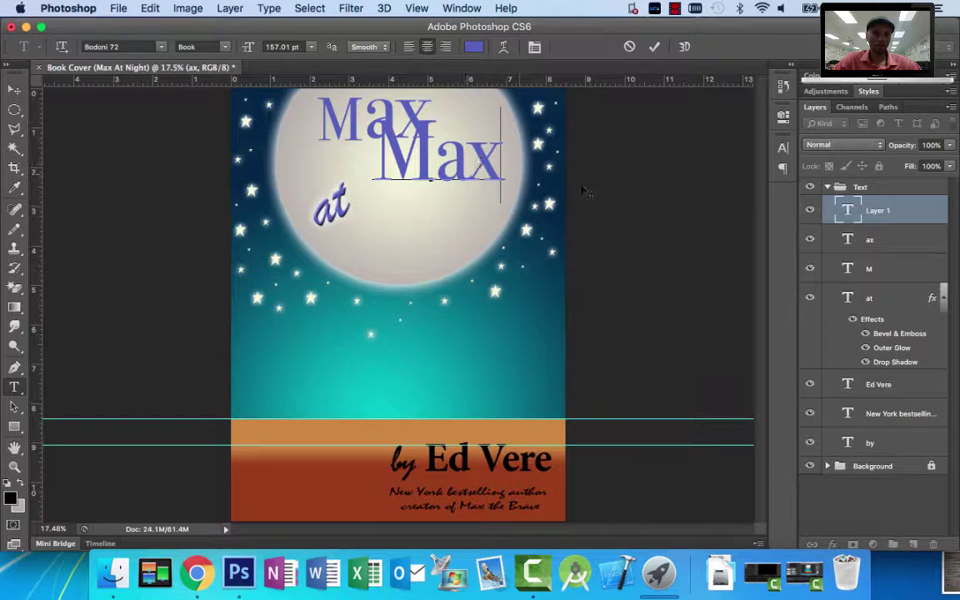
left_click(654, 46)
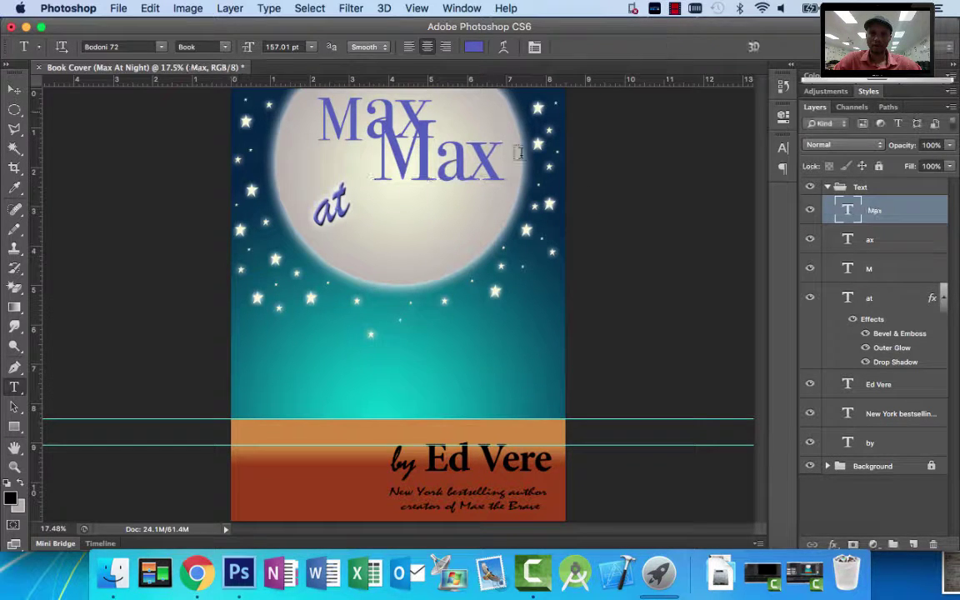
key("v")
left_click_drag(498, 200, 460, 239)
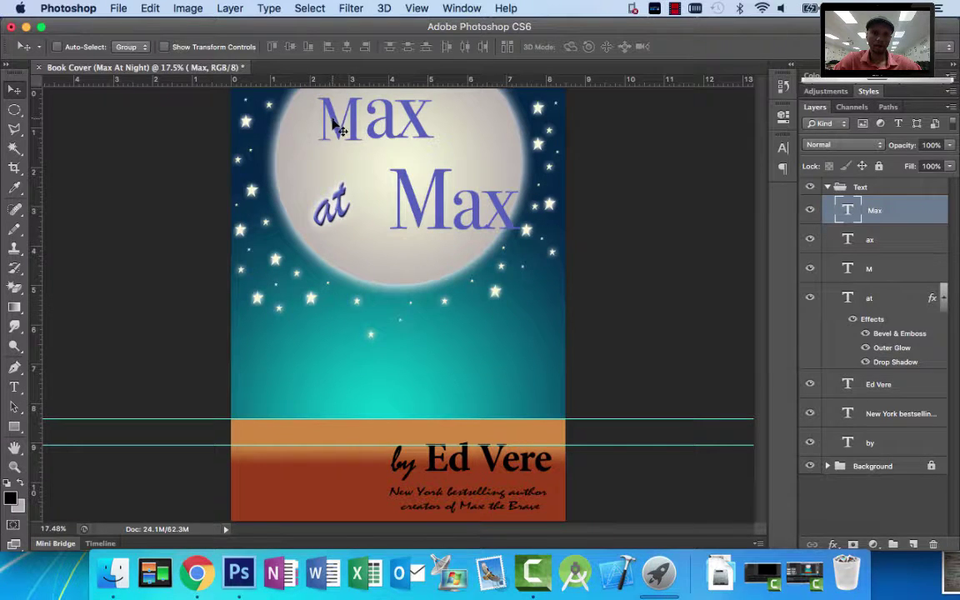
Compare the title lettering with the reference cover in Chrome, then return to Photoshop and delete the single-layer "Max" text.
left_click(887, 273)
left_click(850, 240)
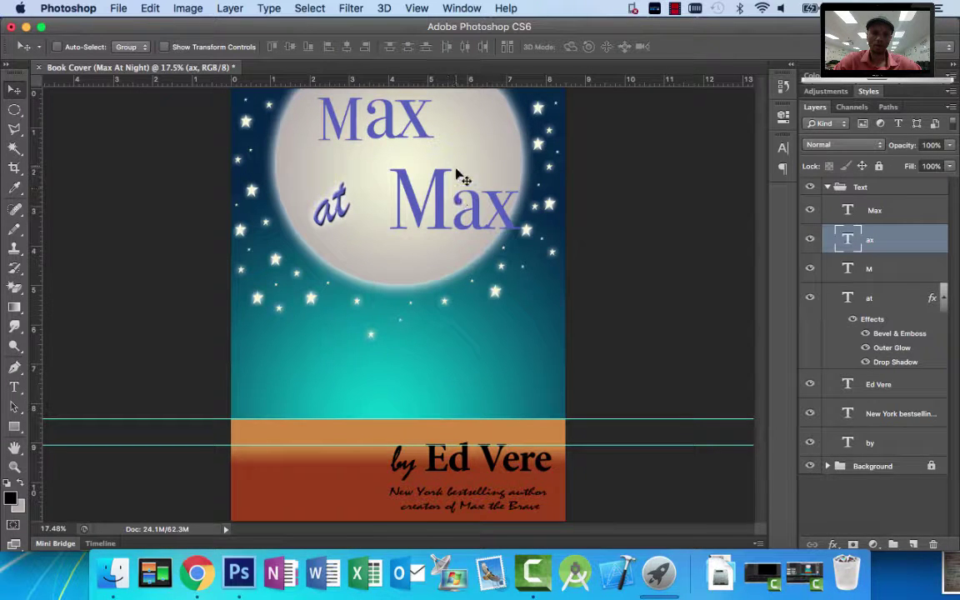
left_click(196, 572)
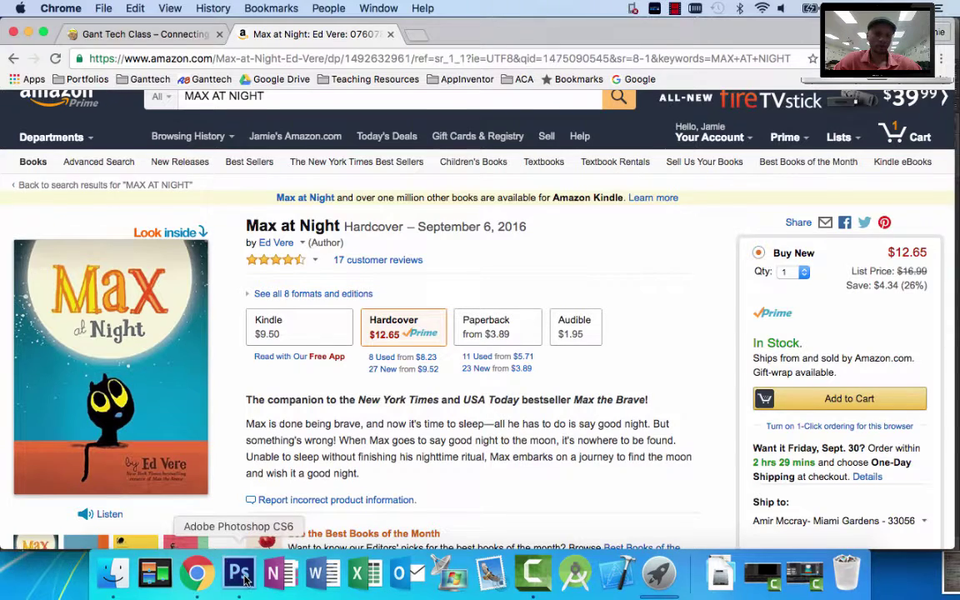
left_click(240, 574)
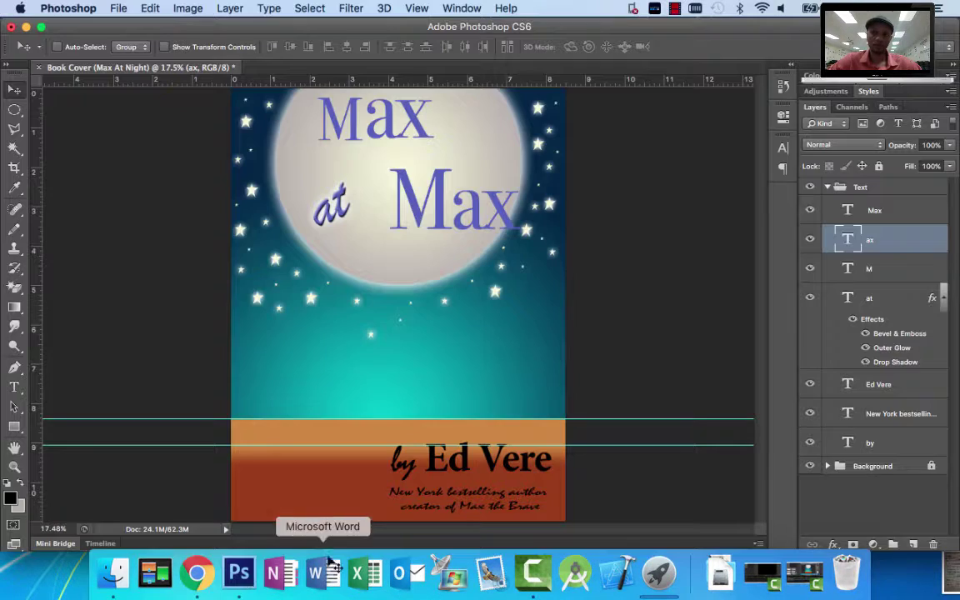
left_click(879, 212)
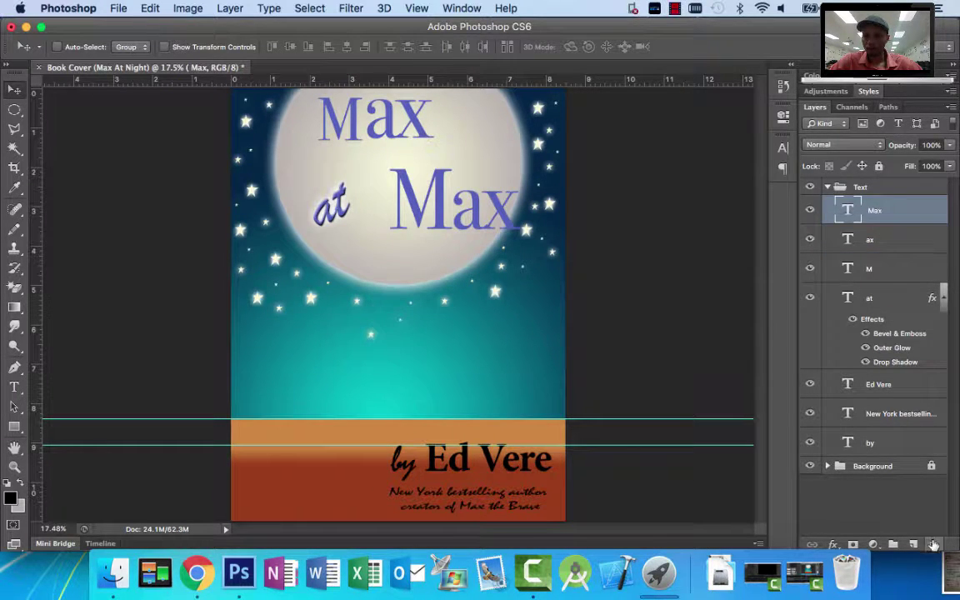
key("BackSpace")
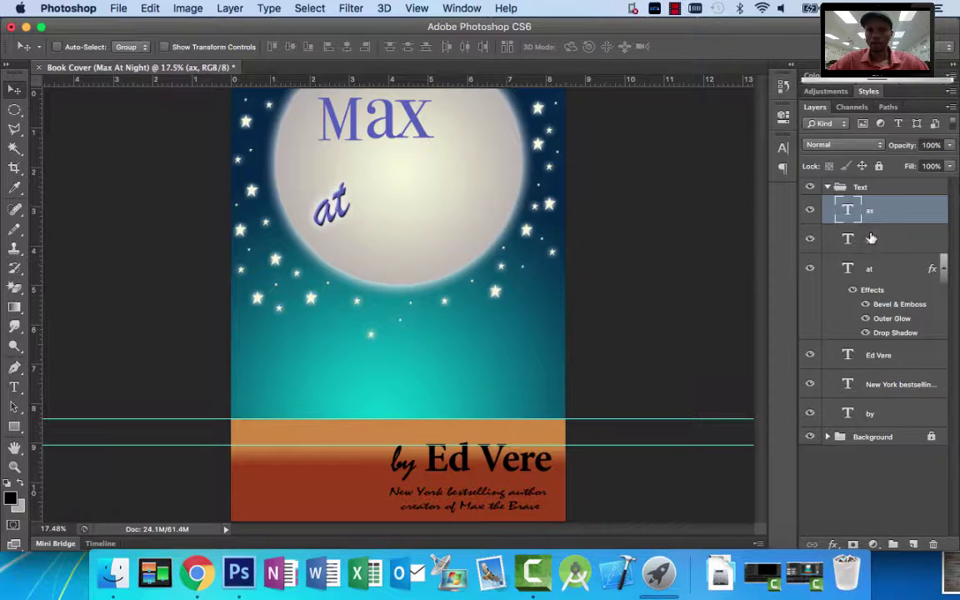
Select the "ax" and "M" text layers together and link them.
left_click(873, 240, "shift")
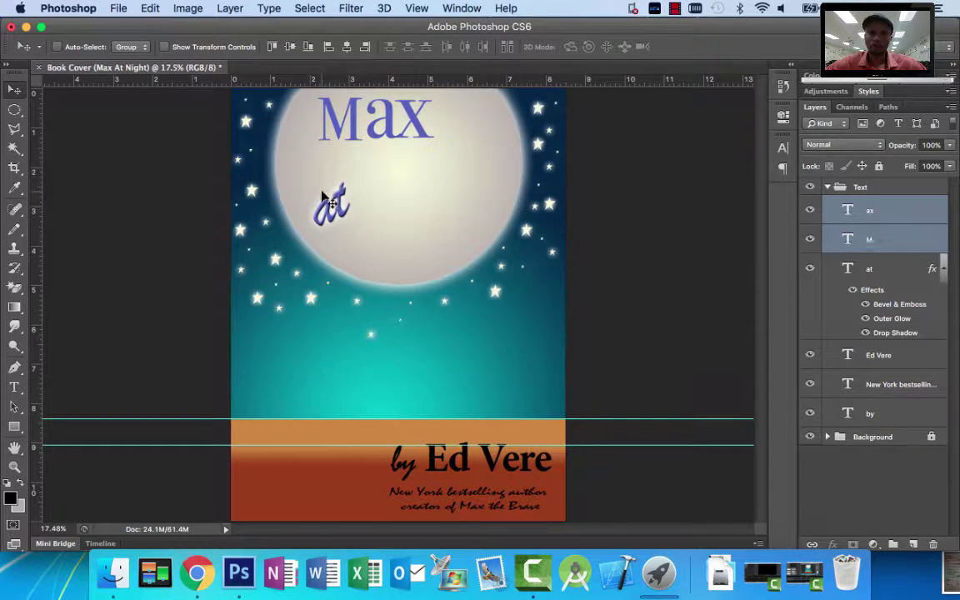
left_click(165, 47)
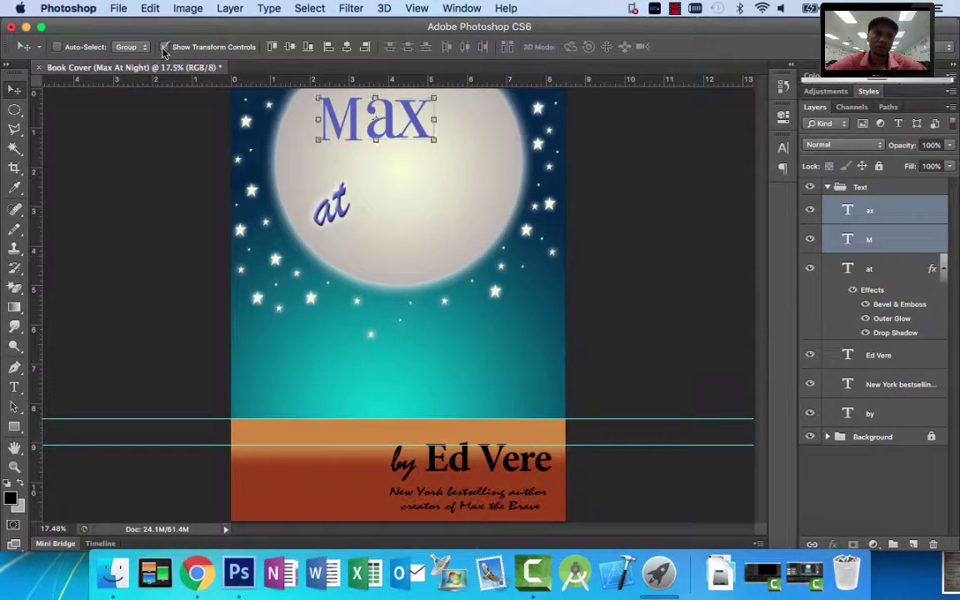
left_click(165, 46)
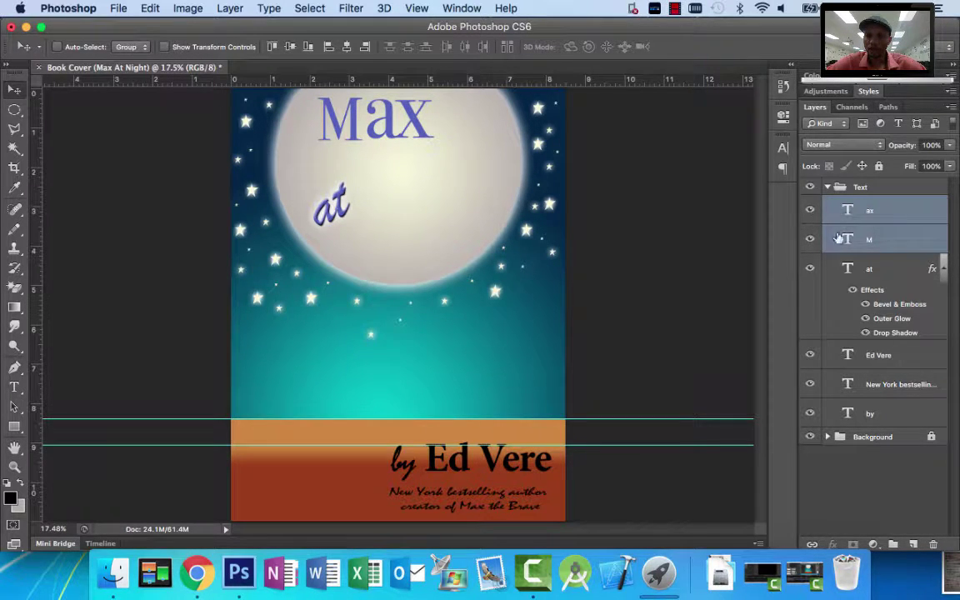
left_click(869, 215)
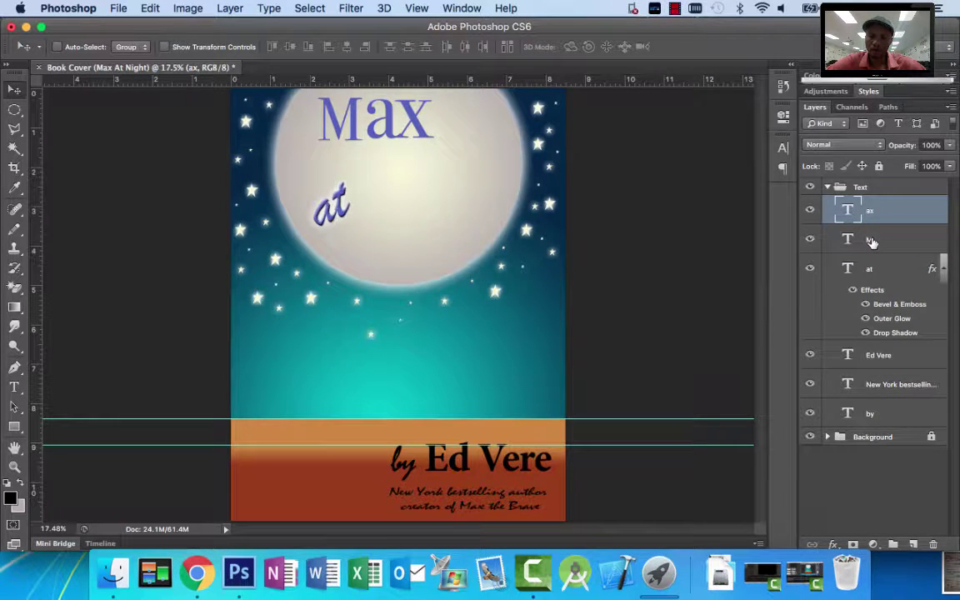
left_click(872, 242, "shift")
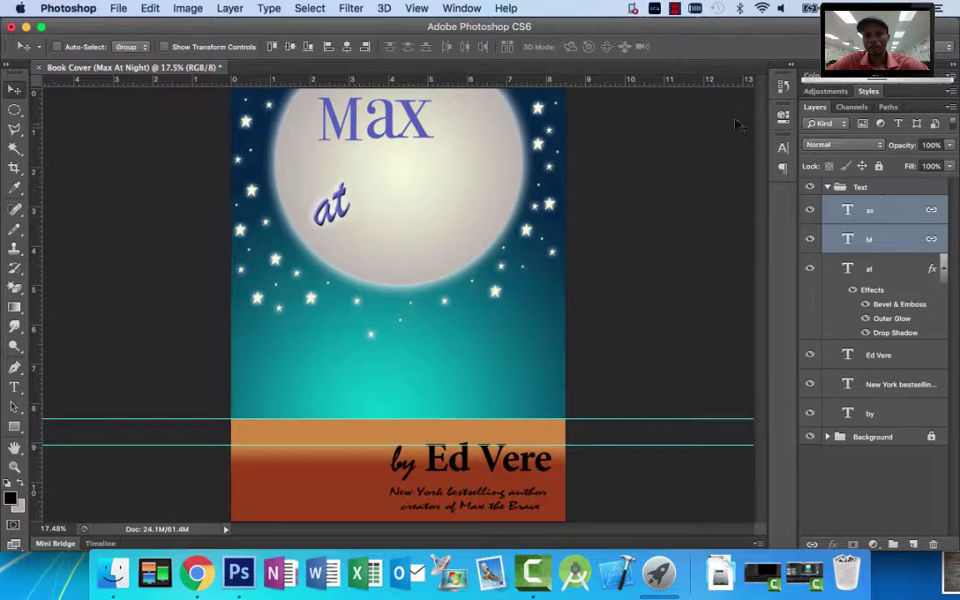
Scale the linked "M" and "ax" title to about 134% width and 135% height and reposition it across the upper moon.
left_click(877, 242)
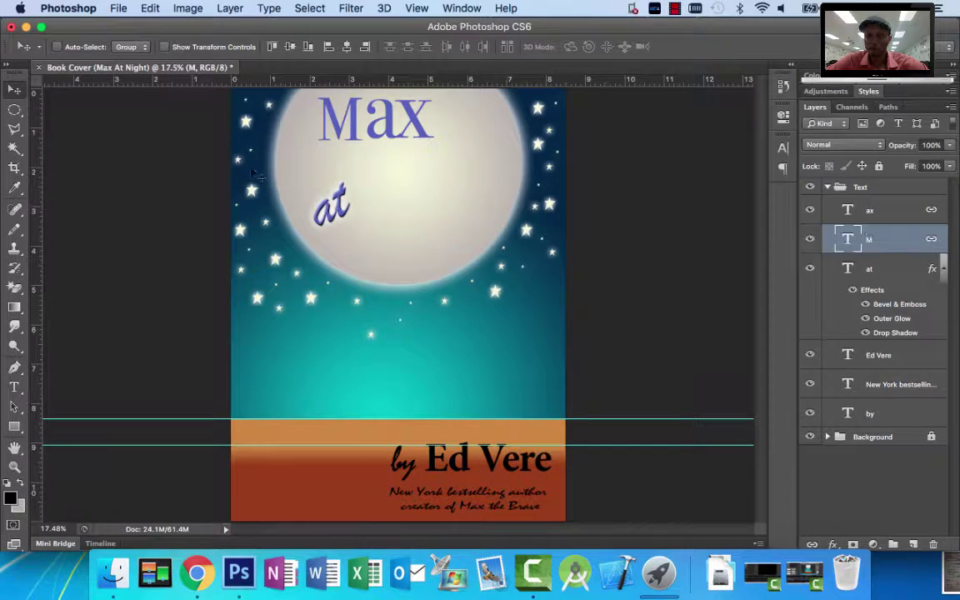
left_click_drag(386, 165, 383, 141)
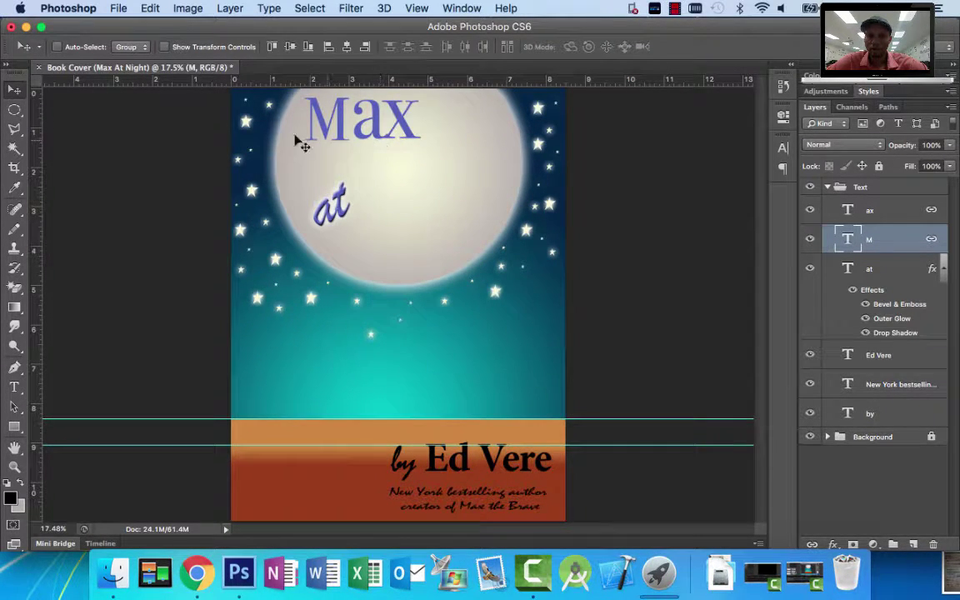
left_click(166, 48)
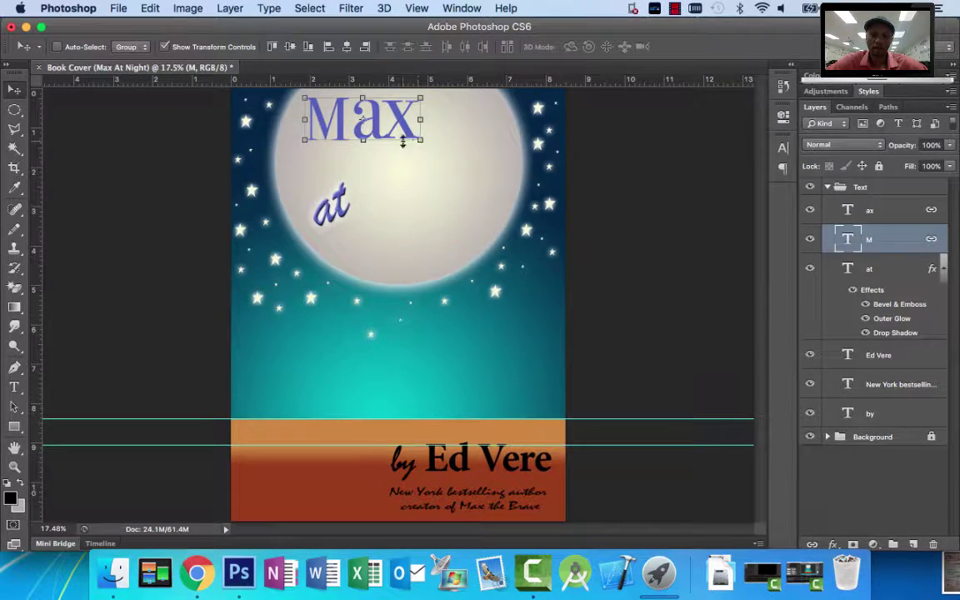
left_click_drag(305, 140, 257, 156)
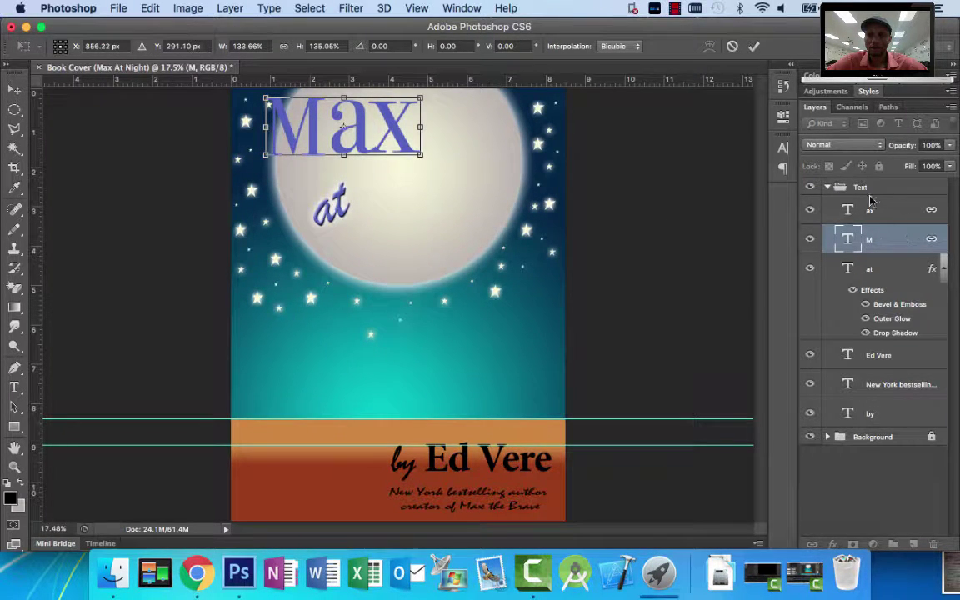
left_click_drag(371, 132, 410, 131)
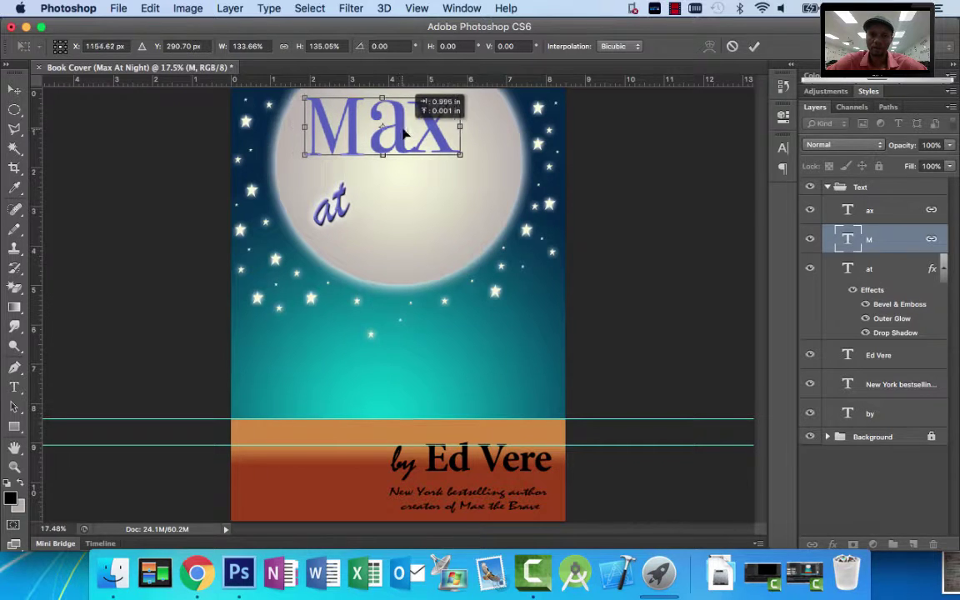
Enlarge the linked "M" and "ax" title text to about 158% width and 171% height, and turn off the transform controls.
left_click_drag(459, 154, 491, 165)
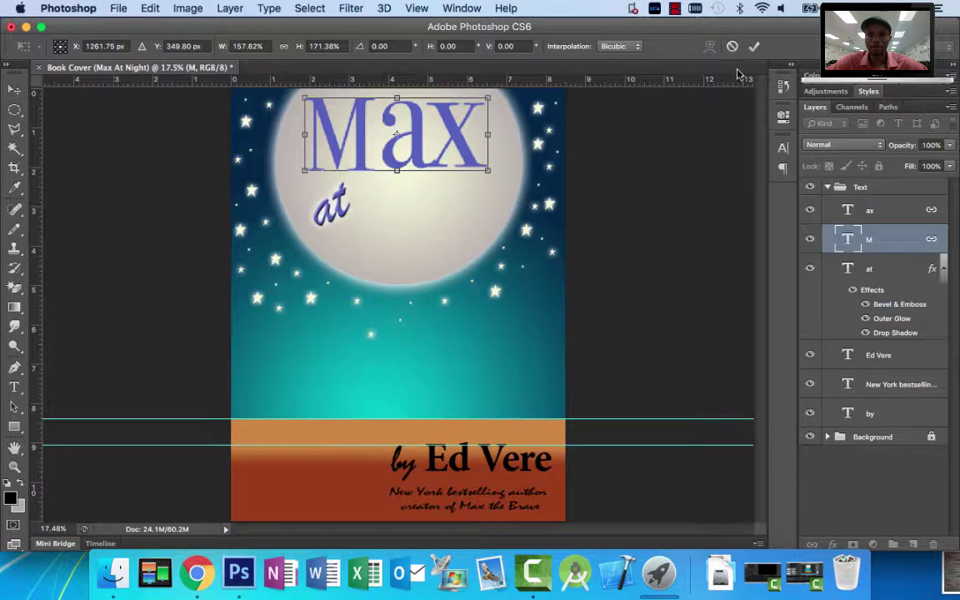
left_click(755, 48)
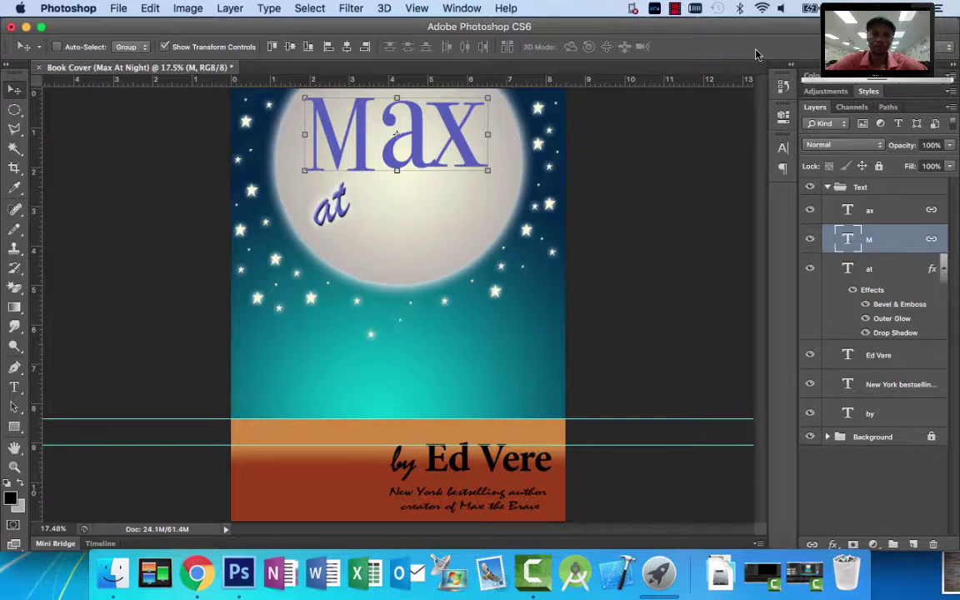
left_click(164, 47)
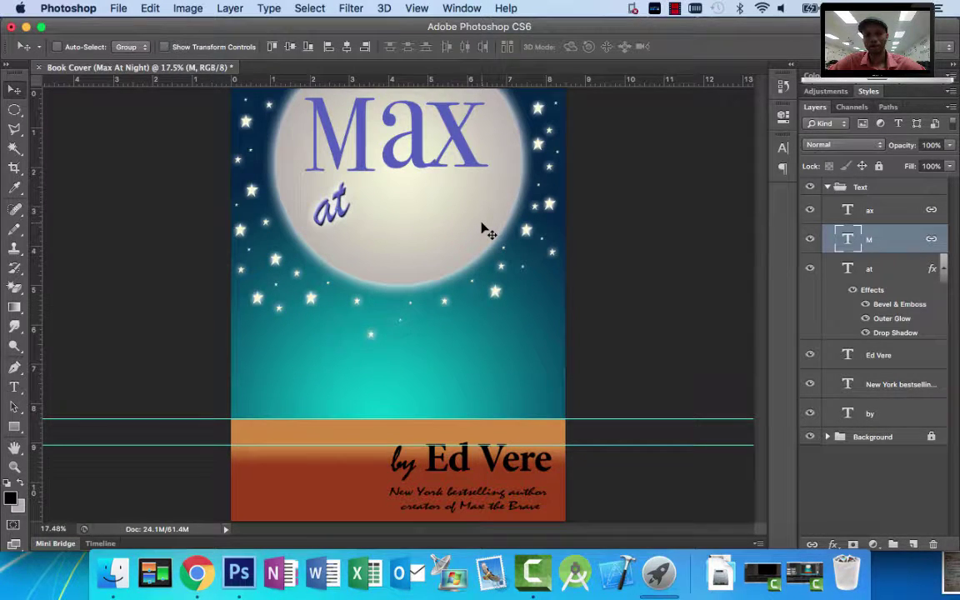
Recolor the letter M to bright yellow fffc00, checking the Max at Night cover on the Amazon page in Chrome as reference.
left_click(197, 574)
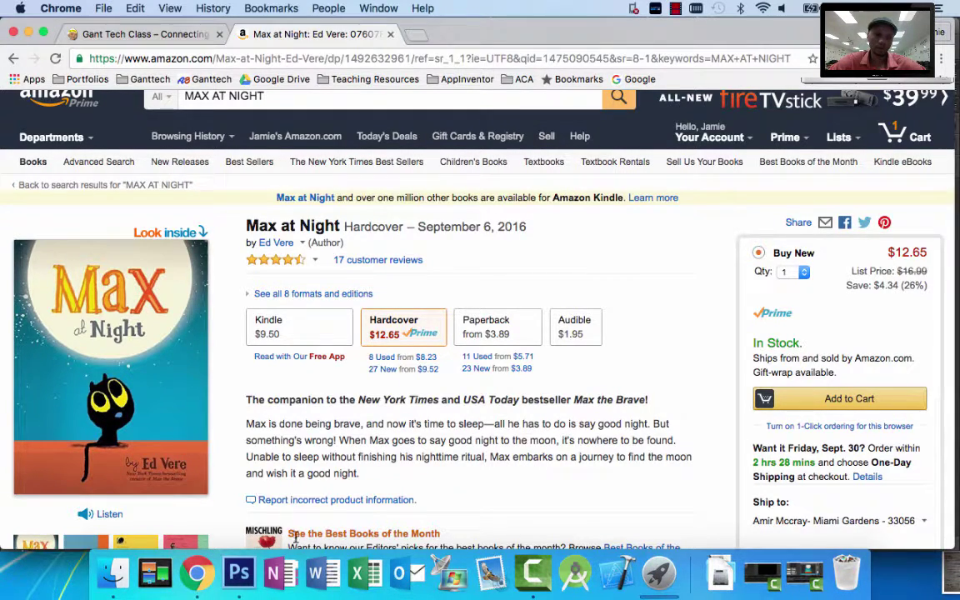
left_click(239, 573)
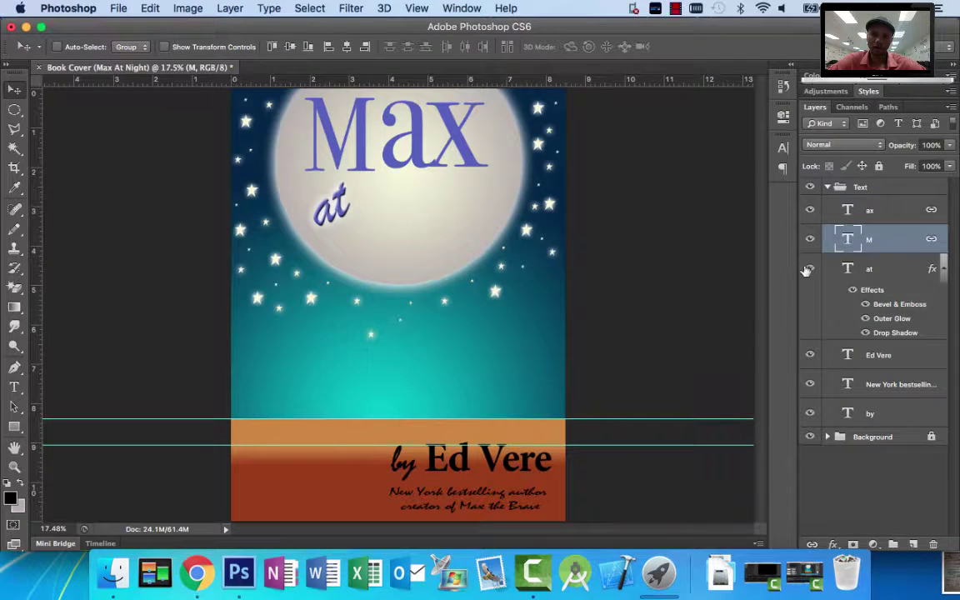
double_click(846, 241)
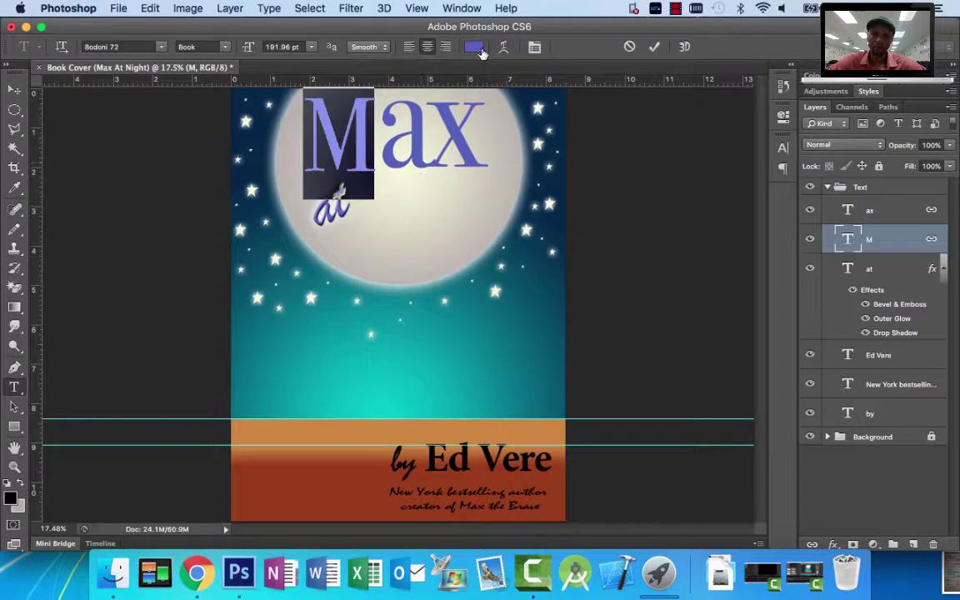
left_click(473, 48)
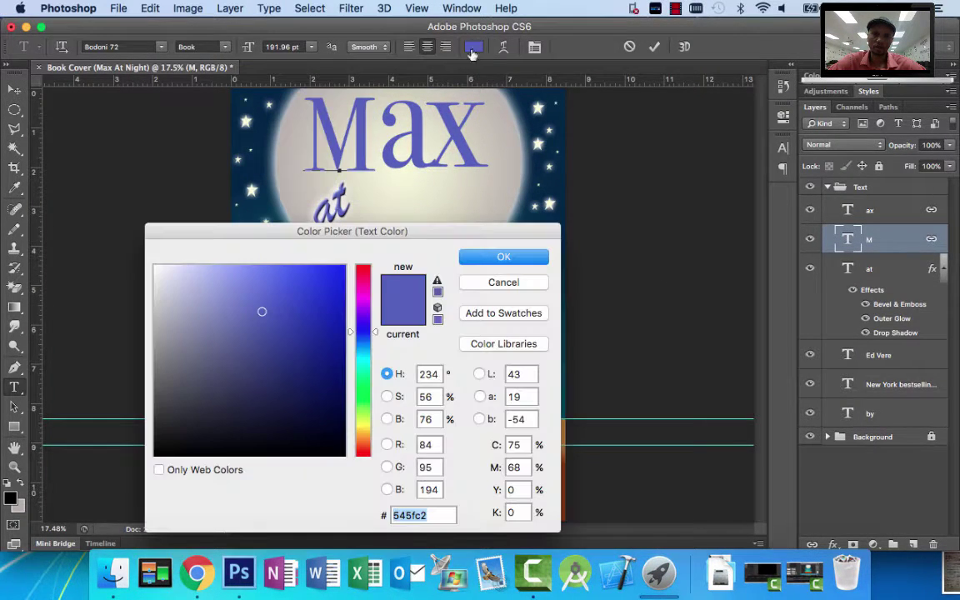
left_click(368, 443)
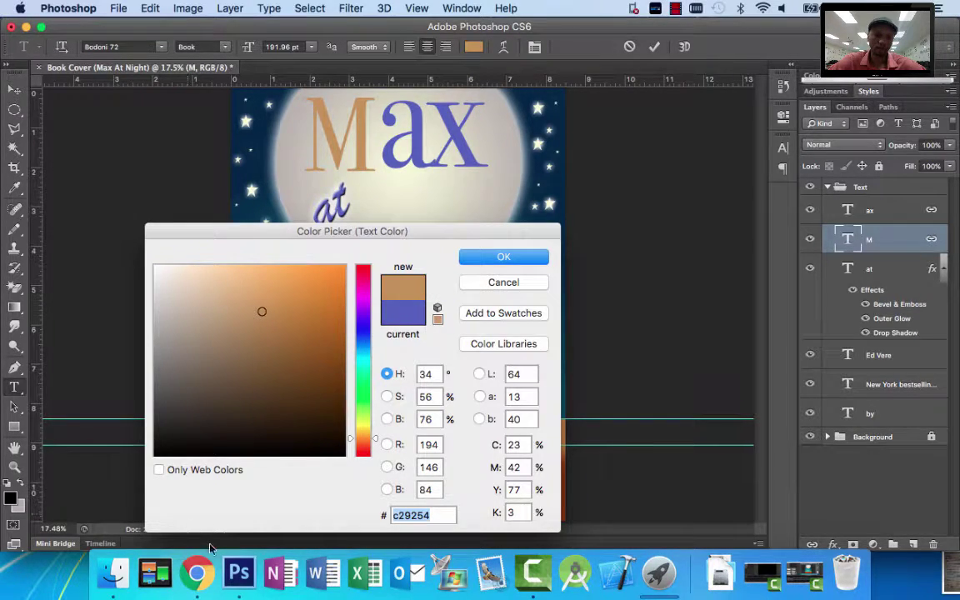
left_click(197, 573)
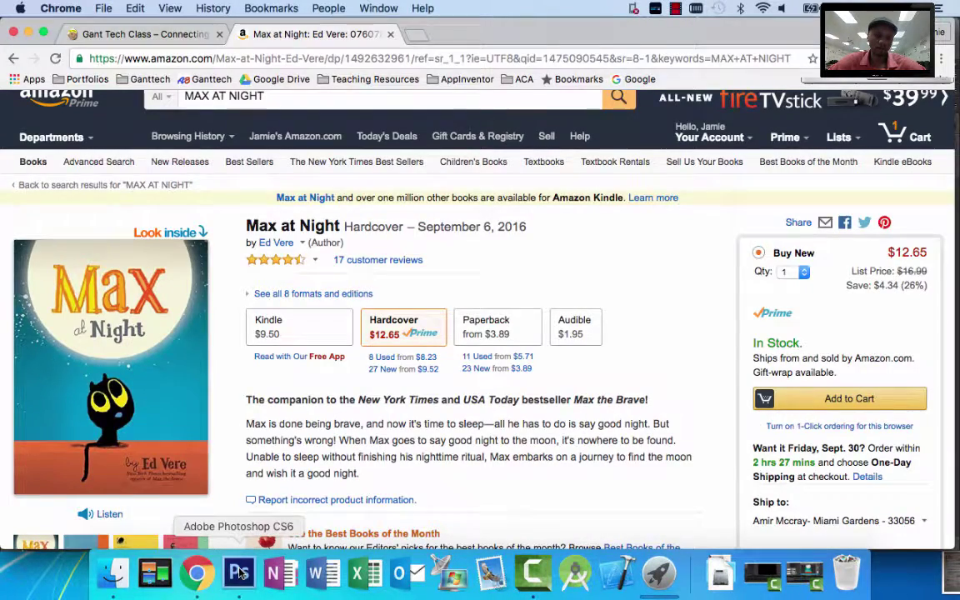
left_click(239, 573)
left_click(369, 426)
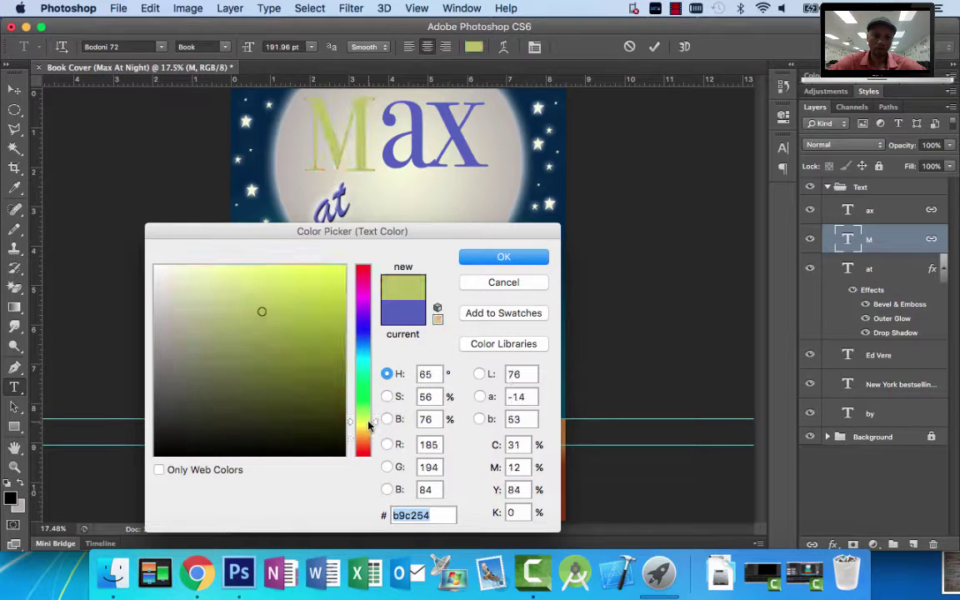
left_click_drag(369, 426, 369, 429)
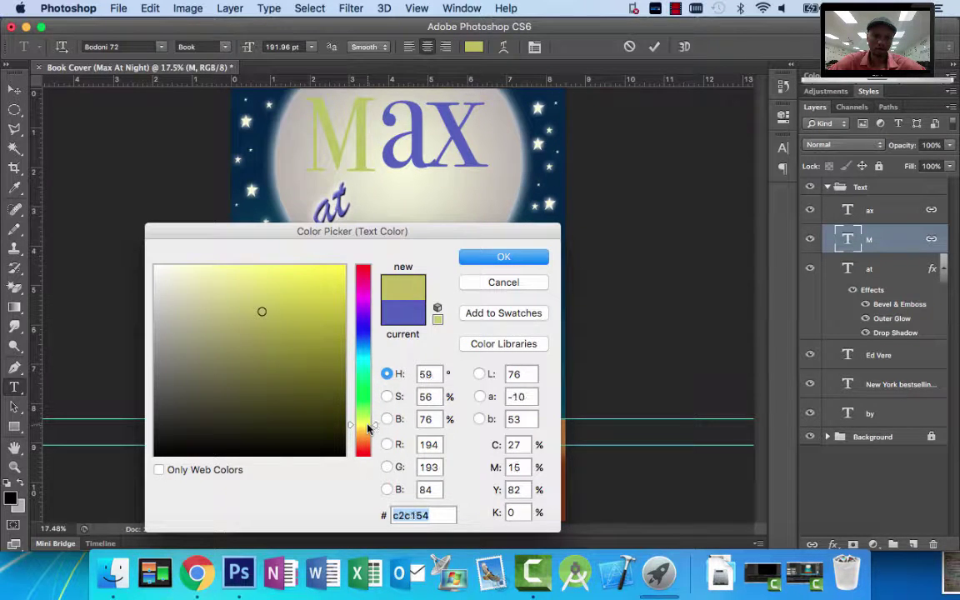
left_click(336, 276)
left_click_drag(336, 276, 347, 264)
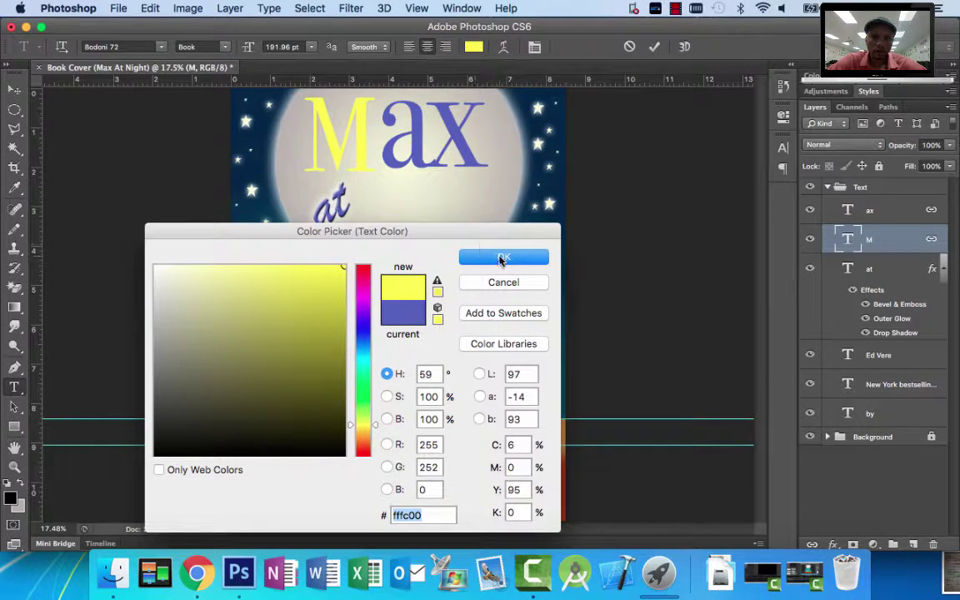
left_click(499, 257)
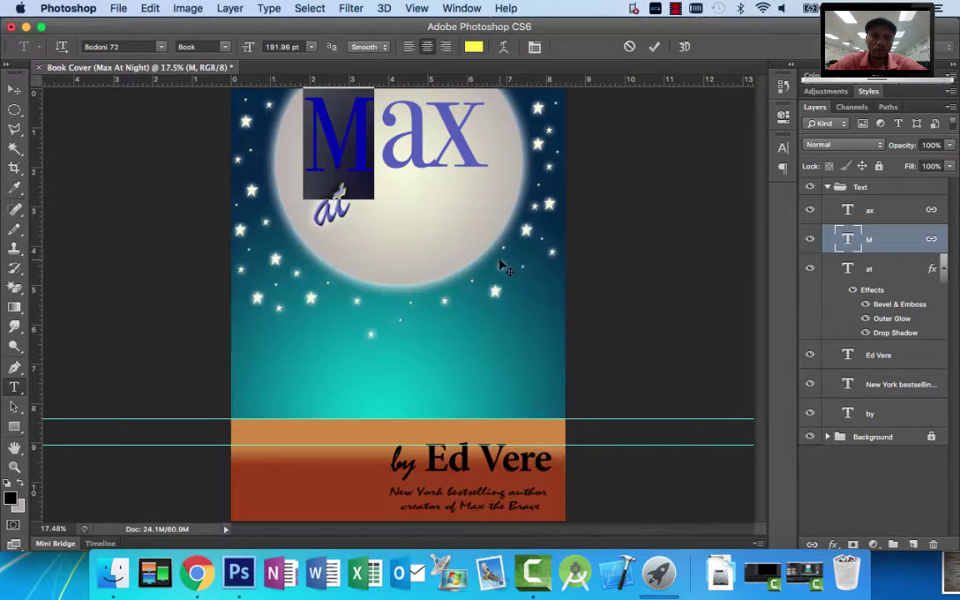
Open the text warp settings for the selected letter M and choose the Bulge style.
left_click(363, 150)
left_click_drag(365, 150, 310, 148)
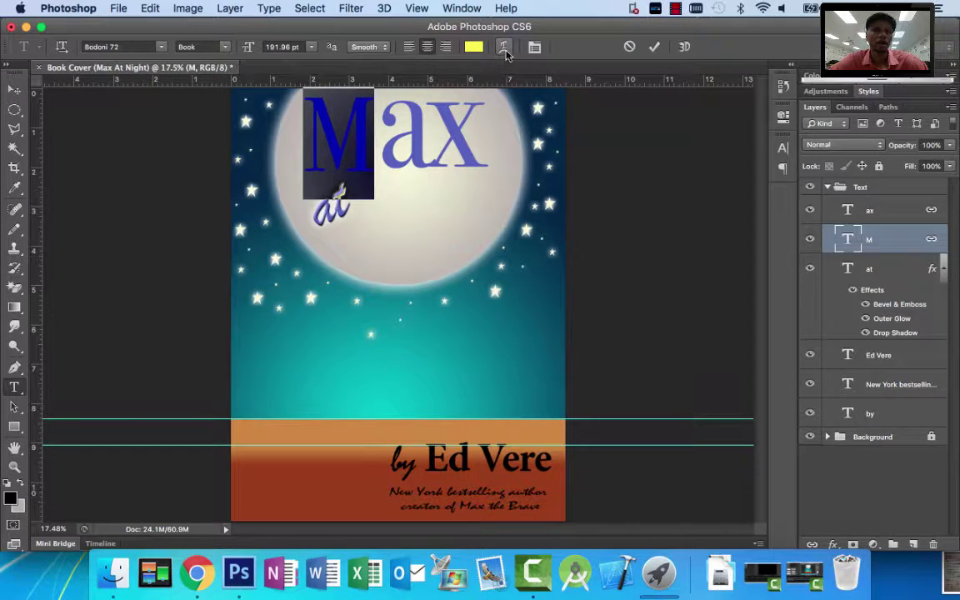
left_click(505, 51)
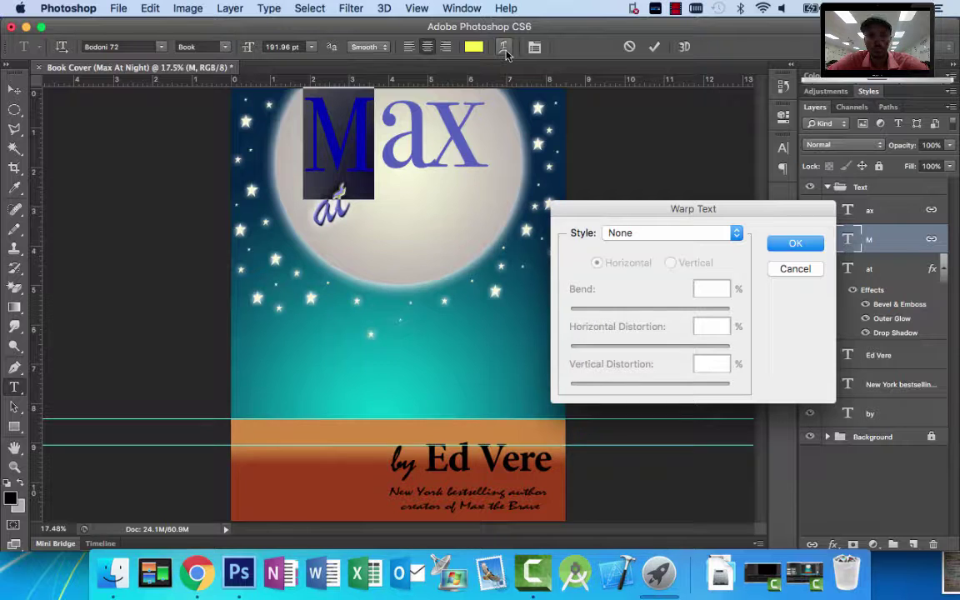
left_click(704, 231)
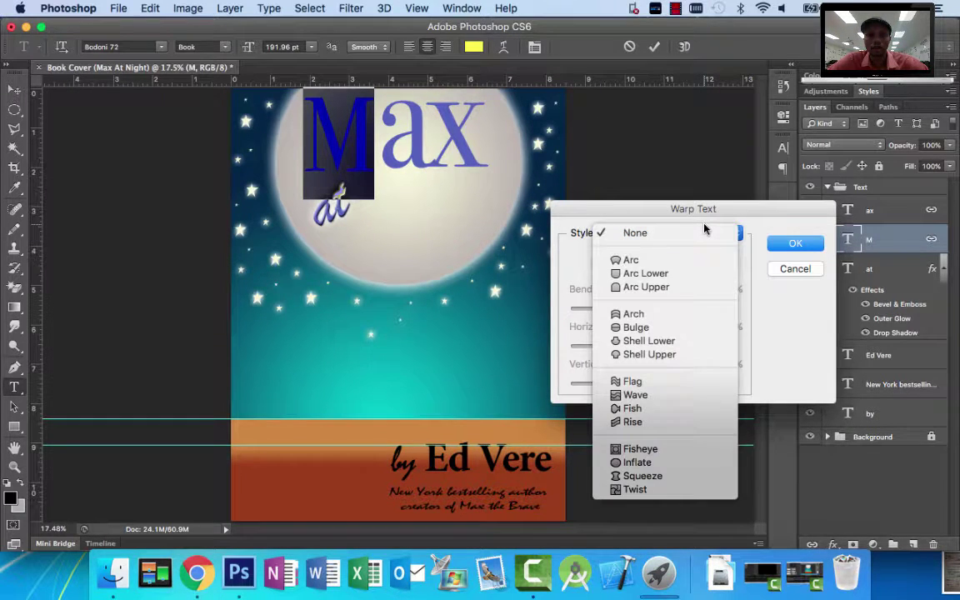
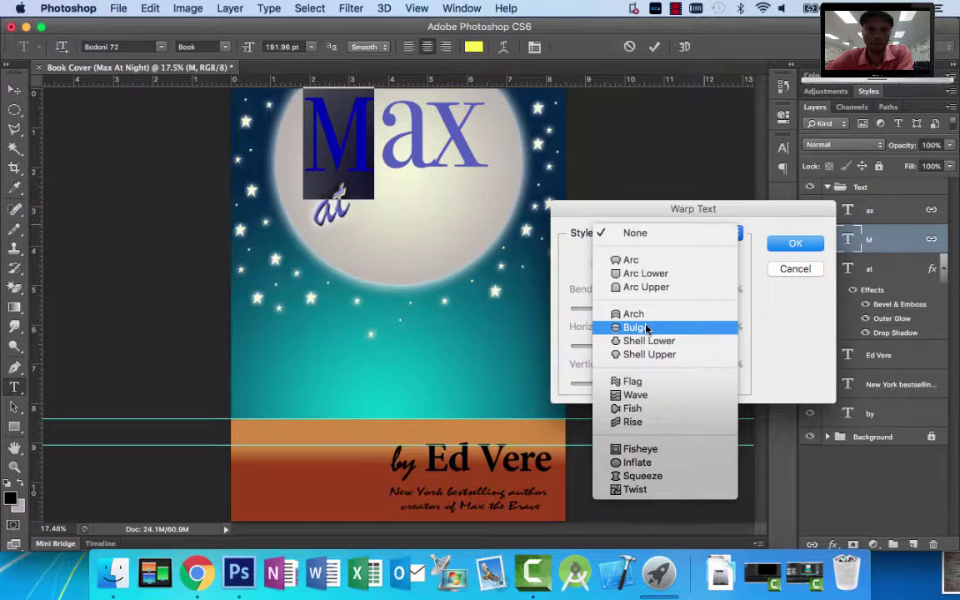
left_click(638, 327)
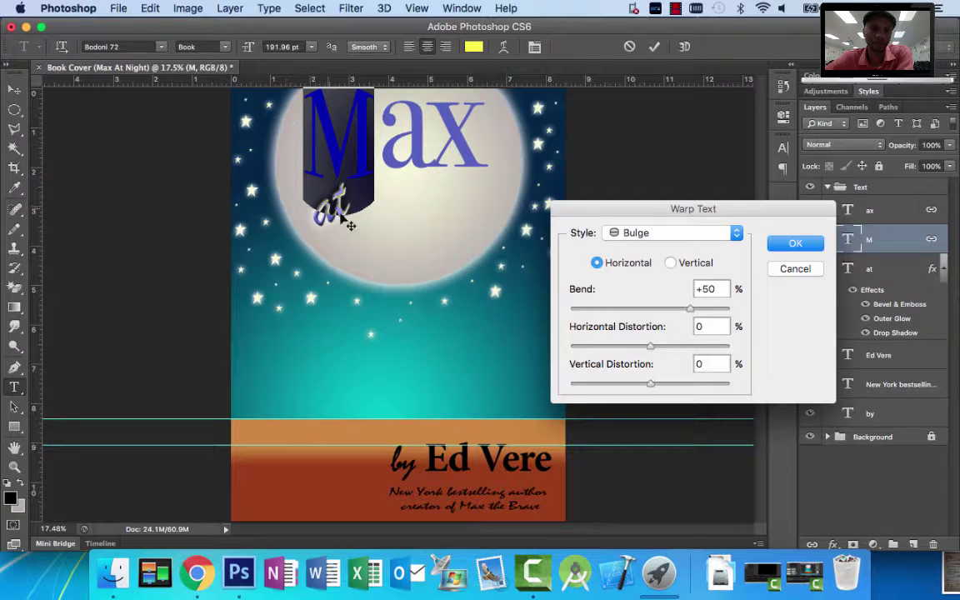
Try the Flag, Inflate and Arc Lower warp styles on the letter M.
left_click(639, 235)
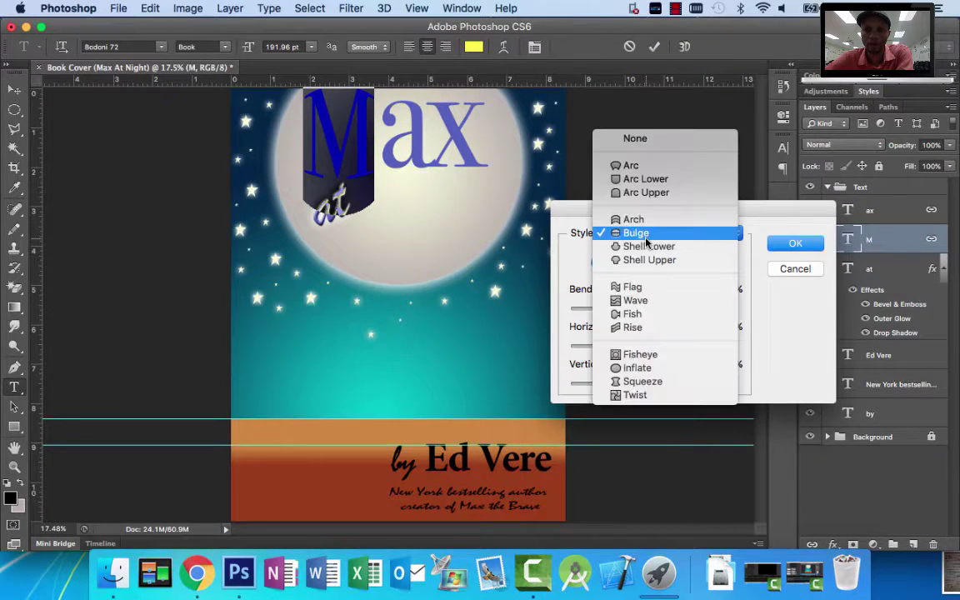
left_click(653, 288)
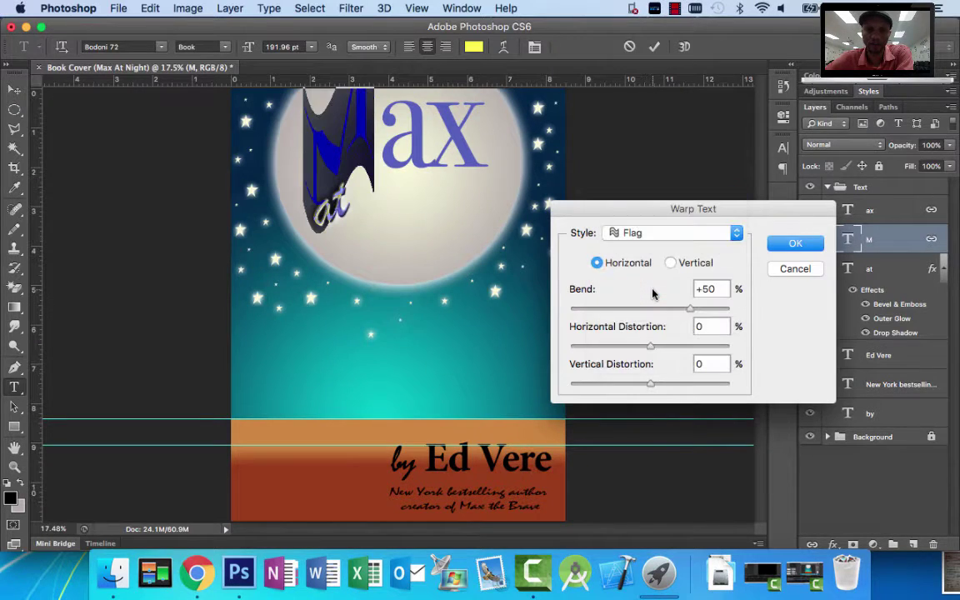
left_click(663, 237)
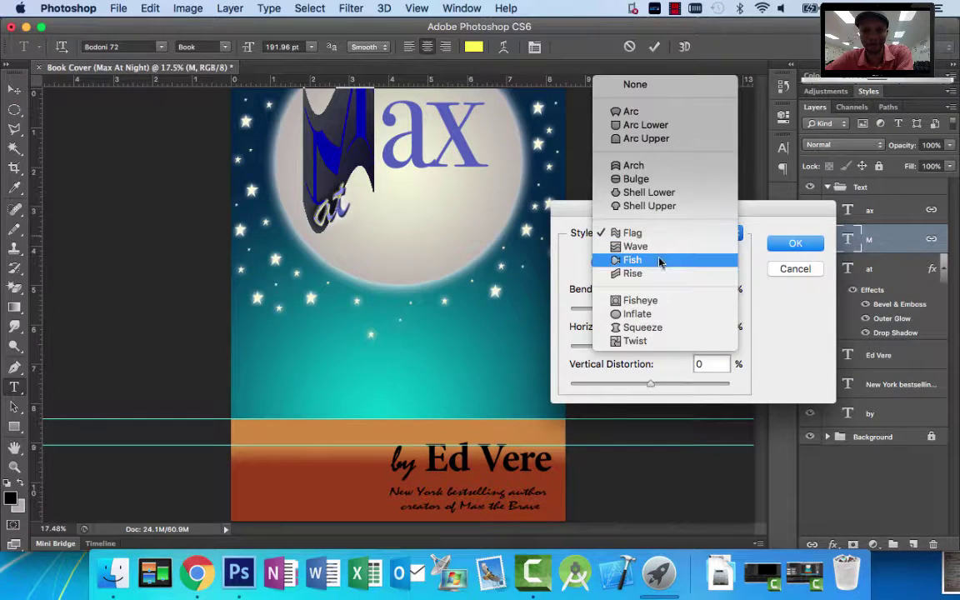
left_click(654, 315)
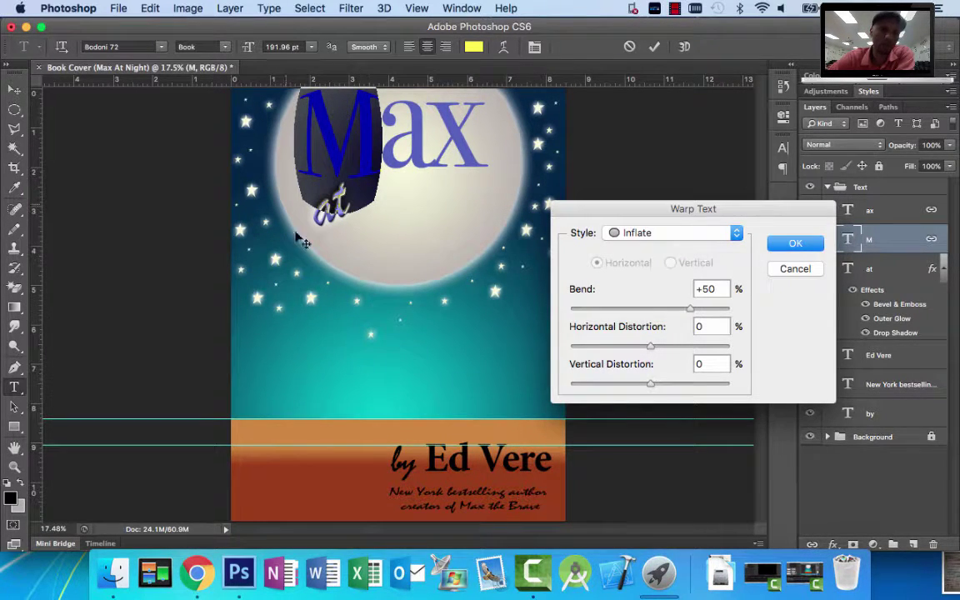
left_click(680, 234)
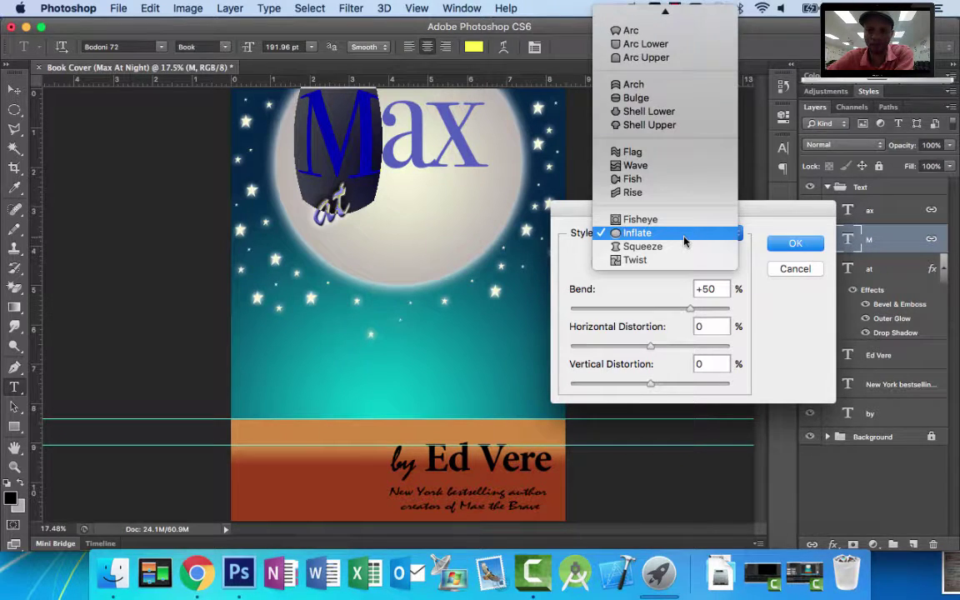
left_click(664, 52)
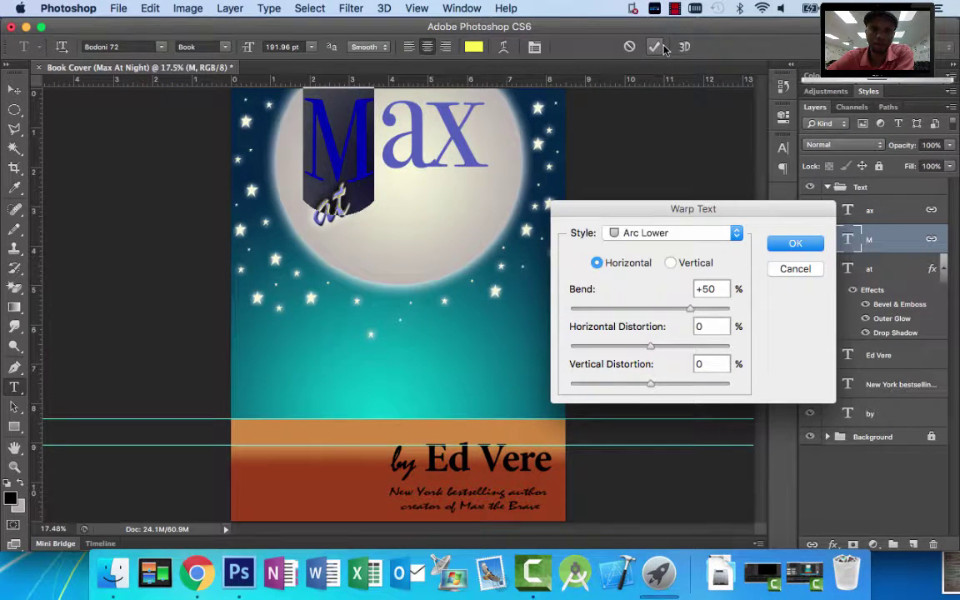
Try the Arc Upper and Arc warp styles on the letter M, reducing the Arc bend to about +11%.
left_click(649, 233)
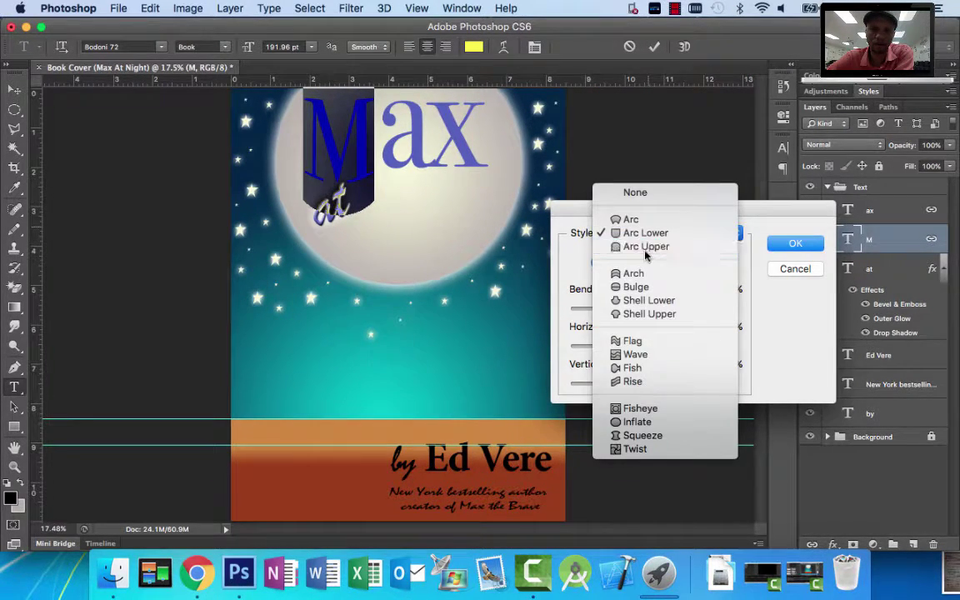
left_click(648, 247)
left_click(647, 235)
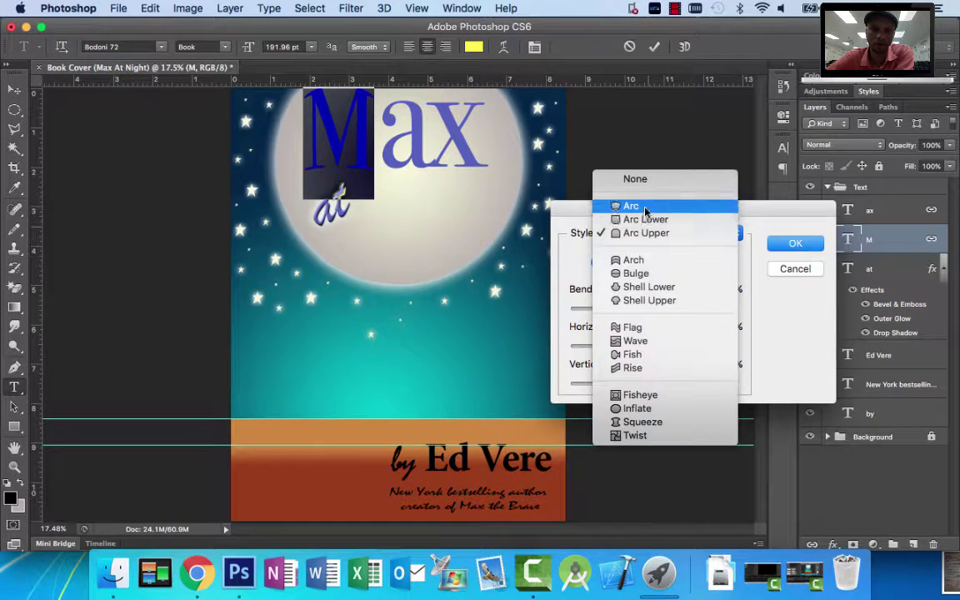
left_click(633, 207)
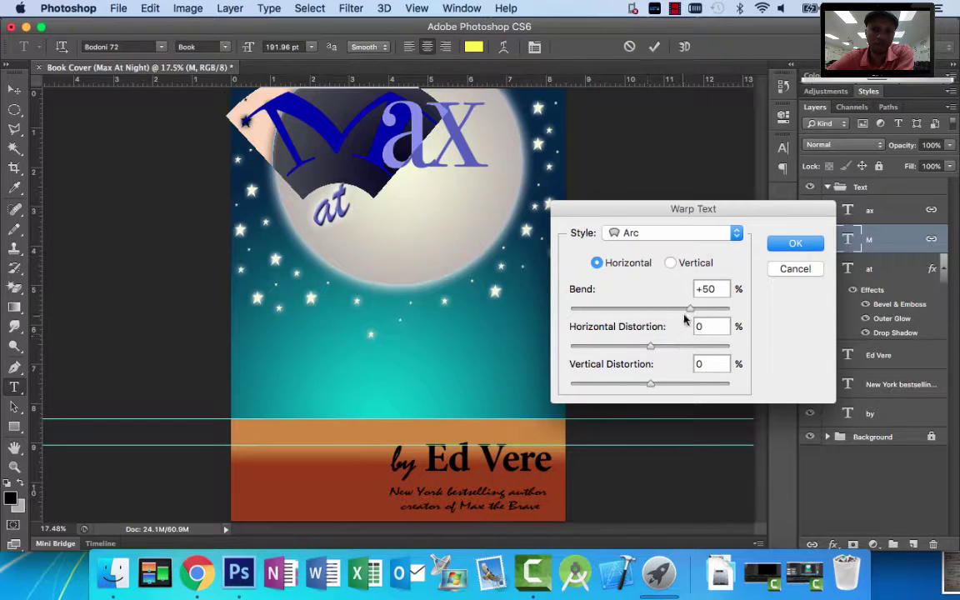
left_click_drag(691, 309, 658, 311)
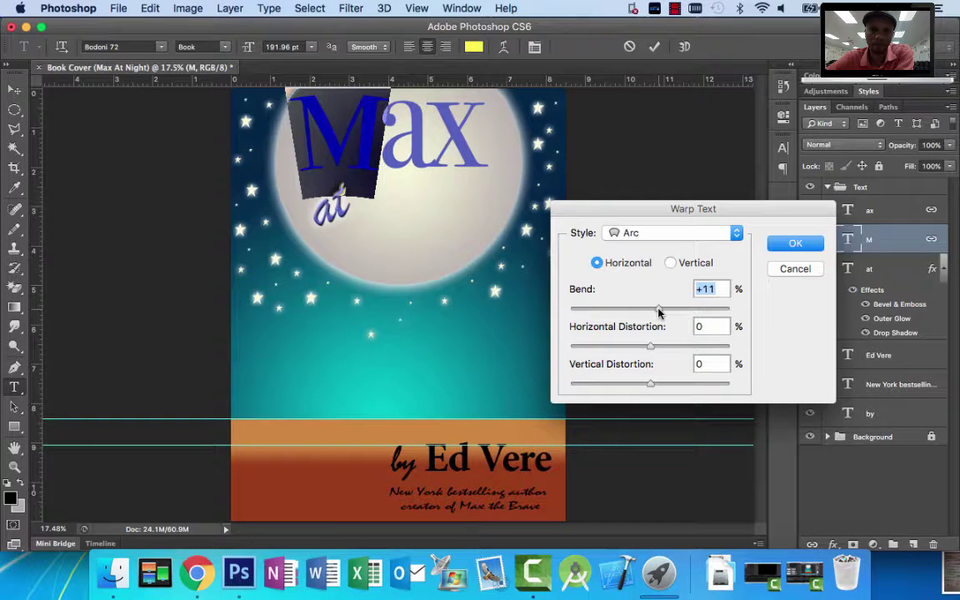
mouse_move(658, 312)
left_mouse_down()
mouse_move(679, 312)
mouse_move(658, 311)
left_mouse_up()
Try the Shell Lower warp style on the letter M with the bend at 0%.
left_click(633, 233)
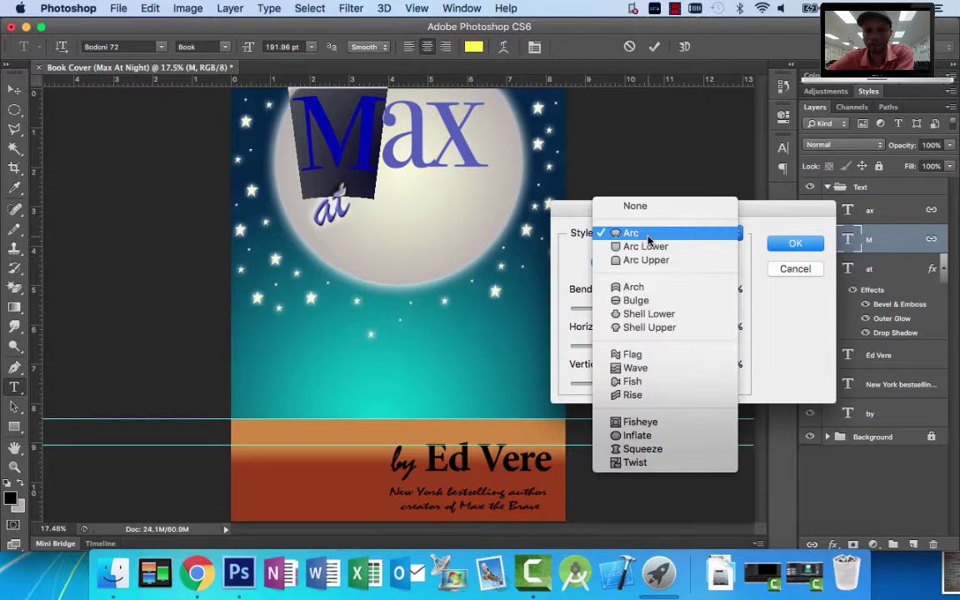
left_click(649, 315)
mouse_move(658, 309)
left_mouse_down()
mouse_move(681, 317)
mouse_move(650, 312)
left_mouse_up()
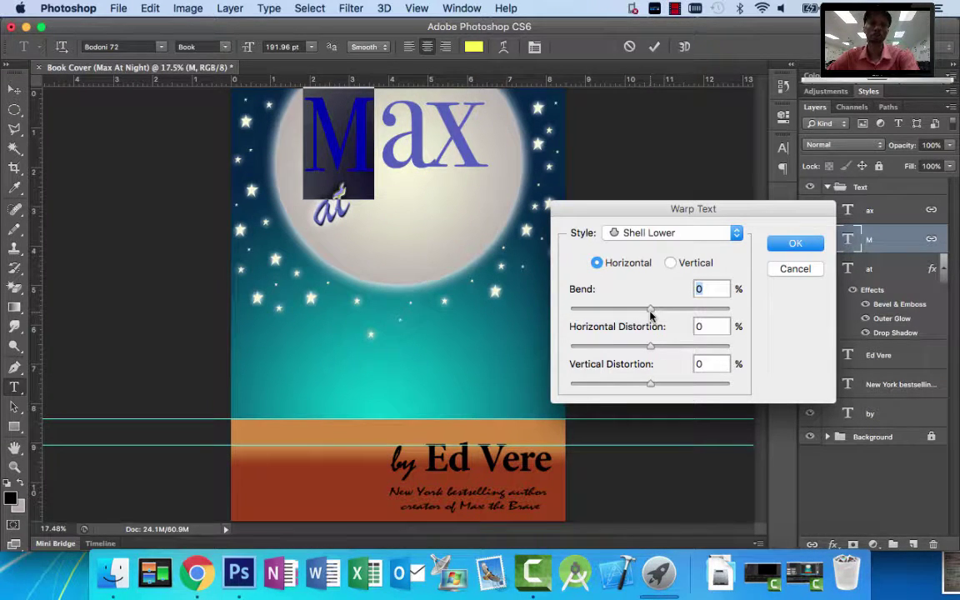
Warp the letter M with the Inflate style at +59% bend and commit the text edit.
left_click(676, 233)
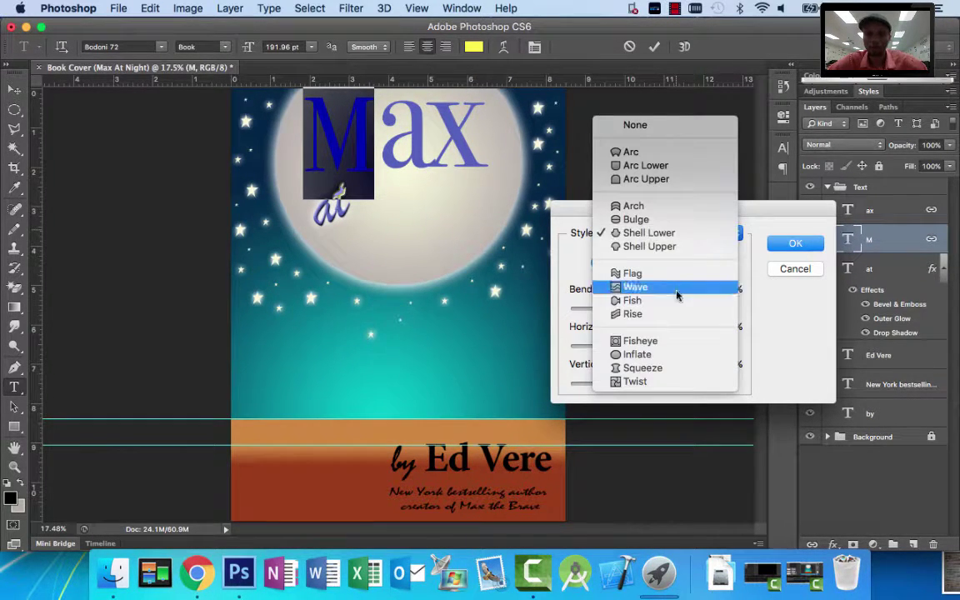
left_click(664, 354)
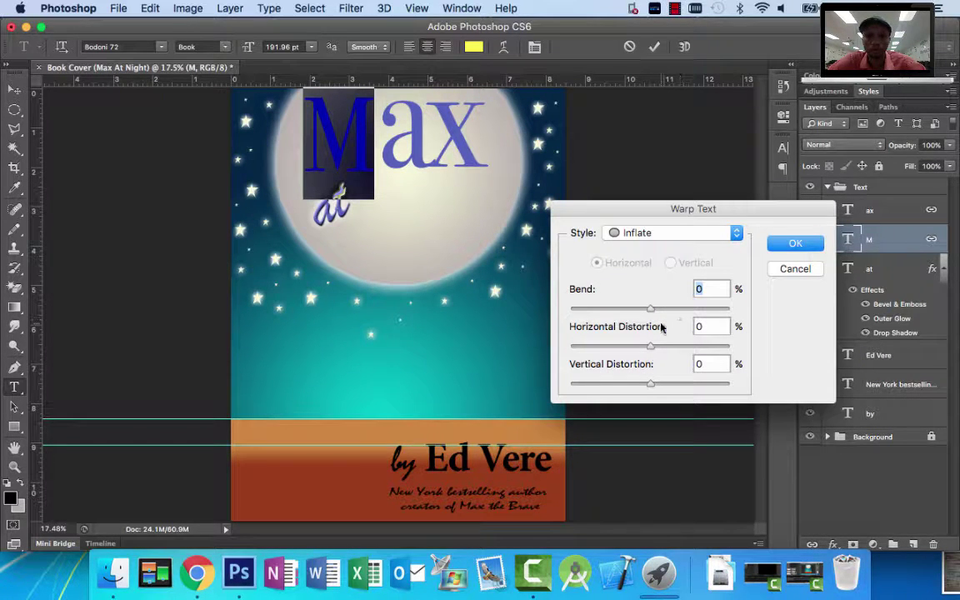
left_click_drag(651, 310, 698, 310)
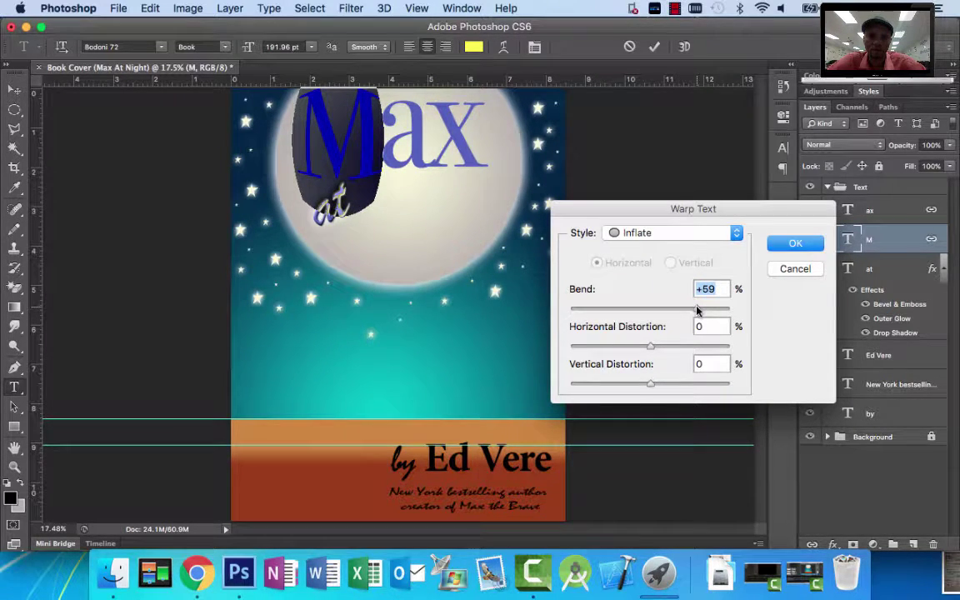
left_click(795, 244)
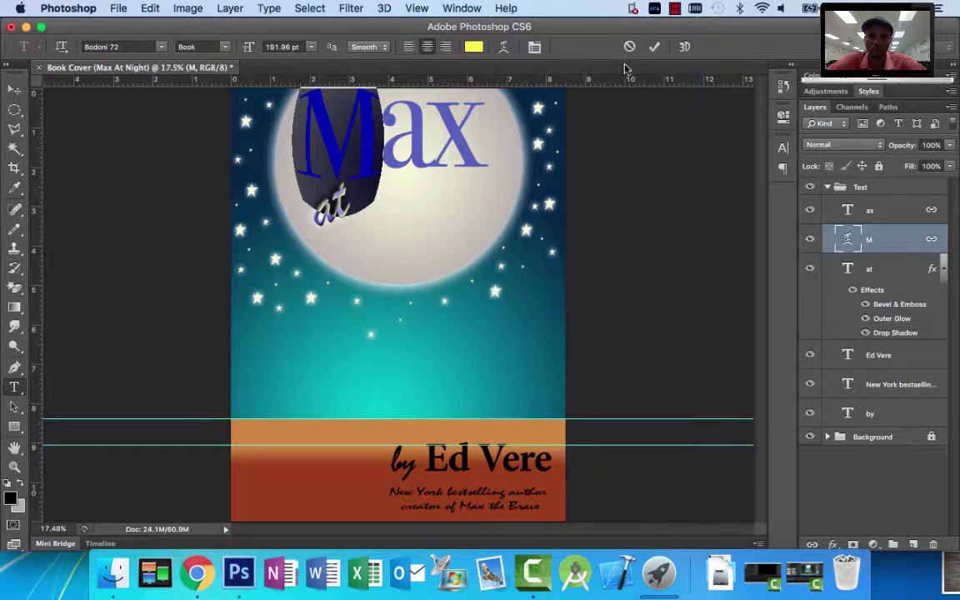
left_click(653, 48)
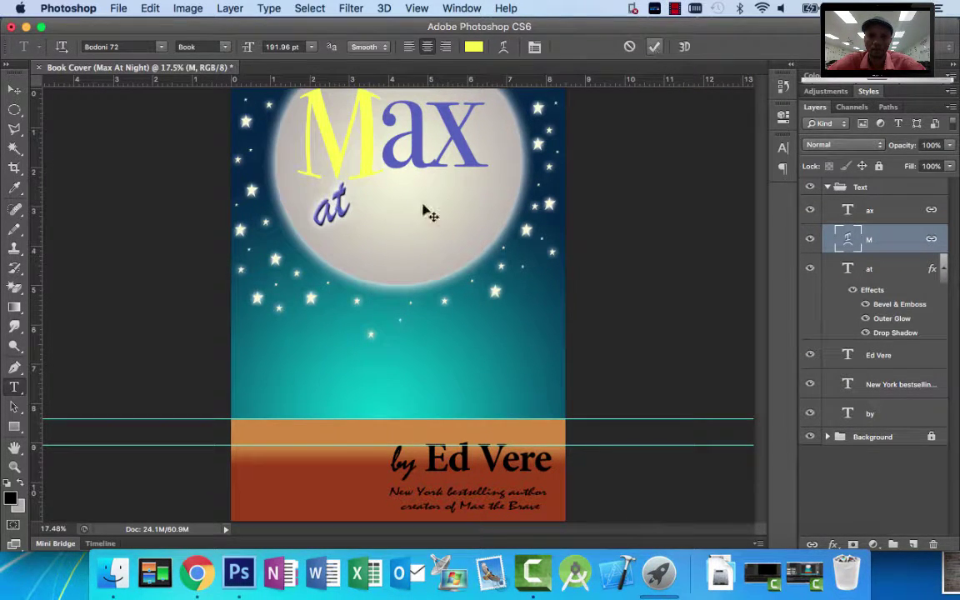
Apply the Inflate warp style at +50% bend to the letters "ax" of the title.
key("v")
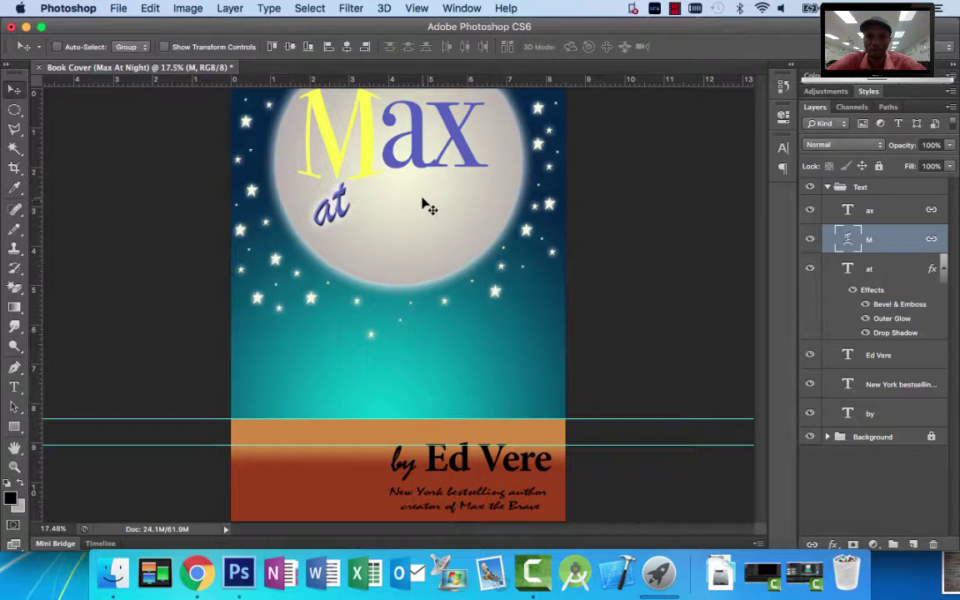
double_click(849, 210)
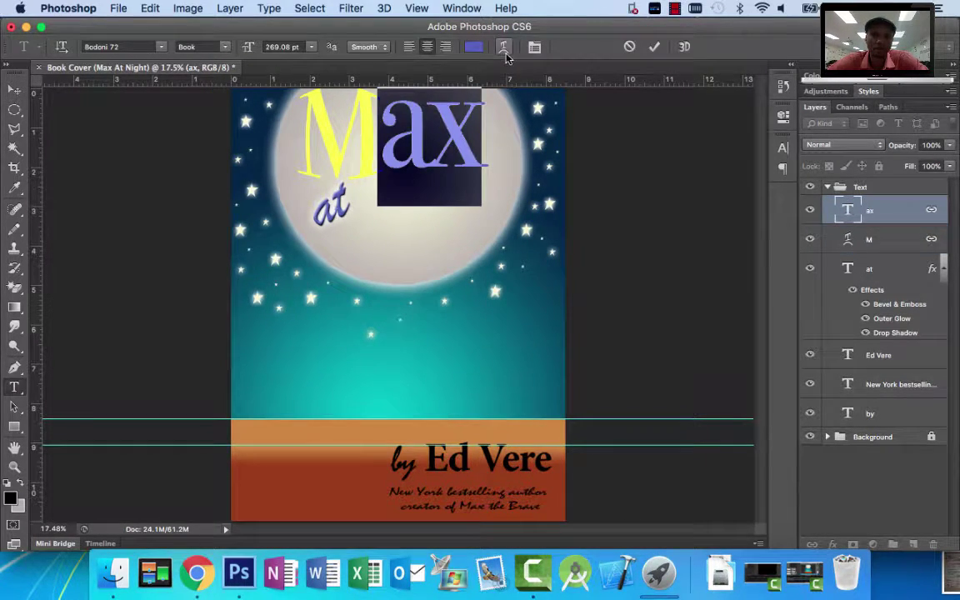
left_click(504, 47)
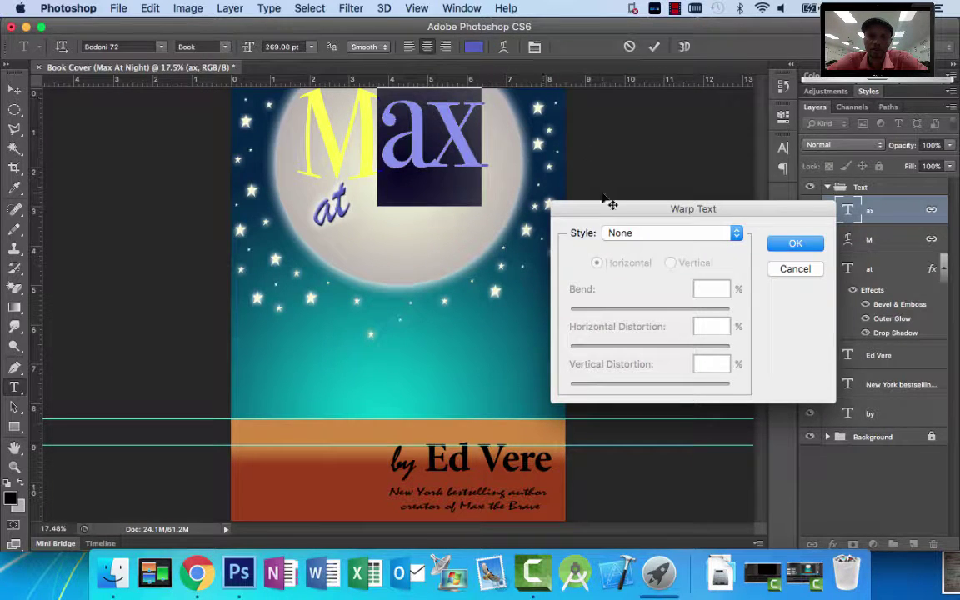
left_click(667, 236)
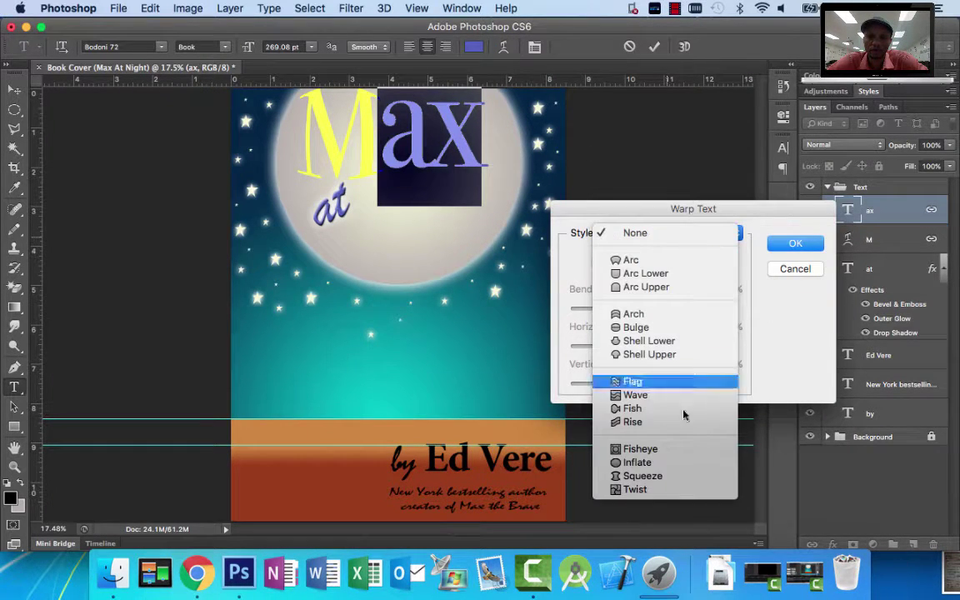
left_click(654, 465)
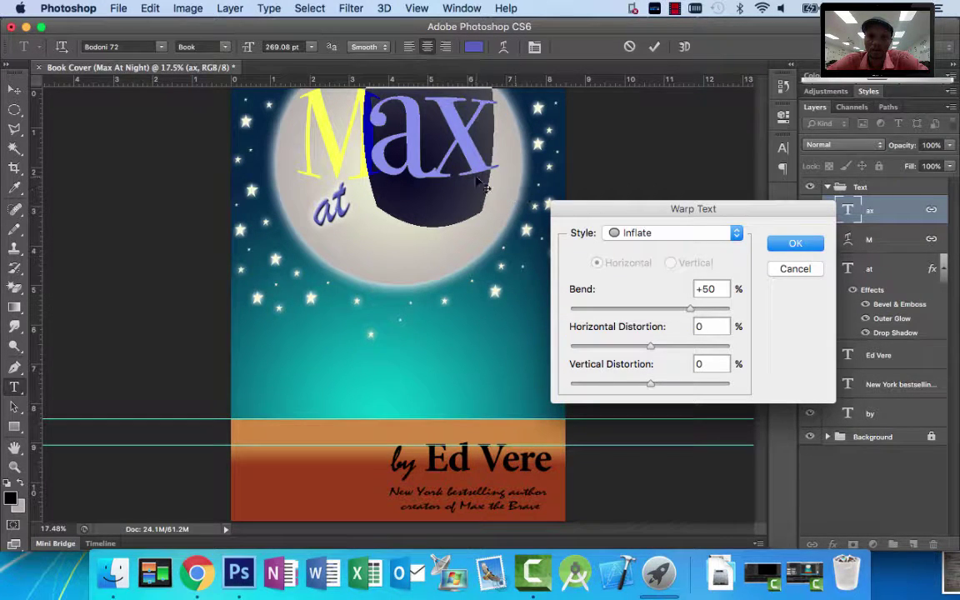
Reposition the inflated "ax" just beside the M so the letters do not overlap, and commit the text edit.
left_click_drag(427, 156, 441, 167)
left_click_drag(494, 194, 489, 185)
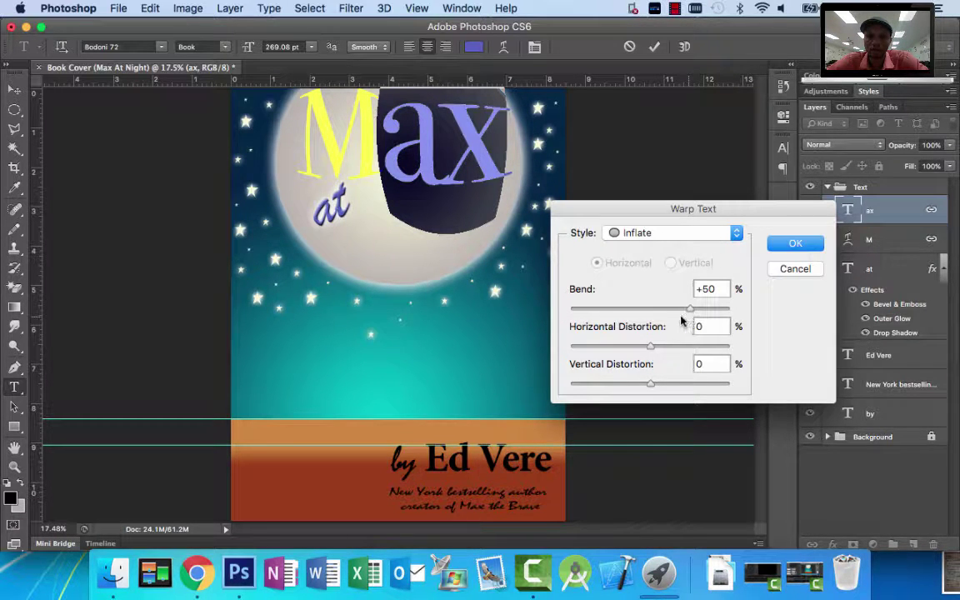
left_click(786, 247)
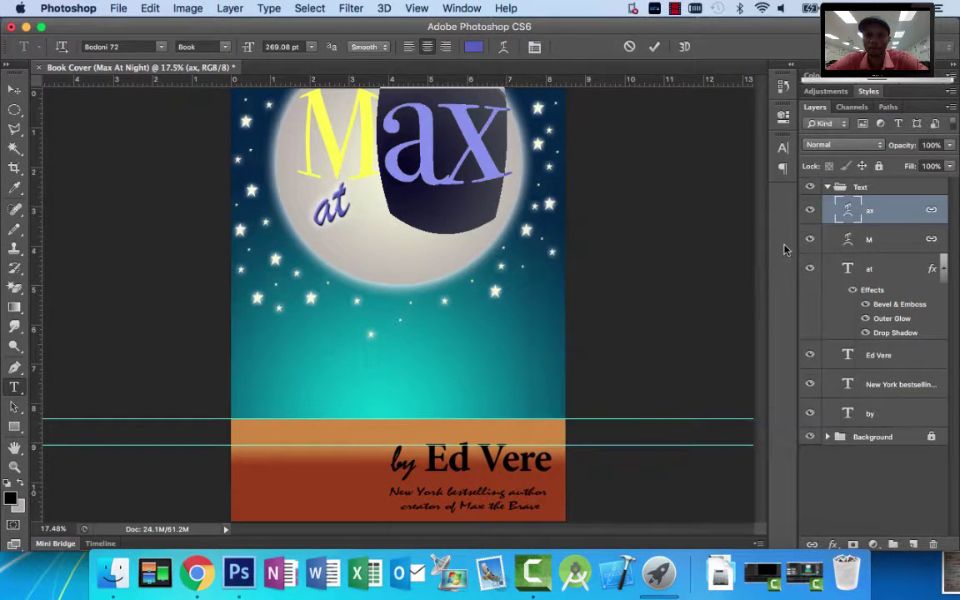
left_click(654, 46)
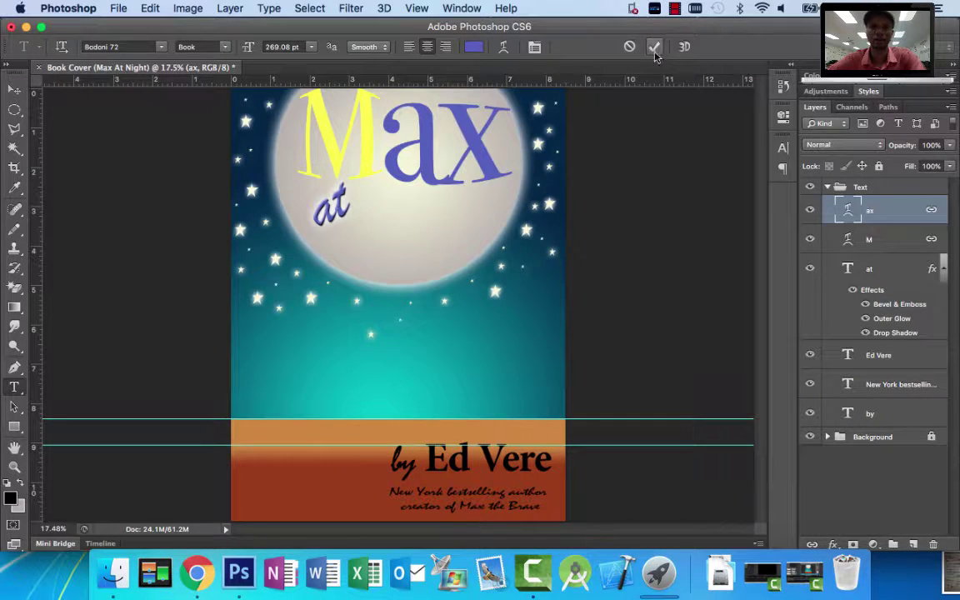
key("v")
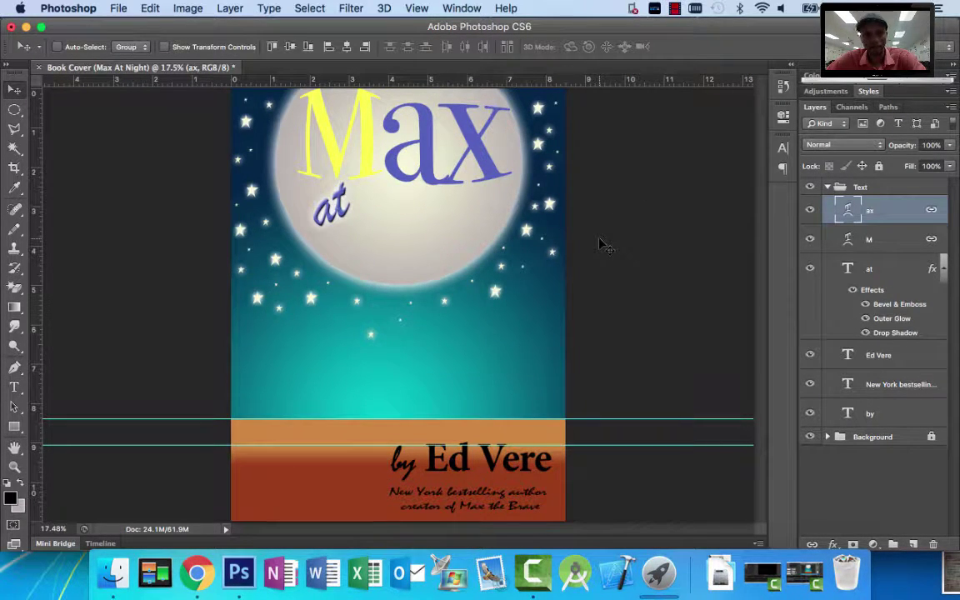
Check the reference cover in Chrome, and recolor the title's letter "a" bright orange, about #faa105, in Photoshop.
double_click(848, 209)
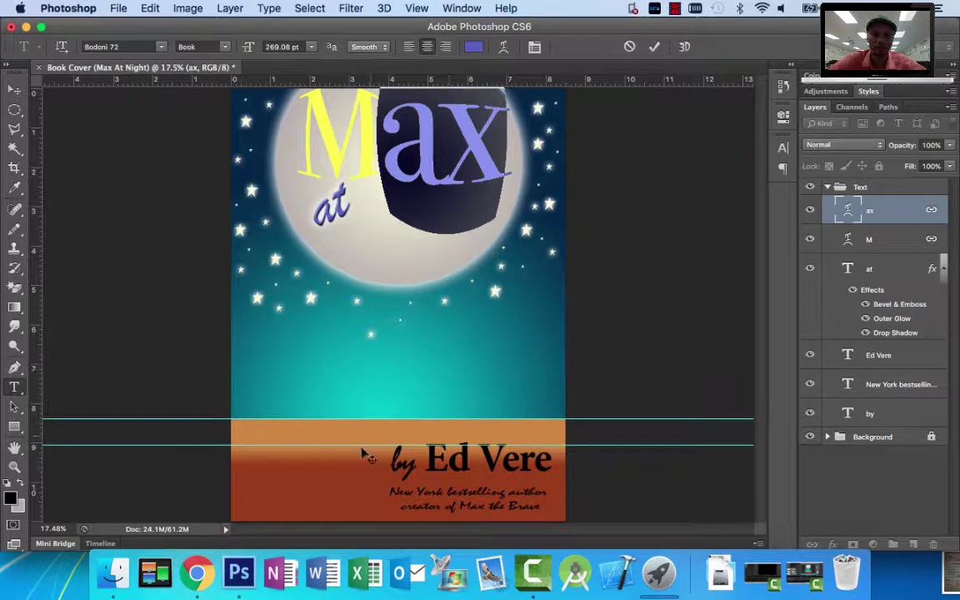
left_click(197, 575)
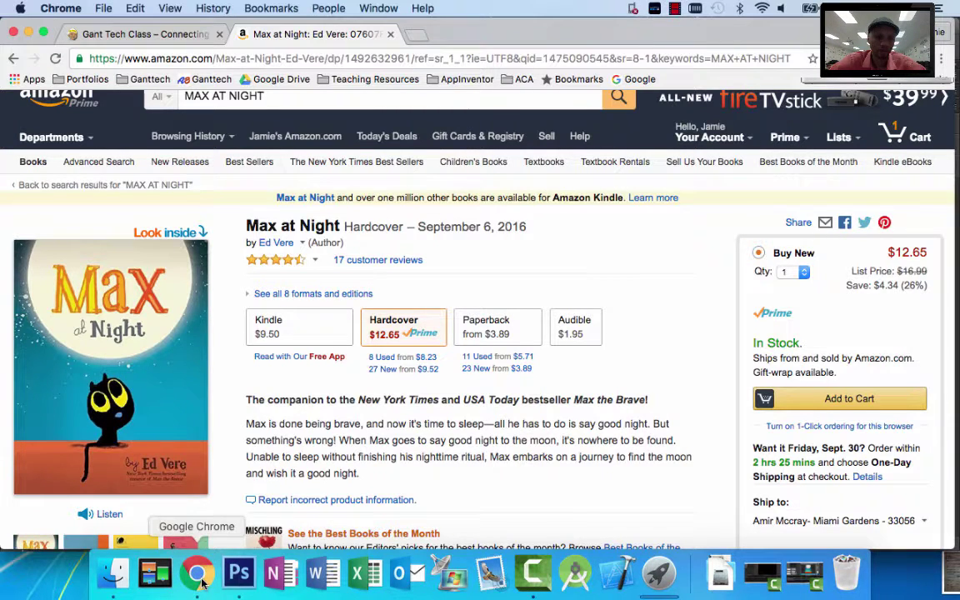
left_click(239, 574)
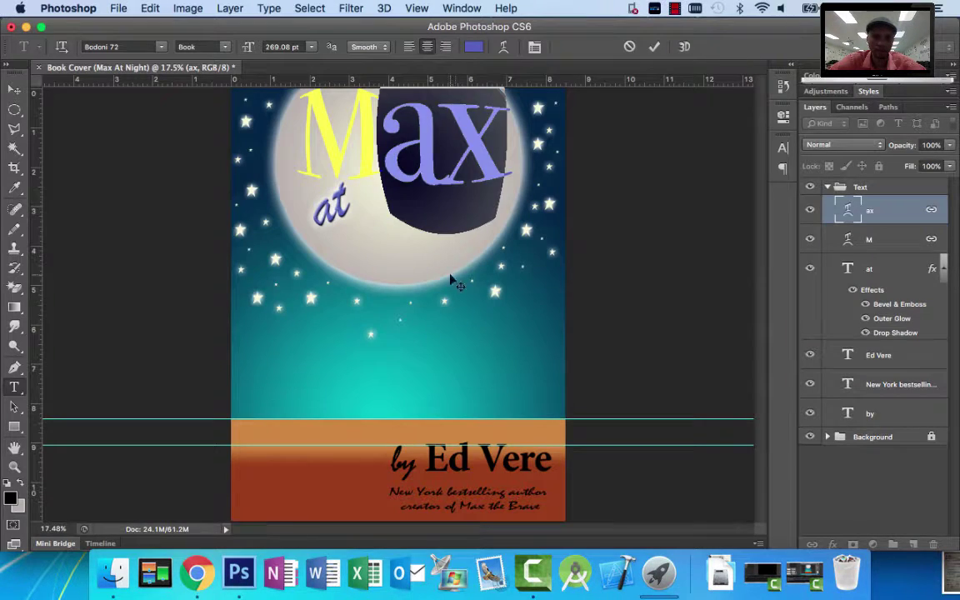
left_click(435, 148)
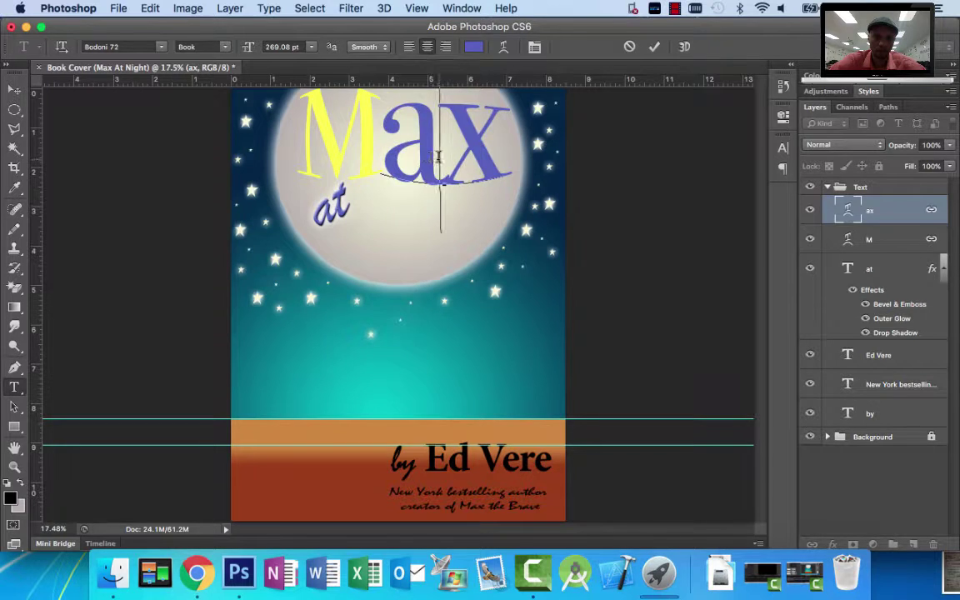
left_click_drag(437, 149, 401, 157)
left_click(473, 49)
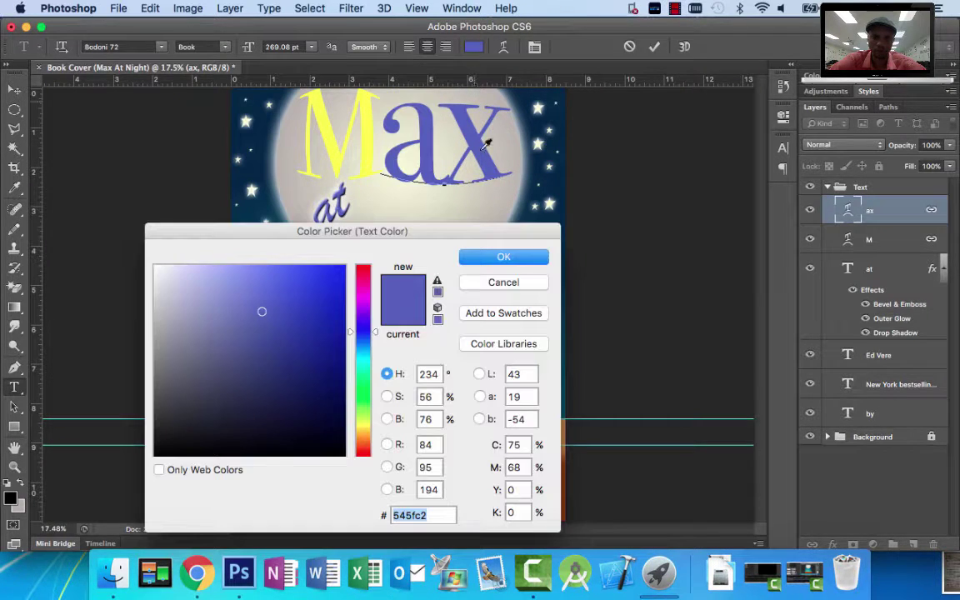
left_click(364, 437)
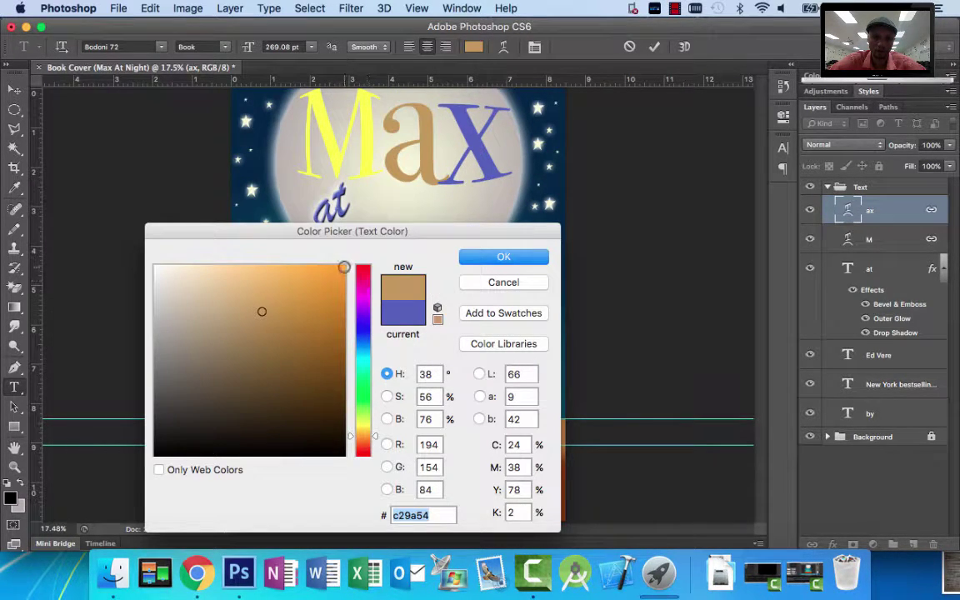
left_click(341, 270)
left_click(500, 255)
Recolor the title's letter "x" with the dark orange #cc5f0e.
left_click(439, 180)
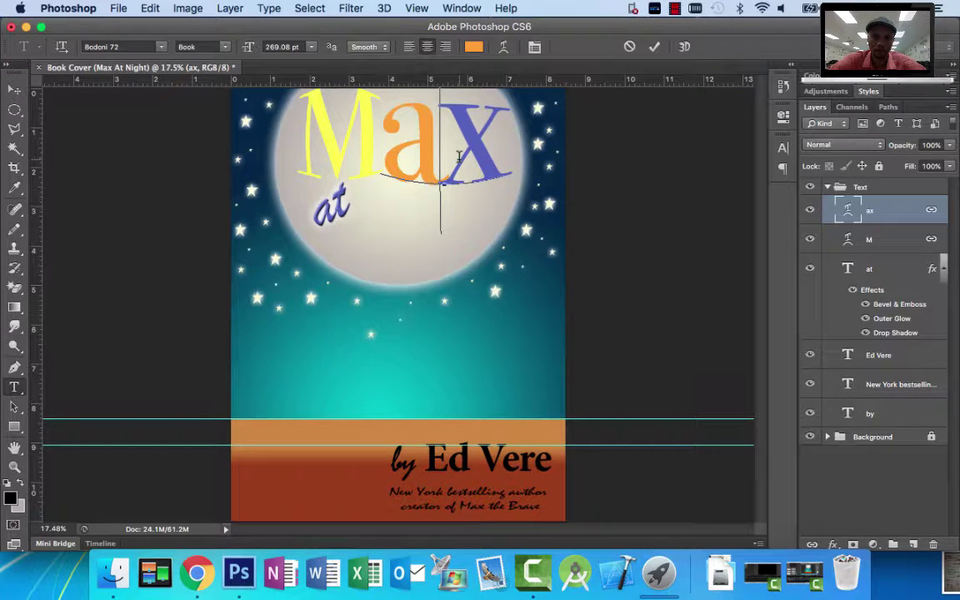
left_click_drag(440, 179, 506, 179)
left_click(473, 48)
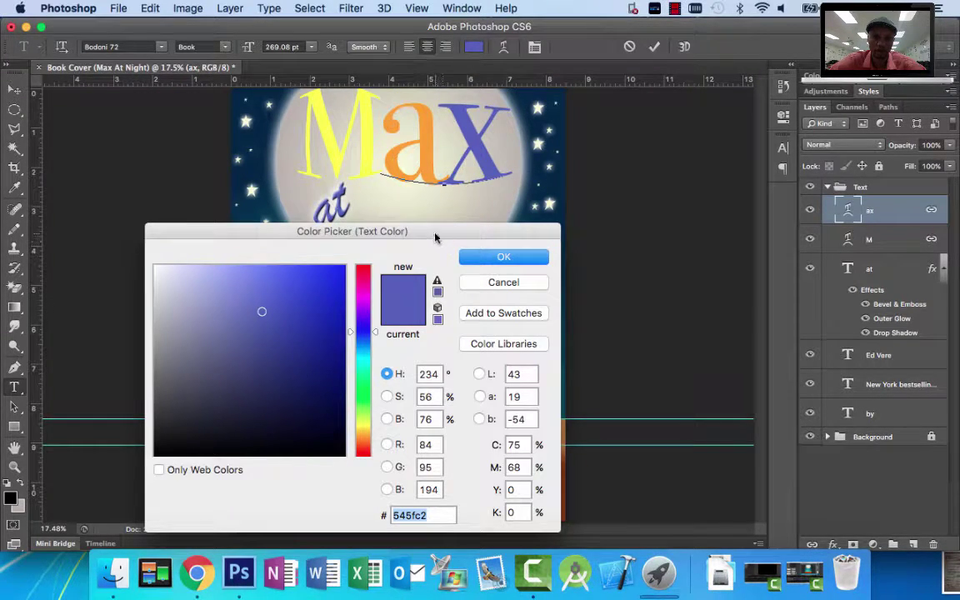
left_click_drag(435, 236, 669, 225)
left_click(319, 467)
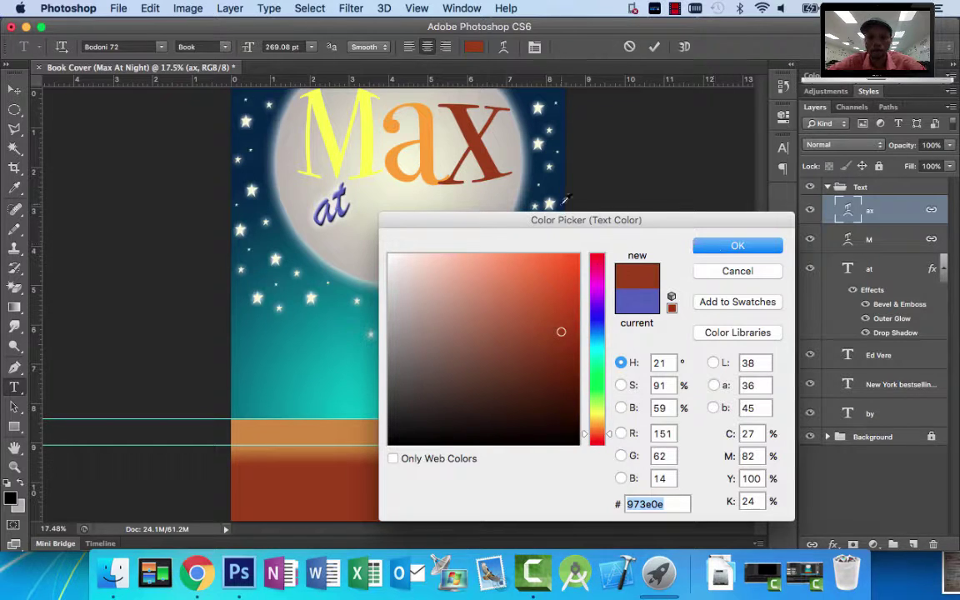
left_click(389, 131)
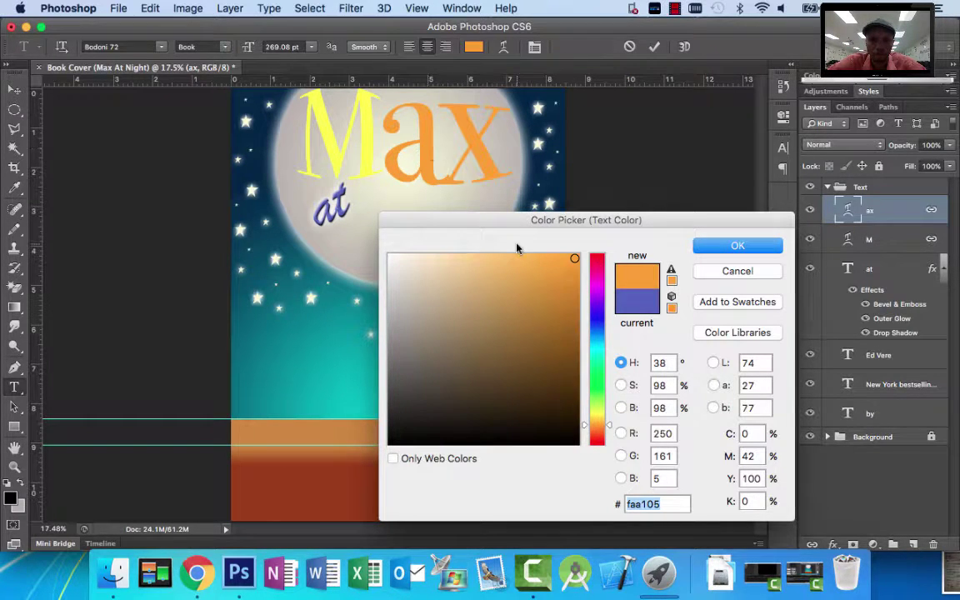
left_click(565, 315)
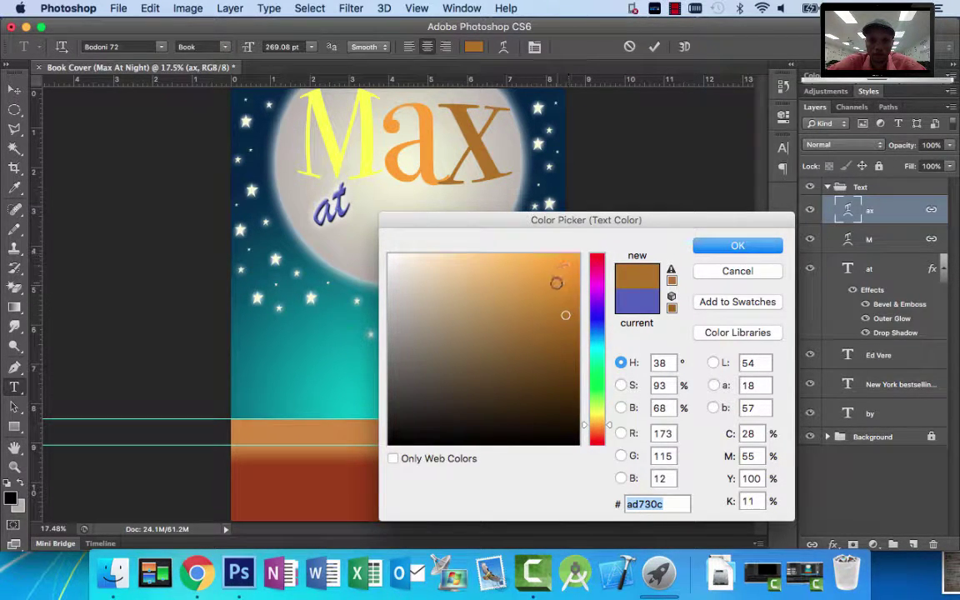
left_click(524, 281)
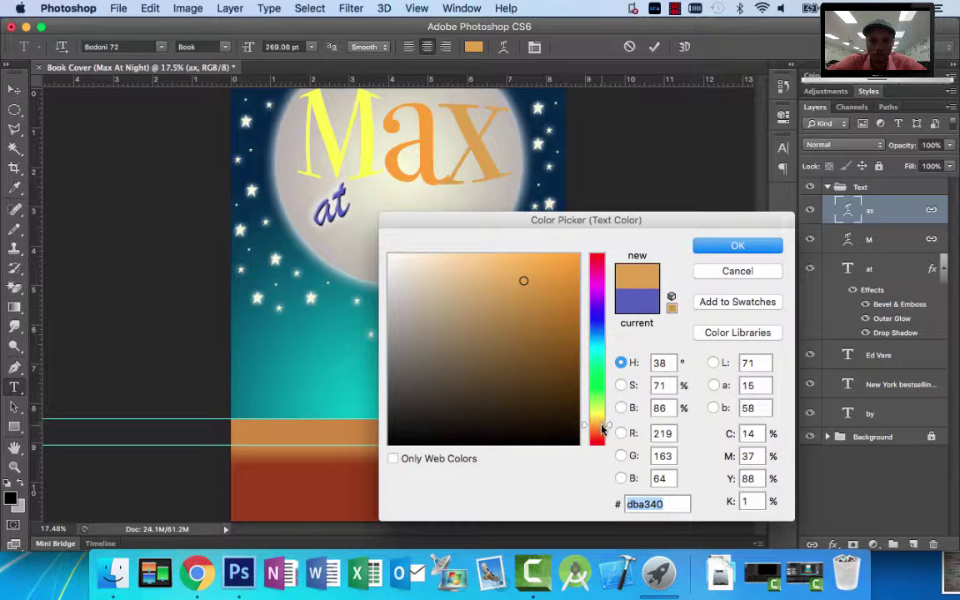
left_click_drag(601, 427, 601, 434)
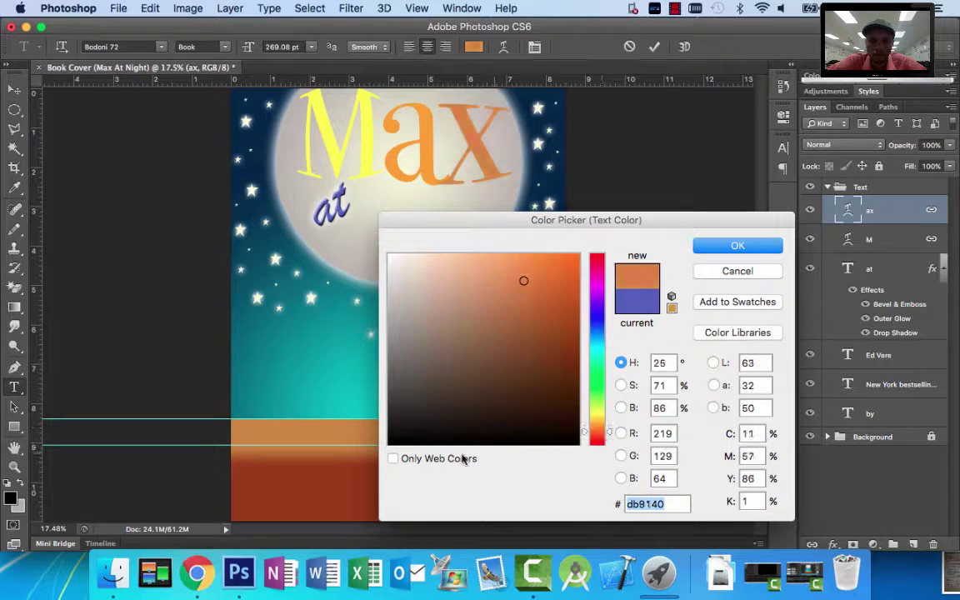
left_click(566, 292)
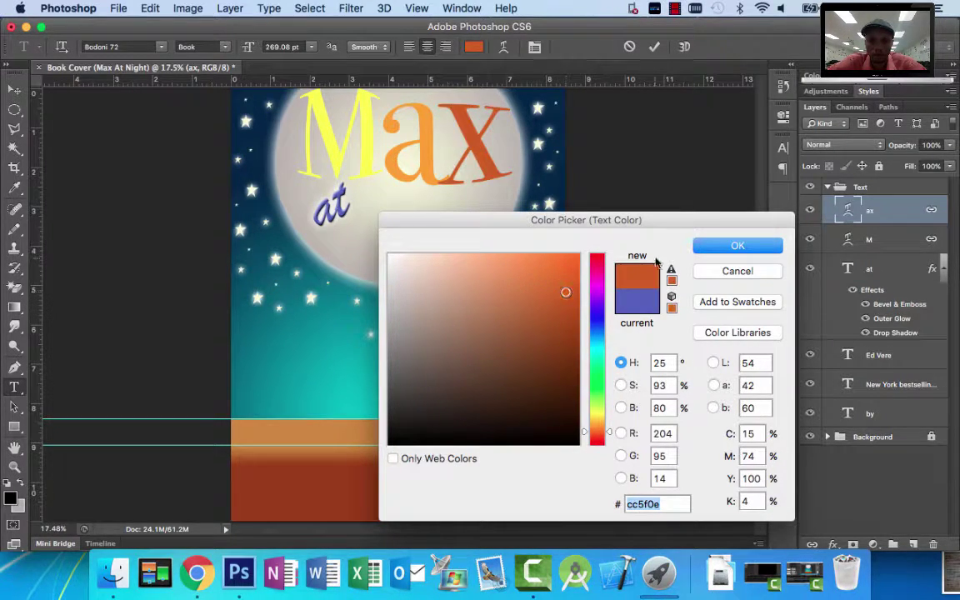
key("Return")
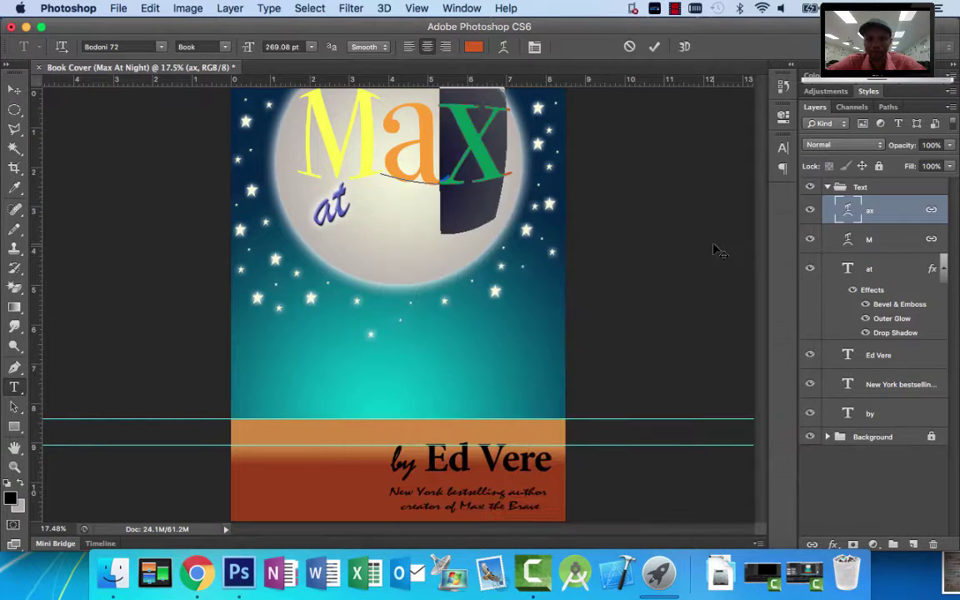
Compare the title colors with the reference cover in Chrome and commit the recolored "ax" text in Photoshop.
left_click(476, 138)
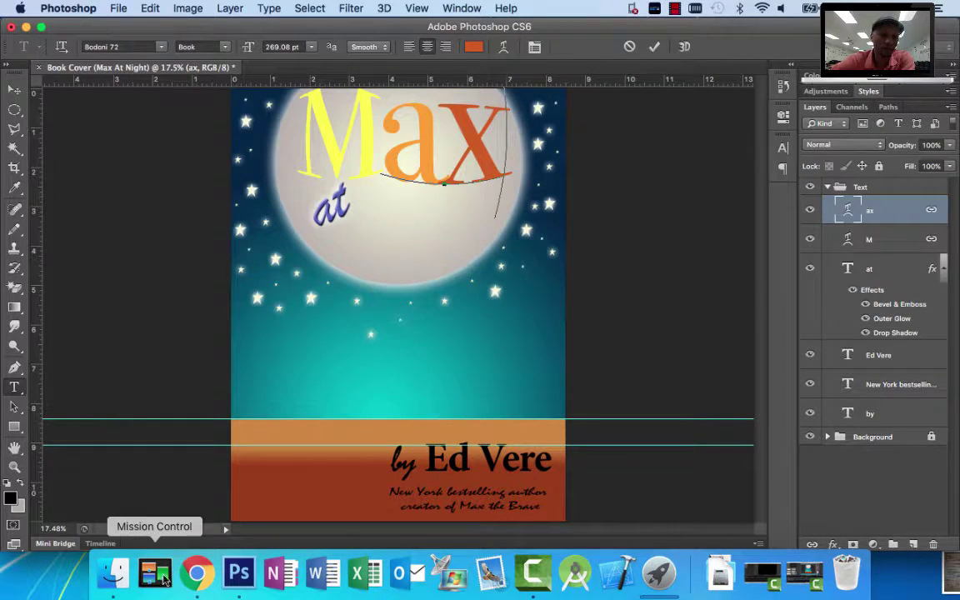
left_click(197, 573)
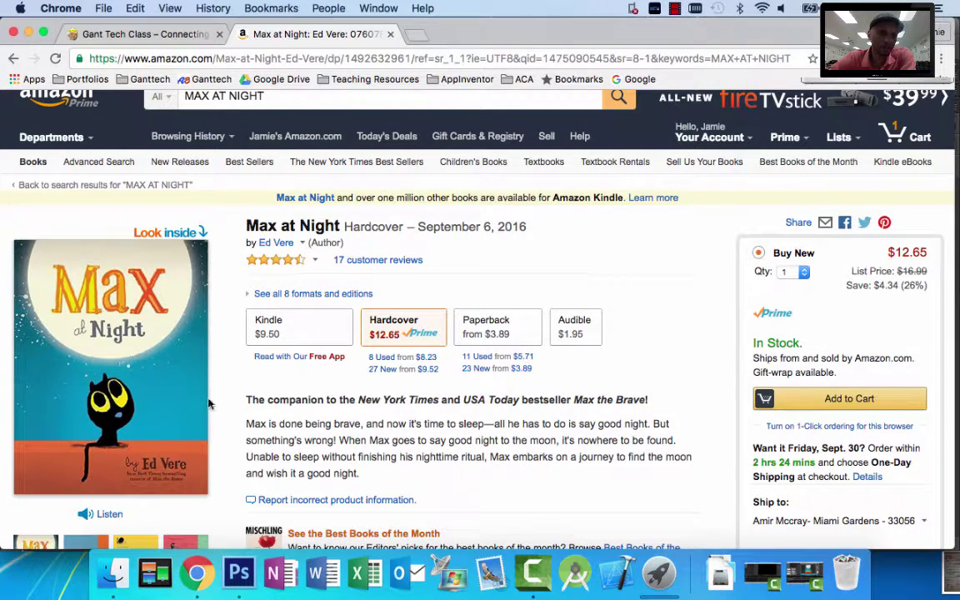
left_click(238, 573)
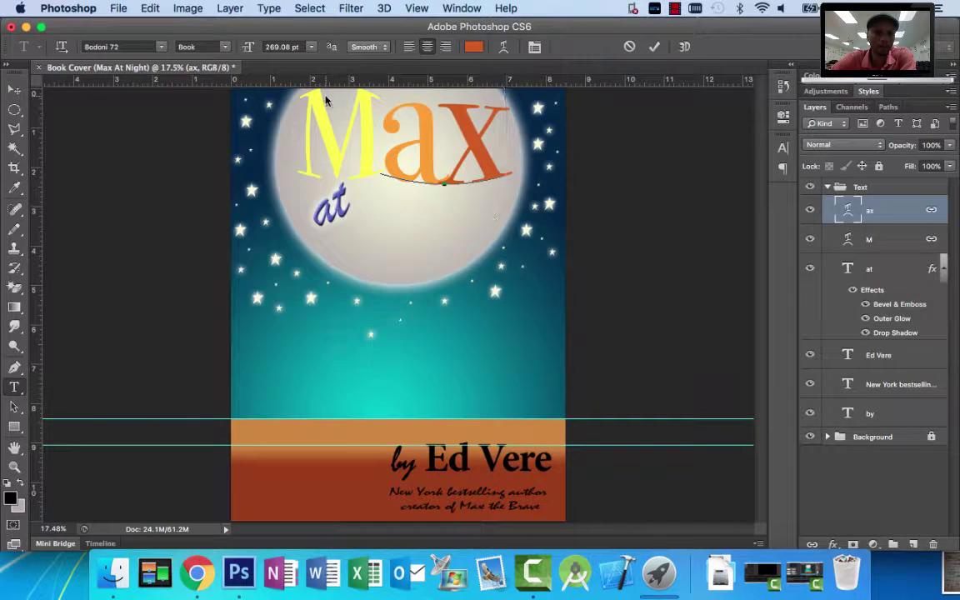
left_click(654, 48)
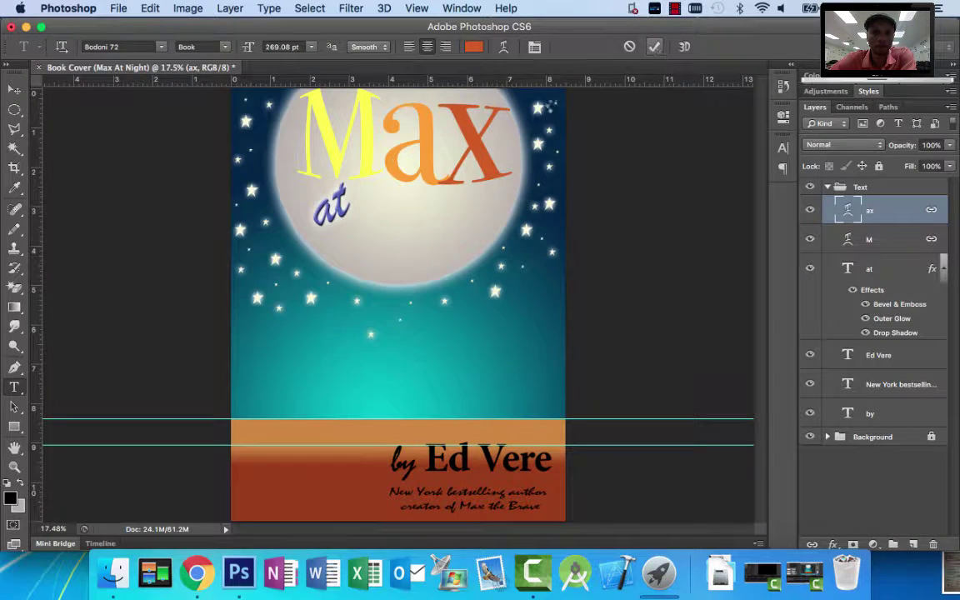
key("v")
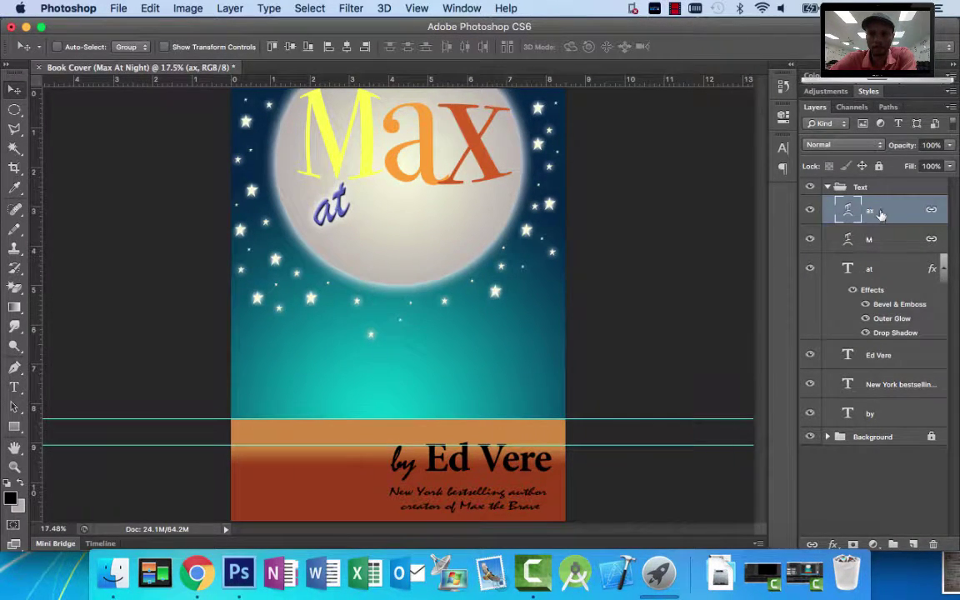
Add a black Stroke effect of 16 px to the "ax" layer, try the Inside position, and settle on Center.
left_click(833, 543)
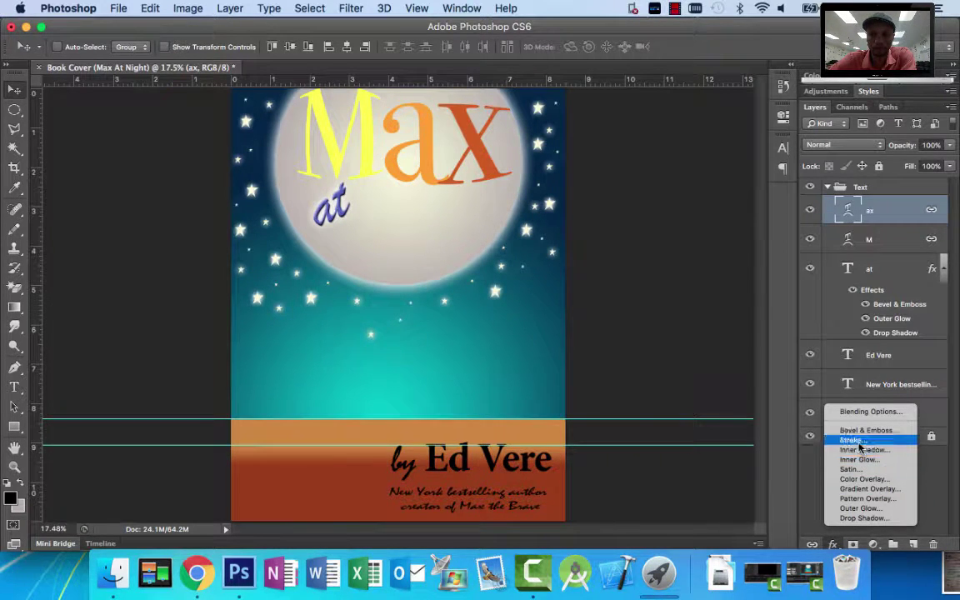
left_click(854, 440)
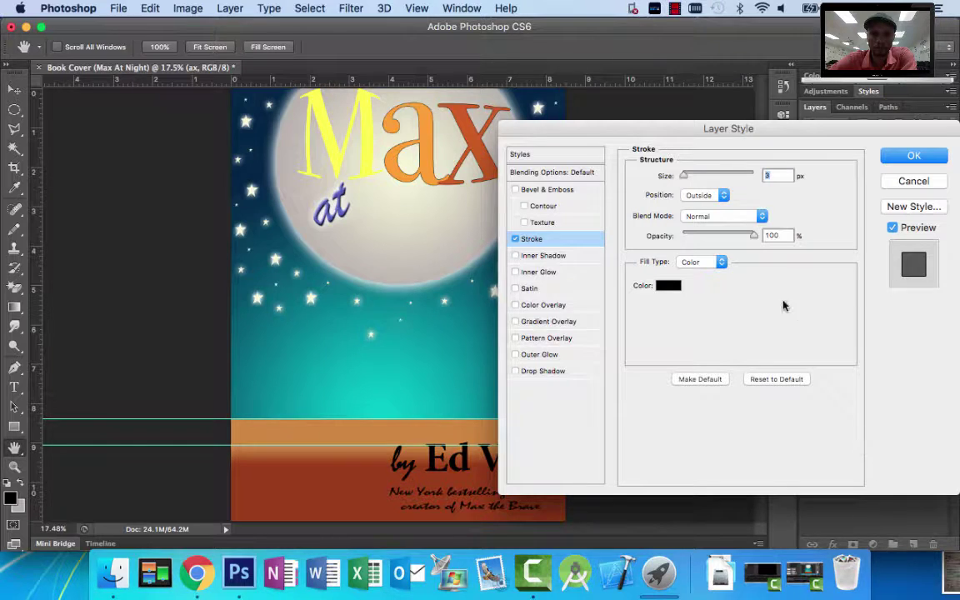
left_click_drag(684, 175, 691, 178)
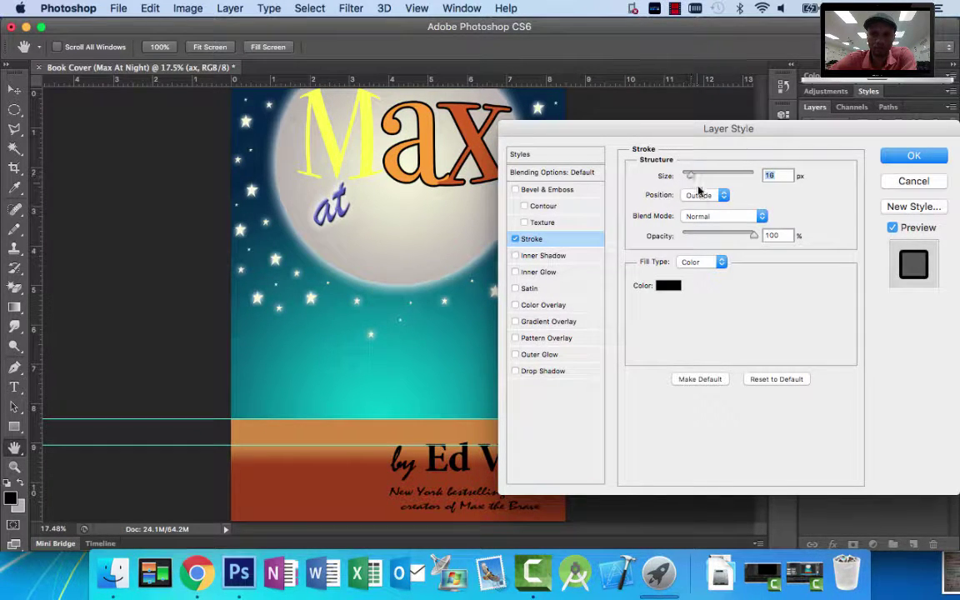
left_click(704, 195)
left_click(706, 208)
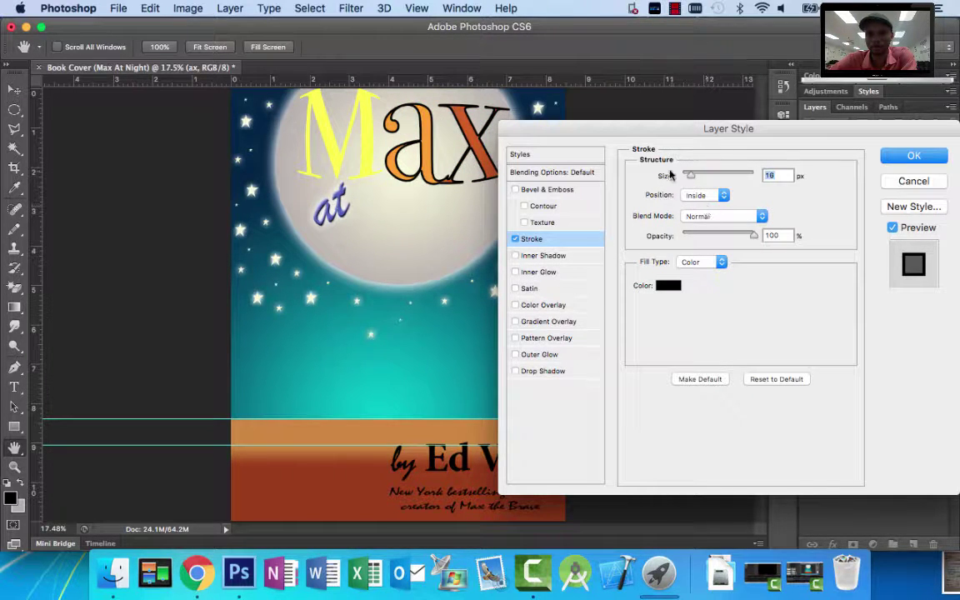
left_click(722, 197)
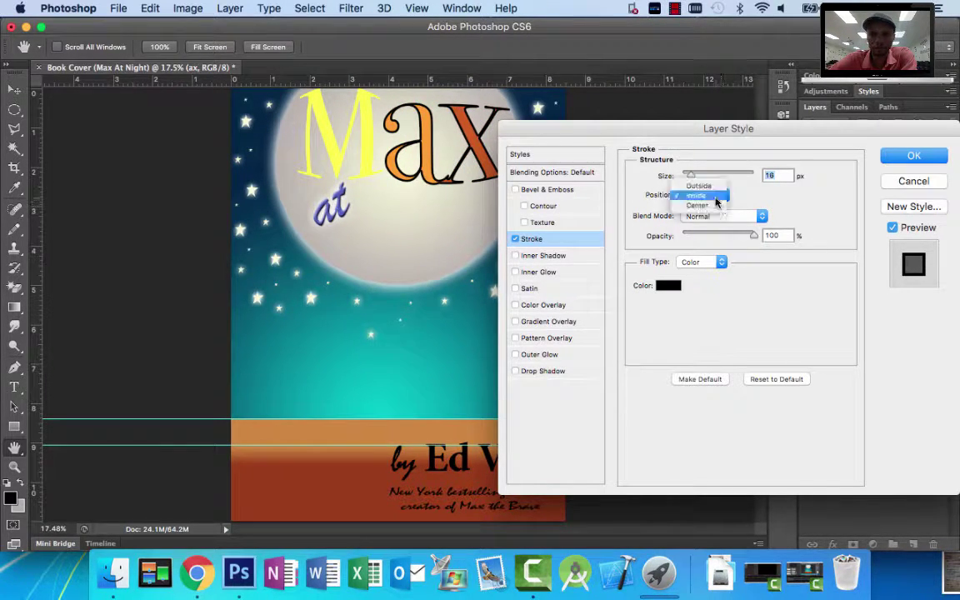
left_click(714, 208)
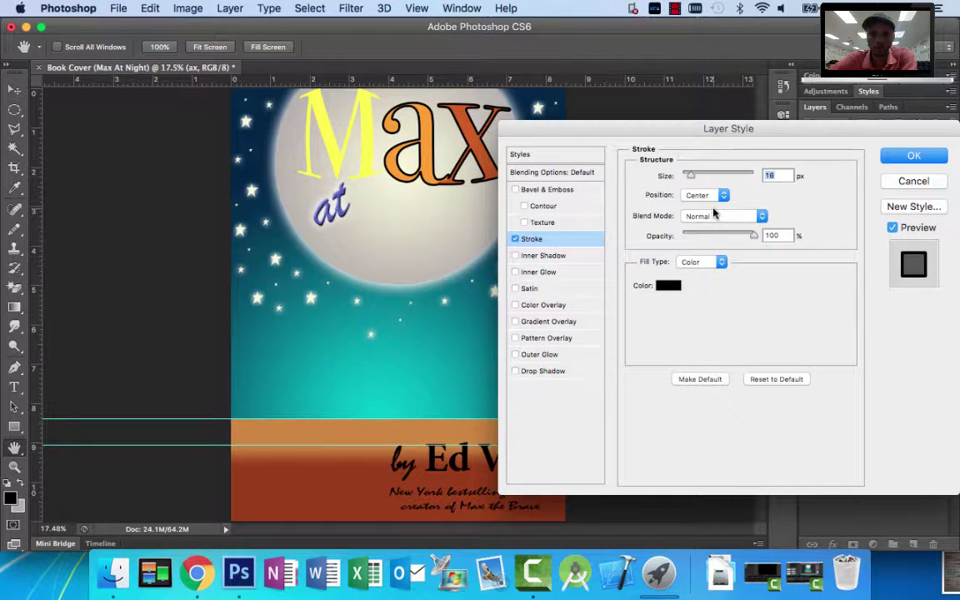
Color the "ax" stroke #973e0e sampled from the cover's ground, check the reference in Chrome, and apply the stroke in Photoshop at 32 px.
left_click(669, 286)
left_click(335, 481)
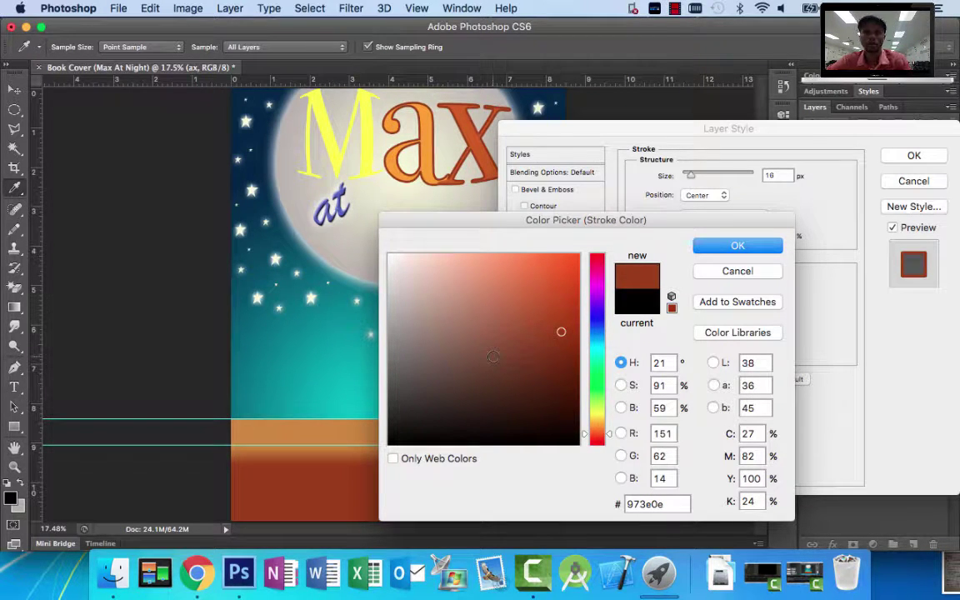
left_click(196, 575)
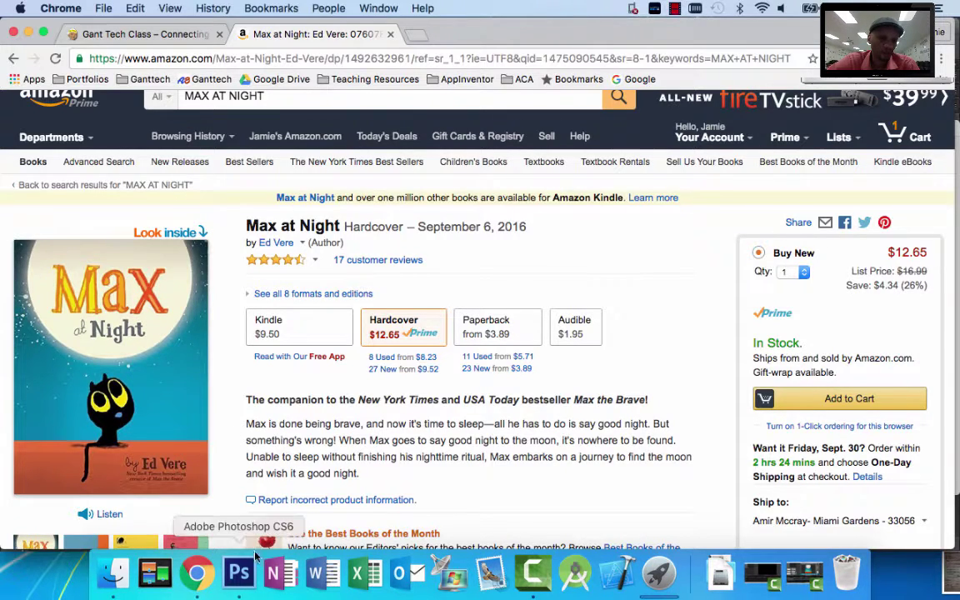
left_click(237, 575)
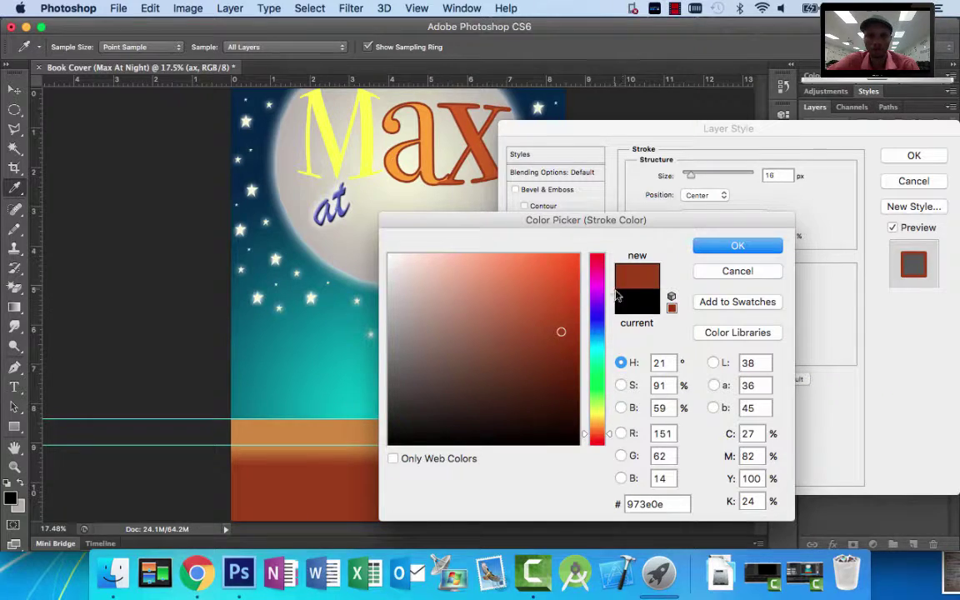
left_click(727, 247)
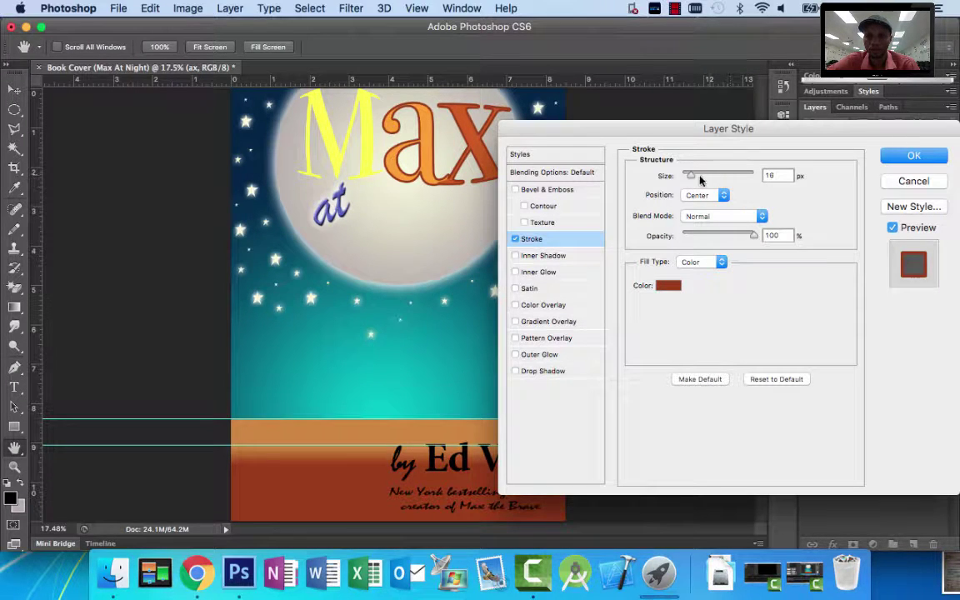
left_click_drag(690, 179, 696, 179)
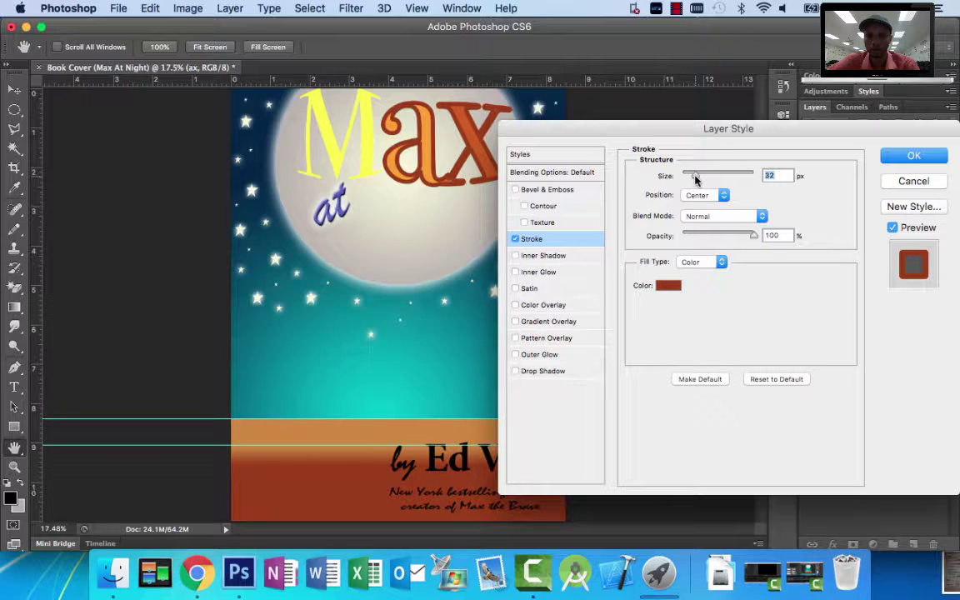
left_click(911, 158)
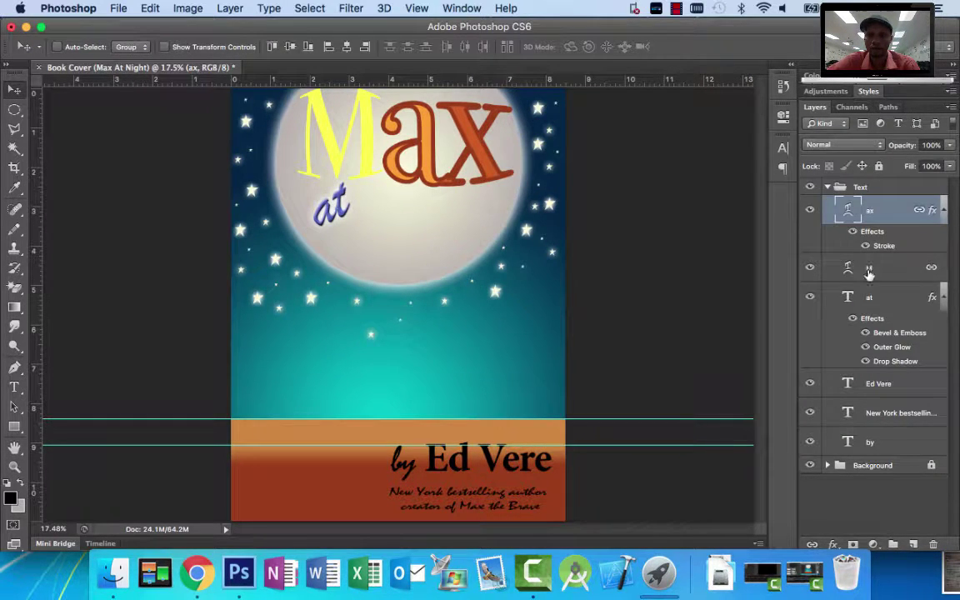
Add a 32 px outside Stroke effect to the "M" layer in #973e0e, sampled from the existing "ax" outline.
left_click(849, 268)
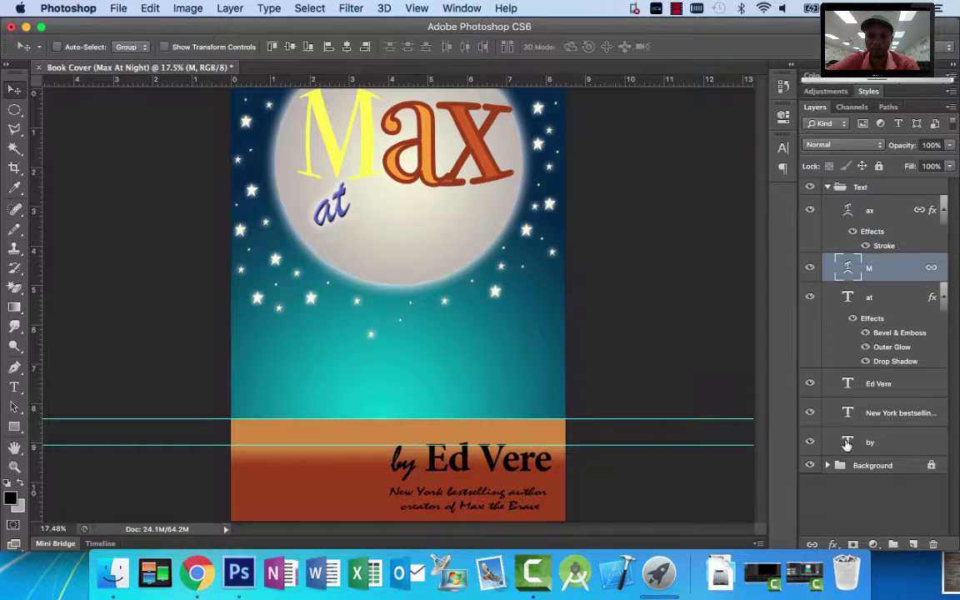
left_click(833, 544)
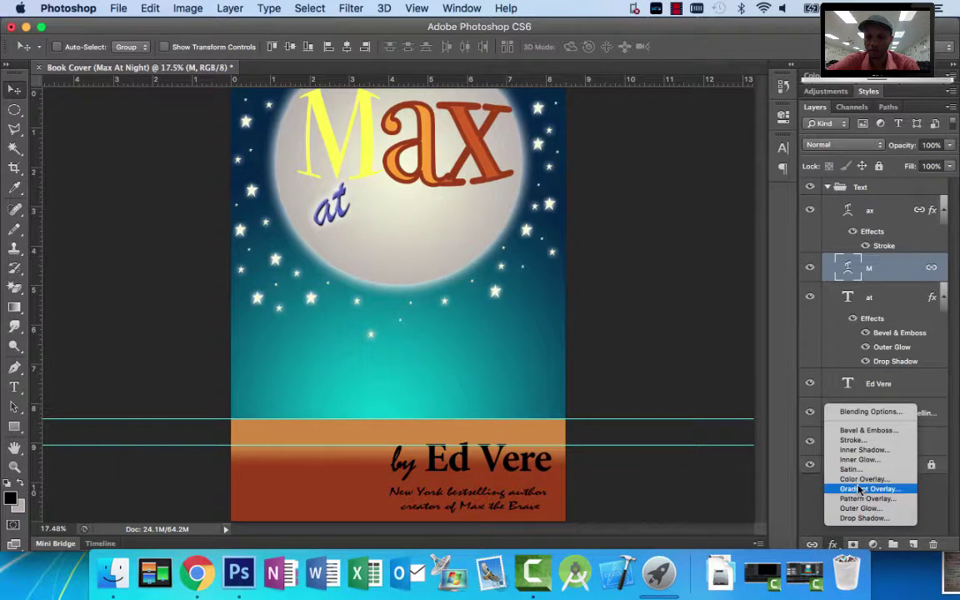
left_click(852, 440)
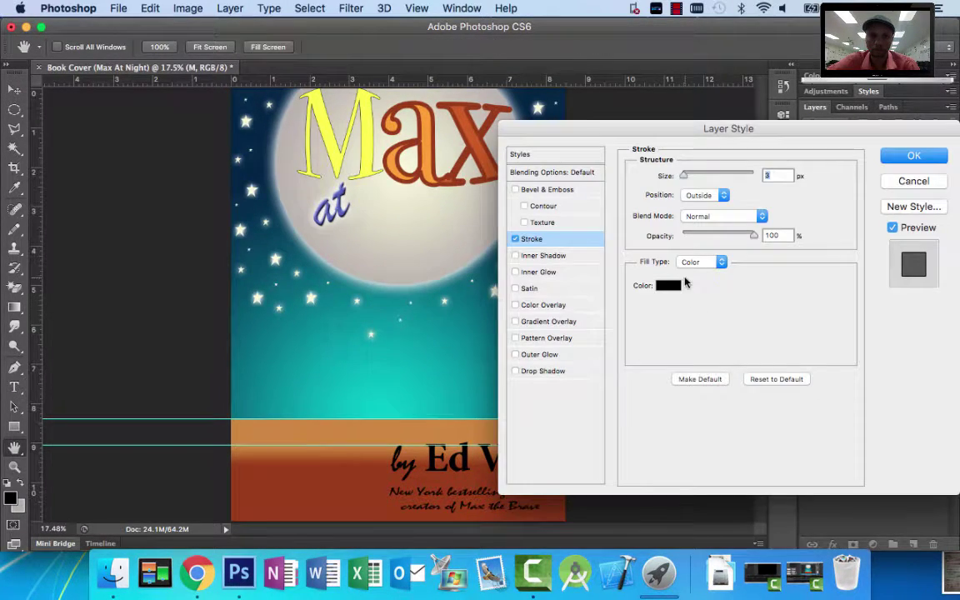
left_click(670, 286)
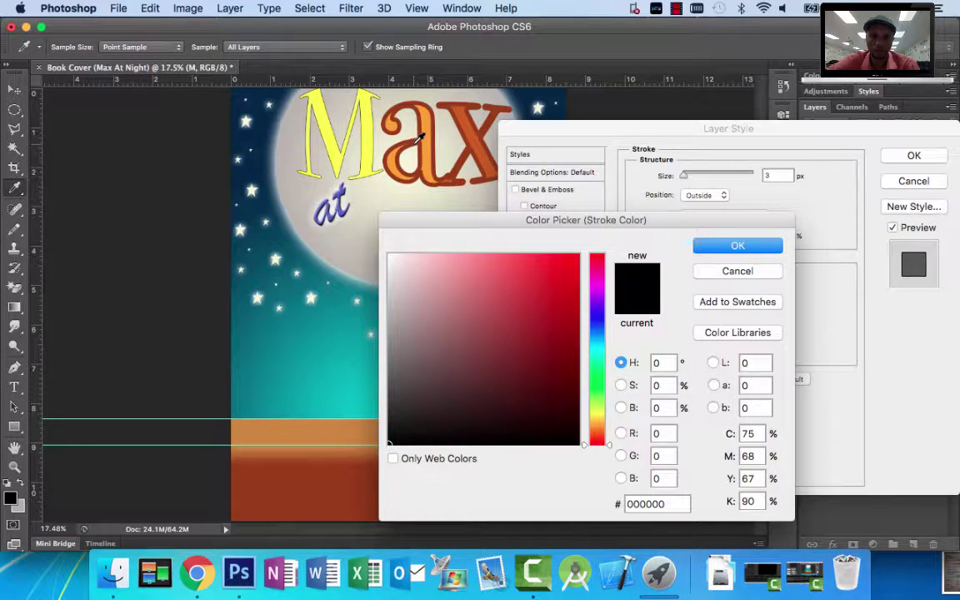
left_click(373, 130)
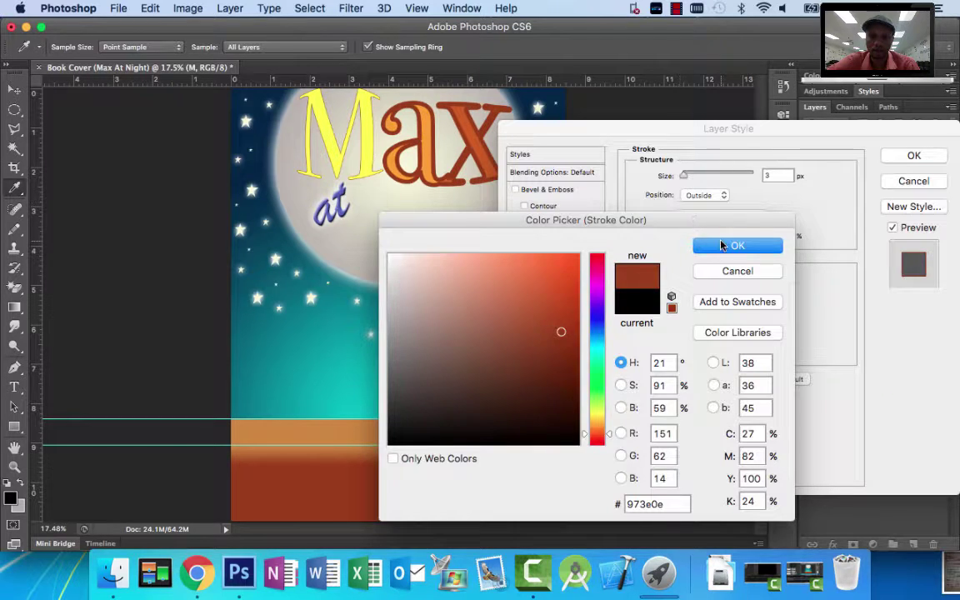
left_click(723, 245)
left_click(773, 176)
type("2")
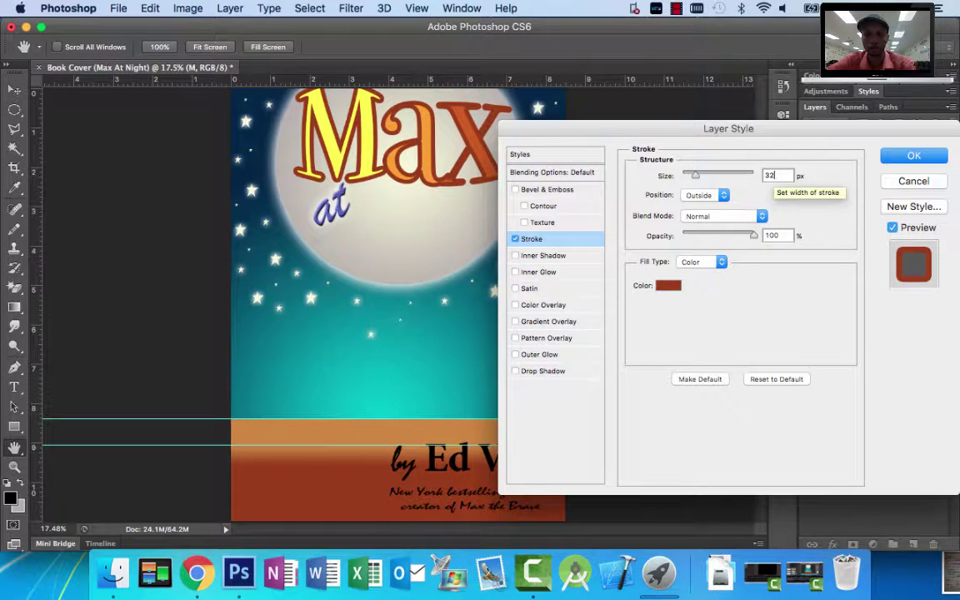
left_click(914, 155)
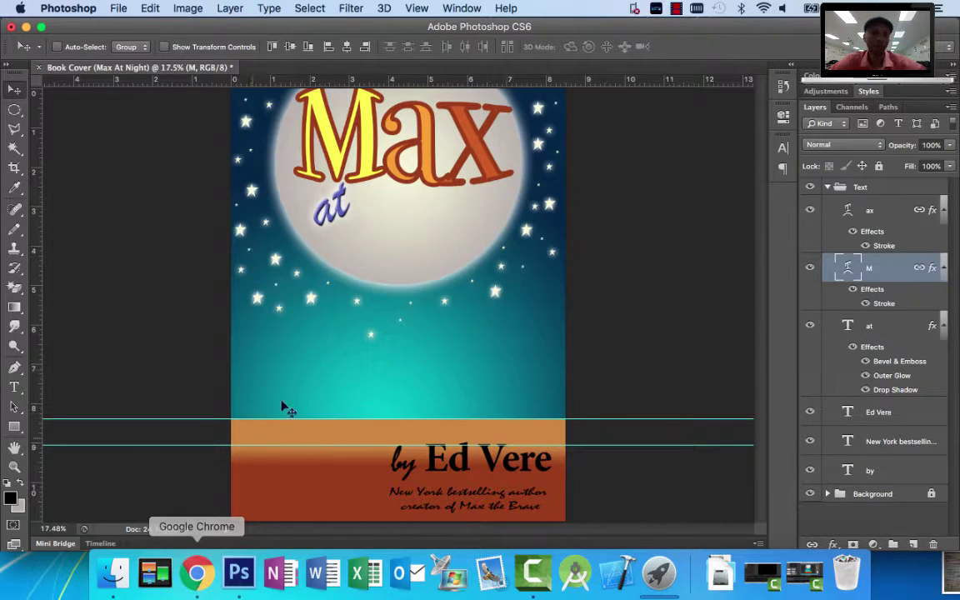
Check the reference cover in Chrome, and scale the linked title in Photoshop to about 82.7% width and 85.8% height within the moon.
left_click(196, 570)
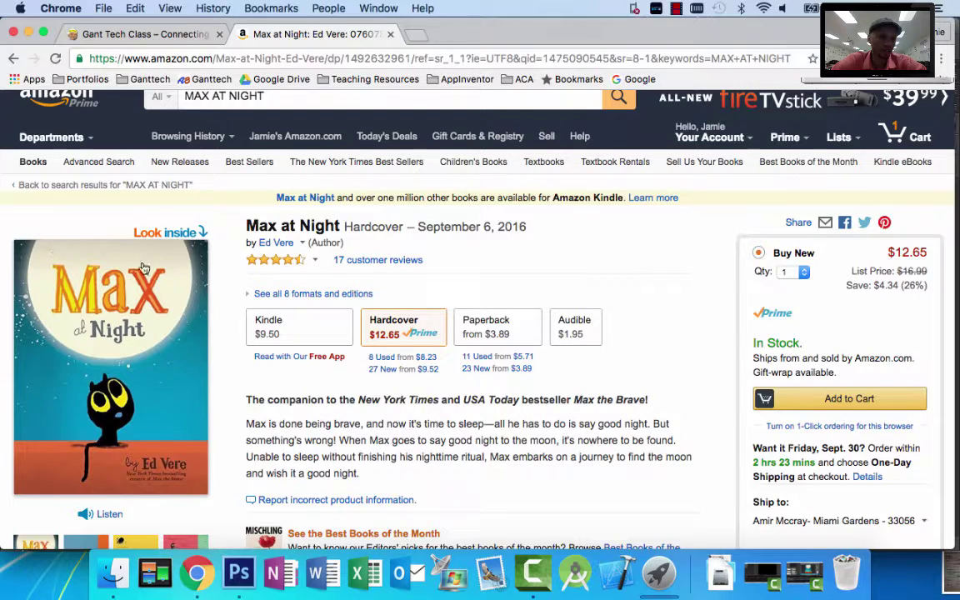
left_click(239, 572)
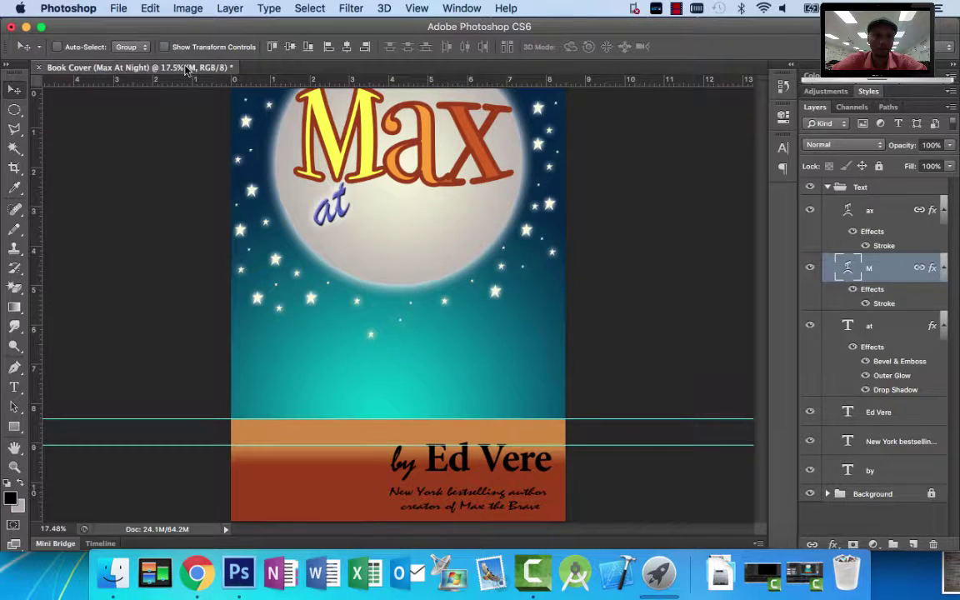
left_click(165, 46)
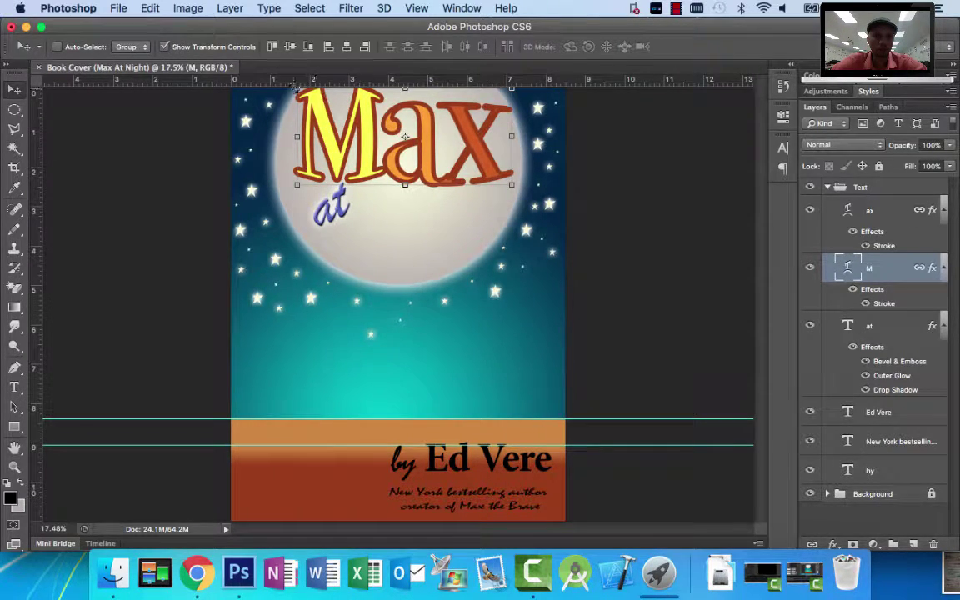
left_click_drag(296, 88, 338, 146)
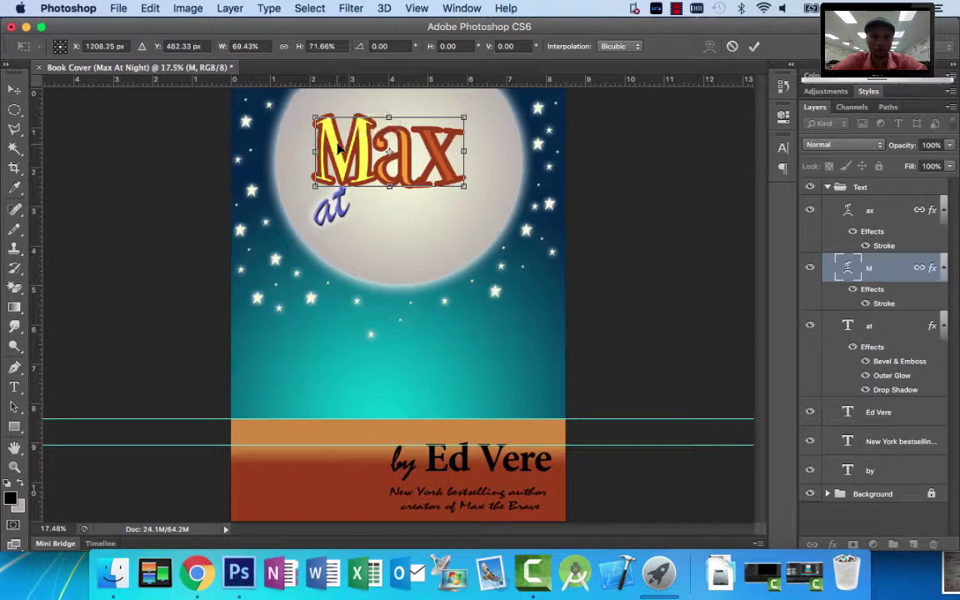
left_click_drag(463, 147, 483, 148)
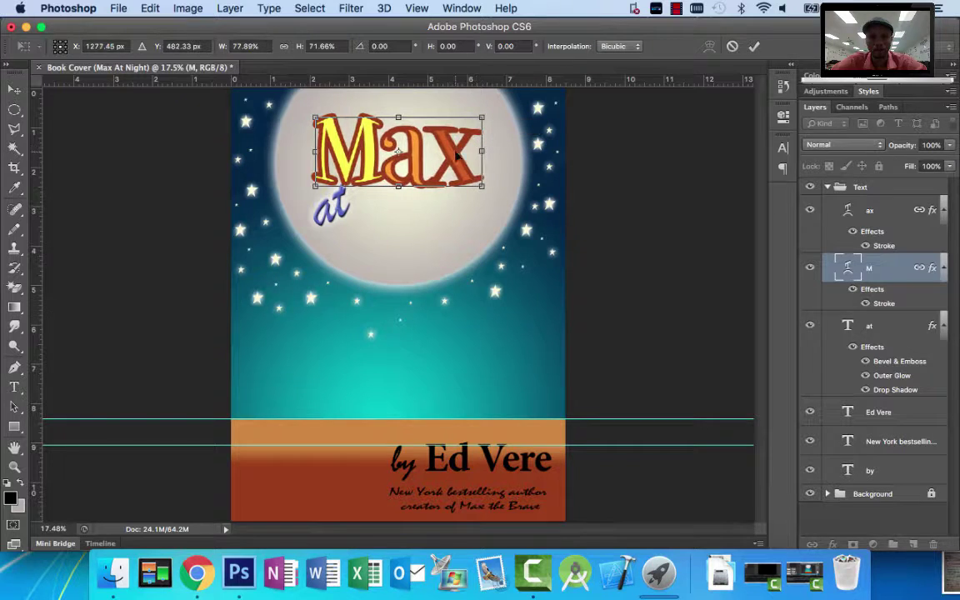
left_click_drag(315, 151, 303, 151)
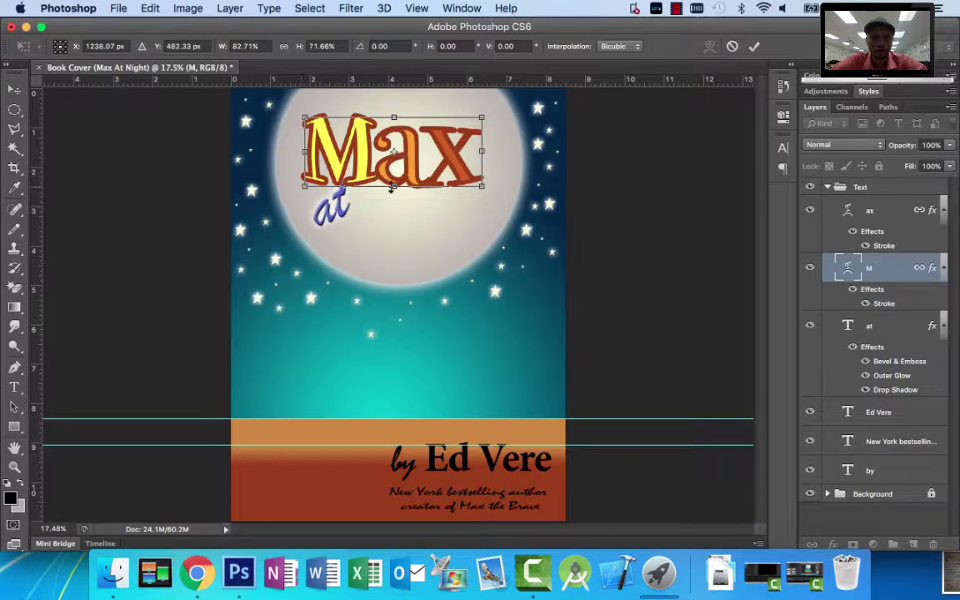
left_click_drag(392, 188, 394, 200)
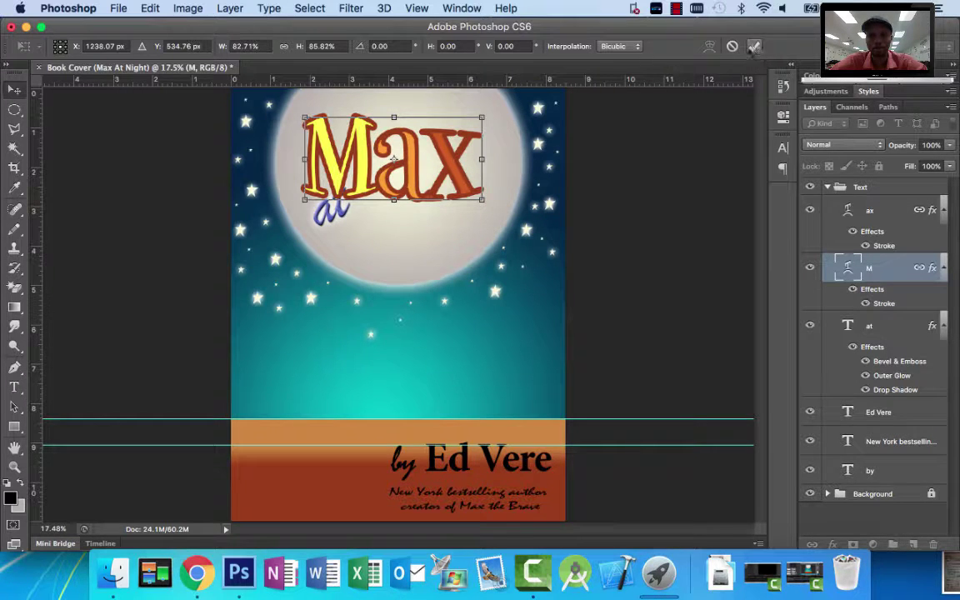
key("Return")
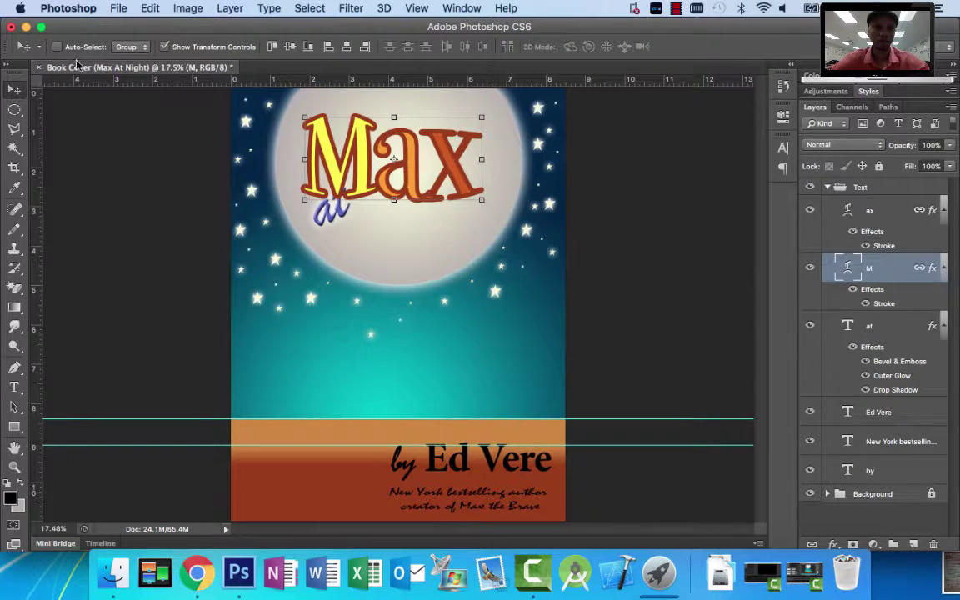
left_click(164, 46)
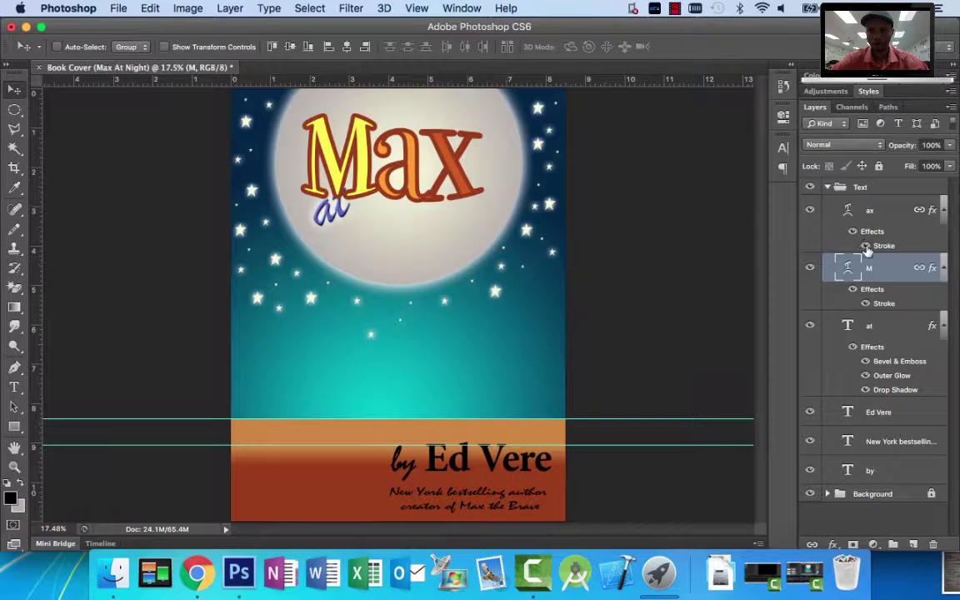
Move the word "at" down clear of the title's M, and compare the layout with the reference cover in Chrome.
left_click(848, 322)
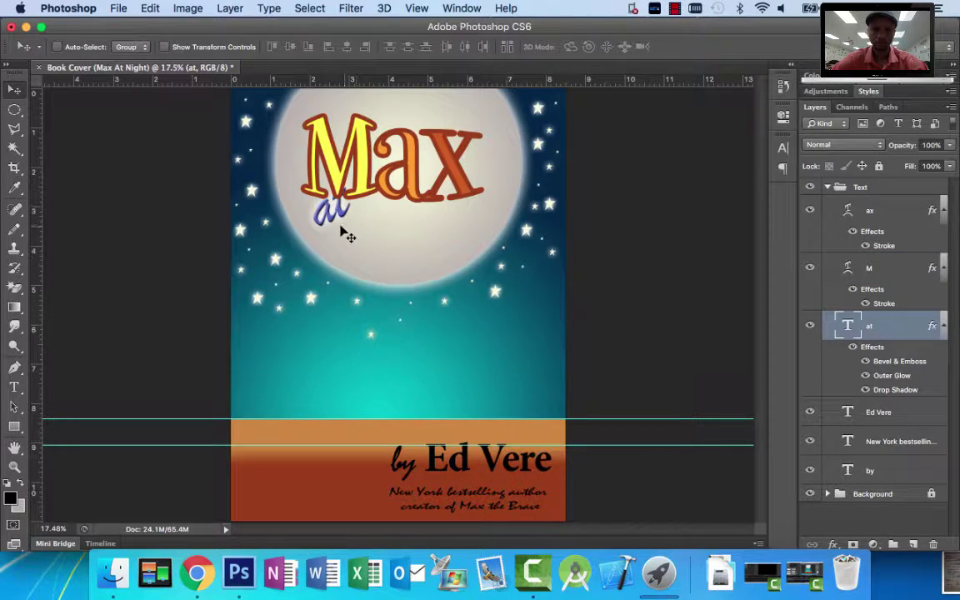
left_click_drag(342, 226, 348, 244)
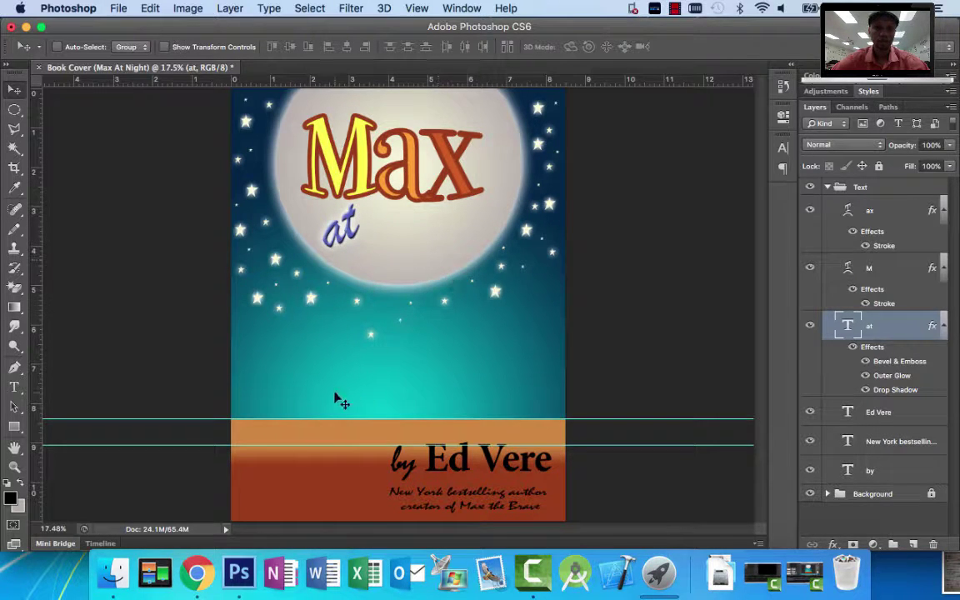
left_click(197, 571)
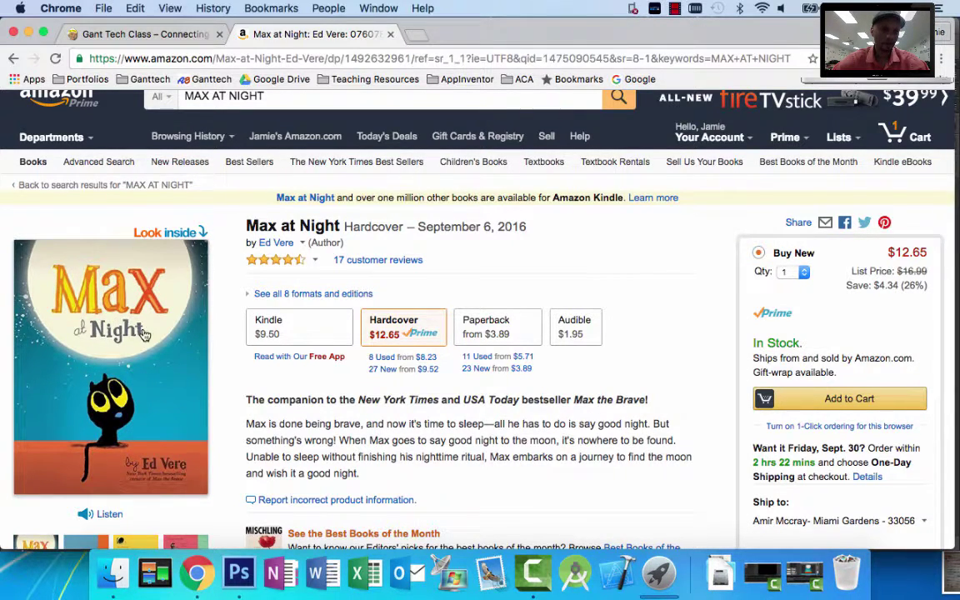
left_click(239, 573)
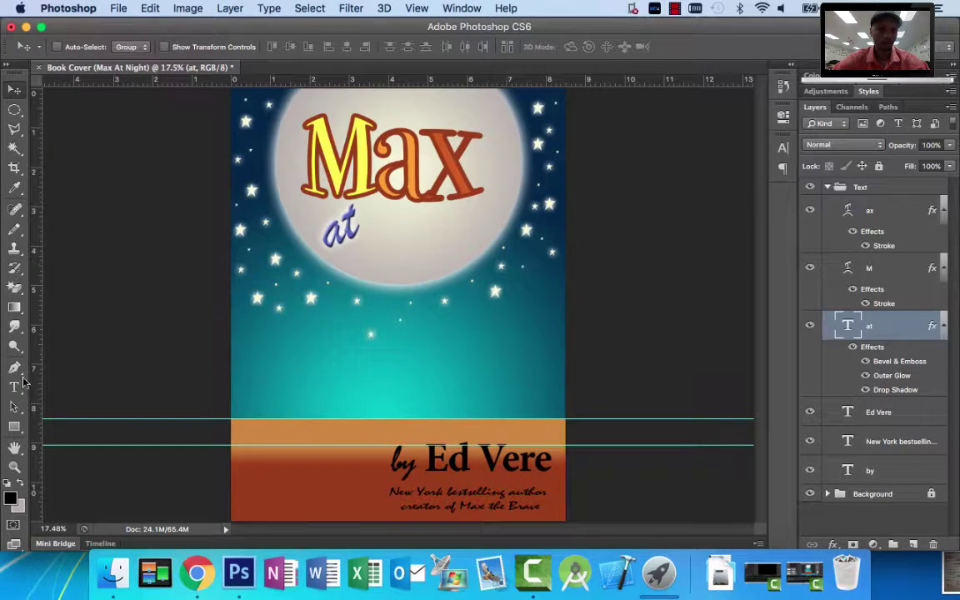
Add a new text layer reading "Night" on the moon, just after "at" and beneath the title.
left_click(25, 390)
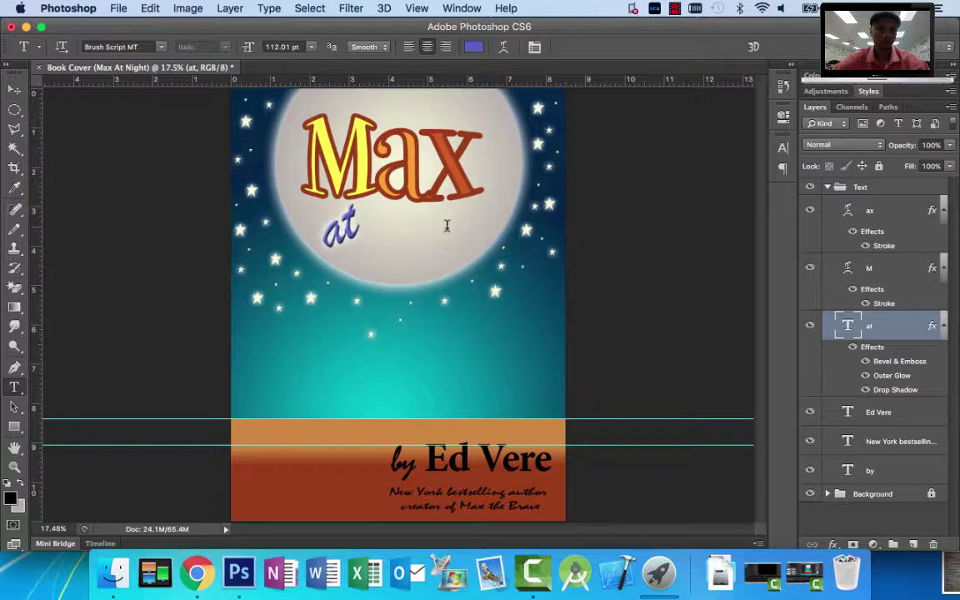
left_click(408, 242)
type("N")
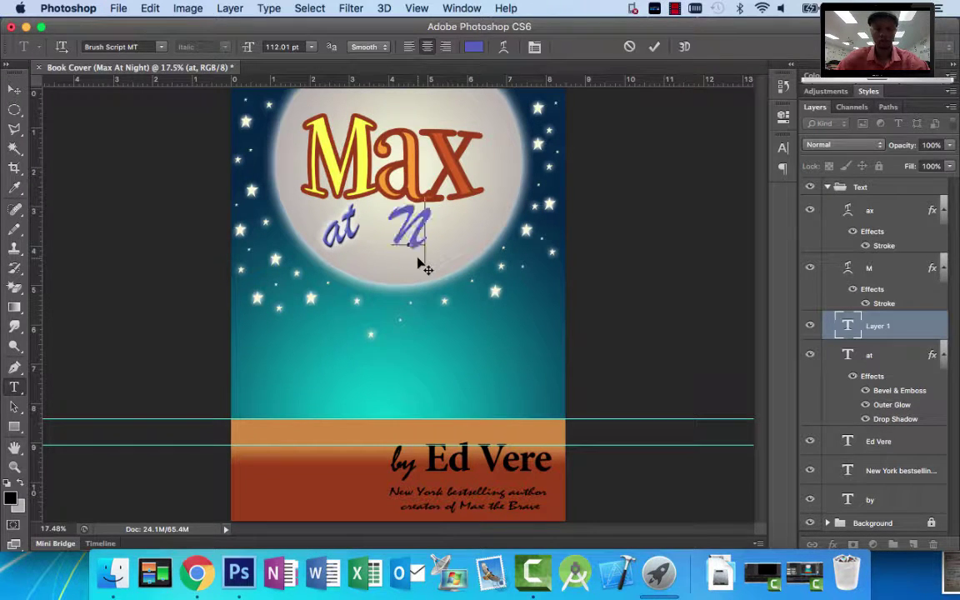
type("ight")
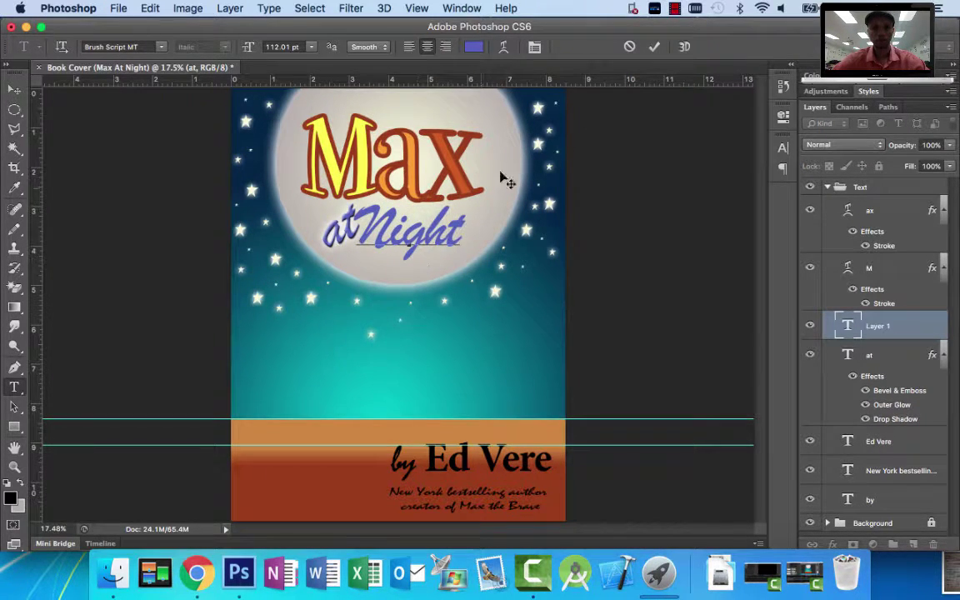
Commit the "Night" text, and check which font the title's "M" layer uses.
left_click(655, 46)
left_click_drag(521, 305, 566, 322)
left_click(631, 46)
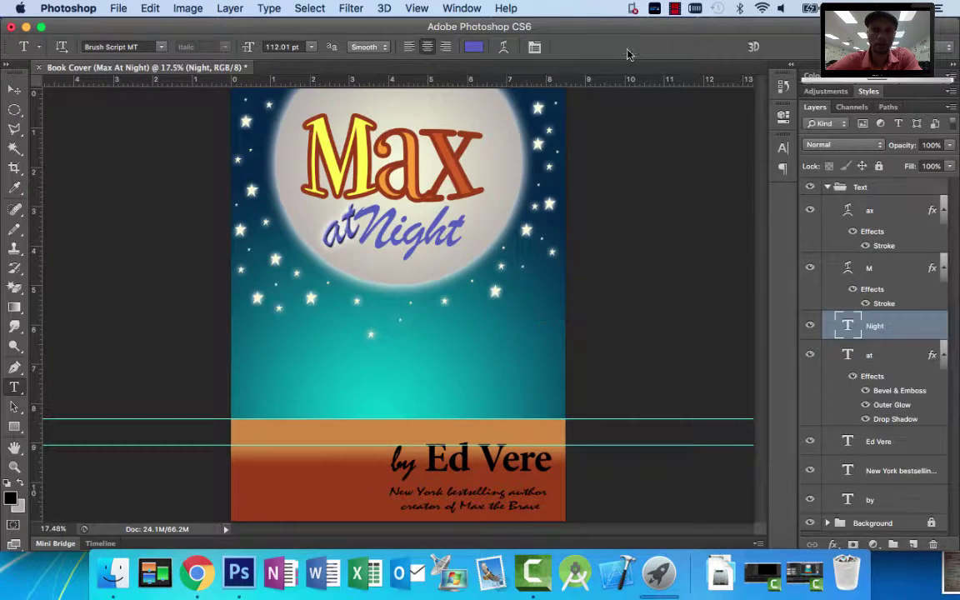
double_click(848, 268)
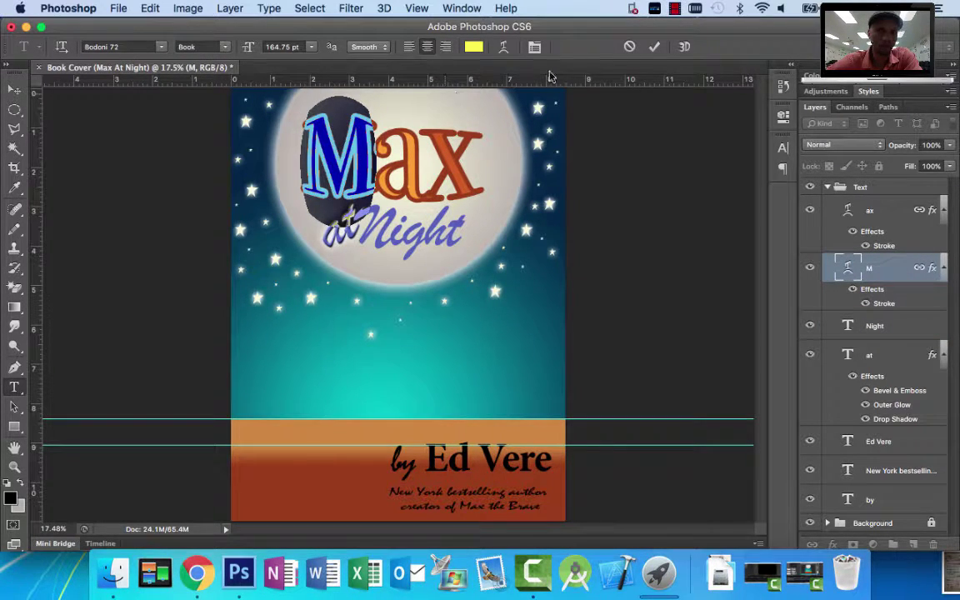
left_click(656, 48)
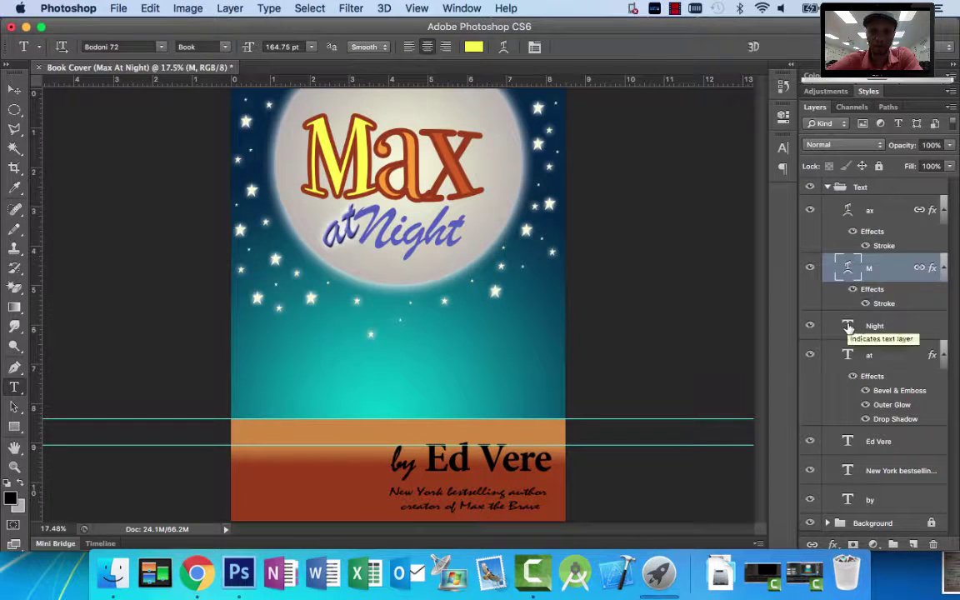
Set the font of the "Night" text layer to Bodoni 72.
double_click(849, 326)
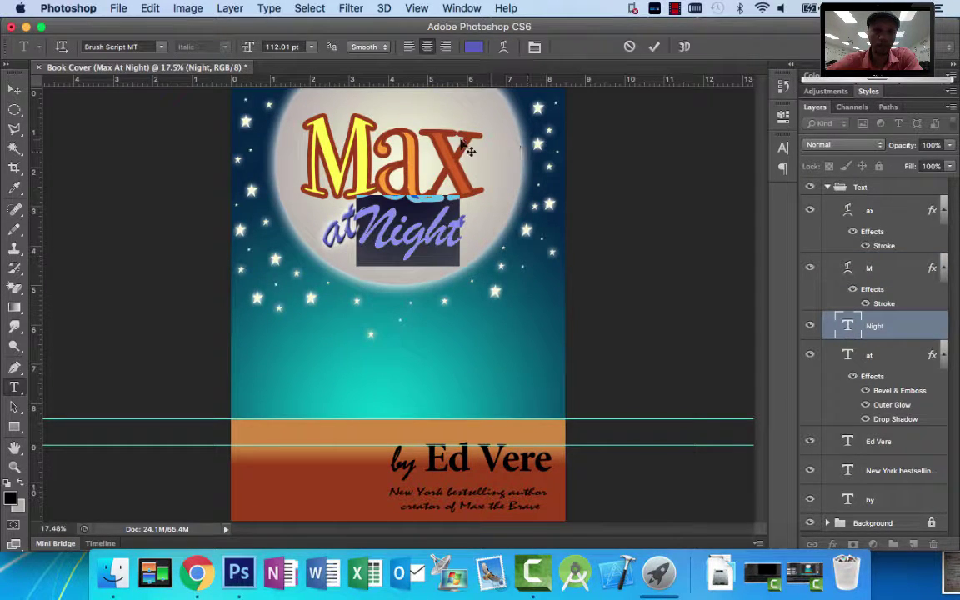
left_click(140, 47)
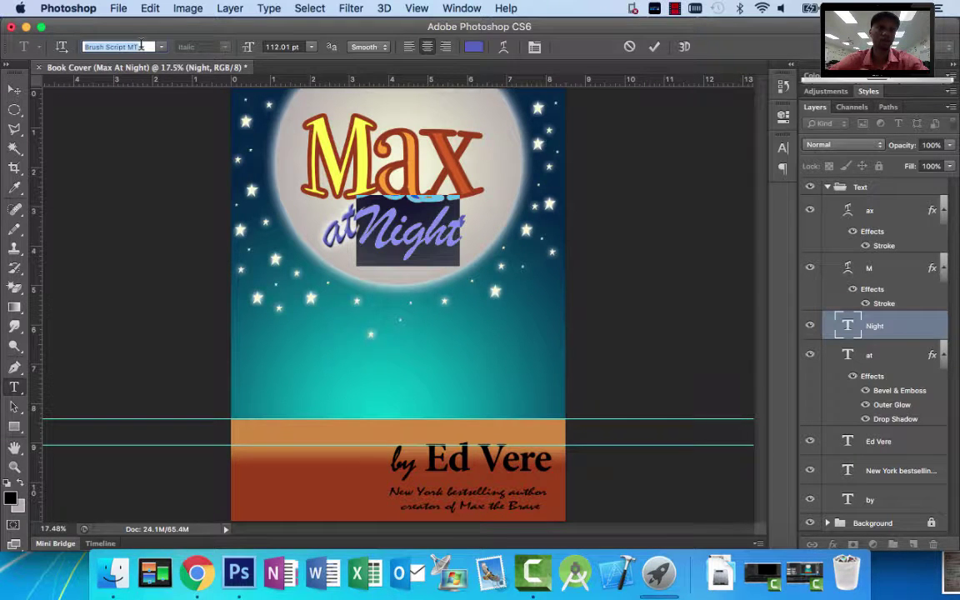
type("Bodoni 72")
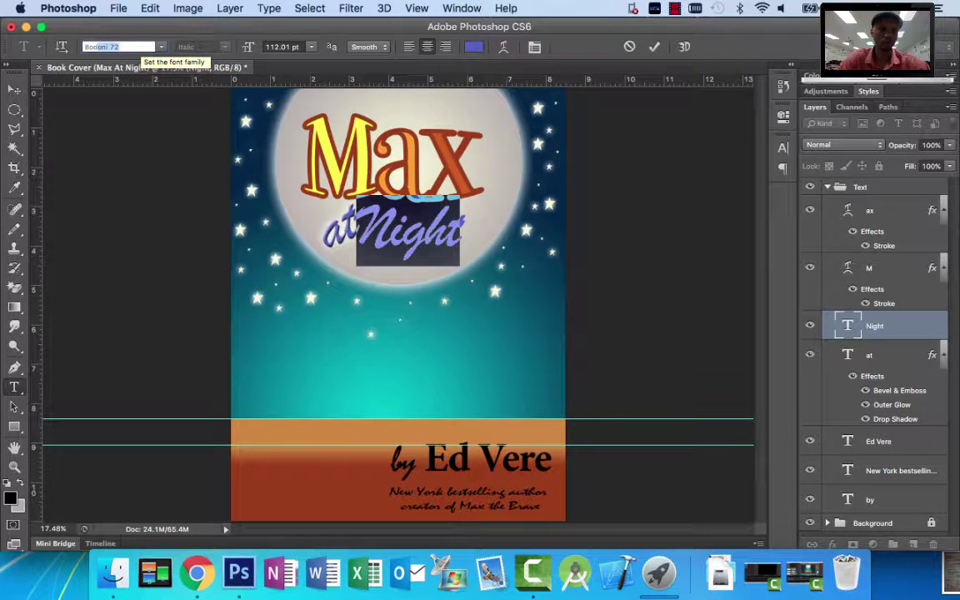
key("Return")
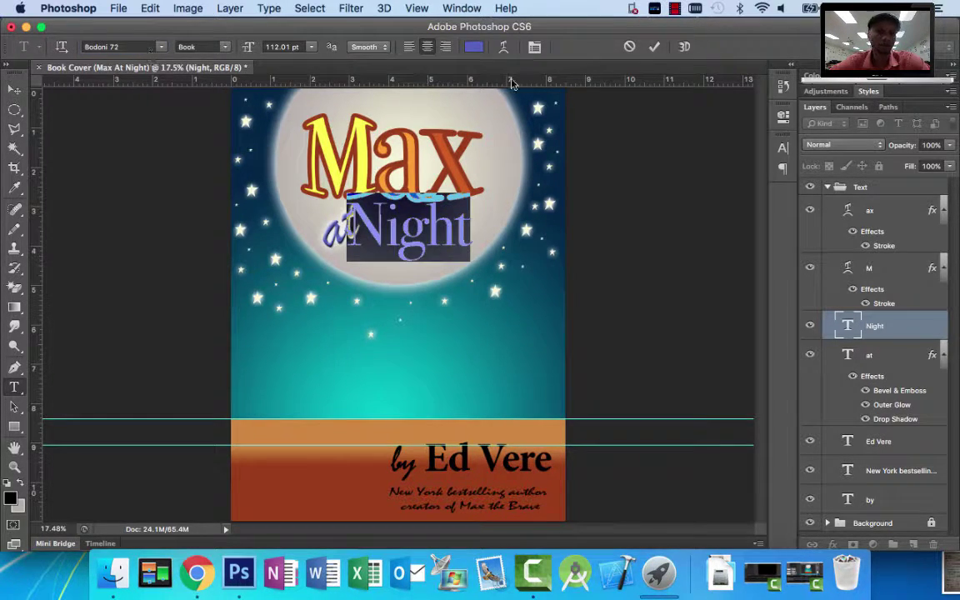
left_click(655, 47)
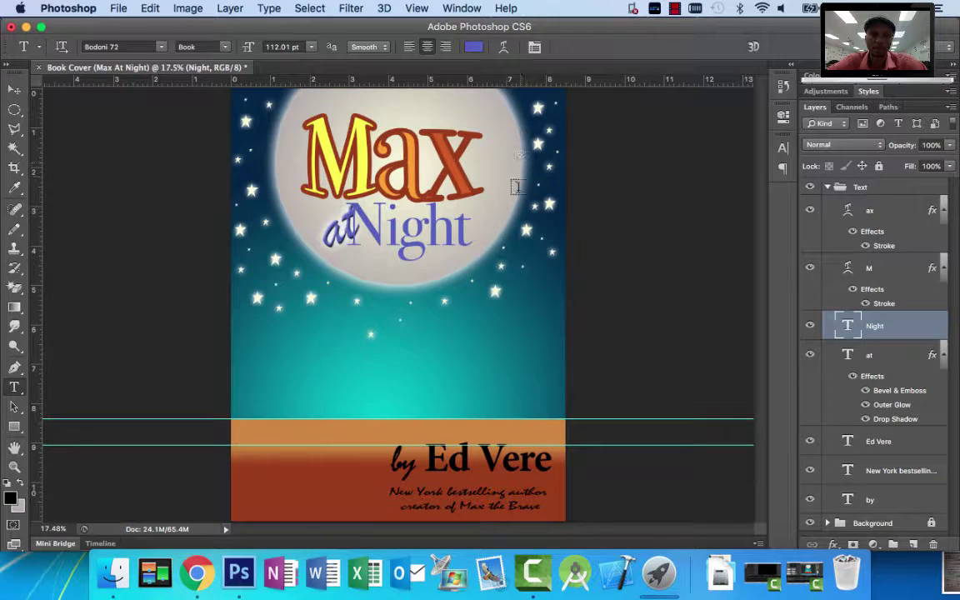
Reduce the "Night" text to 88.01 pt and move it clear of "at", beneath the title's "ax".
double_click(848, 326)
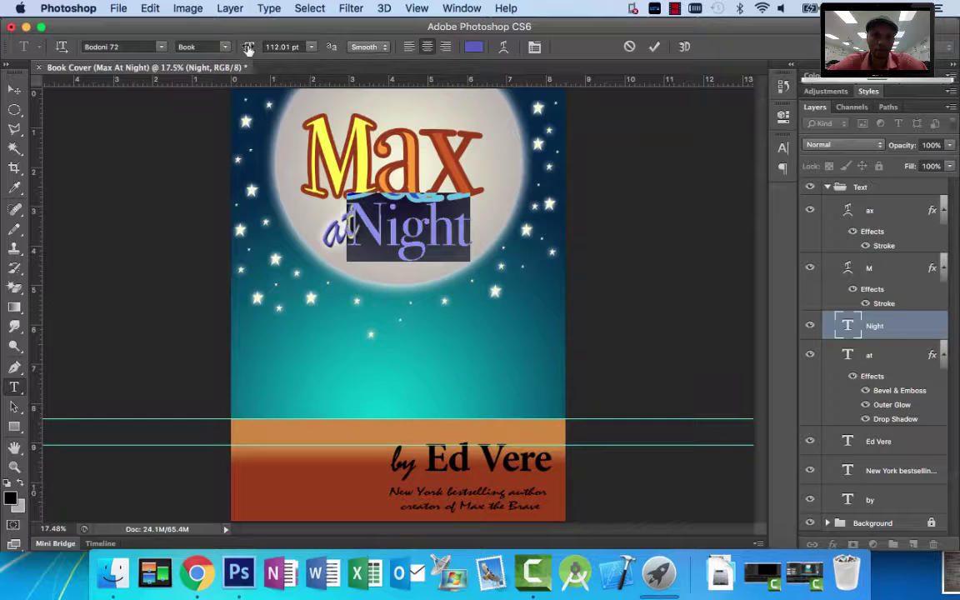
left_click_drag(248, 48, 202, 48)
left_click_drag(465, 272, 480, 281)
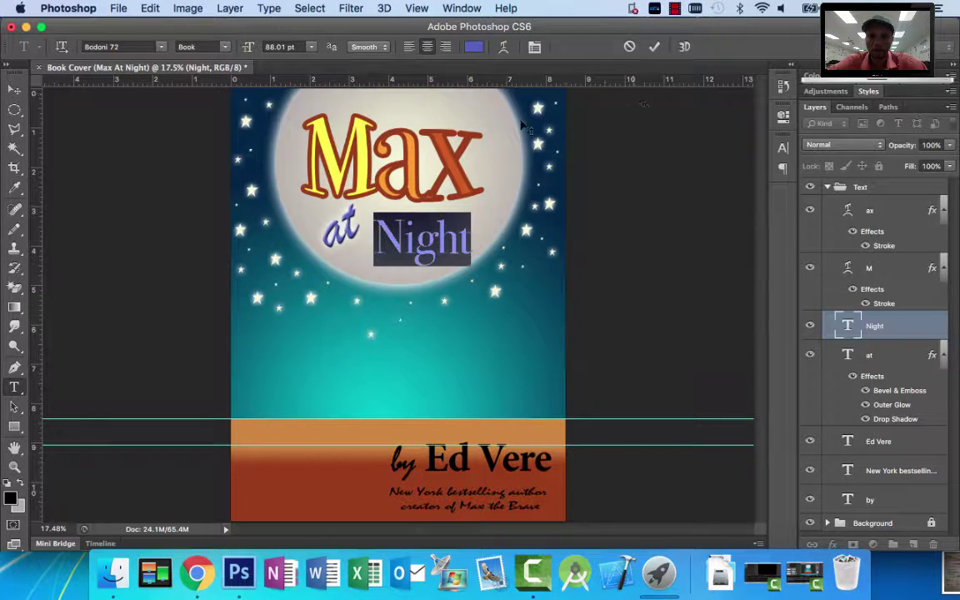
left_click(654, 47)
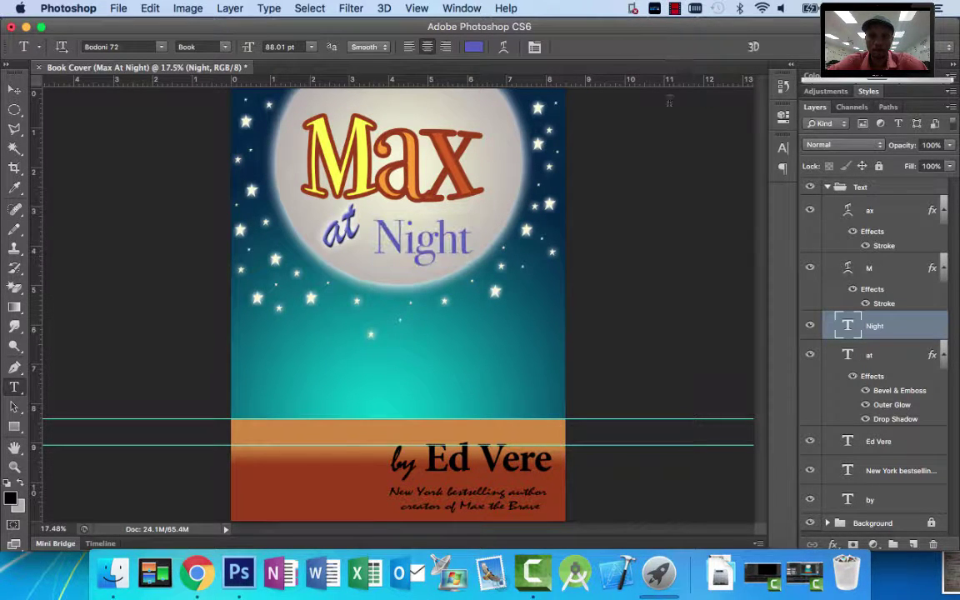
Check the reference cover's lettering in Chrome, and recolor the "Night" text in Photoshop to the muted blue #3d5c7b.
double_click(850, 332)
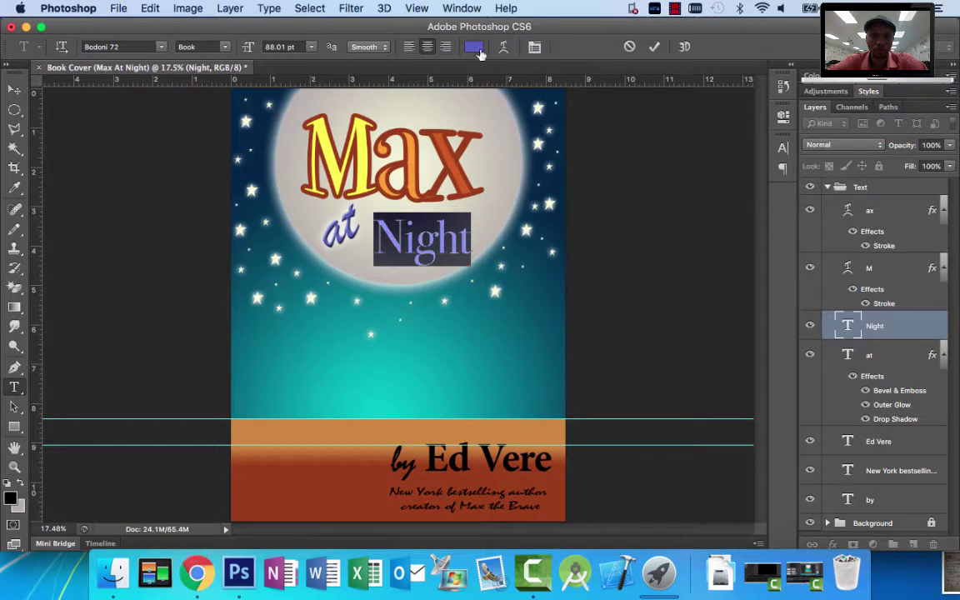
left_click(474, 48)
left_click(538, 118)
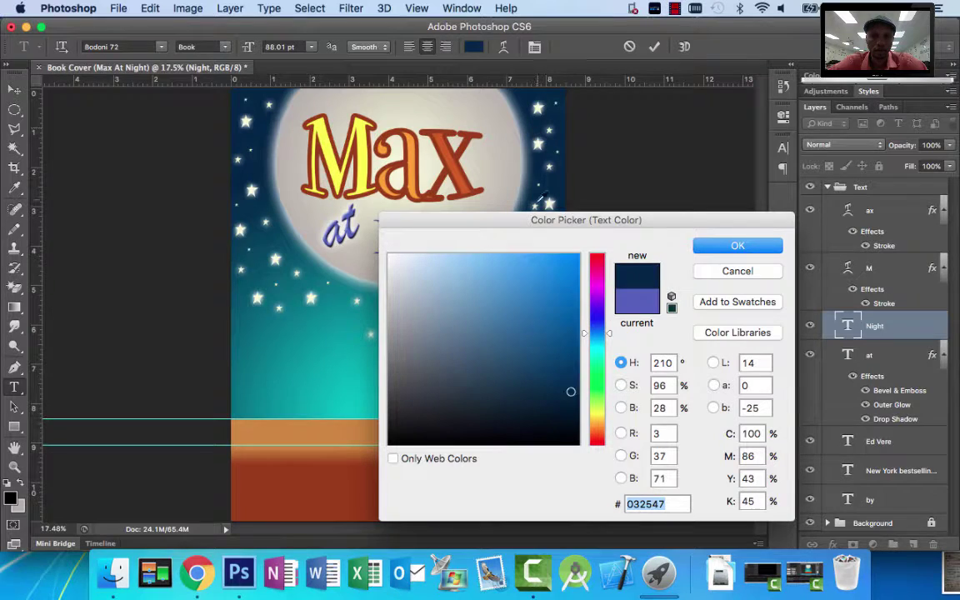
left_click_drag(491, 216, 595, 177)
left_click(198, 574)
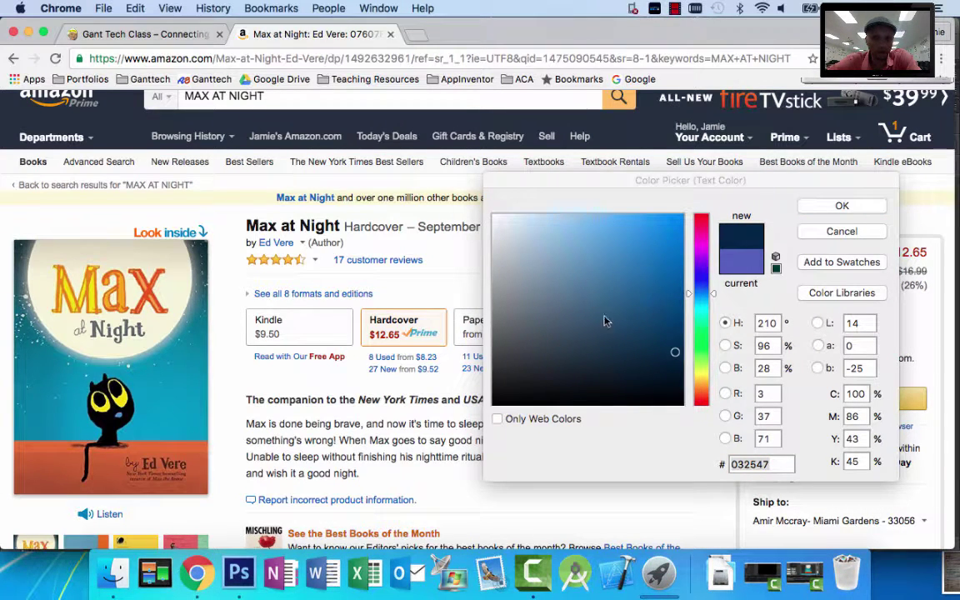
left_click(239, 573)
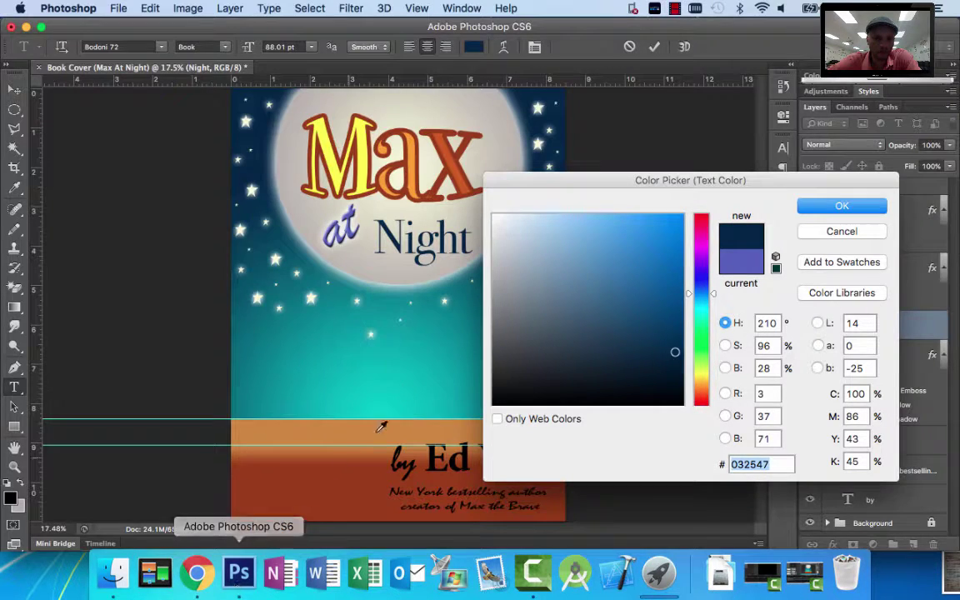
left_click(589, 313)
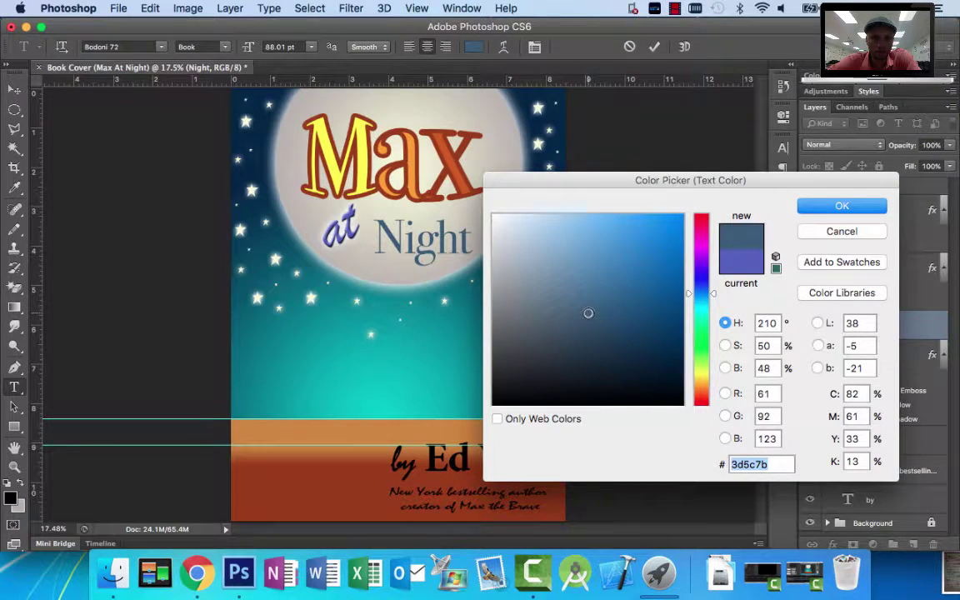
left_click(840, 208)
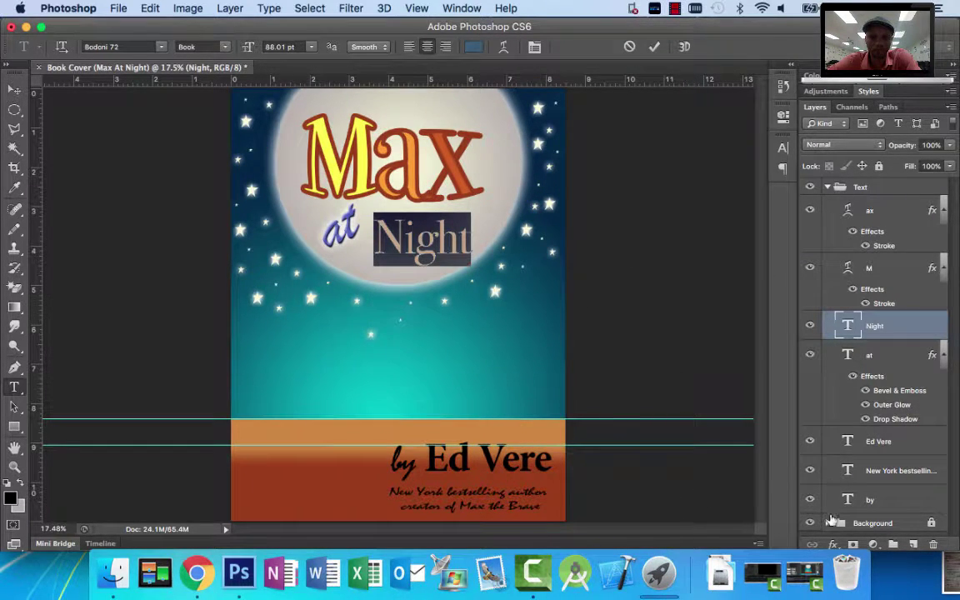
key("super+Return")
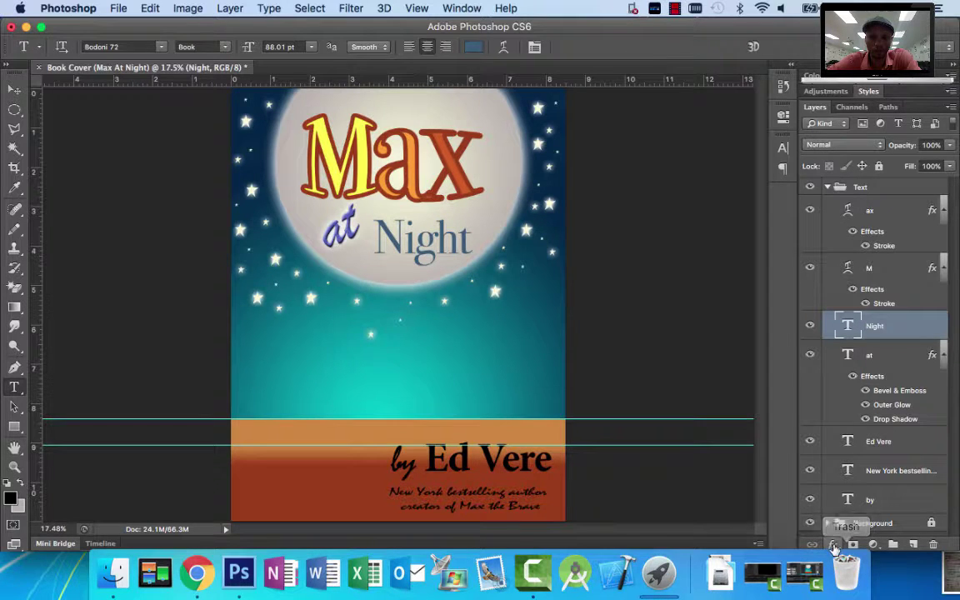
Add an Outer Glow effect with a size of 46 px to the "Night" layer.
left_click(833, 544)
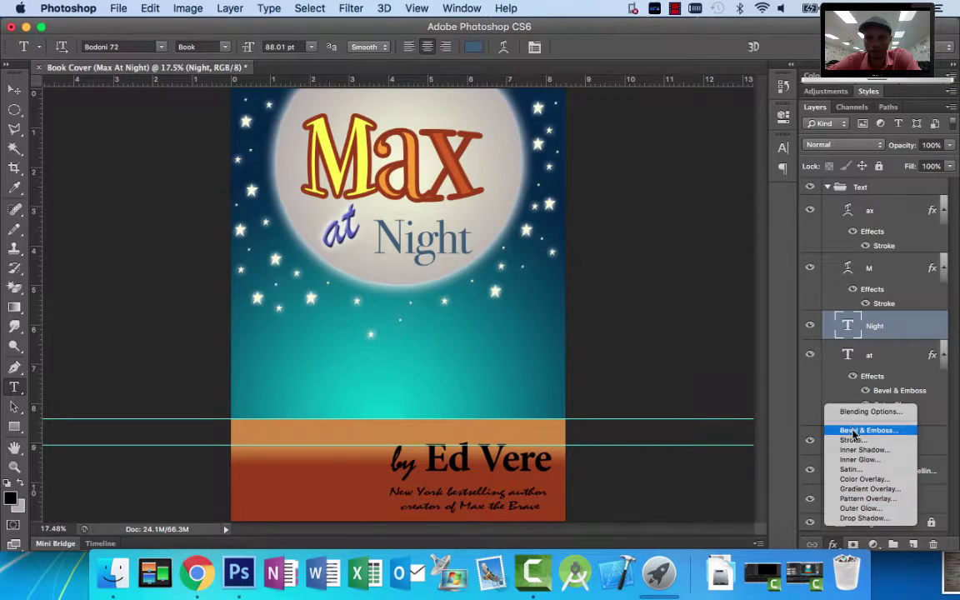
left_click(861, 508)
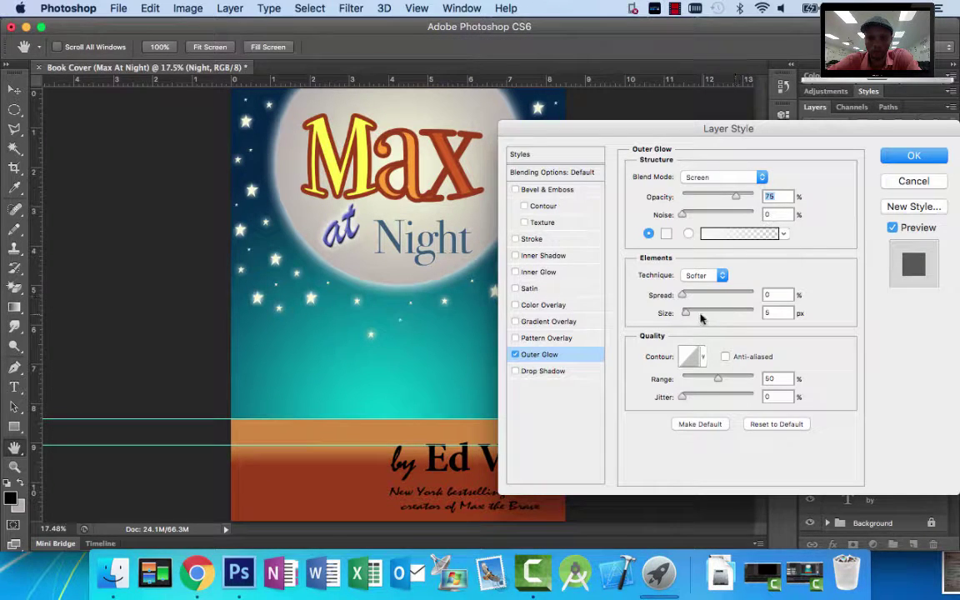
left_click_drag(687, 316, 700, 317)
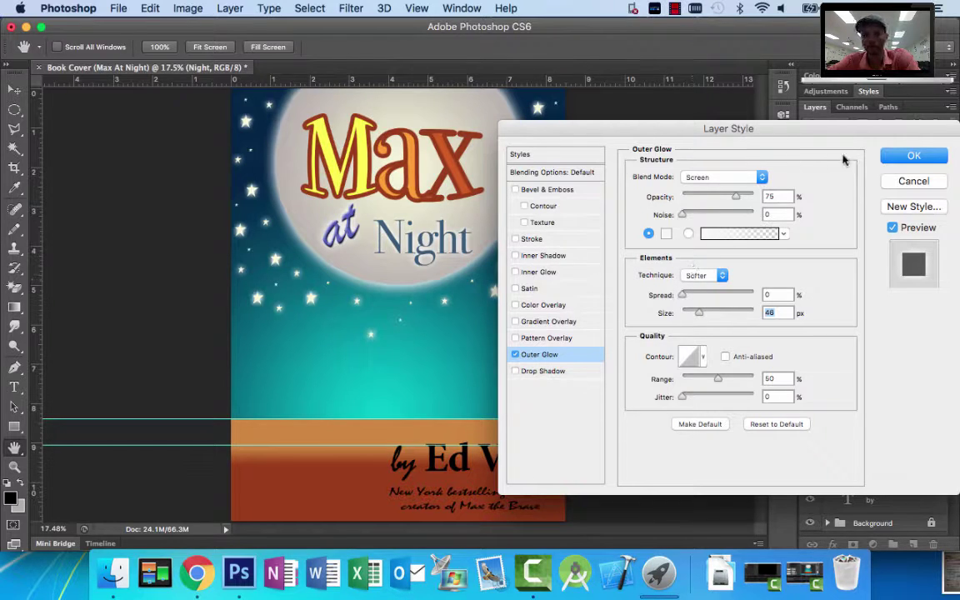
left_click(910, 155)
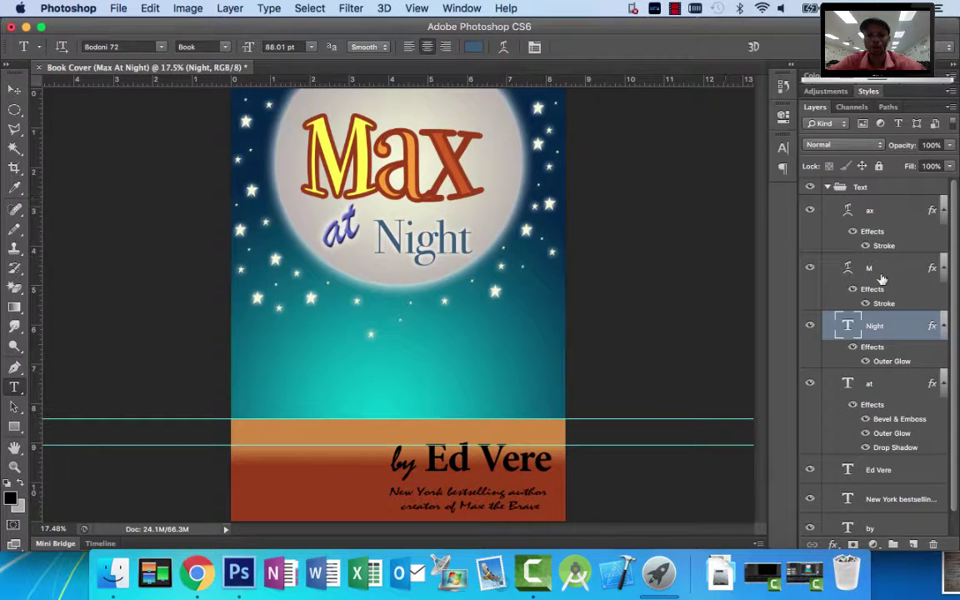
Recolor the "at" text to the blue #426689, starting from a color sampled from "Night".
double_click(848, 385)
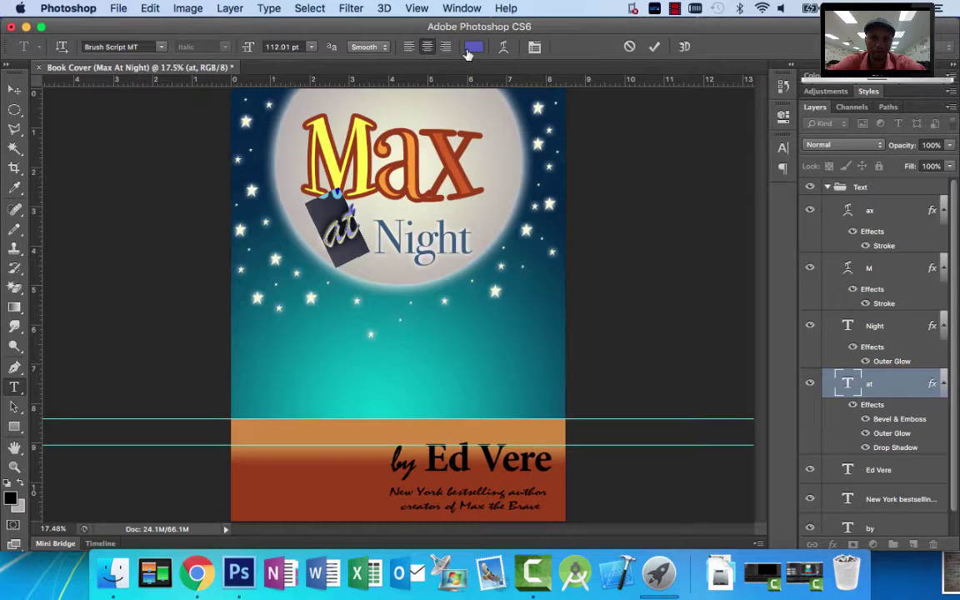
left_click(473, 47)
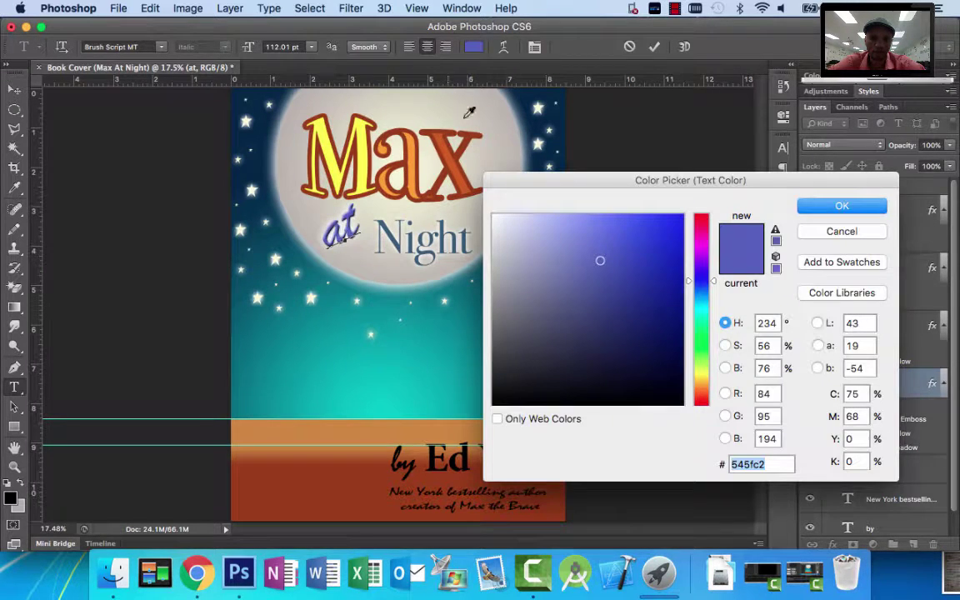
left_click(448, 231)
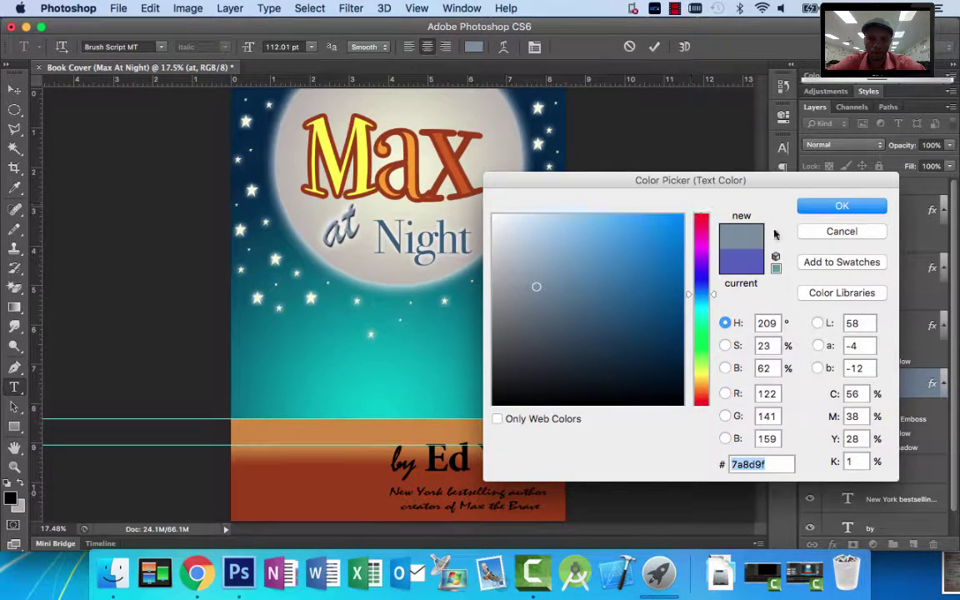
left_click_drag(564, 295, 592, 303)
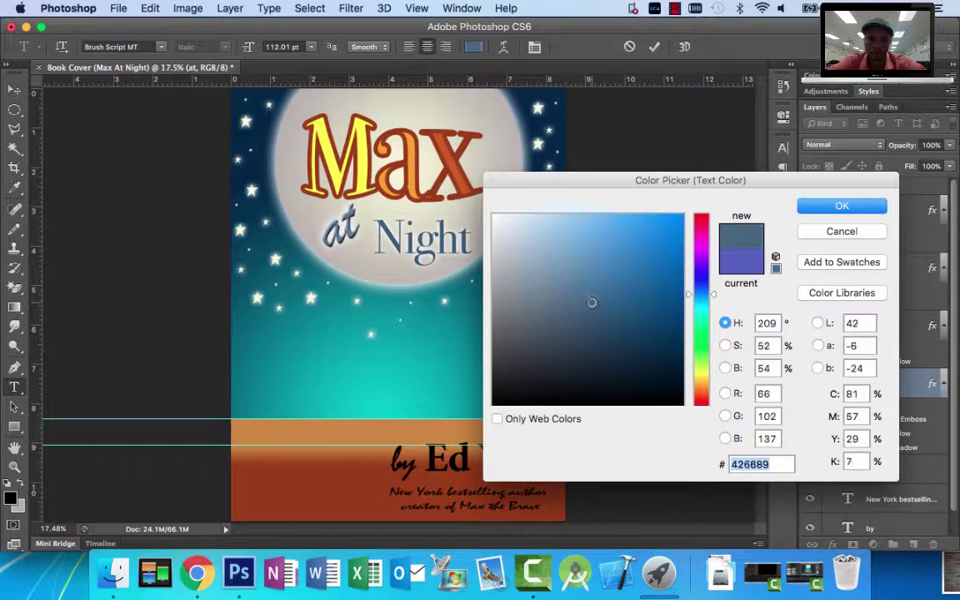
left_click(841, 206)
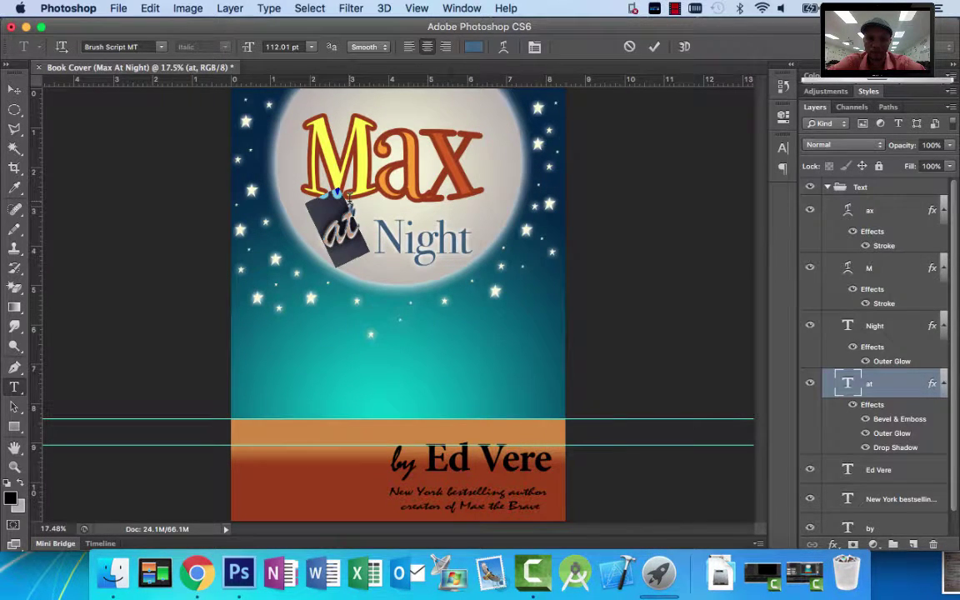
left_click(654, 47)
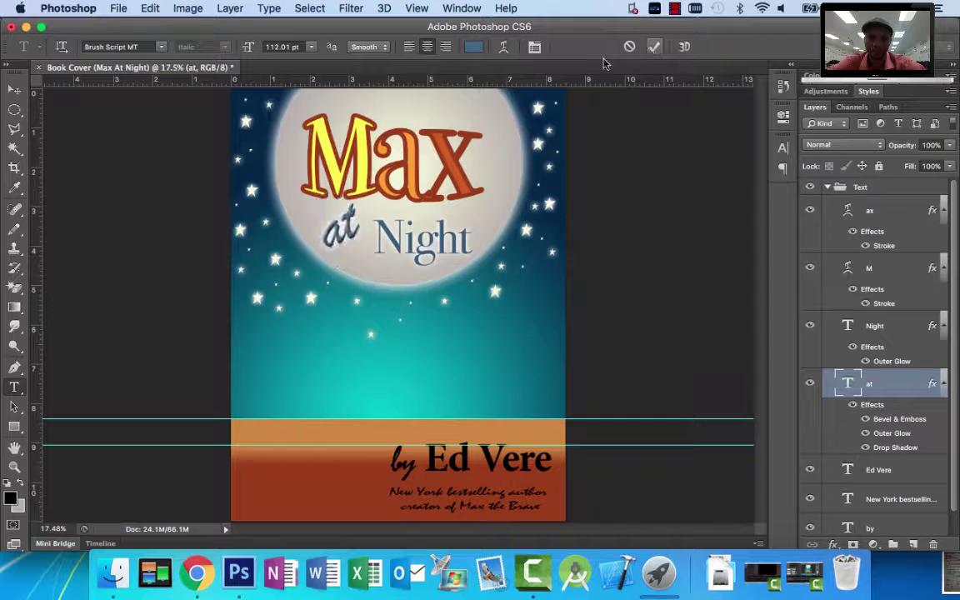
Rotate the word "at" by -18.57° beneath the title's M, and move "Night" up and closer beside it.
left_click(14, 90)
left_click_drag(323, 236, 335, 244)
key("super+t")
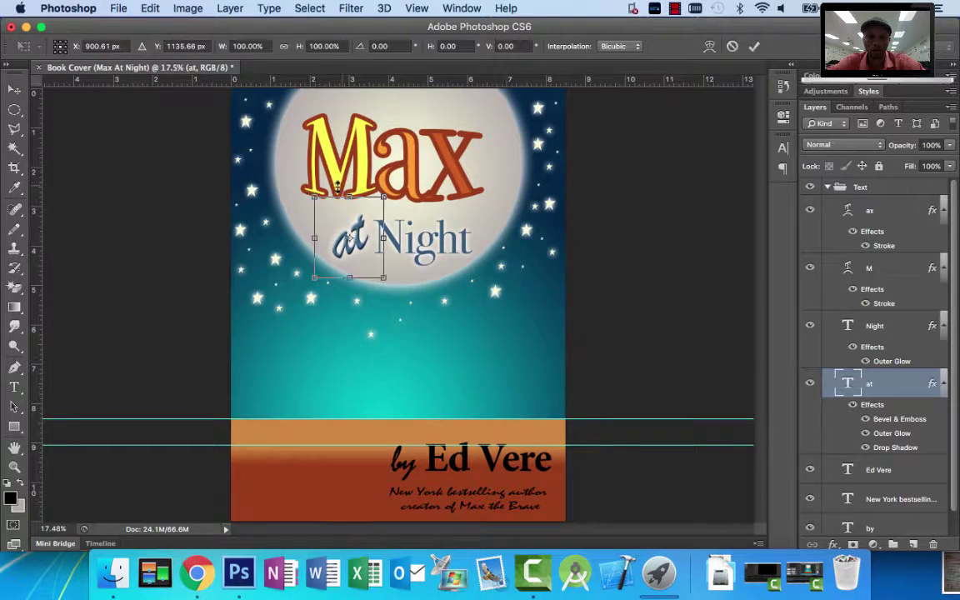
left_click_drag(270, 202, 264, 228)
left_click_drag(364, 247, 348, 242)
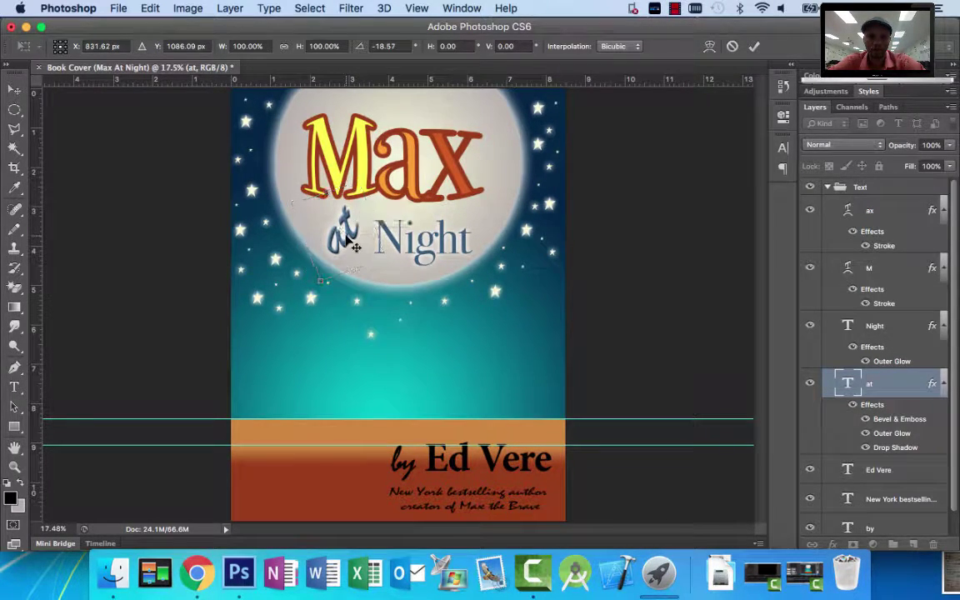
key("Return")
left_click(882, 330)
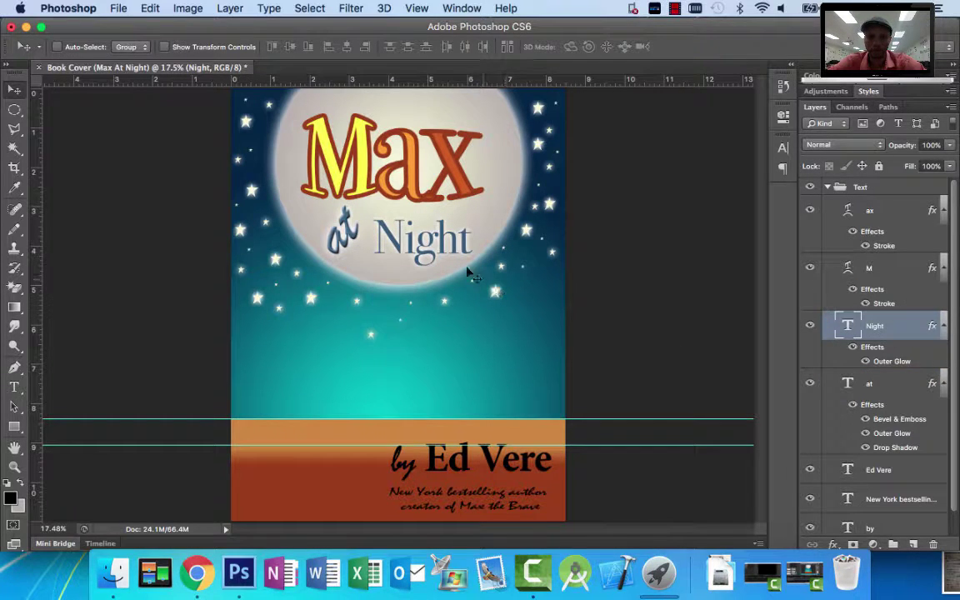
left_click_drag(436, 247, 429, 240)
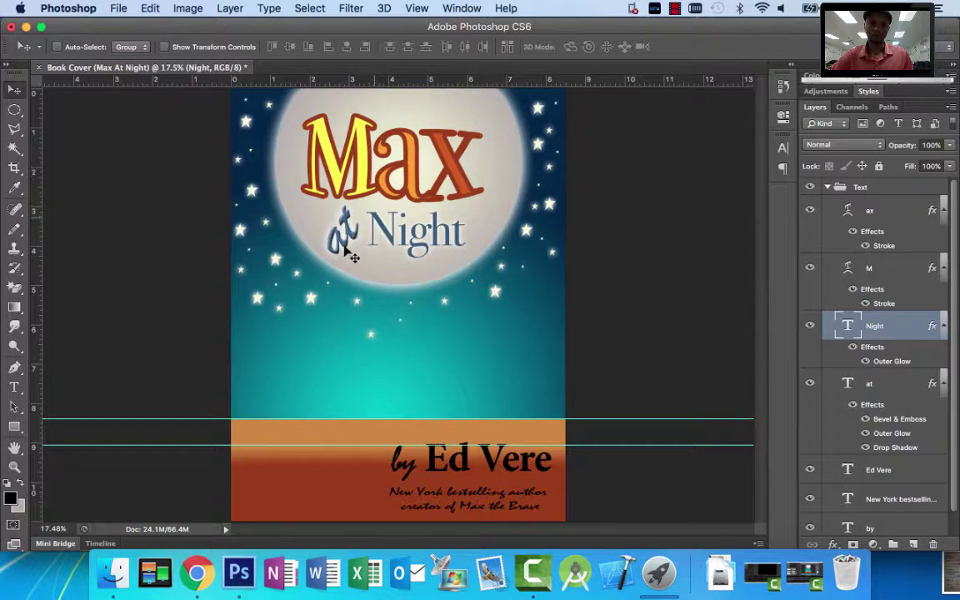
Collapse and lock the Text layer group, and look at the reference cover in Chrome.
left_click(828, 188)
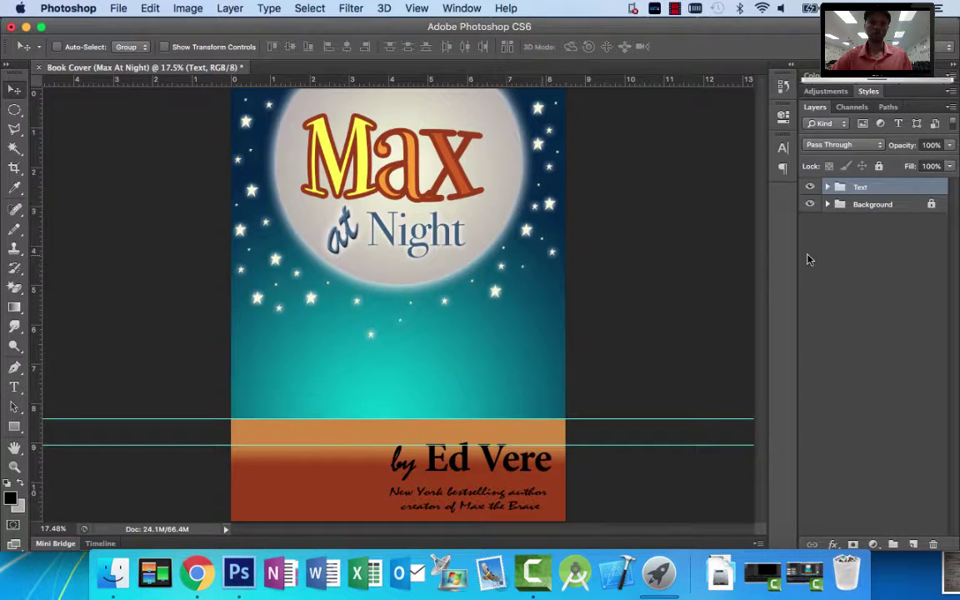
left_click(880, 167)
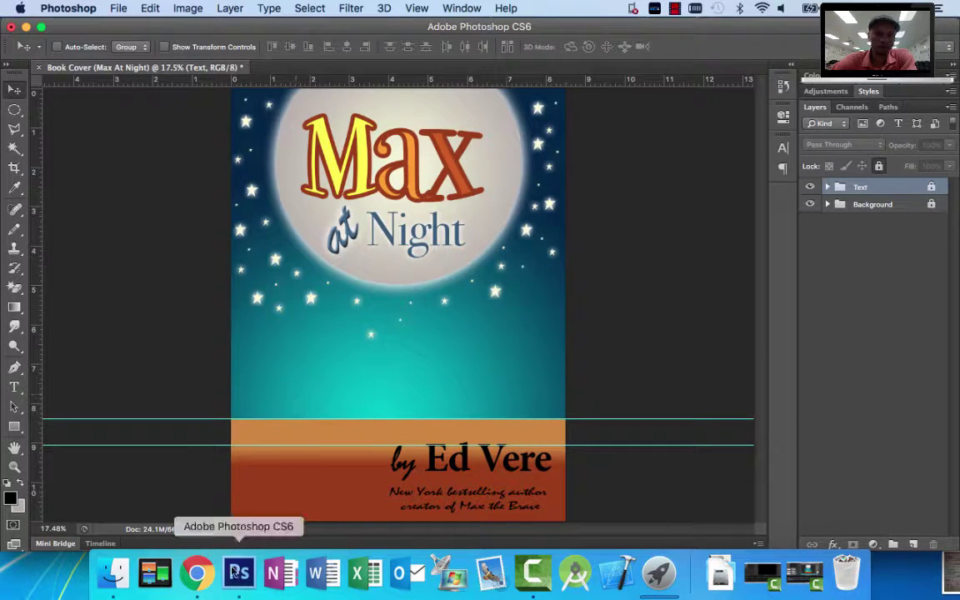
left_click(197, 573)
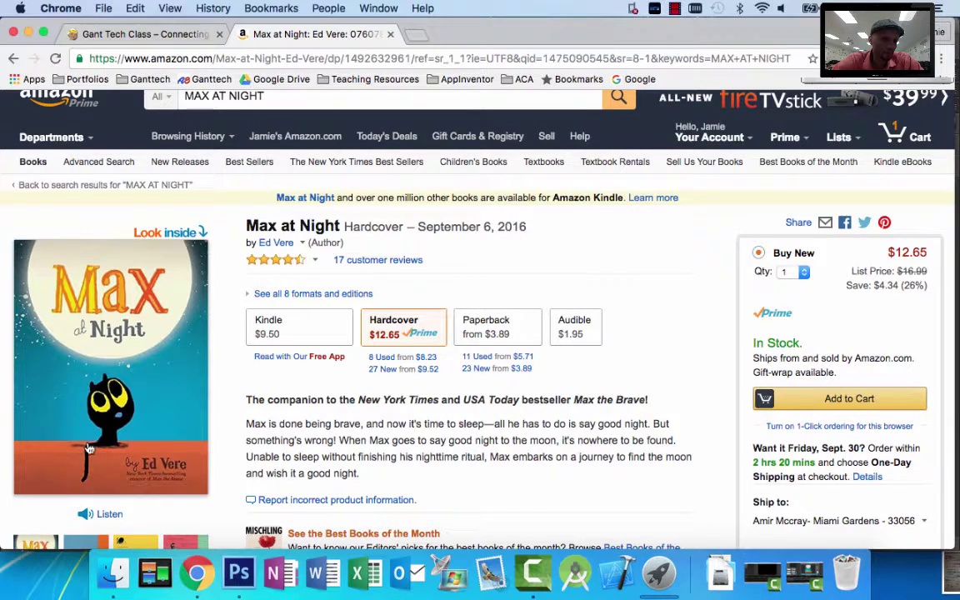
Switch back to Photoshop and choose the Pencil tool for freehand drawing.
left_click(239, 573)
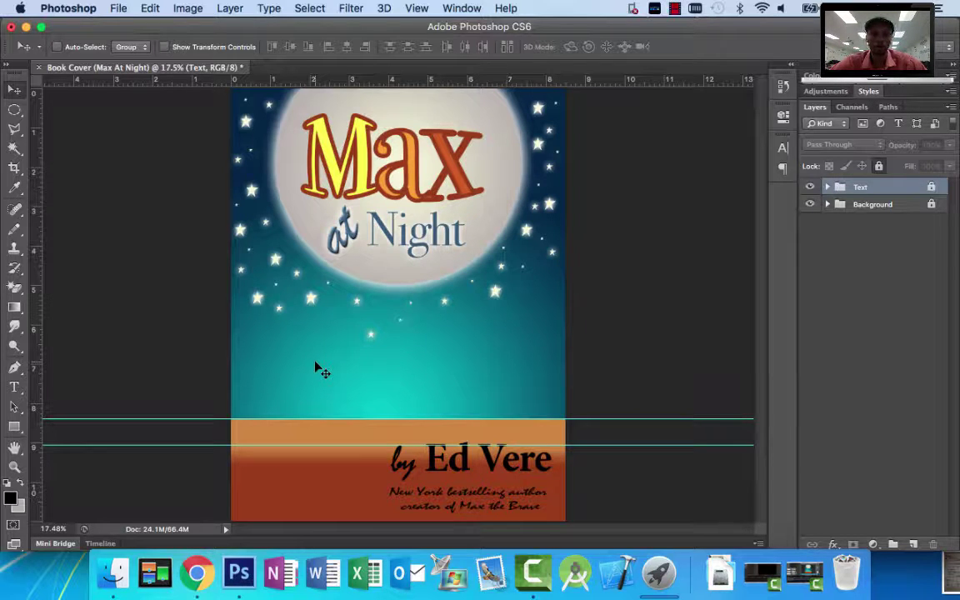
left_click(20, 227)
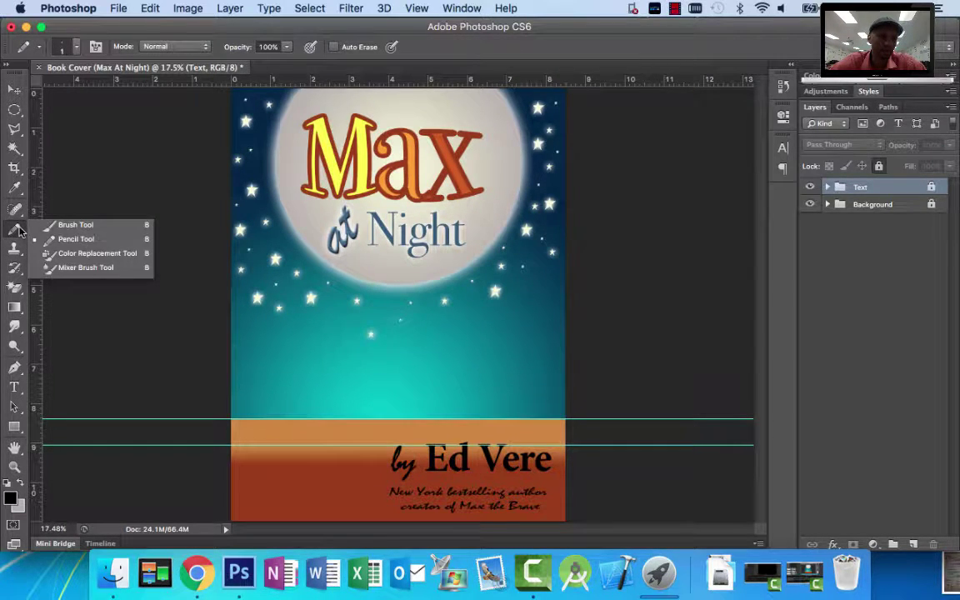
left_click(75, 225)
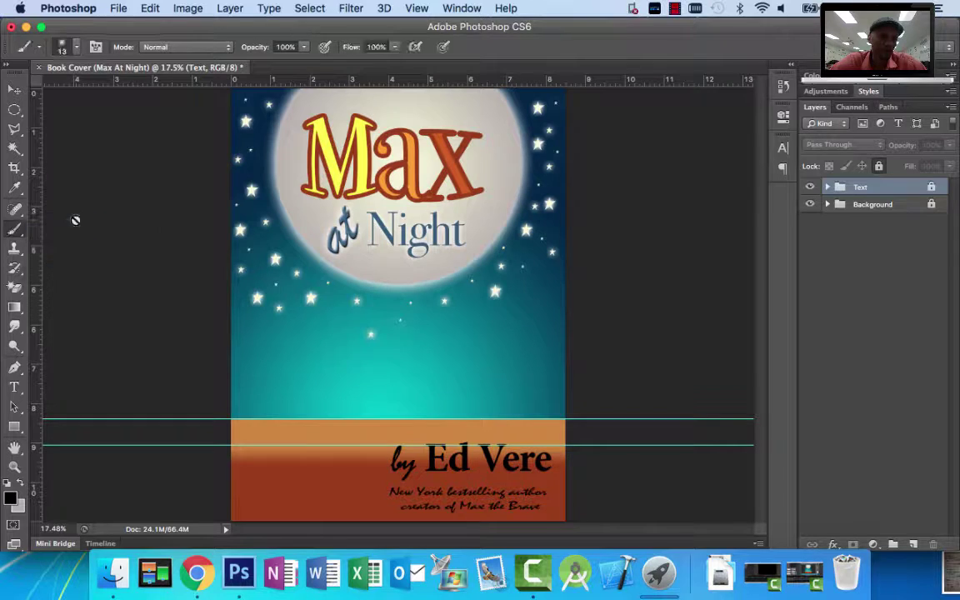
left_click(17, 233)
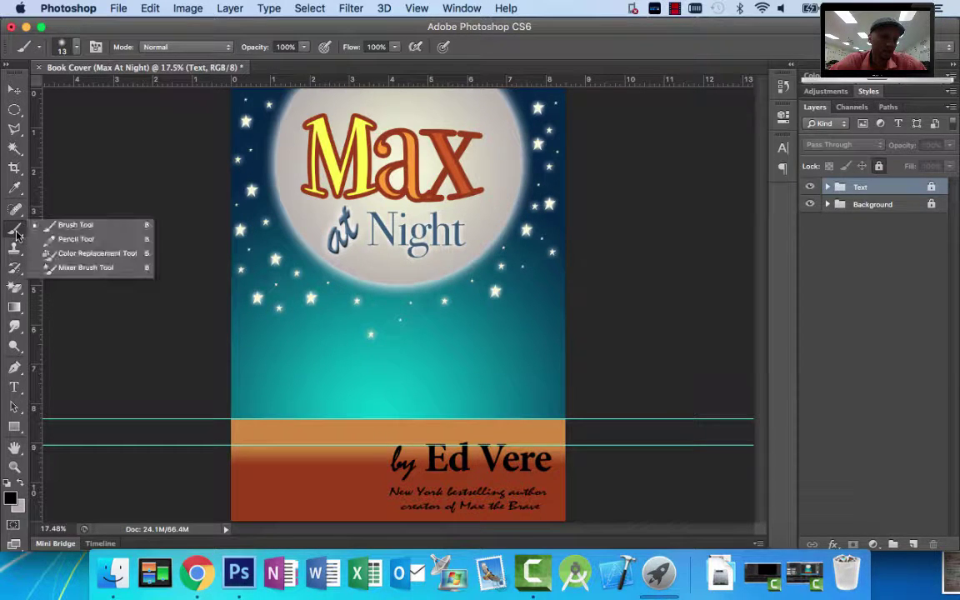
left_click(65, 241)
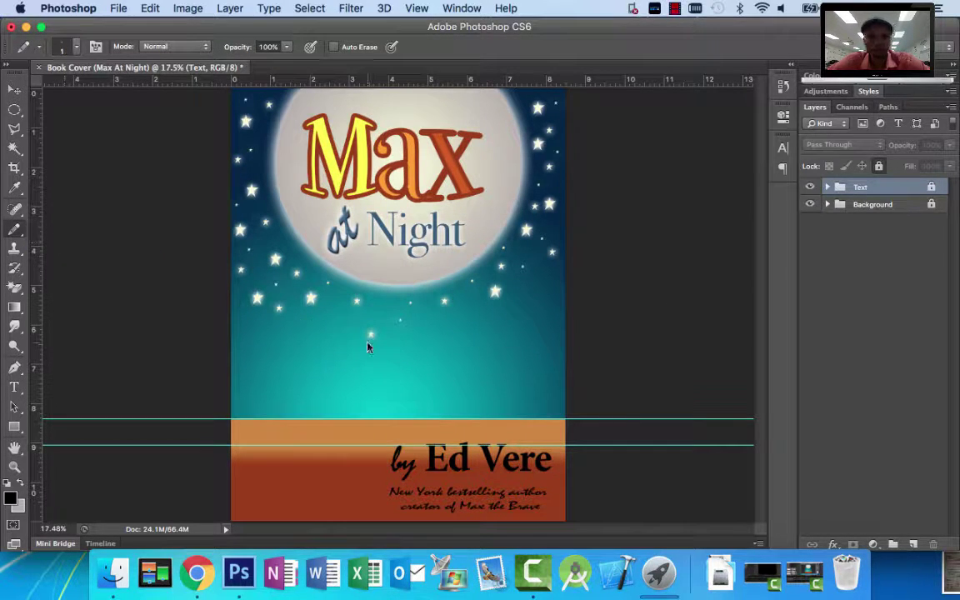
Add a new layer above the Text group and name it Cat.
left_click(914, 545)
double_click(862, 192)
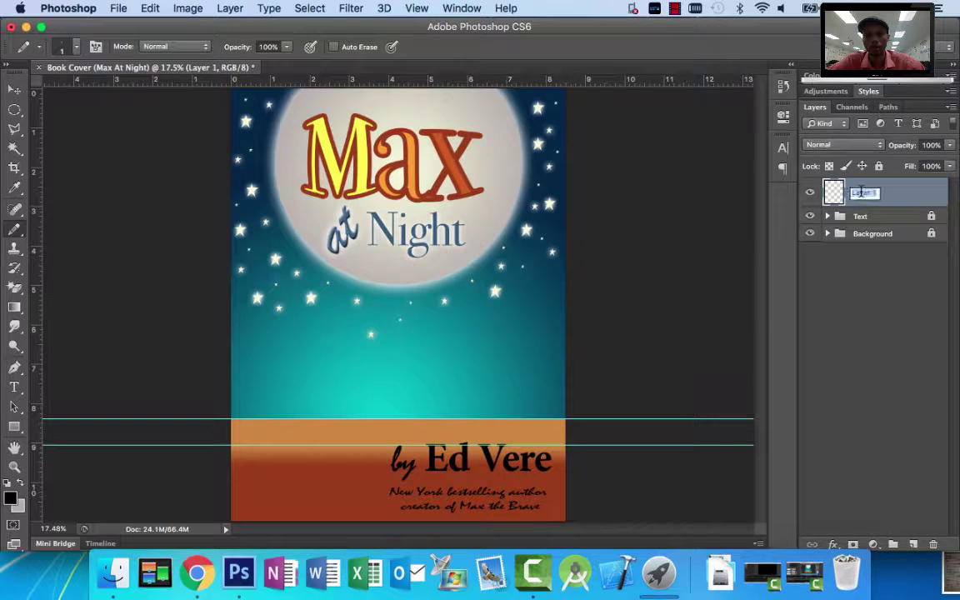
type("Cat")
key("Return")
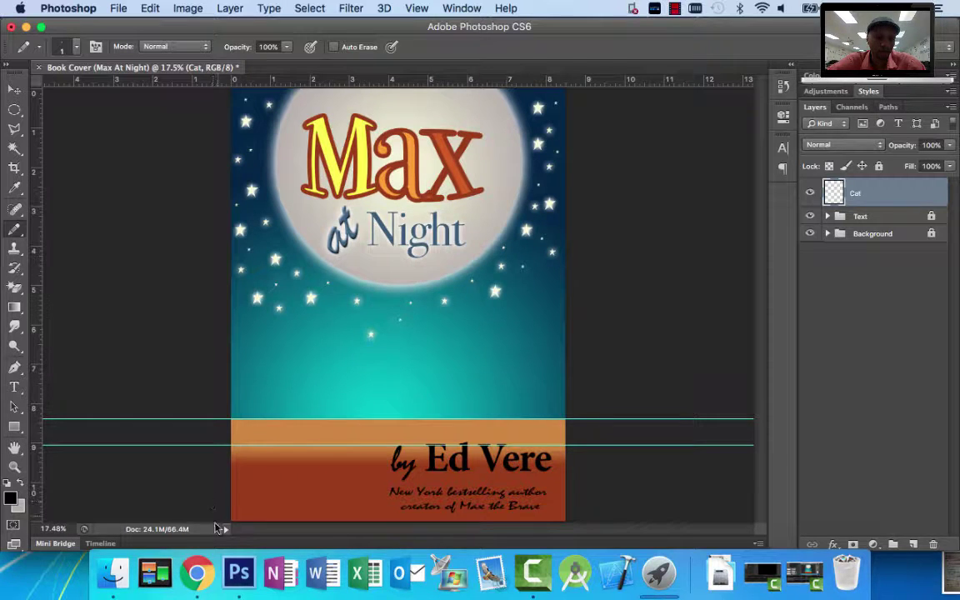
Check the reference cover, draw an upright elliptical selection below the moon on the Cat layer, fill it with black and deselect.
left_click(197, 574)
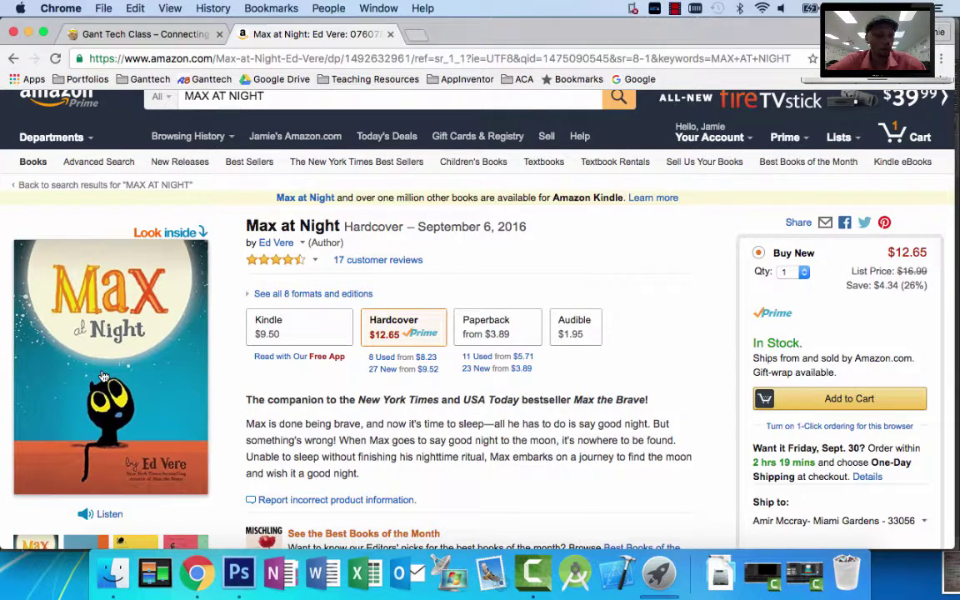
left_click(238, 573)
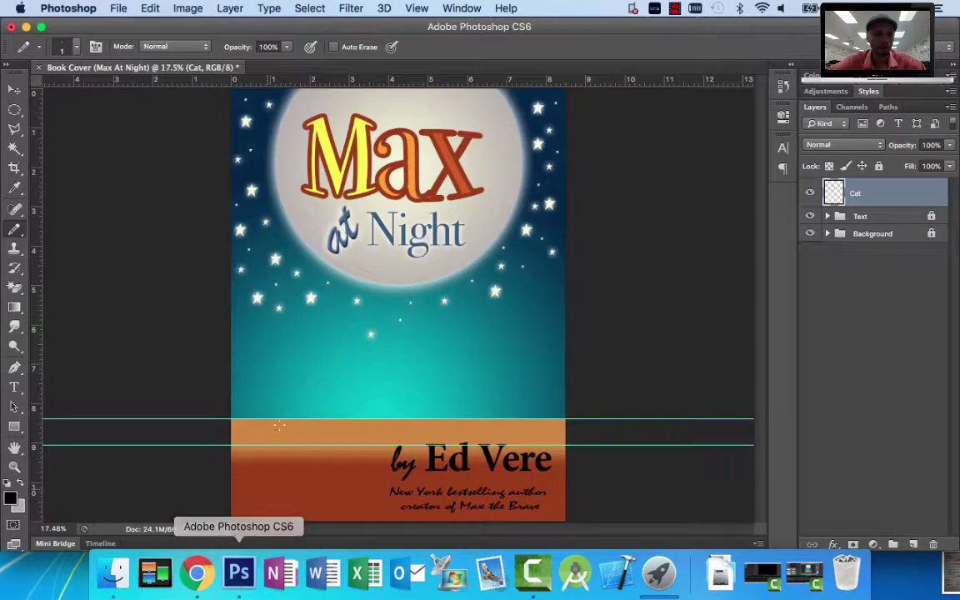
left_click(14, 110)
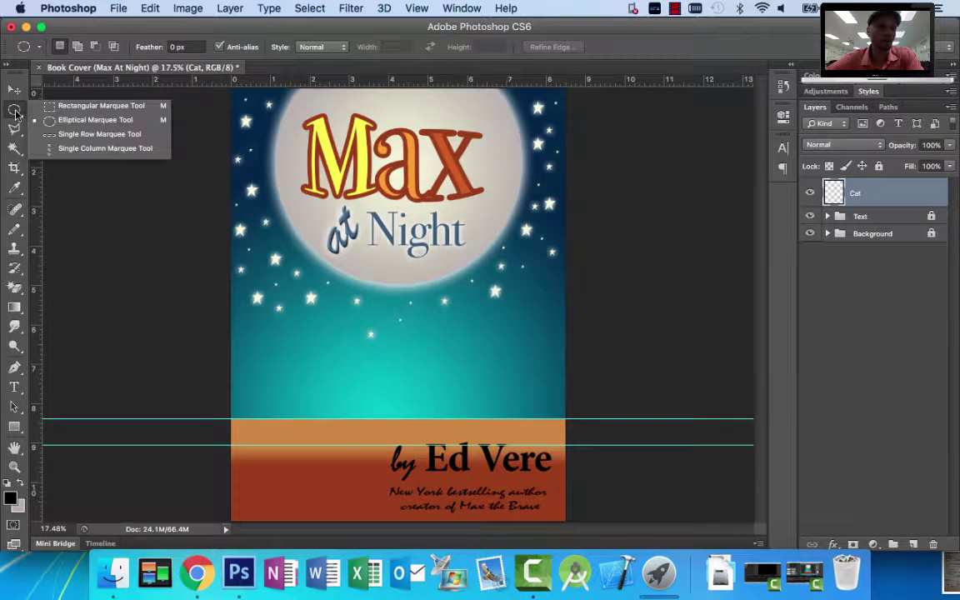
left_click(75, 122)
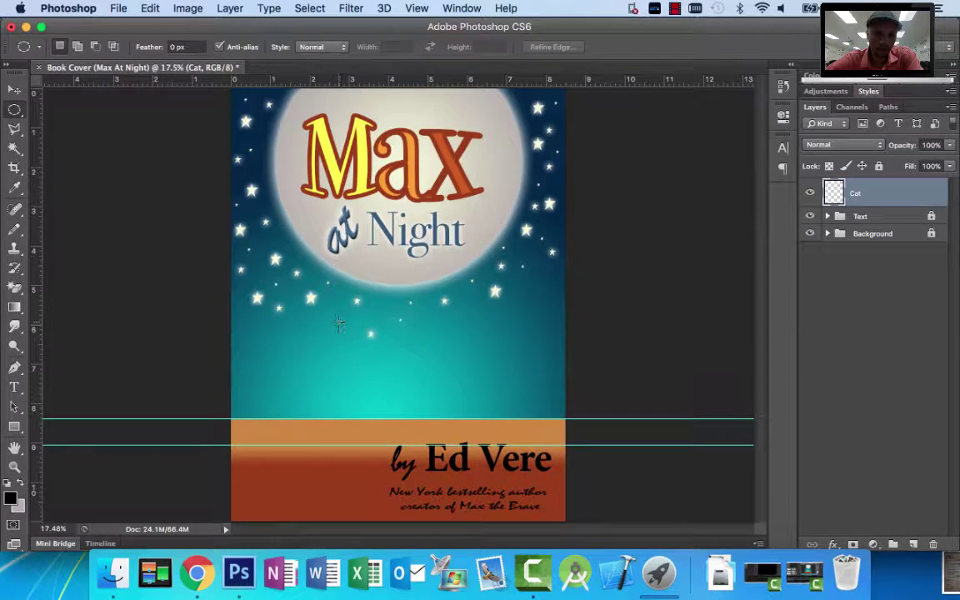
left_click_drag(338, 323, 405, 404)
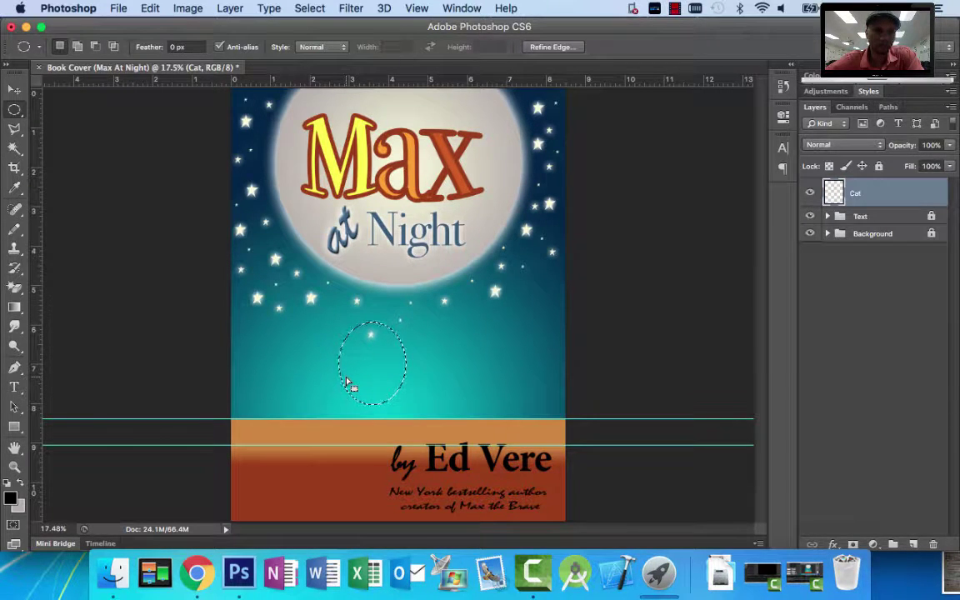
left_click(18, 308)
left_click_drag(21, 311, 62, 316)
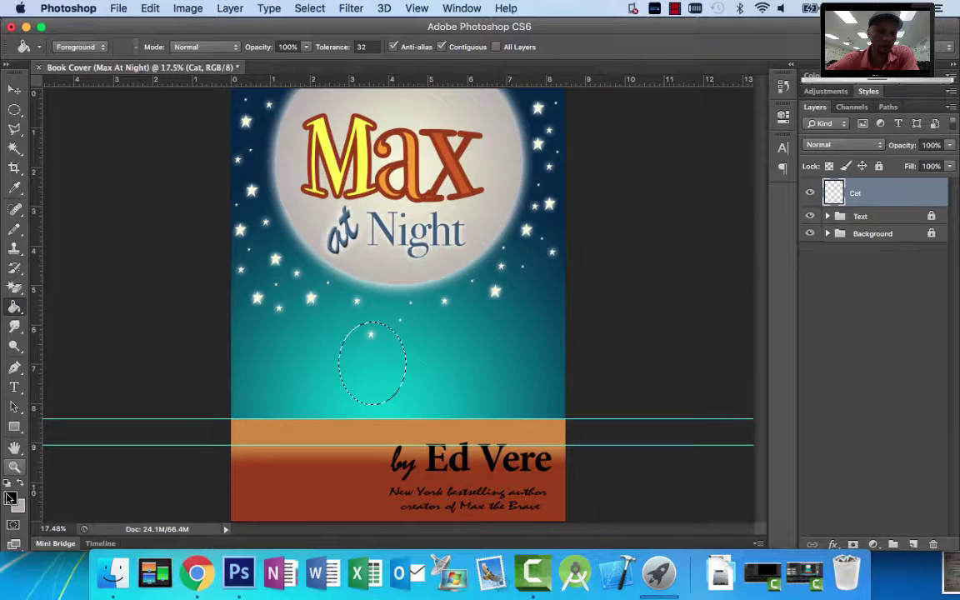
left_click(374, 383)
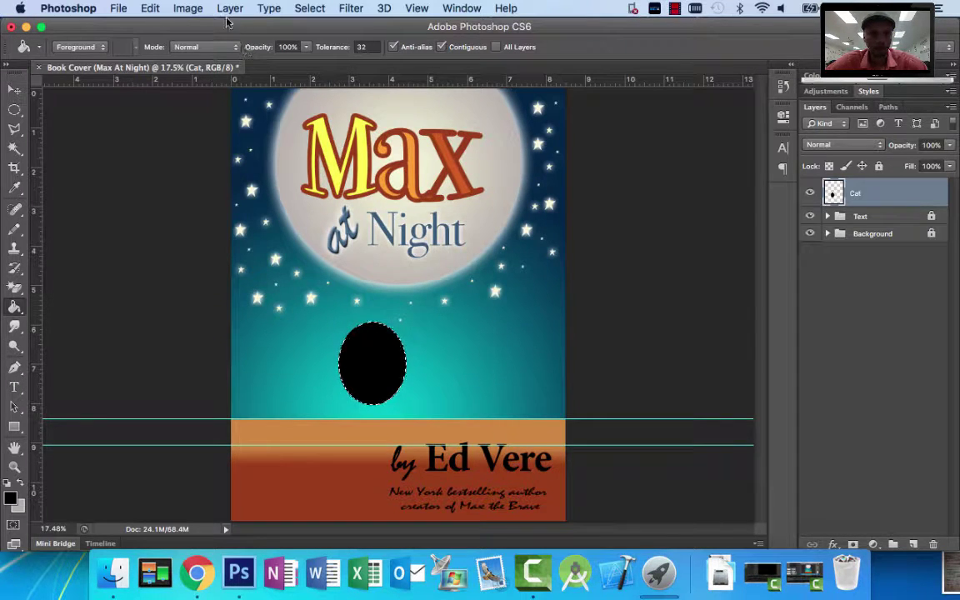
left_click(309, 7)
left_click(324, 46)
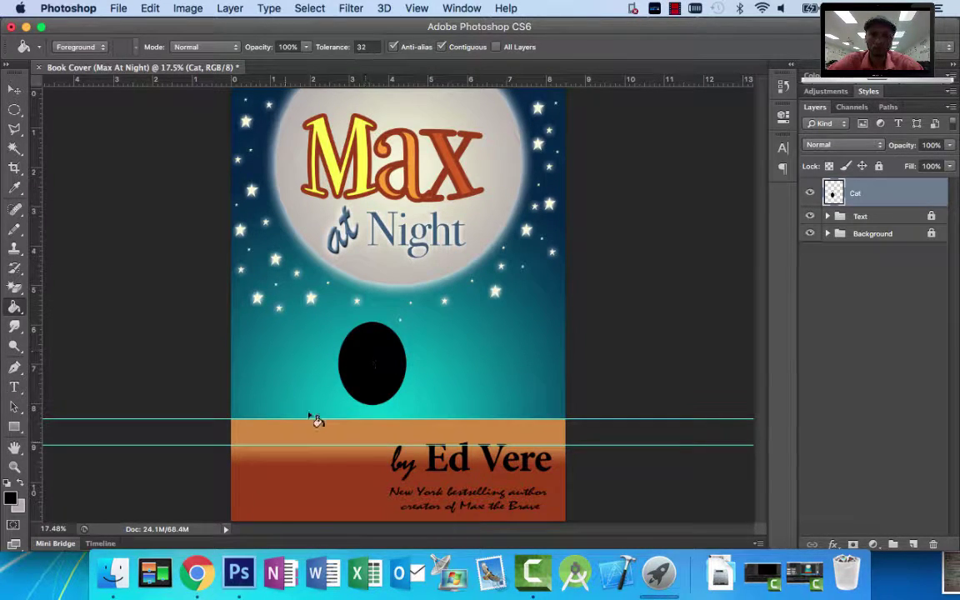
Check the cat's ears on the reference cover and set up the Pencil tool with a size of 13 px in Normal mode.
left_click(197, 572)
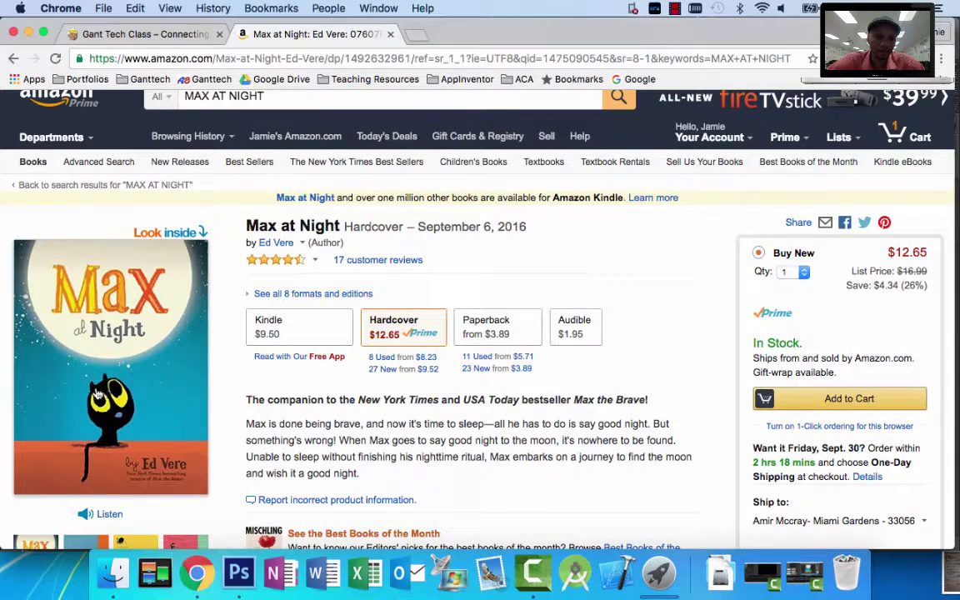
left_click(238, 573)
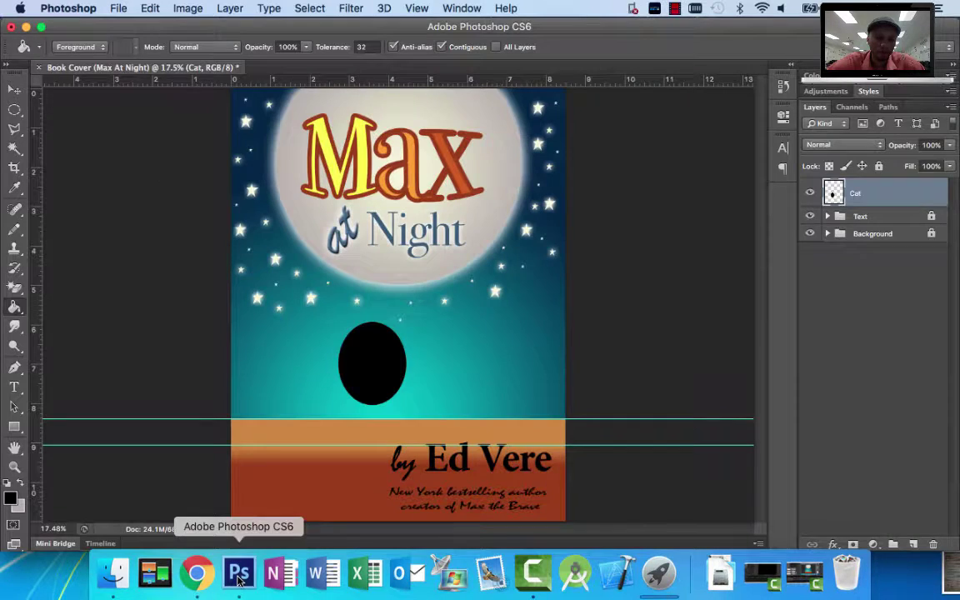
left_click(16, 227)
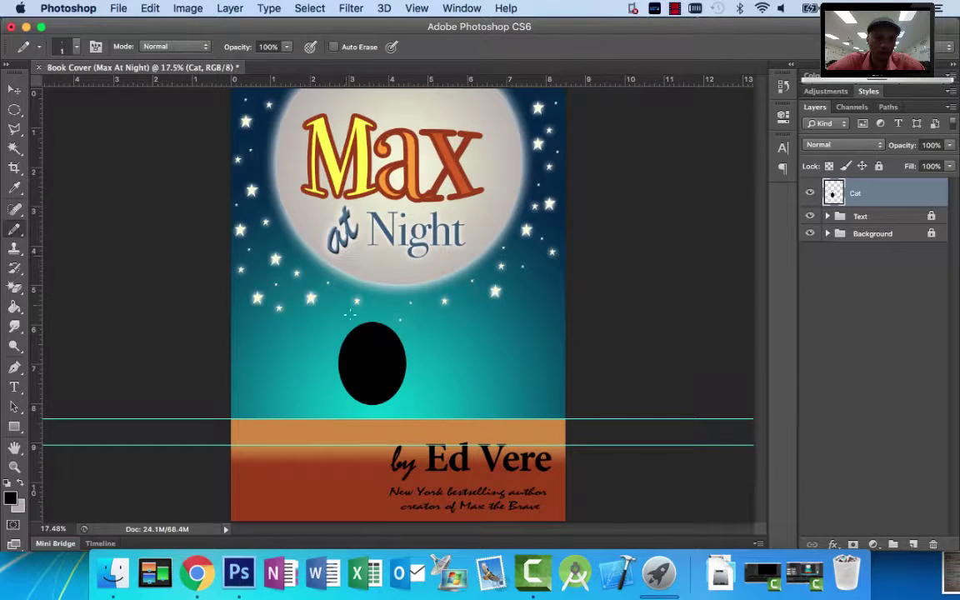
key("super+equal")
key("super+equal")
key("super+equal")
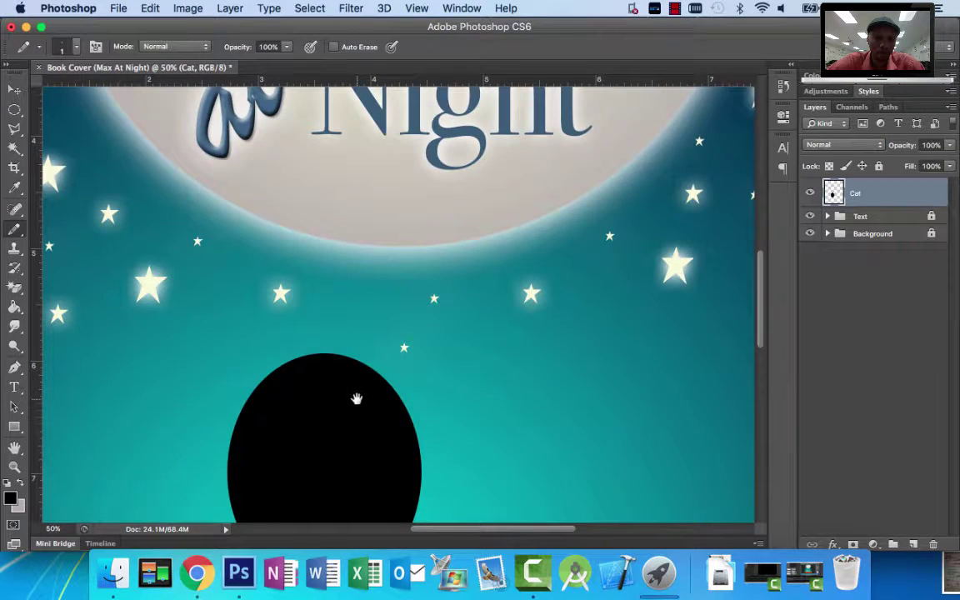
left_click_drag(356, 398, 440, 190)
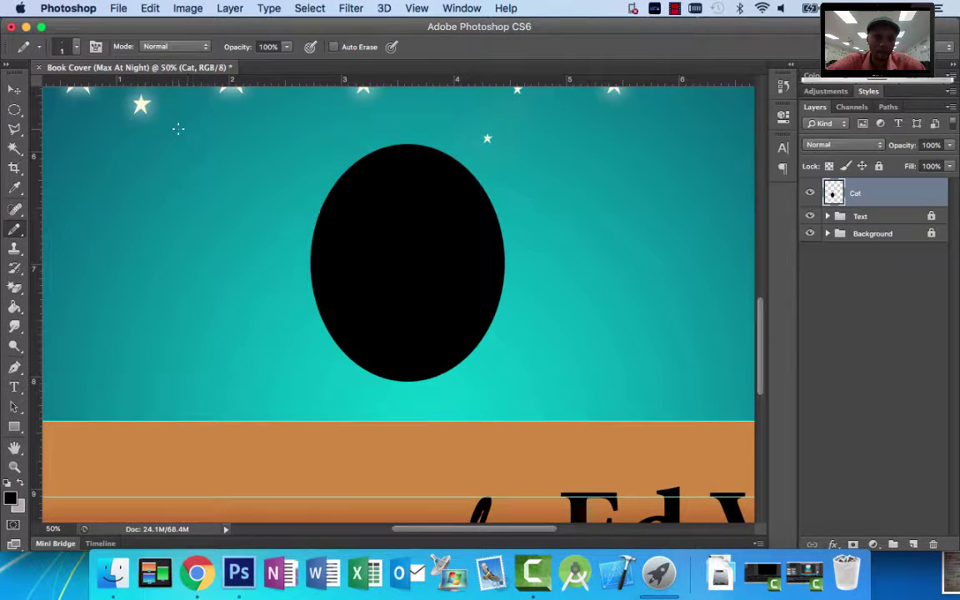
left_click(76, 51)
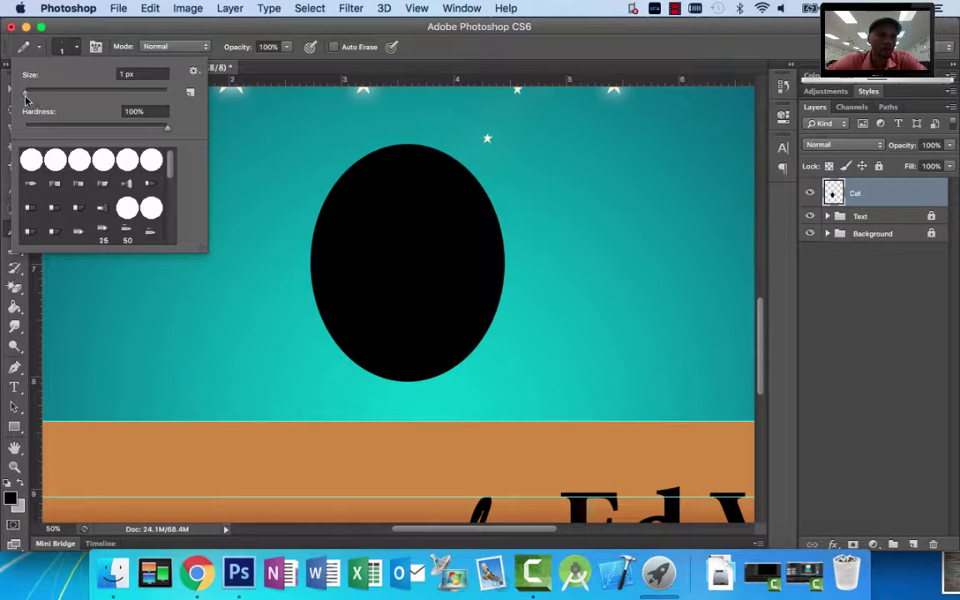
left_click_drag(26, 98, 34, 92)
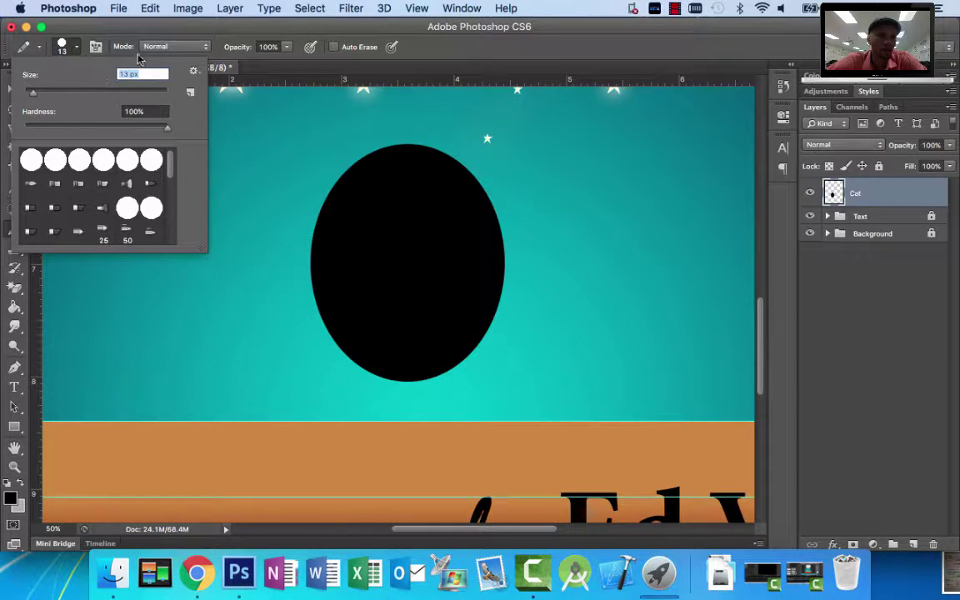
left_click(90, 46)
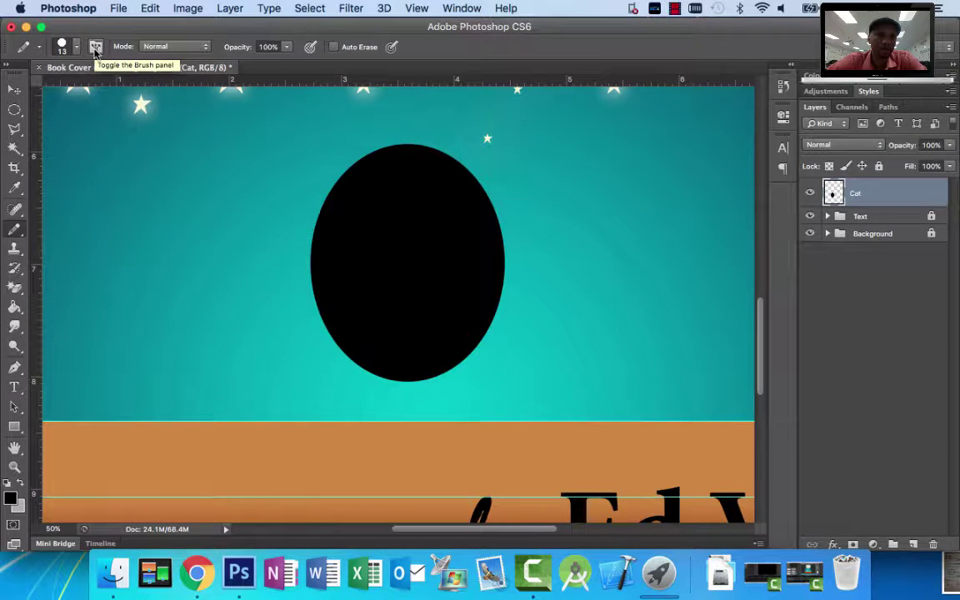
left_click(186, 52)
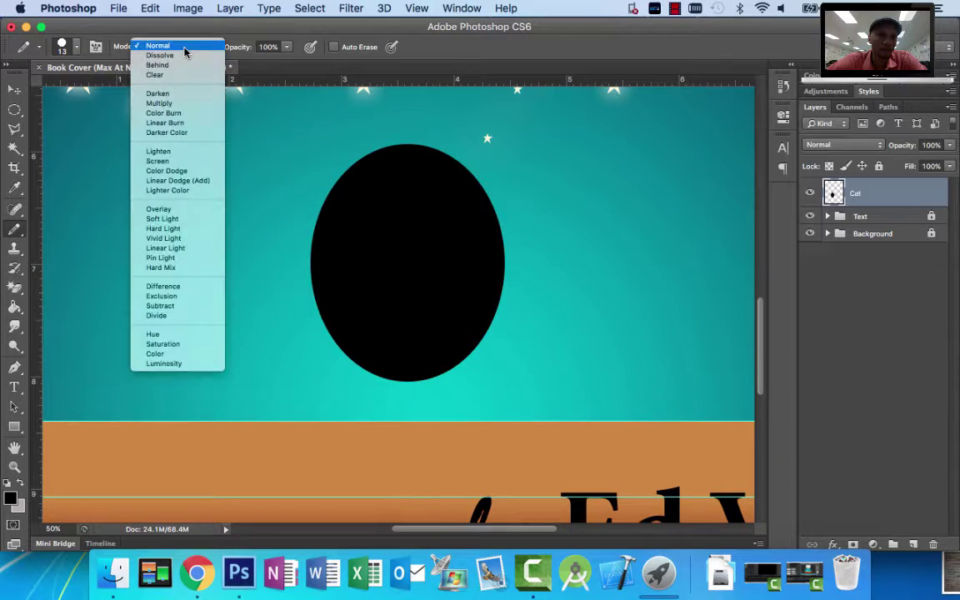
left_click(185, 52)
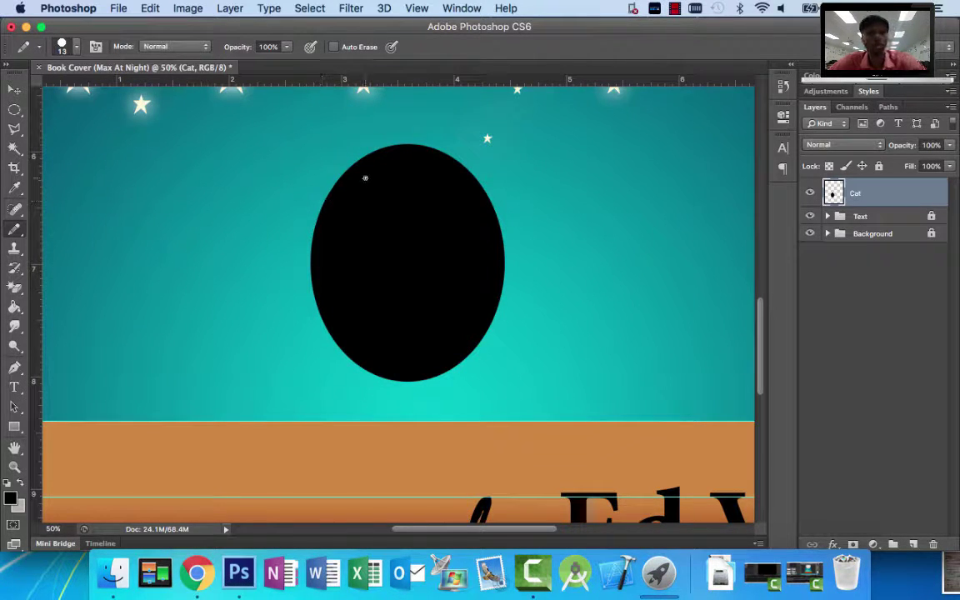
Draw two pointed cat ears along the black ellipse's upper edge and fill them with black.
left_click_drag(339, 181, 348, 142)
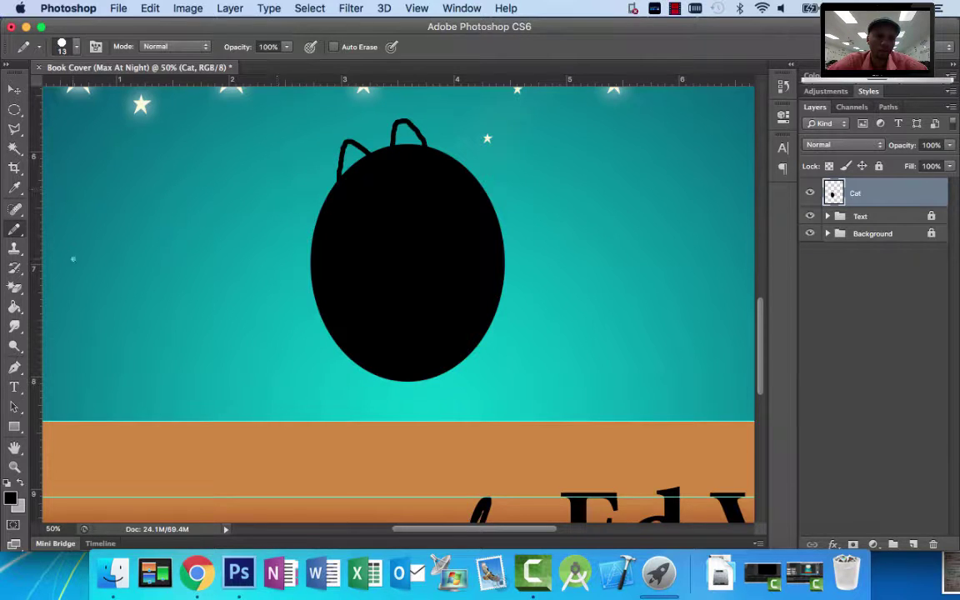
left_click(14, 308)
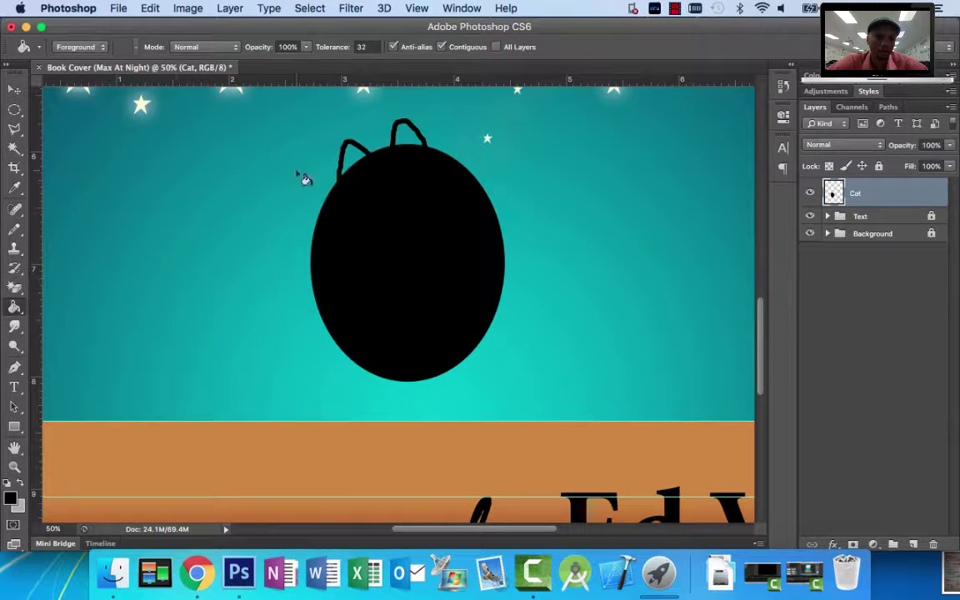
left_click(349, 156)
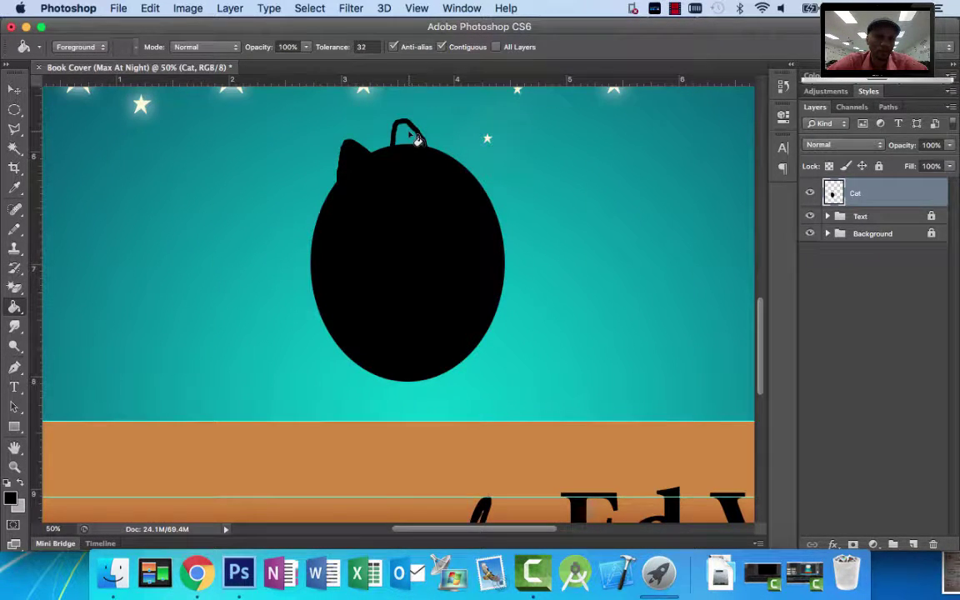
left_click(408, 140)
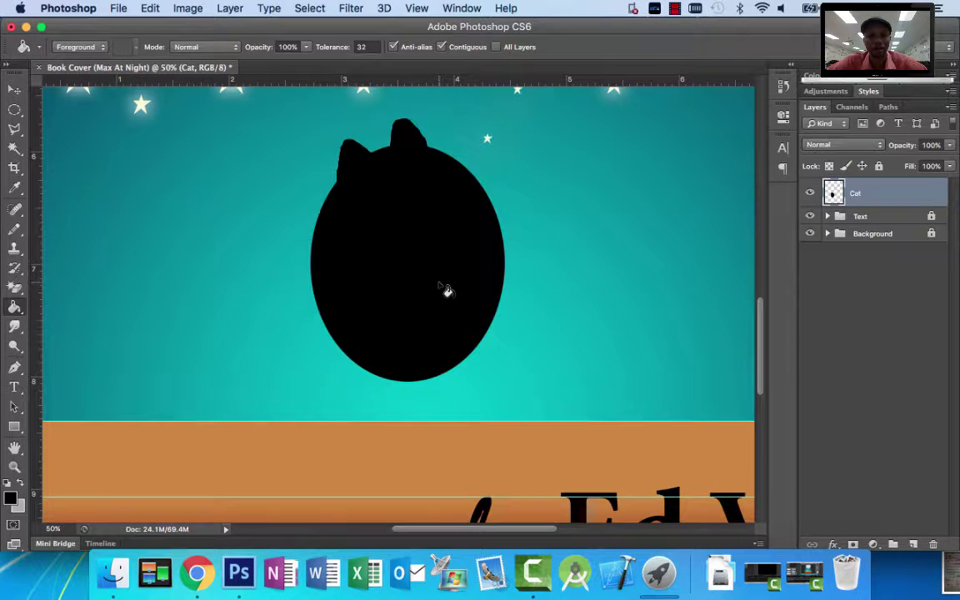
left_click(196, 572)
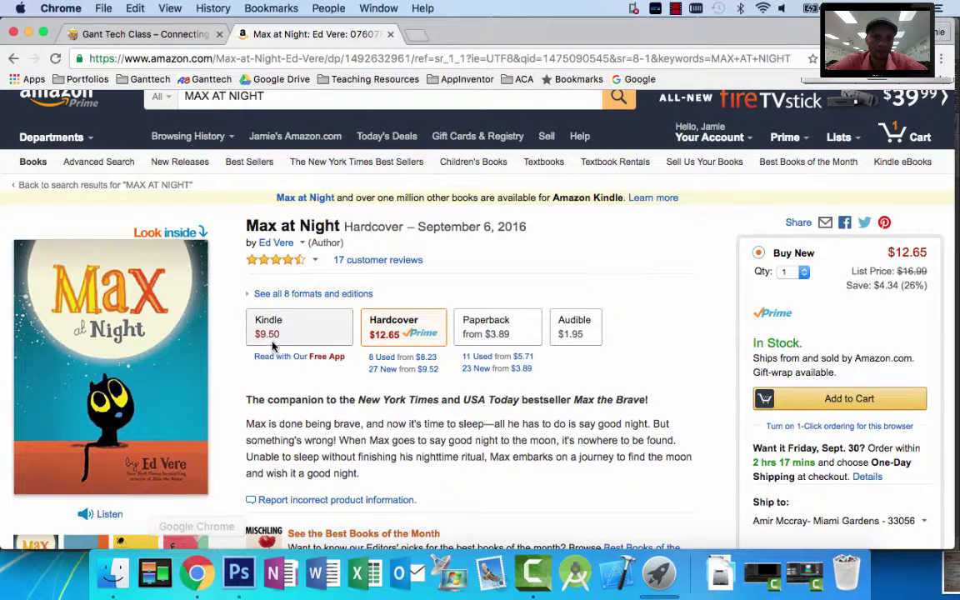
left_click(239, 575)
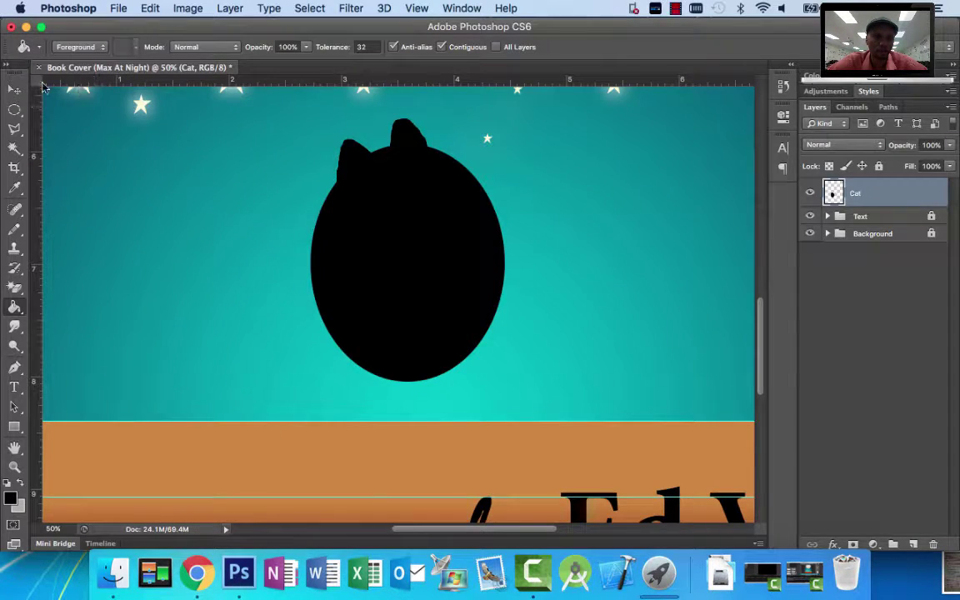
left_click(15, 111)
left_click(15, 110)
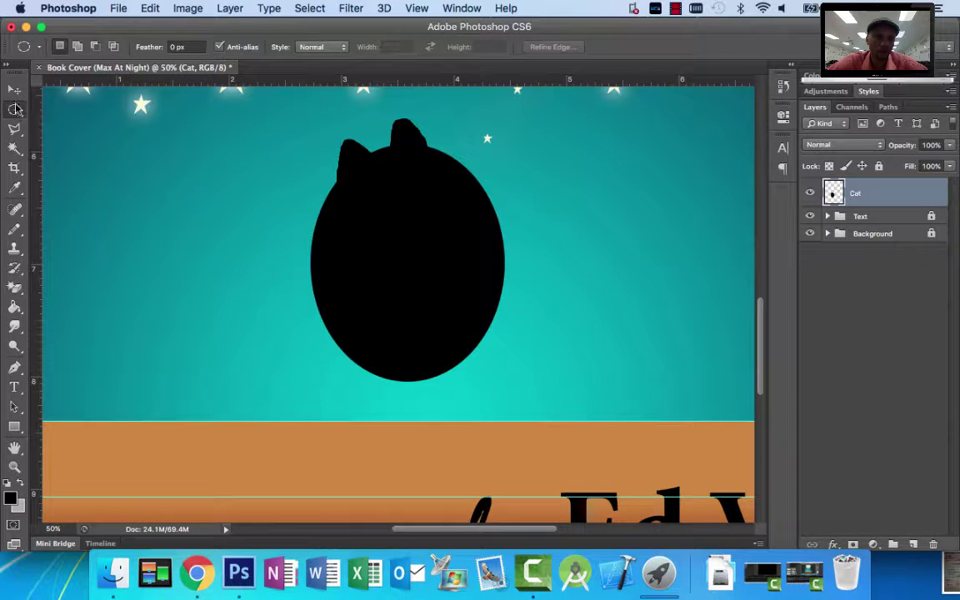
left_click(14, 228)
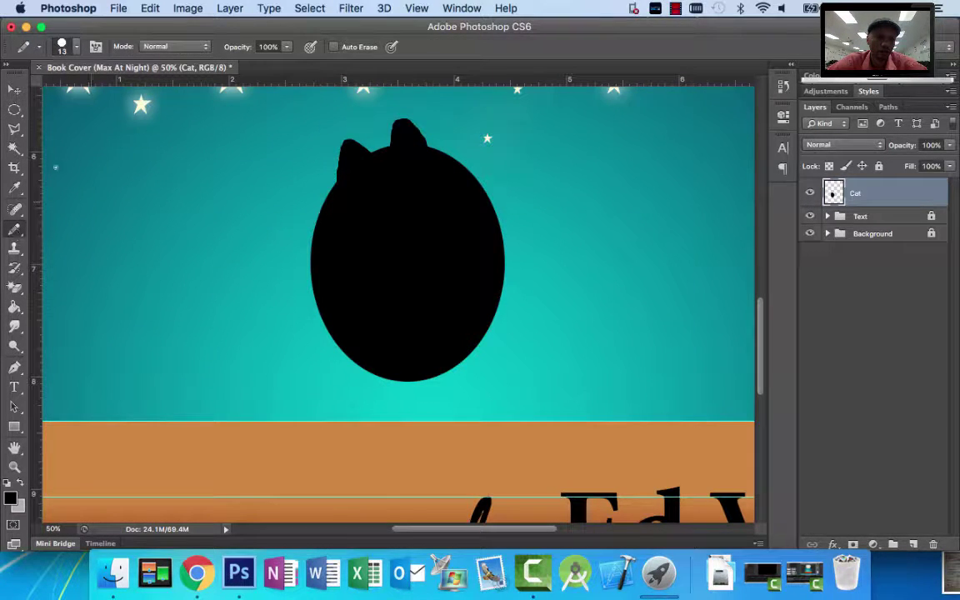
left_click(15, 111)
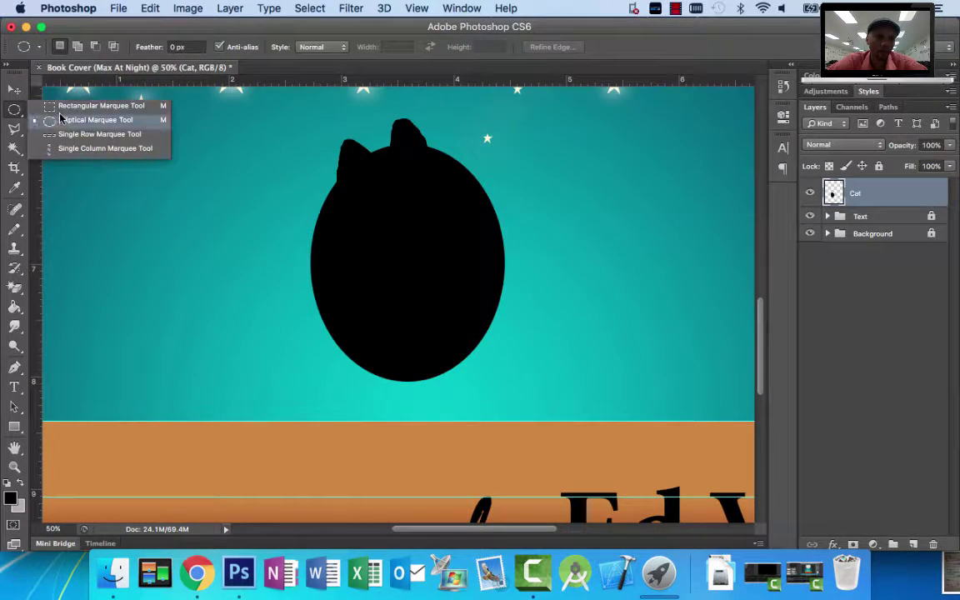
left_click(84, 101)
left_click_drag(367, 357, 438, 472)
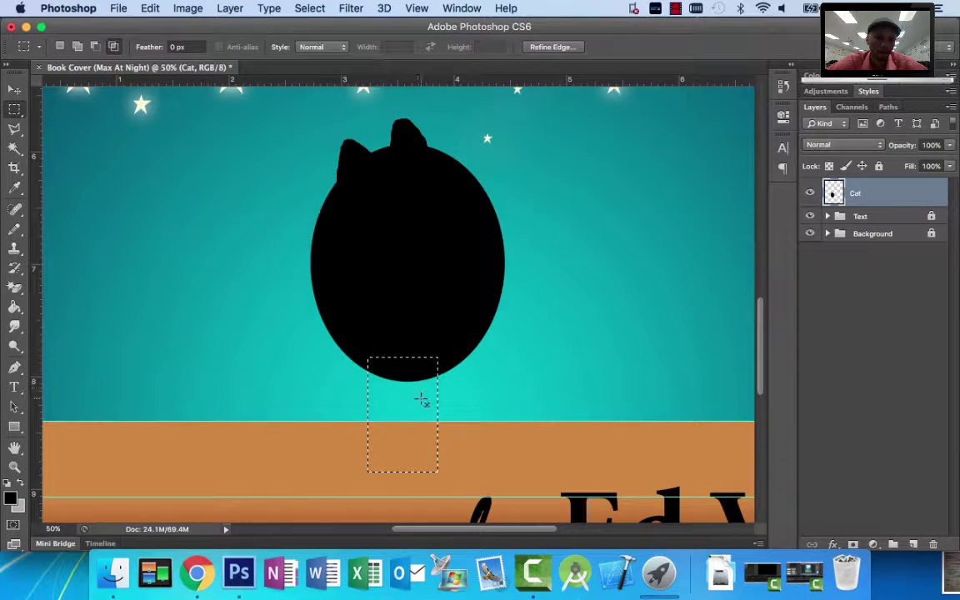
left_click(362, 307)
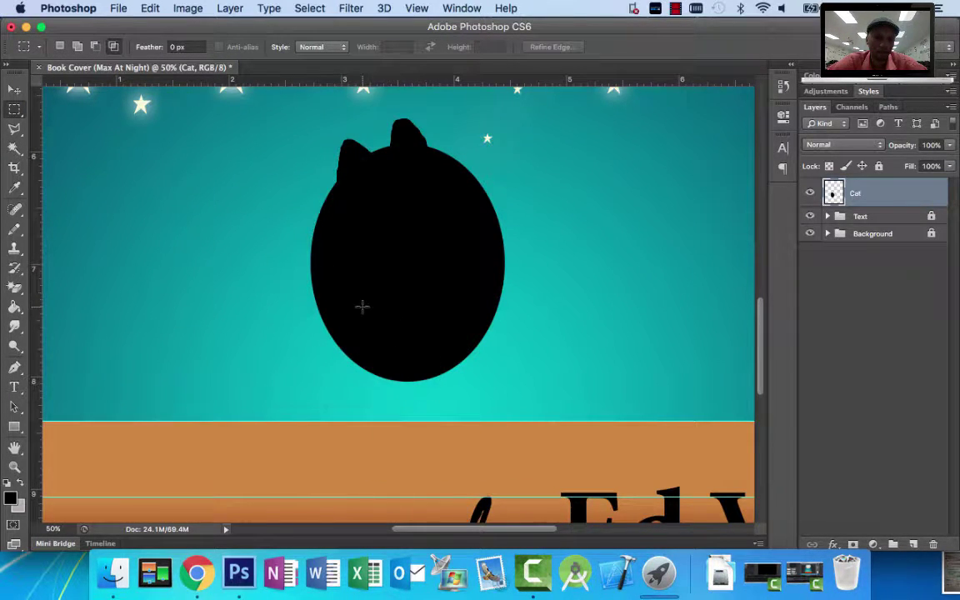
Outline the cat's body with the Pencil tool from beneath the head onto the orange ground and fill it with black.
left_click(14, 227)
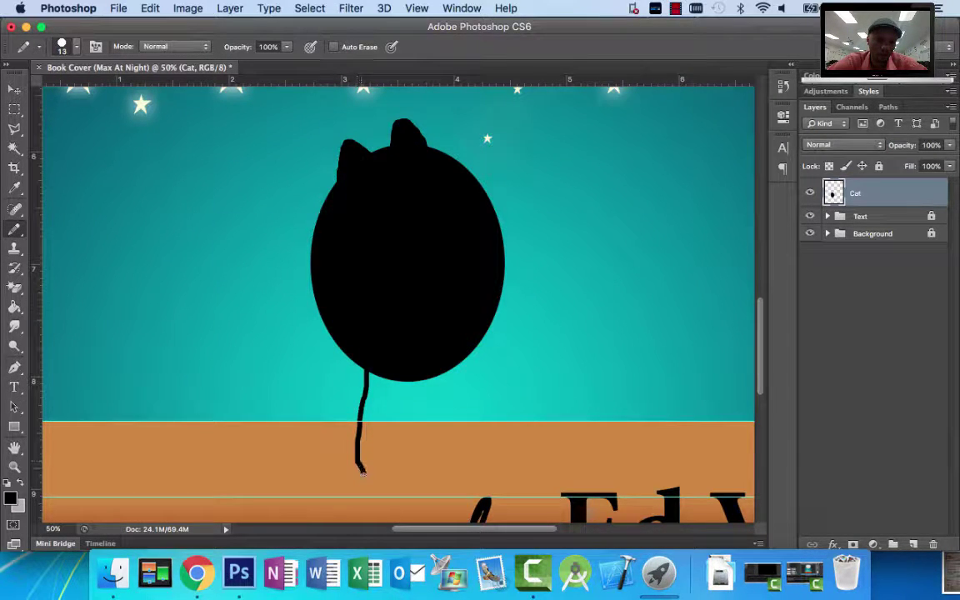
left_click_drag(363, 471, 419, 475)
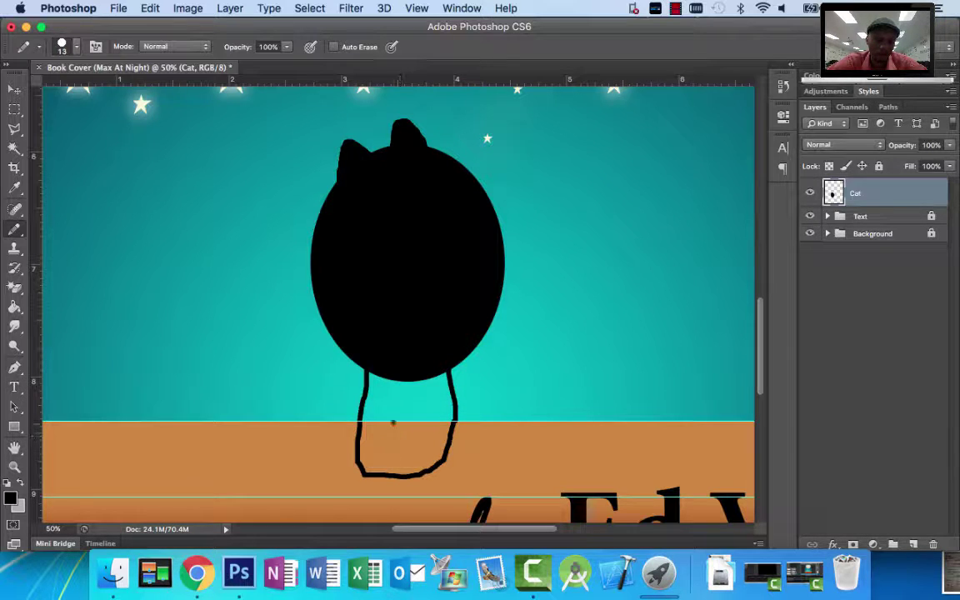
left_click(14, 307)
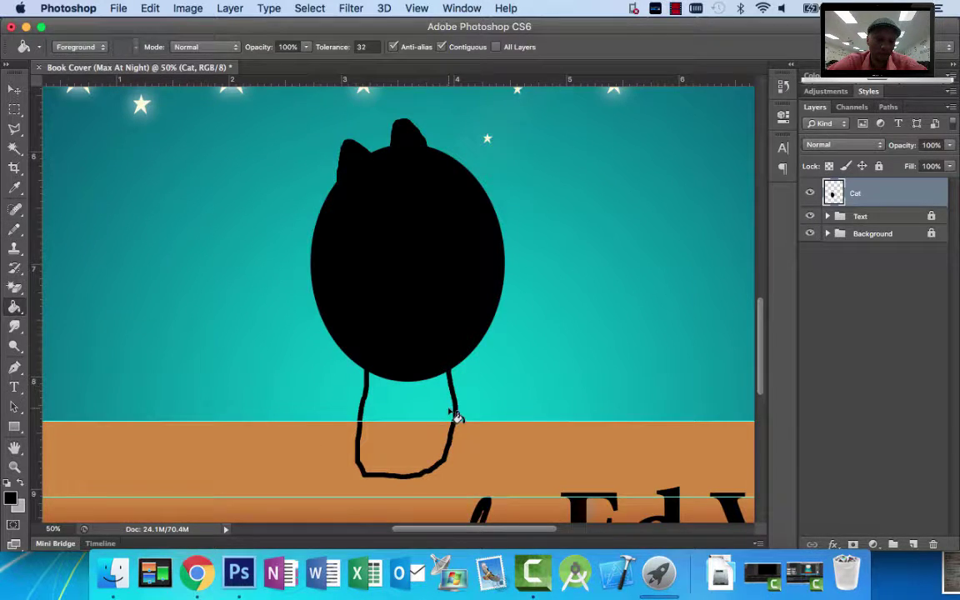
left_click(422, 410)
Check the cat's tail on the reference cover and start the tail at the body's lower left with a 22 px Pencil stroke.
scroll(404, 458, "down", 5)
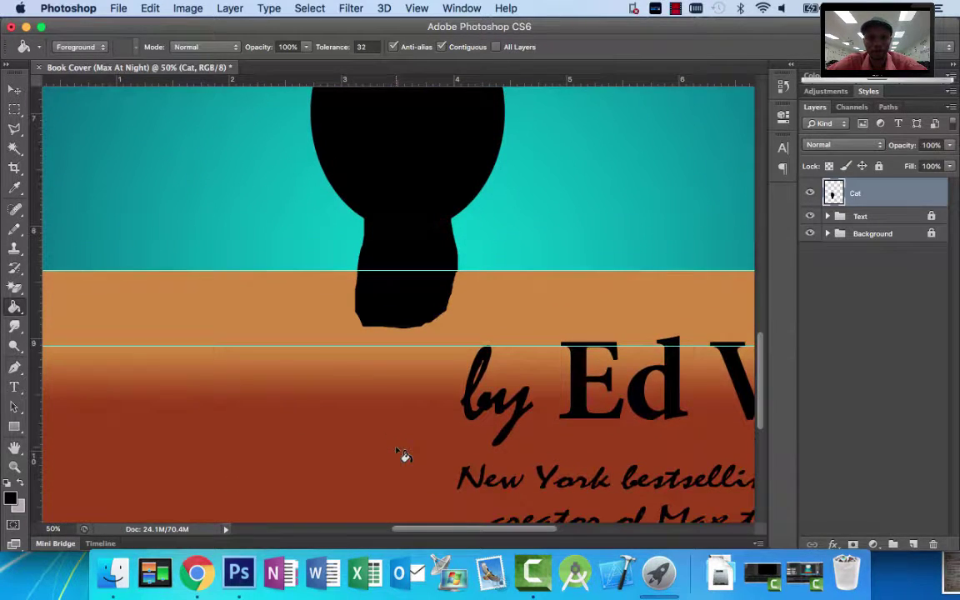
left_click(196, 573)
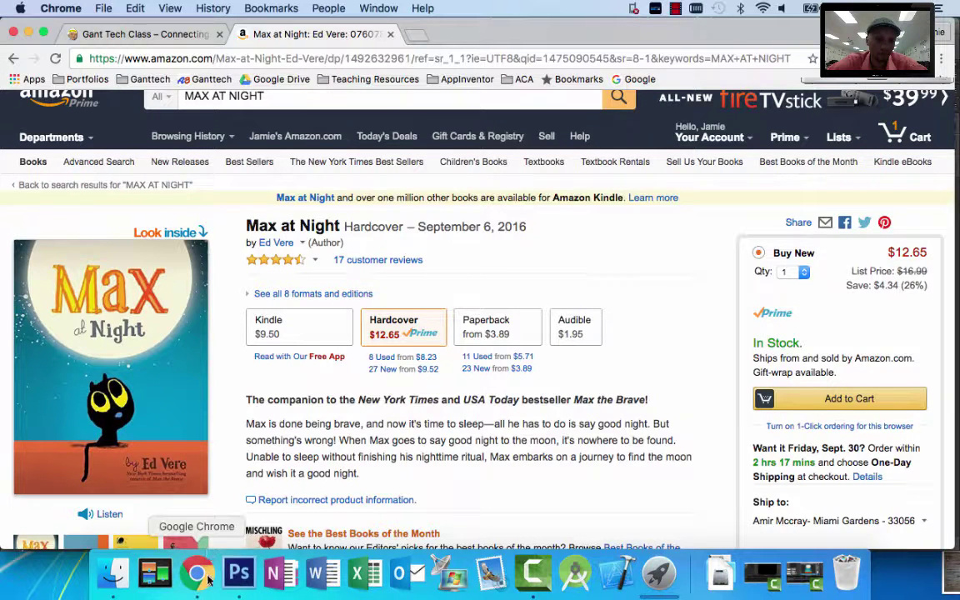
left_click(239, 572)
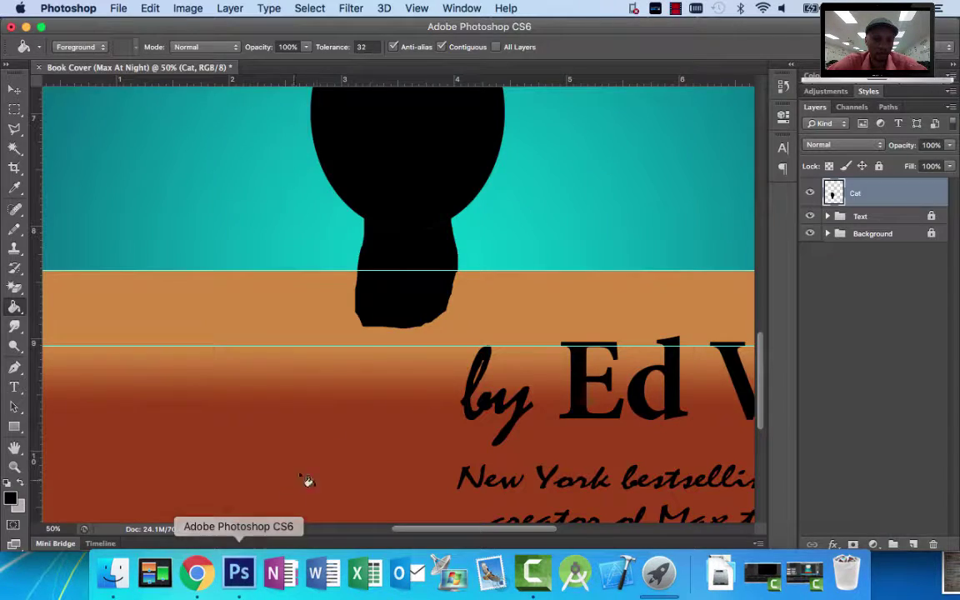
left_click(14, 227)
left_click(76, 49)
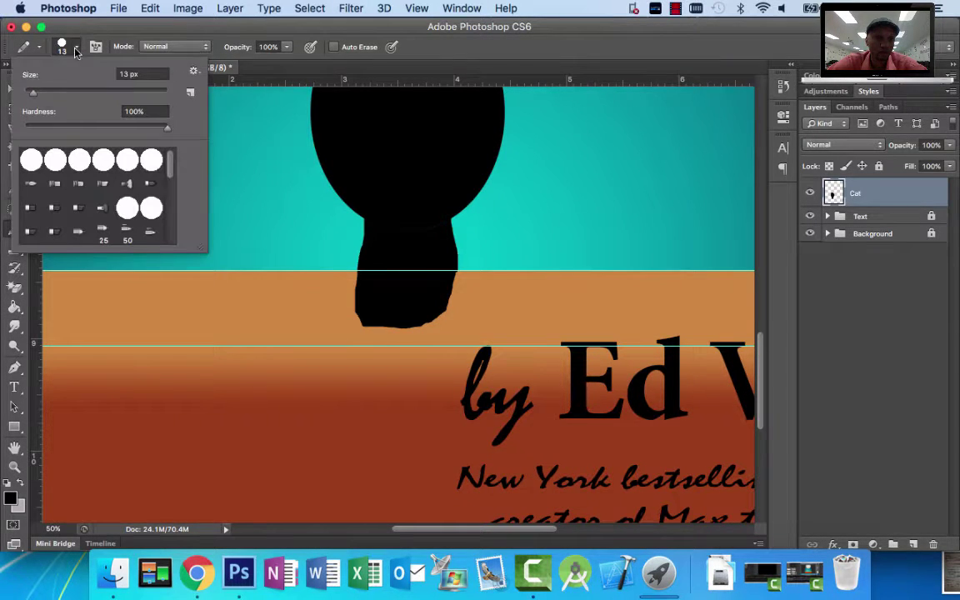
left_click(32, 95)
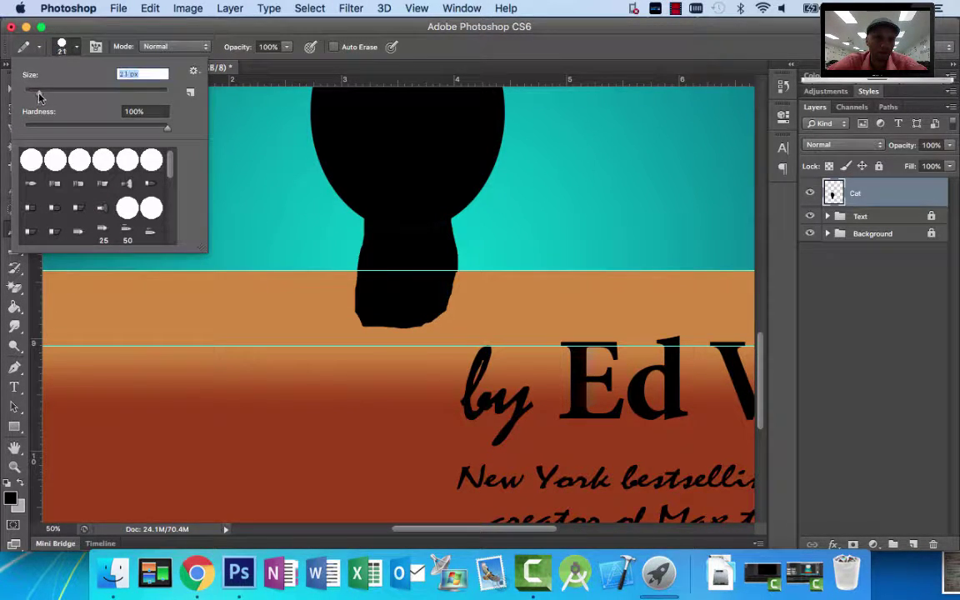
left_click(357, 316)
left_click_drag(357, 317, 343, 320)
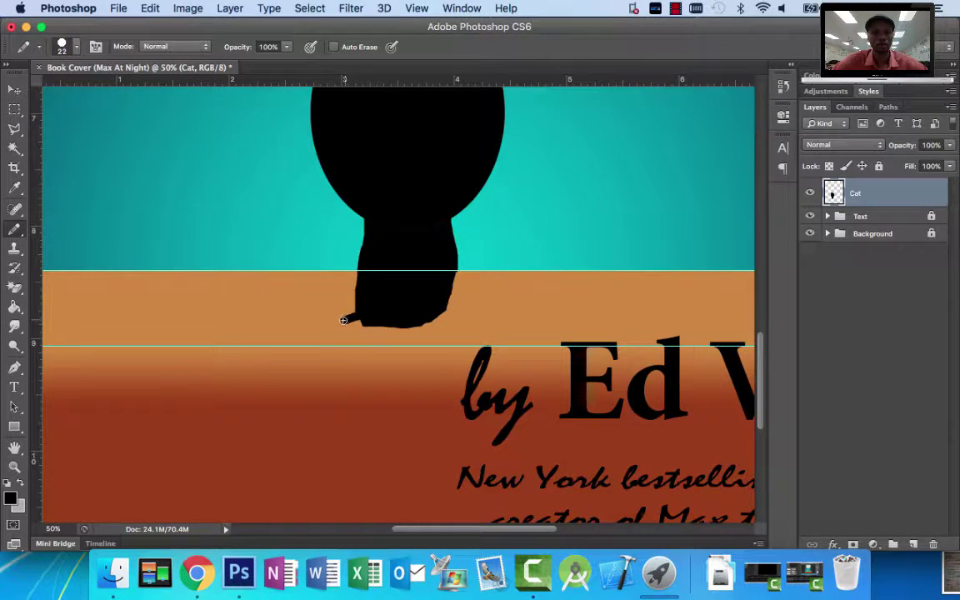
Set the Pencil size to 42 px and draw a curved tail hanging from the body's lower left over the red ground.
left_click(76, 45)
left_click_drag(41, 96, 54, 96)
left_click(362, 312)
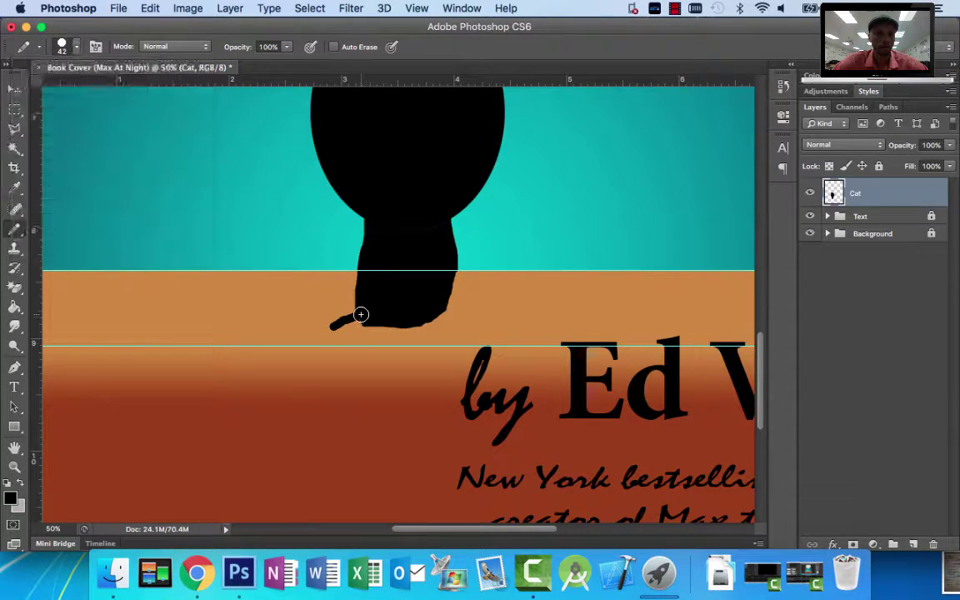
mouse_move(360, 315)
left_mouse_down()
mouse_move(328, 328)
mouse_move(314, 421)
mouse_move(299, 437)
mouse_move(278, 437)
mouse_move(307, 419)
mouse_move(323, 336)
mouse_move(350, 311)
mouse_move(373, 311)
left_mouse_up()
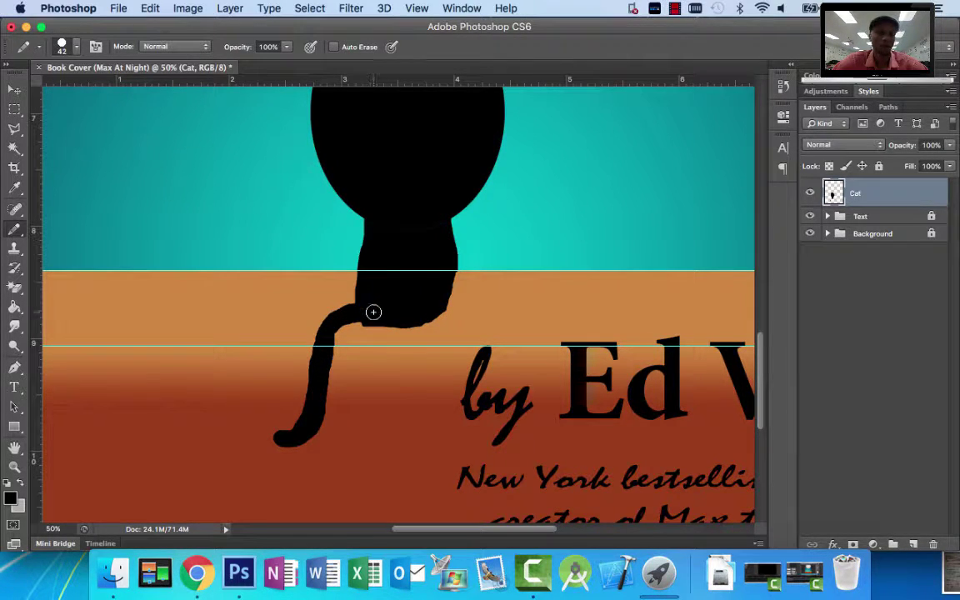
Check the cat's feet on the reference cover and draw rounded paws along the body's lower edge, extending out to the right.
left_click(197, 572)
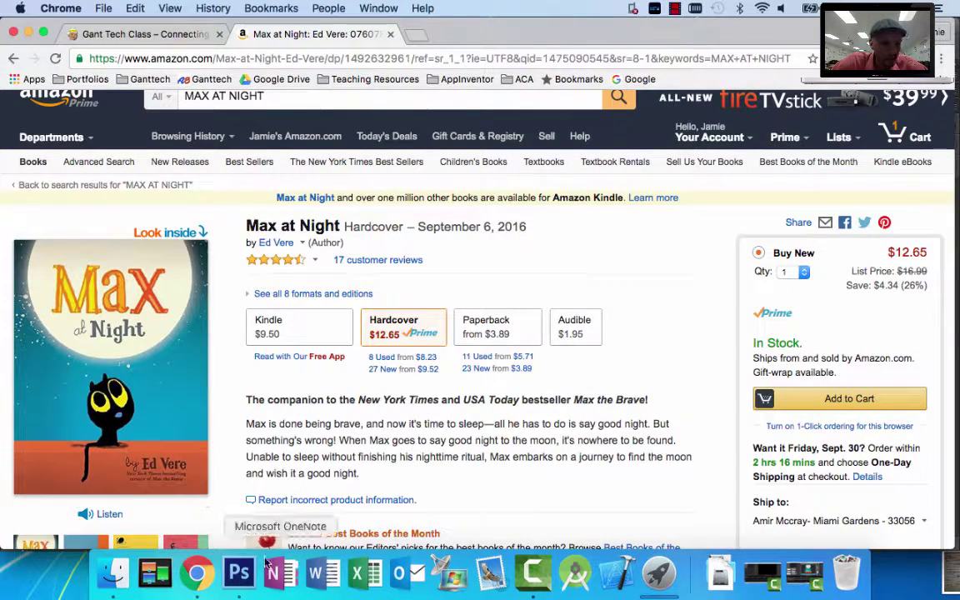
left_click(240, 575)
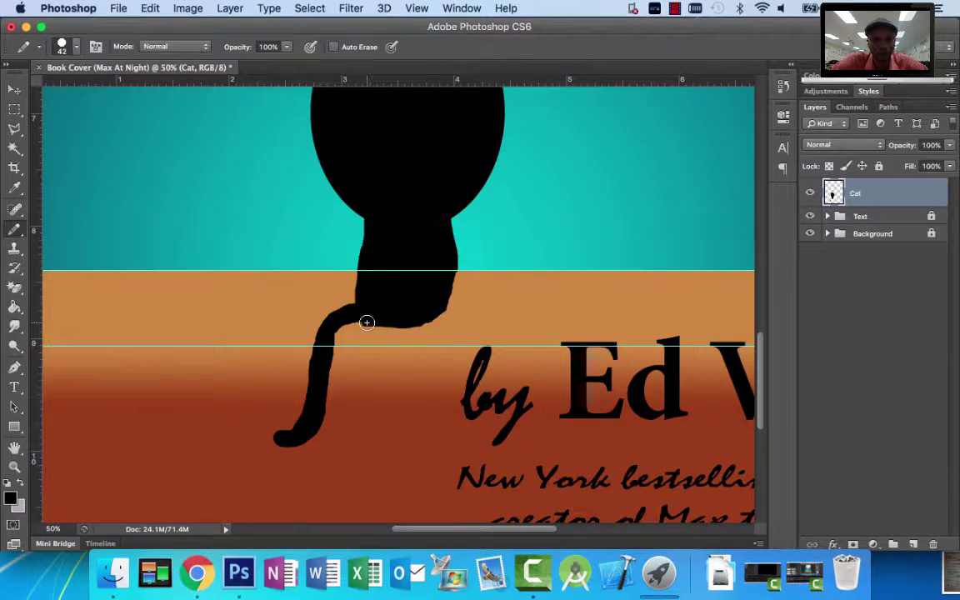
mouse_move(367, 325)
left_mouse_down()
mouse_move(420, 318)
mouse_move(445, 329)
mouse_move(483, 312)
mouse_move(458, 288)
mouse_move(448, 301)
mouse_move(470, 302)
mouse_move(442, 315)
mouse_move(462, 301)
mouse_move(452, 257)
mouse_move(481, 315)
left_mouse_up()
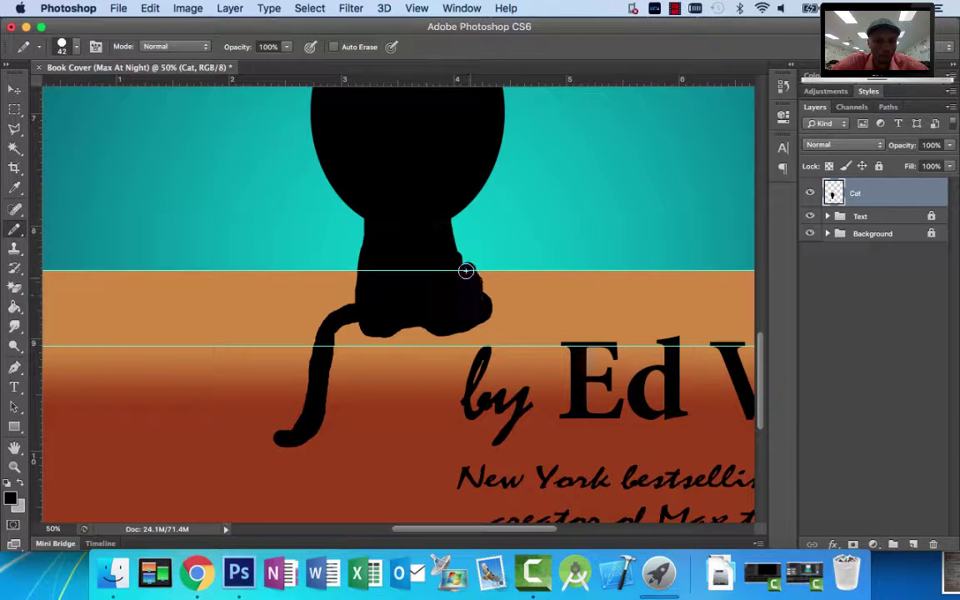
mouse_move(465, 274)
left_mouse_down()
mouse_move(491, 292)
mouse_move(490, 309)
left_mouse_up()
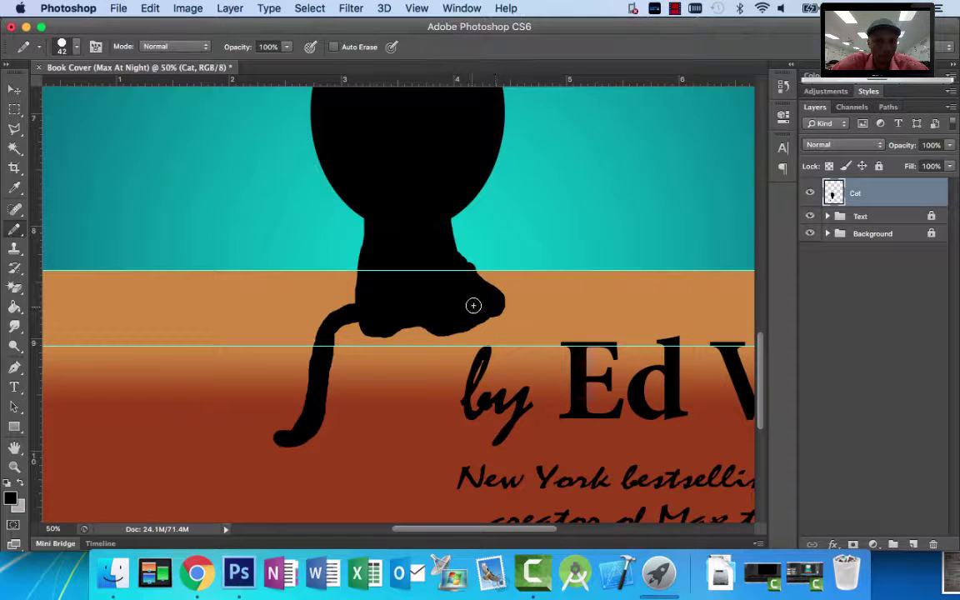
Examine the whole cat silhouette from the ears down to the tail.
scroll(428, 250, "up", 5)
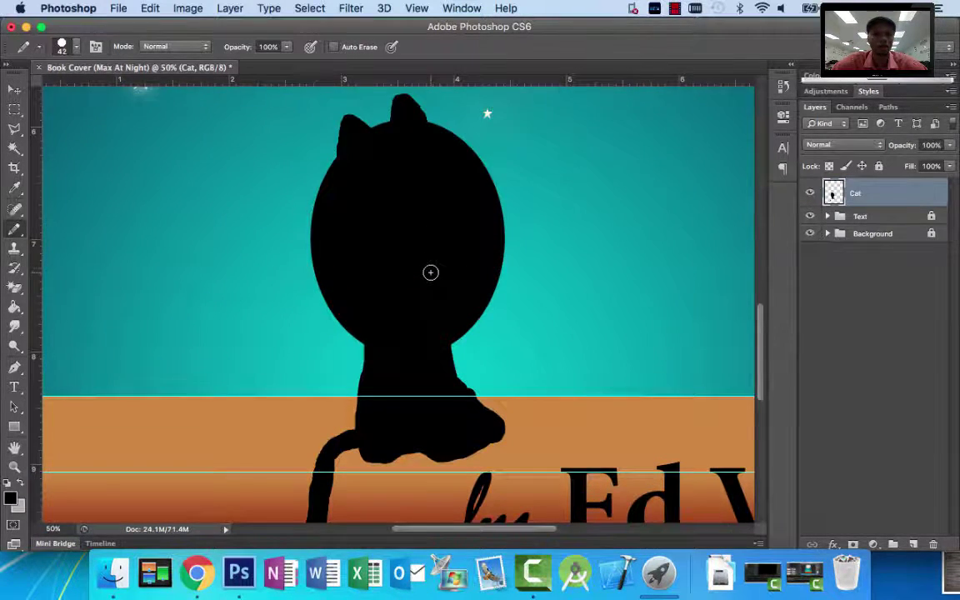
scroll(430, 272, "down", 4)
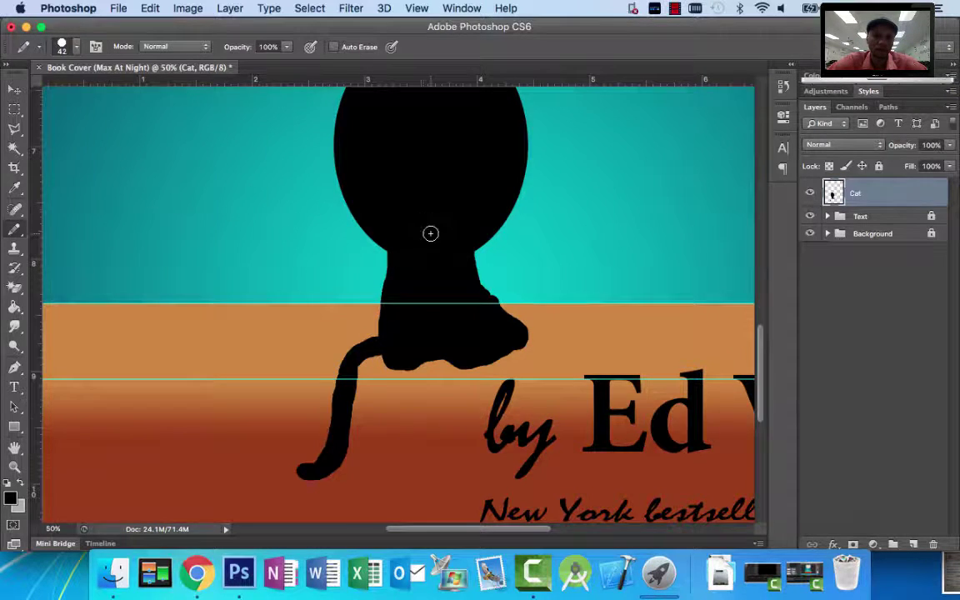
scroll(430, 233, "up", 10)
scroll(430, 233, "down", 10)
scroll(430, 233, "up", 5)
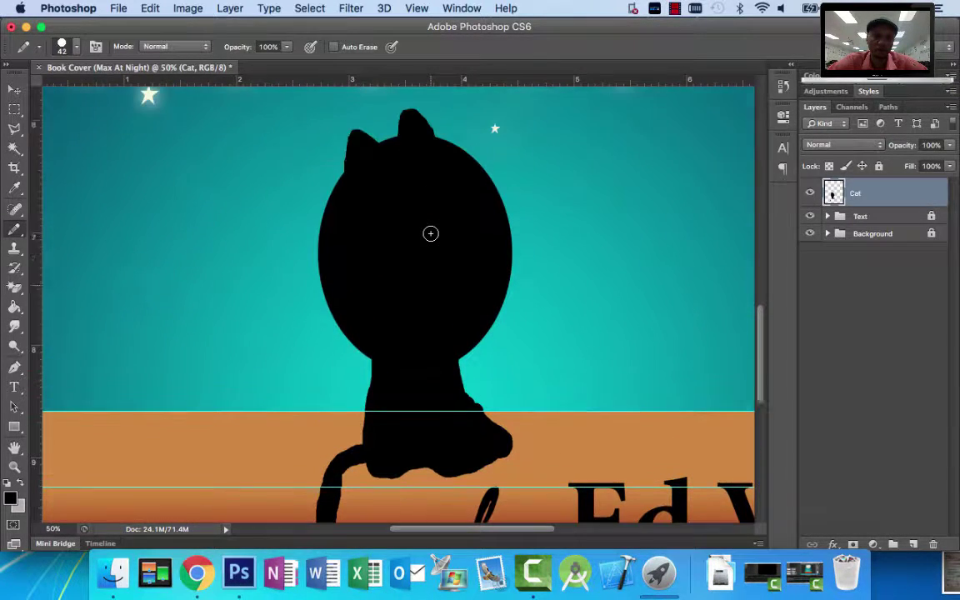
scroll(430, 233, "down", 2)
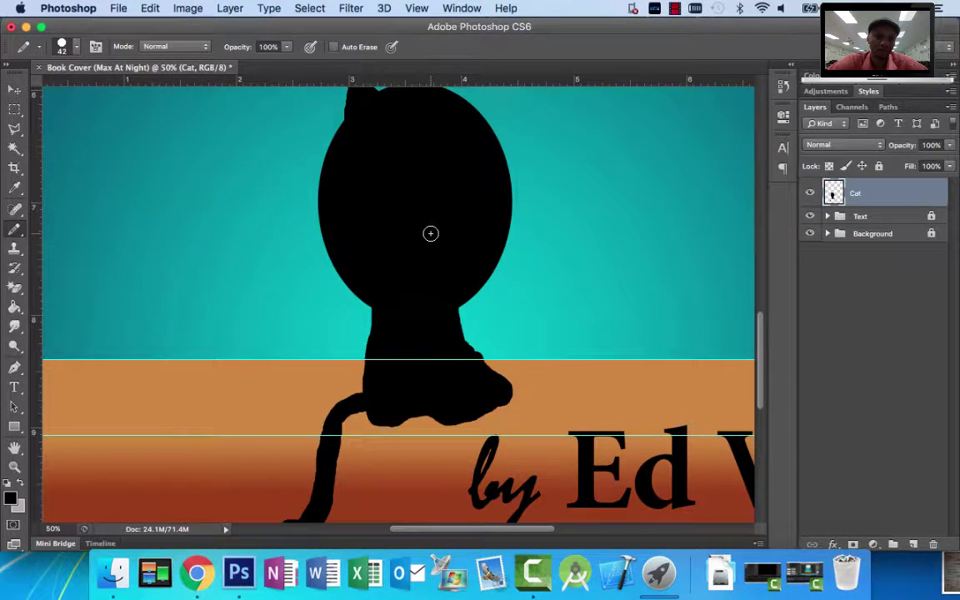
scroll(430, 234, "down", 3)
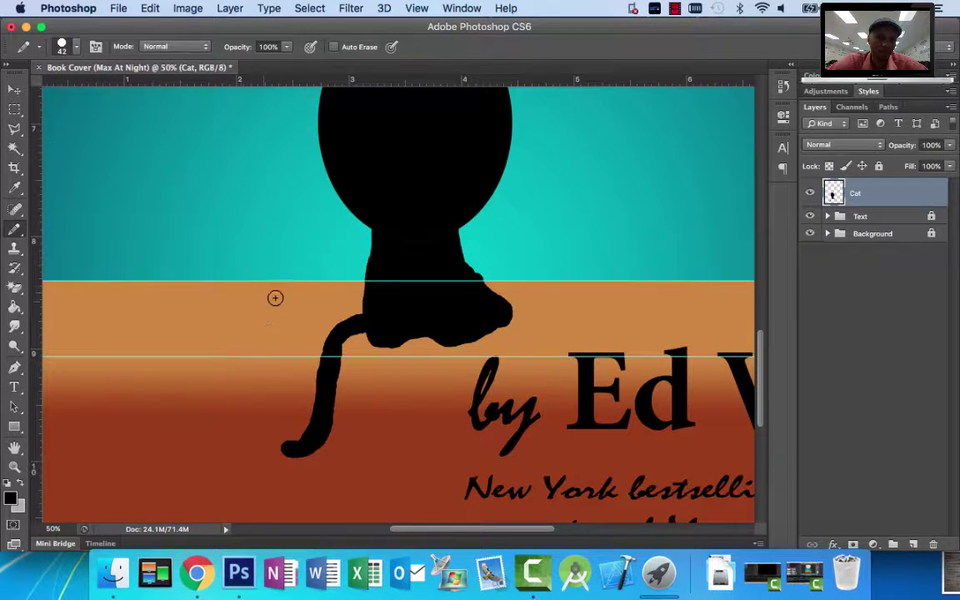
scroll(241, 200, "up", 6)
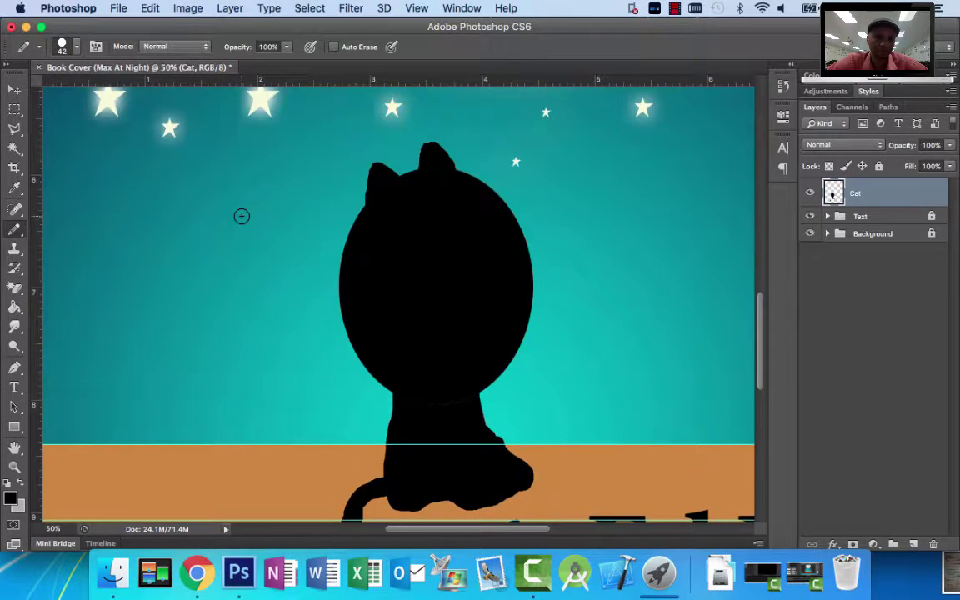
Check the cat's eyes on the reference cover and set the foreground color to a bright yellow with hue 59°.
left_click(197, 571)
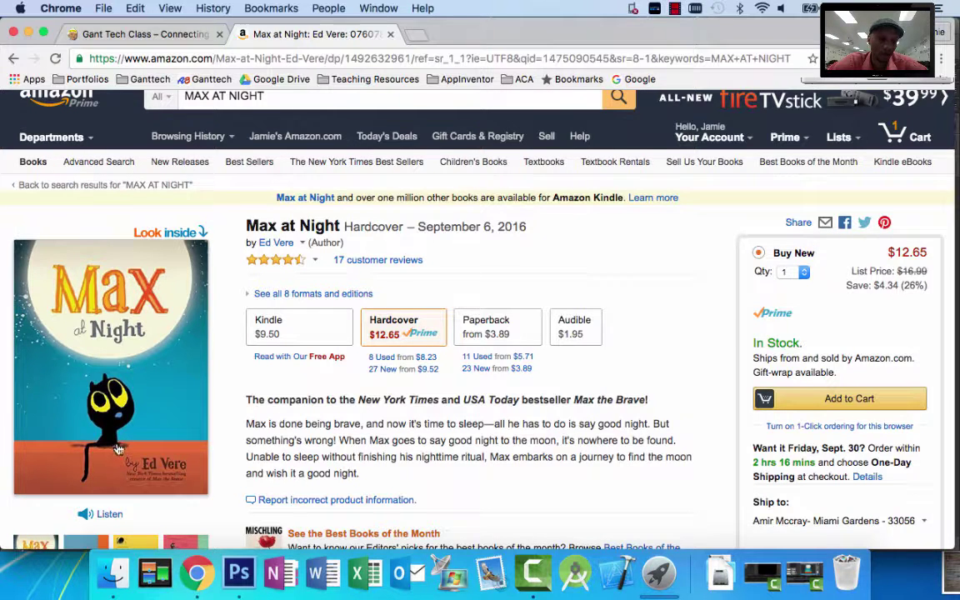
left_click(238, 572)
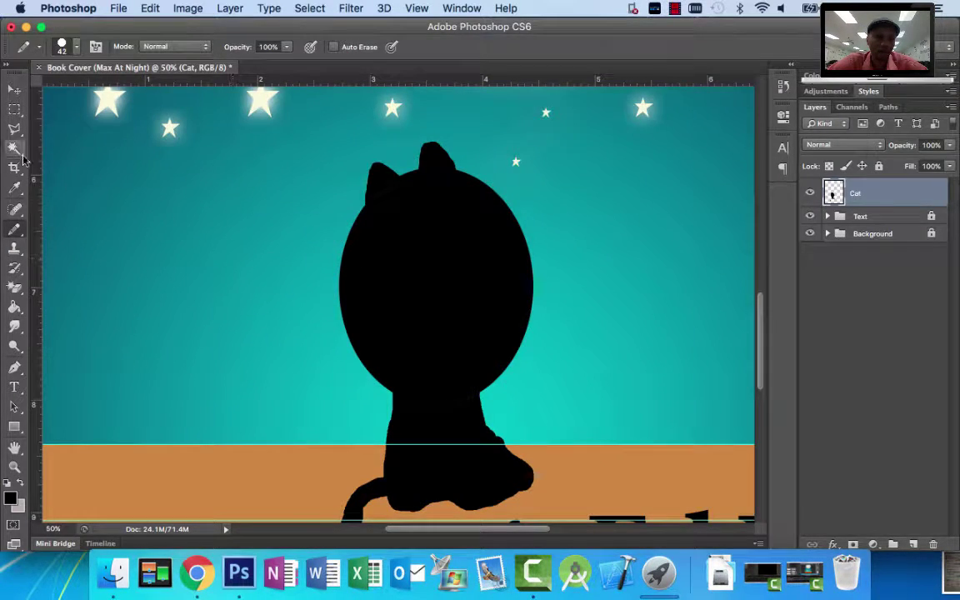
left_click(14, 495)
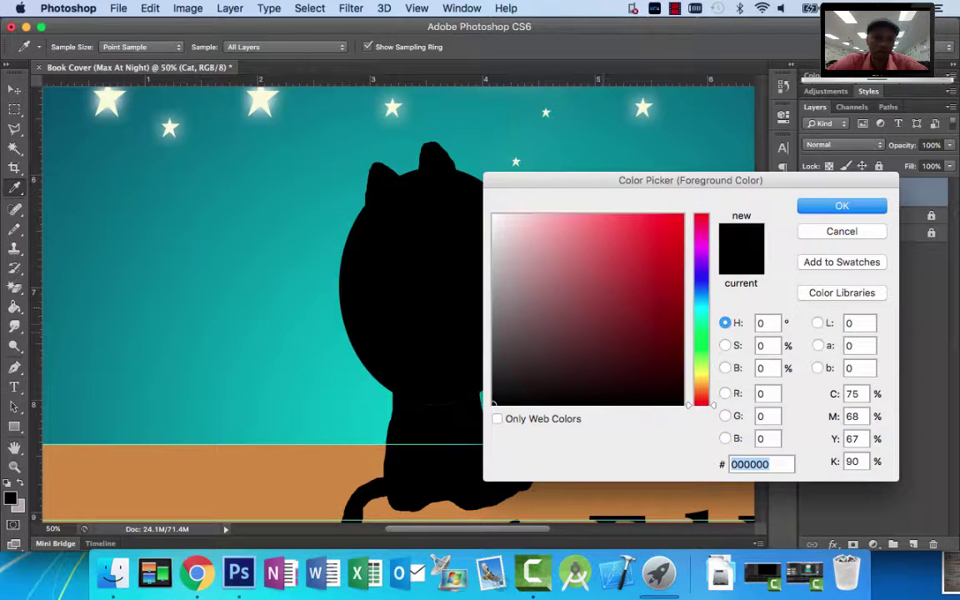
left_click(696, 374)
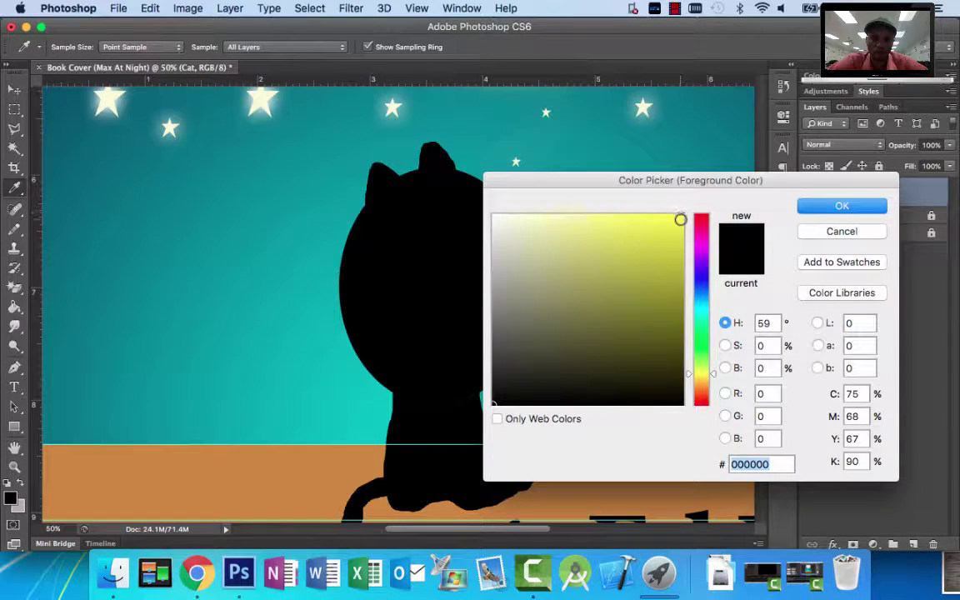
left_click(681, 220)
left_click(842, 205)
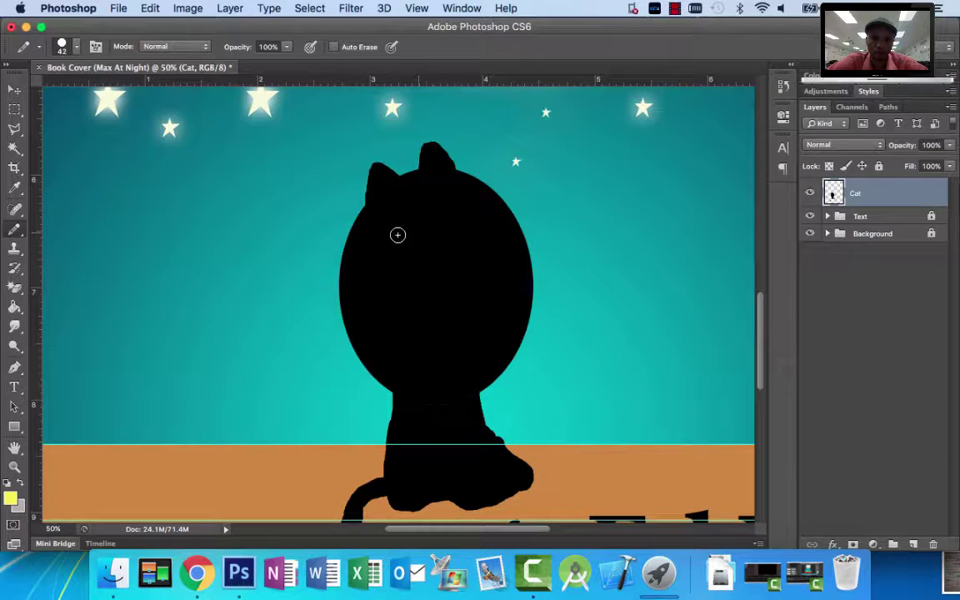
mouse_move(388, 234)
left_mouse_down()
mouse_move(401, 281)
mouse_move(408, 242)
mouse_move(390, 236)
mouse_move(410, 252)
left_mouse_up()
left_click(449, 218)
mouse_move(448, 219)
left_mouse_down()
mouse_move(476, 229)
mouse_move(450, 218)
mouse_move(469, 261)
left_mouse_up()
key("super+alt+z")
key("super+alt+z")
key("super+alt+z")
key("super+alt+z")
key("super+alt+z")
key("super+alt+z")
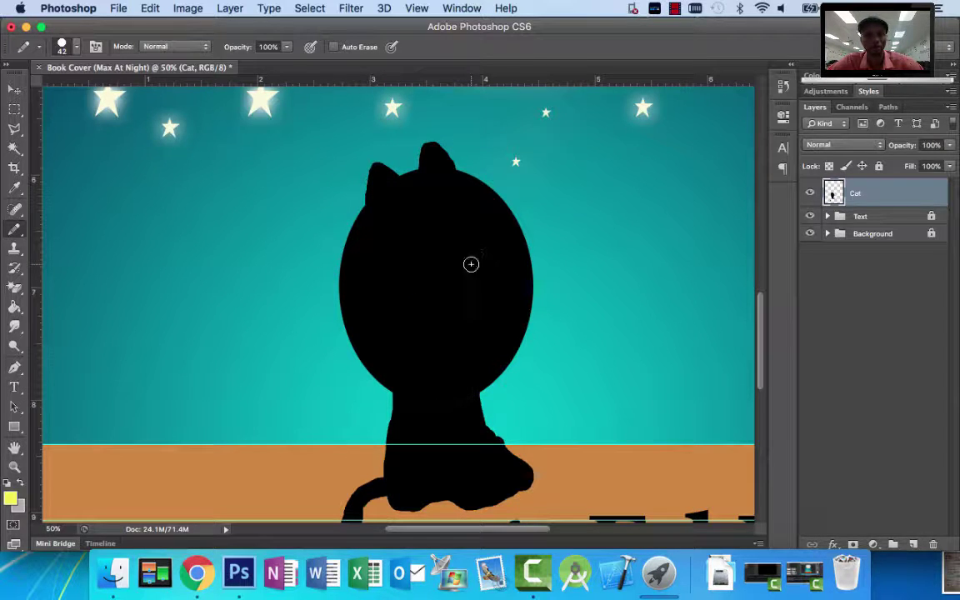
Select an upright ellipse on the left half of the cat's head, fill it with yellow as an eye, and deselect.
left_click_drag(16, 109, 59, 120)
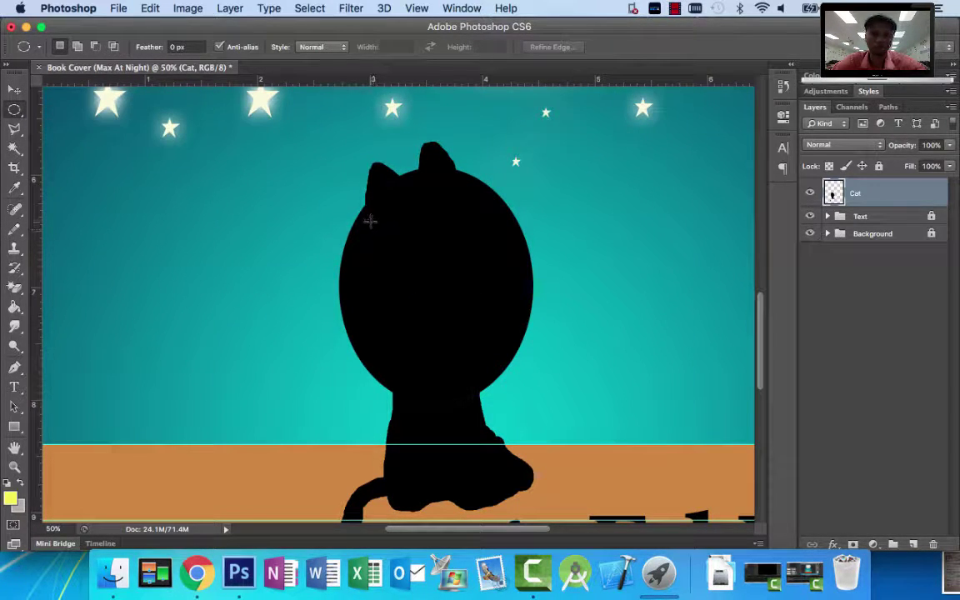
left_click_drag(372, 224, 423, 302)
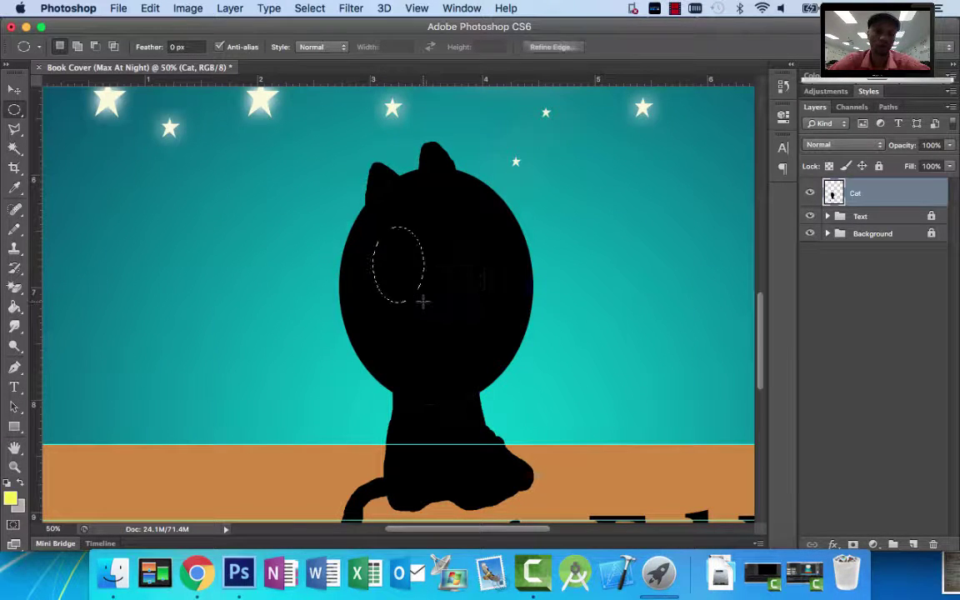
left_click(14, 307)
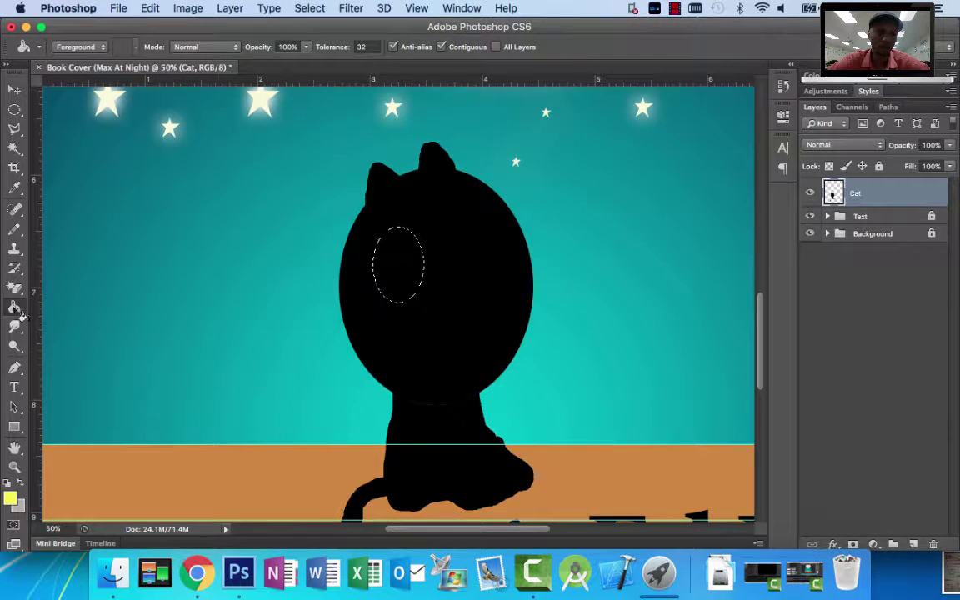
left_click(410, 276)
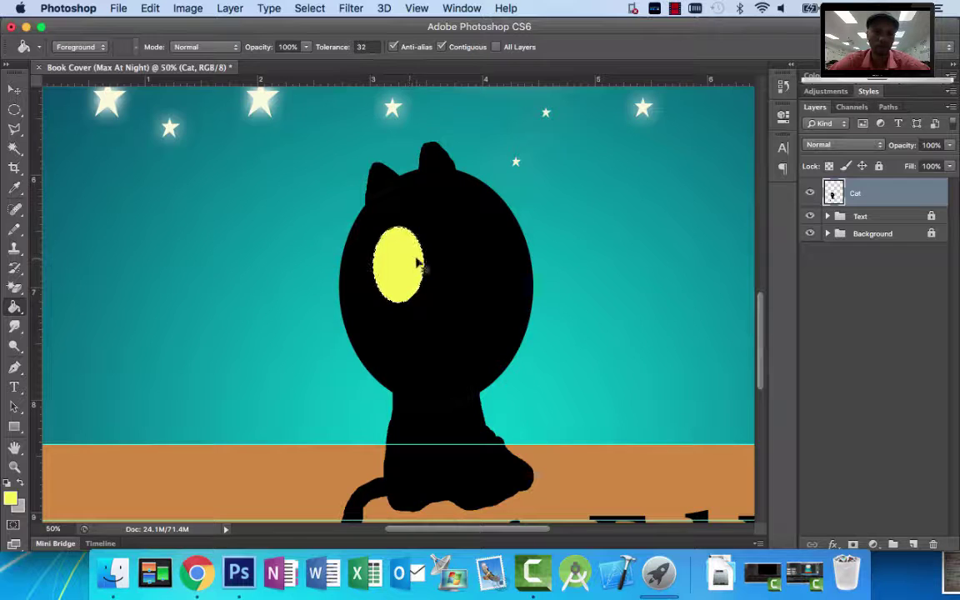
key("super+d")
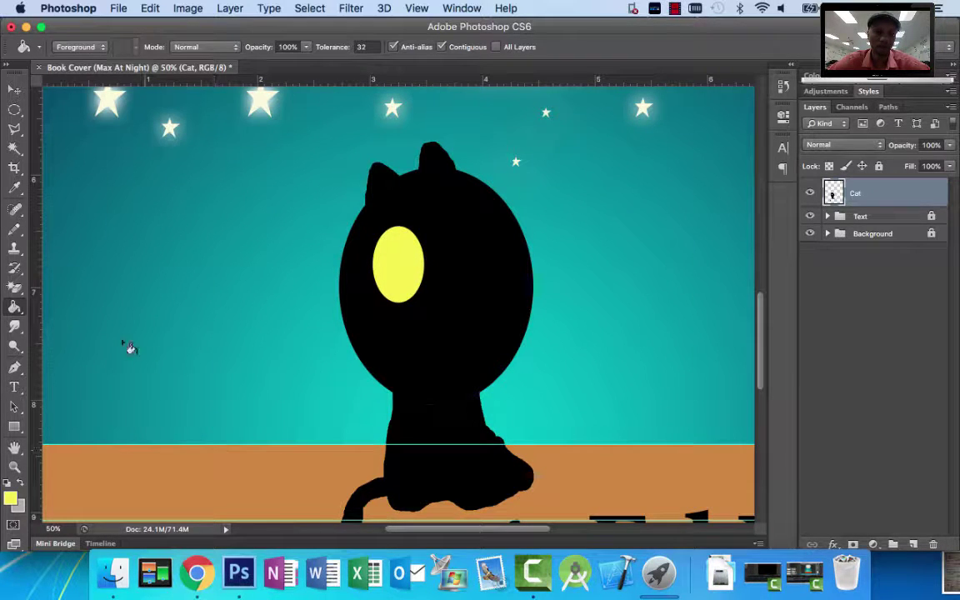
Select a slightly larger ellipse on the right half of the head, nudge it up and to the right, fill it with yellow, and deselect.
left_click(14, 111)
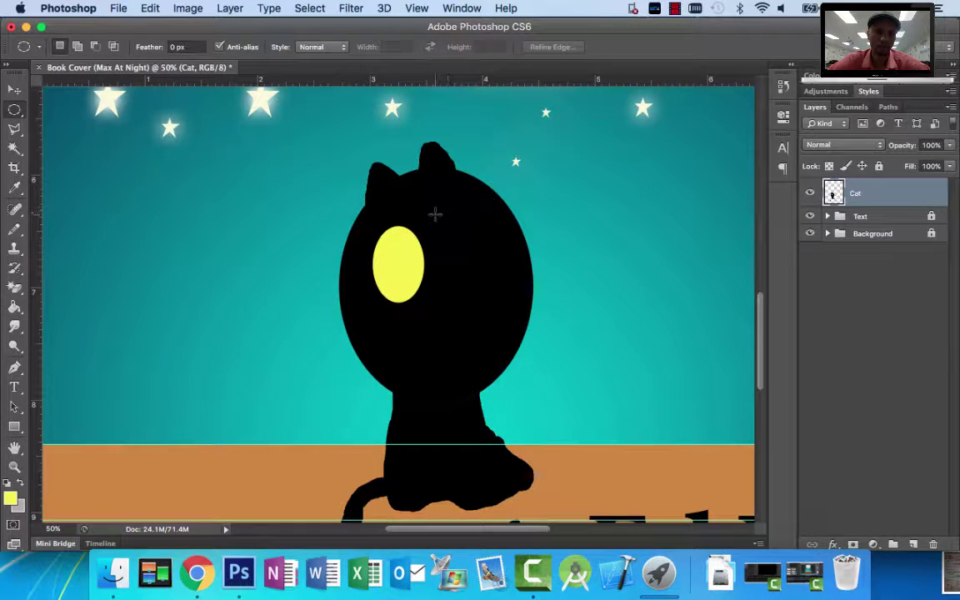
left_click_drag(435, 215, 495, 304)
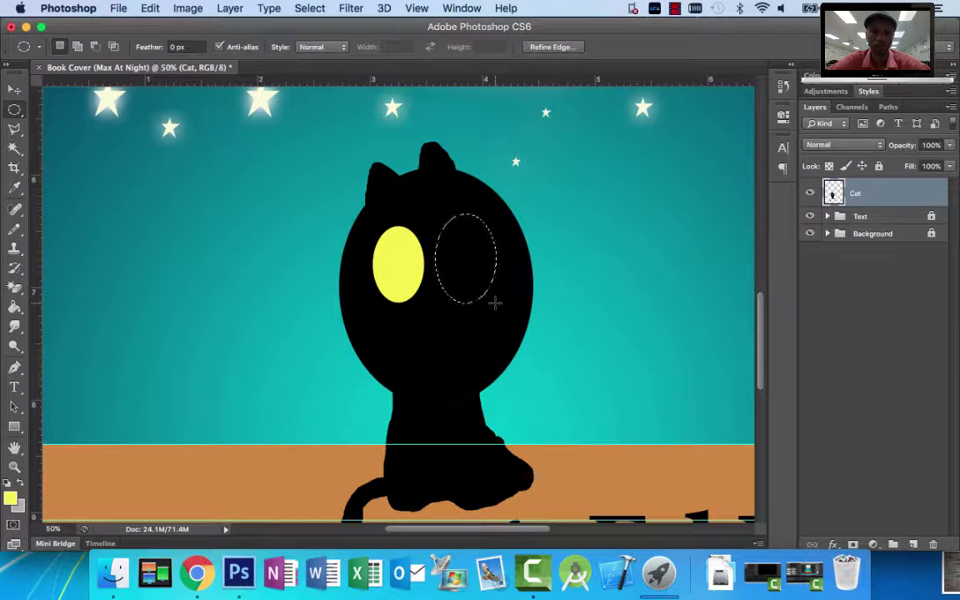
key("Up")
key("Up")
key("Up")
key("Up")
key("Up")
key("Right")
key("Right")
key("Right")
key("Right")
key("Right")
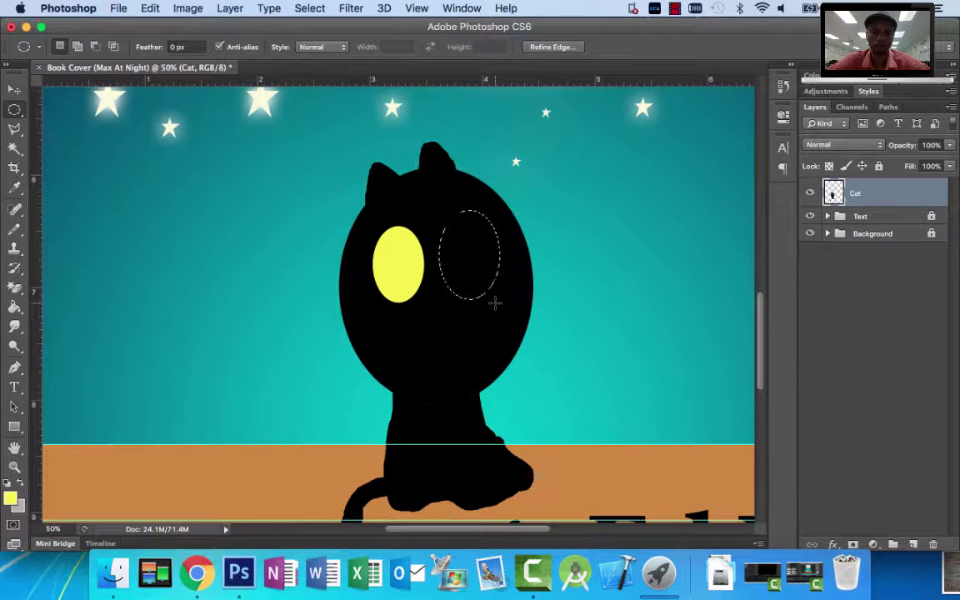
left_click(15, 306)
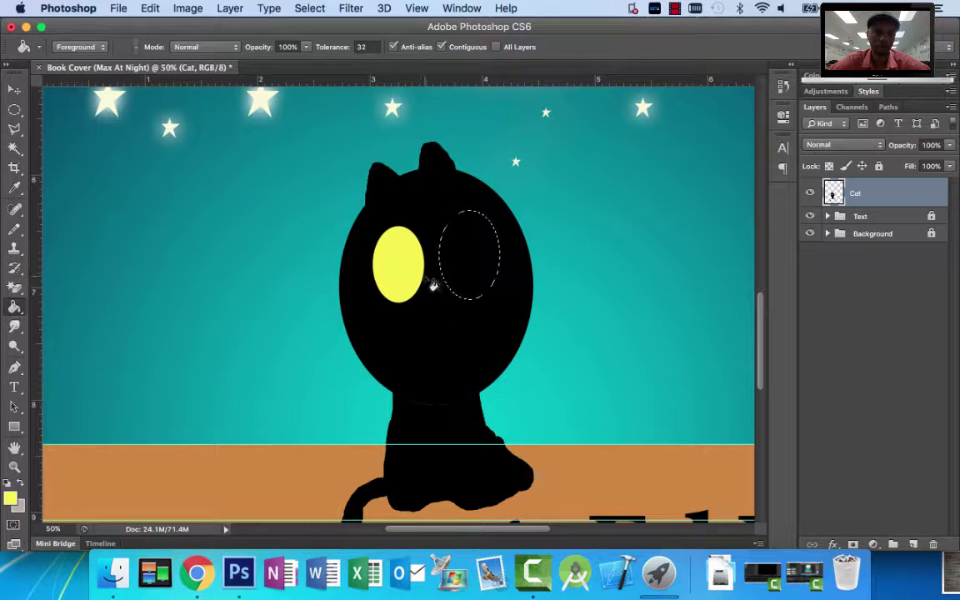
left_click(464, 259)
key("super+d")
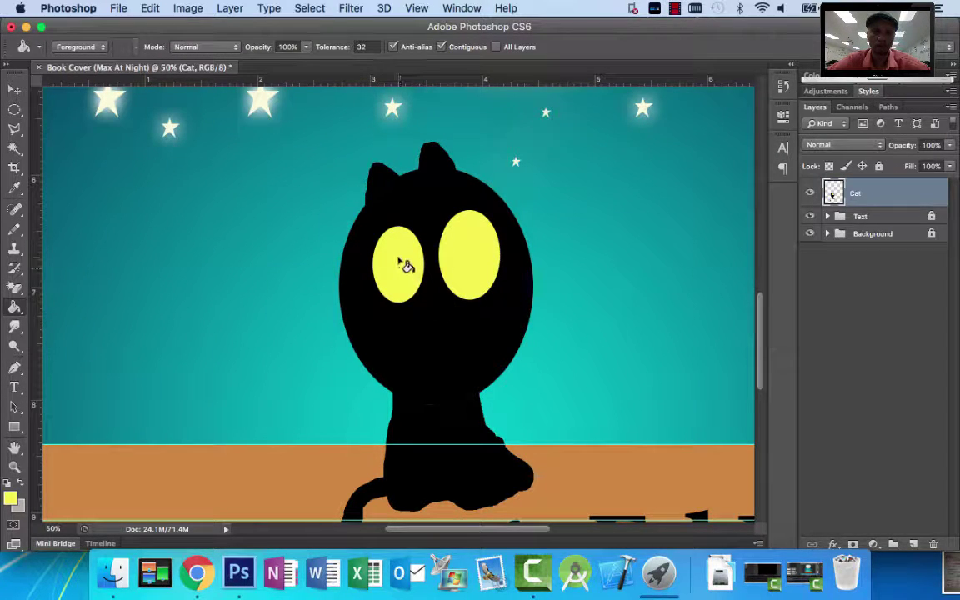
Check the eyes on the reference cover in Chrome and enlarge the right eye in Photoshop with a bigger yellow-filled ellipse around it.
left_click(196, 571)
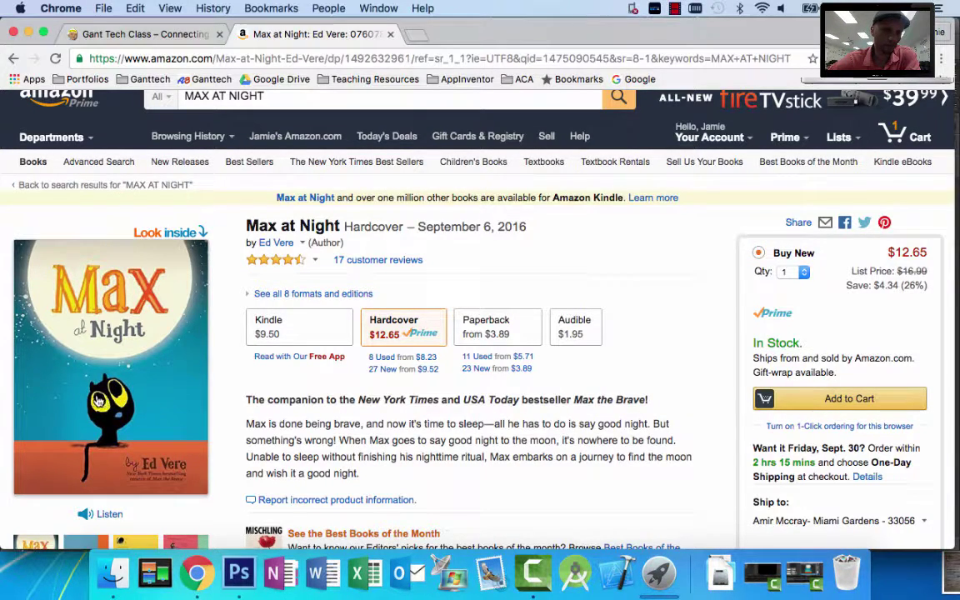
left_click(239, 572)
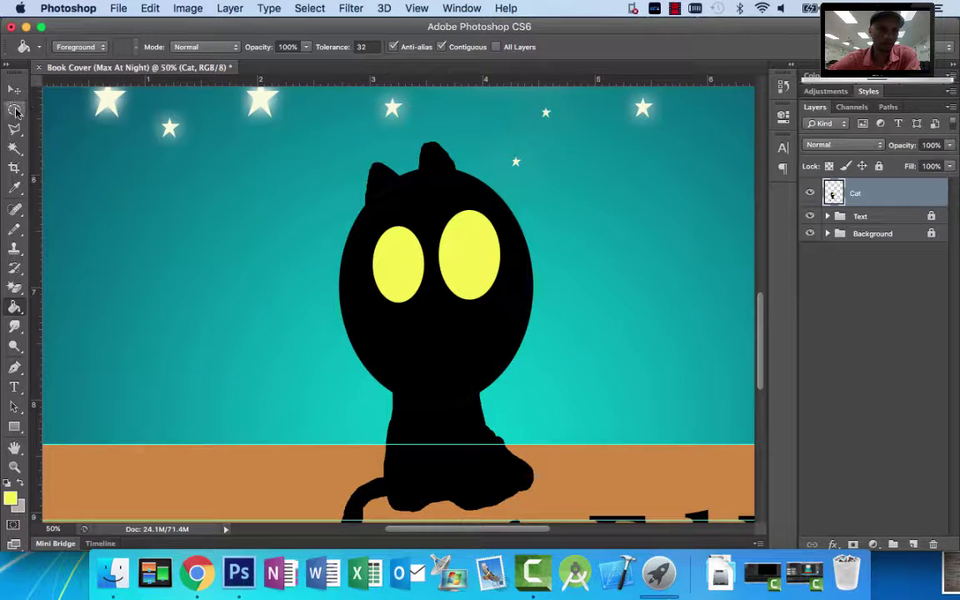
left_click(14, 109)
mouse_move(435, 199)
left_mouse_down()
mouse_move(457, 260)
mouse_move(510, 301)
left_mouse_up()
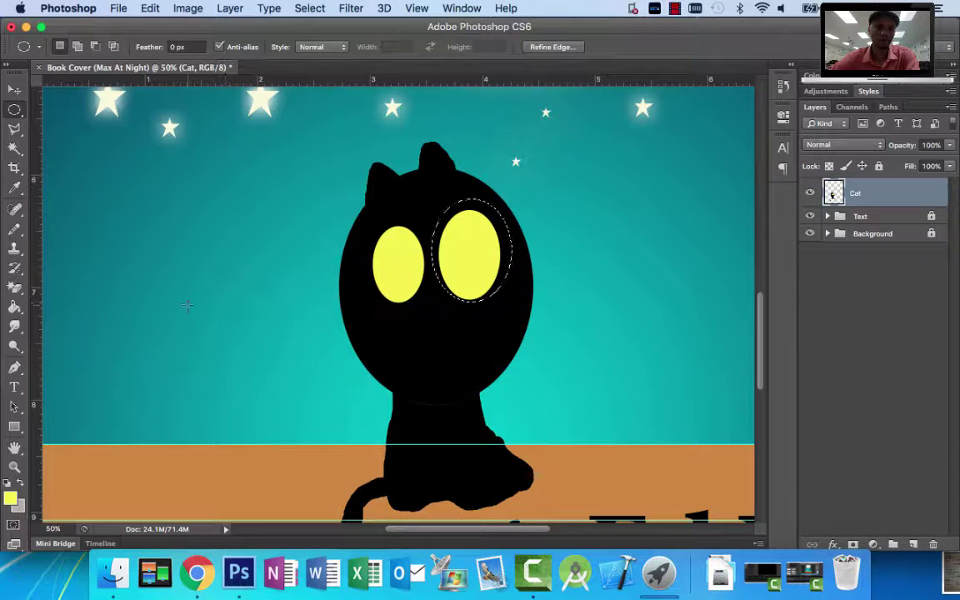
left_click(16, 306)
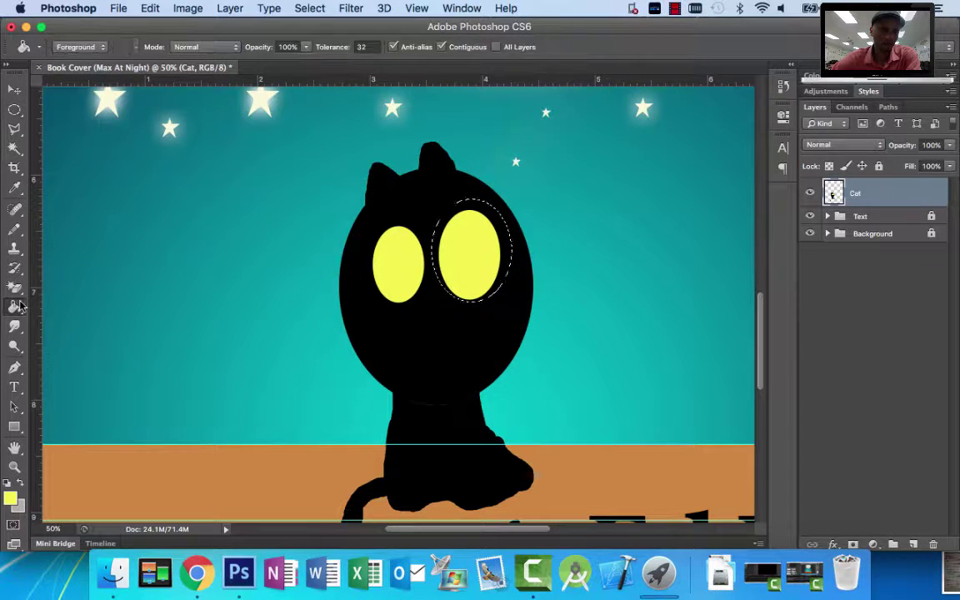
left_click(507, 227)
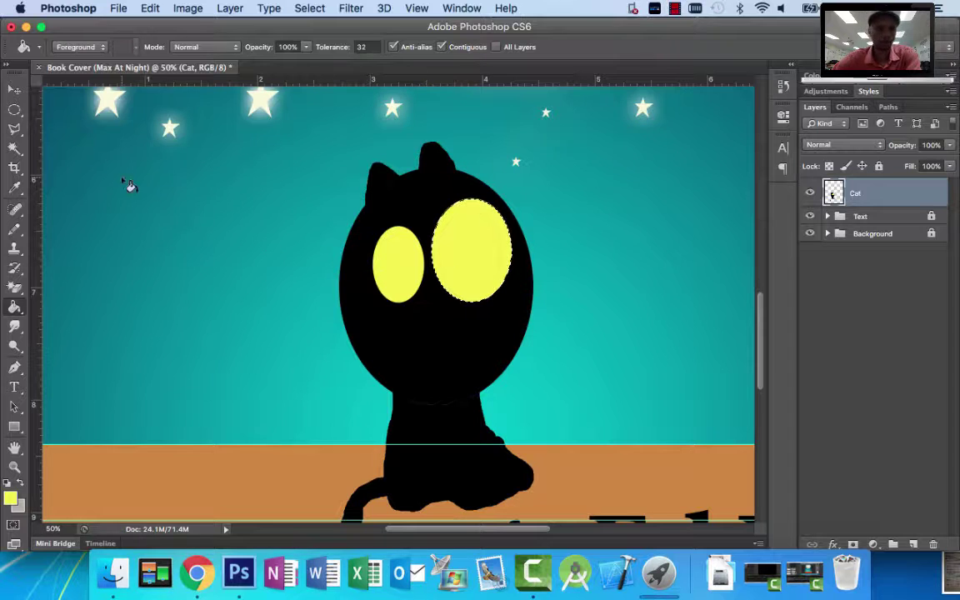
Enlarge the left eye with a bigger yellow-filled ellipse reaching toward the head's left edge, and clear the selection.
left_click(13, 113)
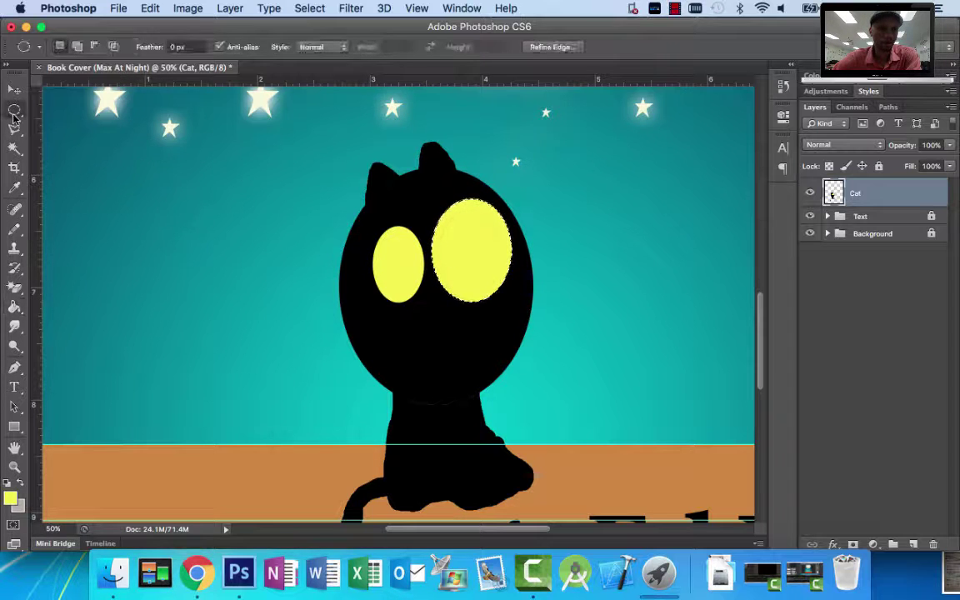
left_click_drag(357, 232, 425, 326)
left_click(363, 224)
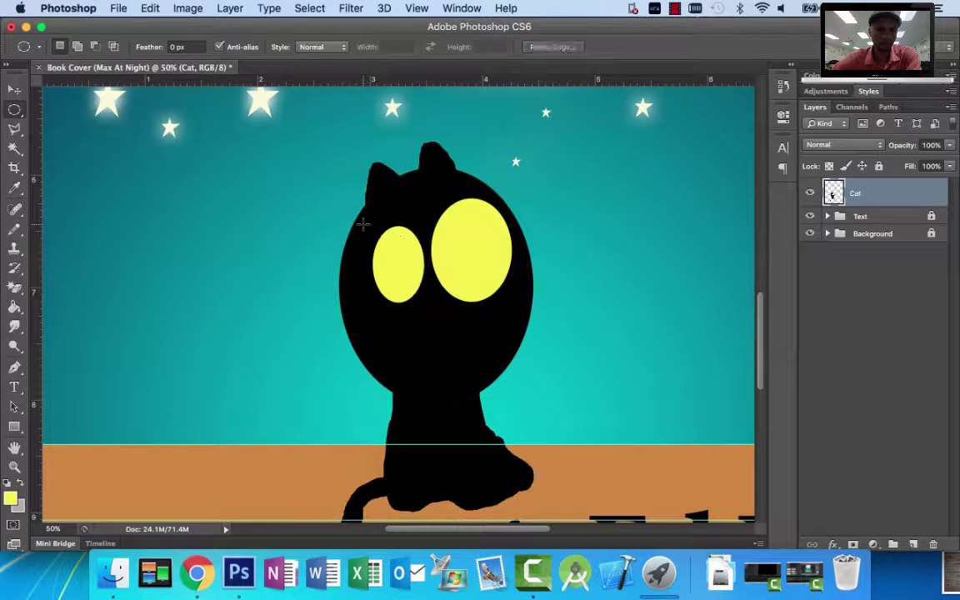
left_click_drag(364, 223, 424, 309)
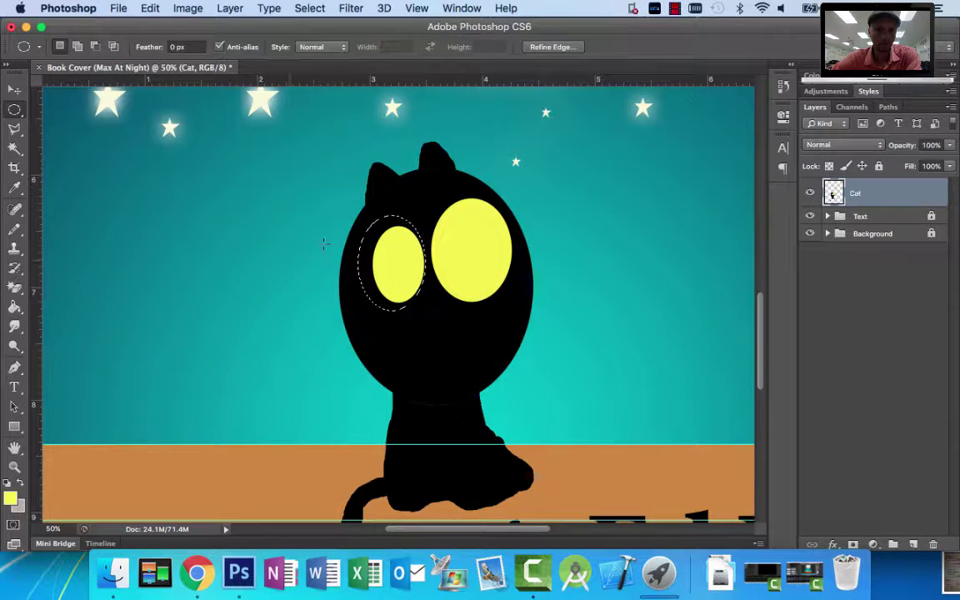
left_click(14, 306)
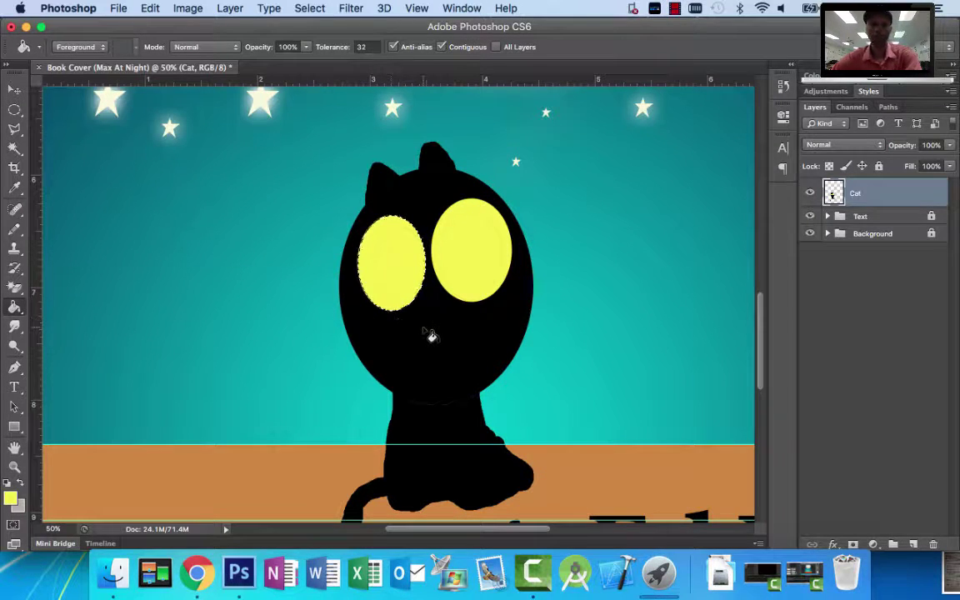
key("super+d")
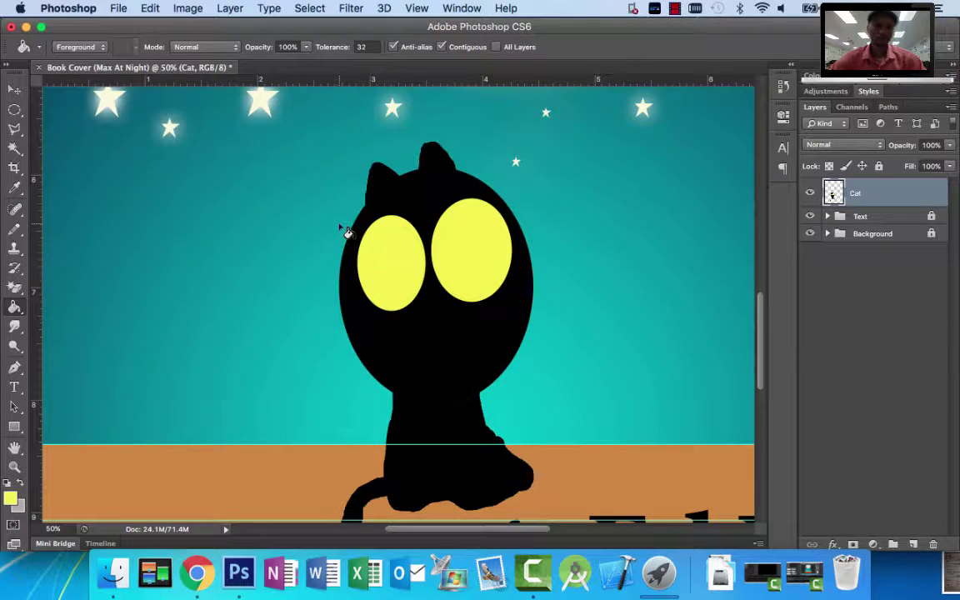
Select a nearly circular pupil inside the left eye, set the foreground color to black, and fill the pupil.
left_click(13, 109)
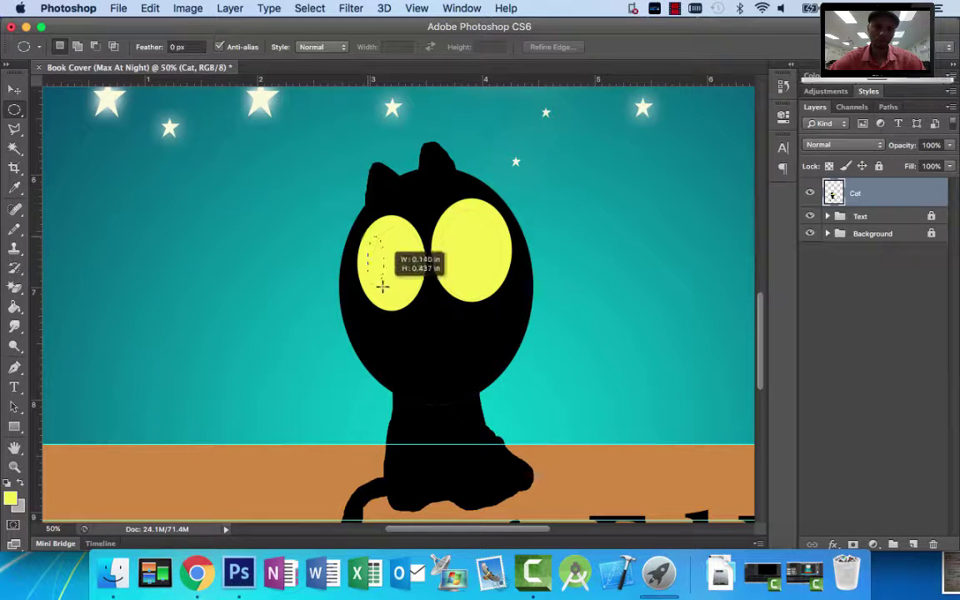
left_click_drag(382, 286, 410, 281)
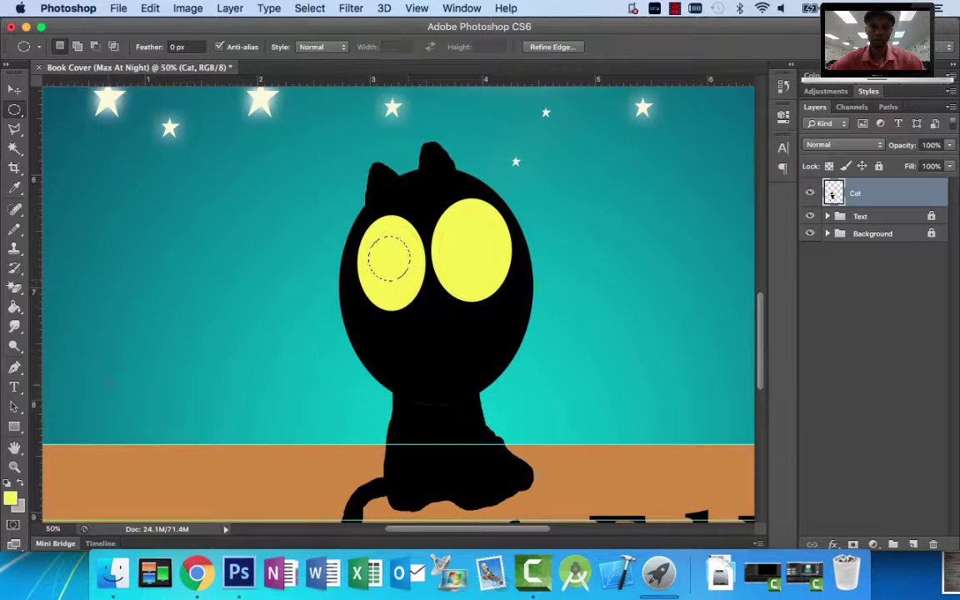
left_click(10, 498)
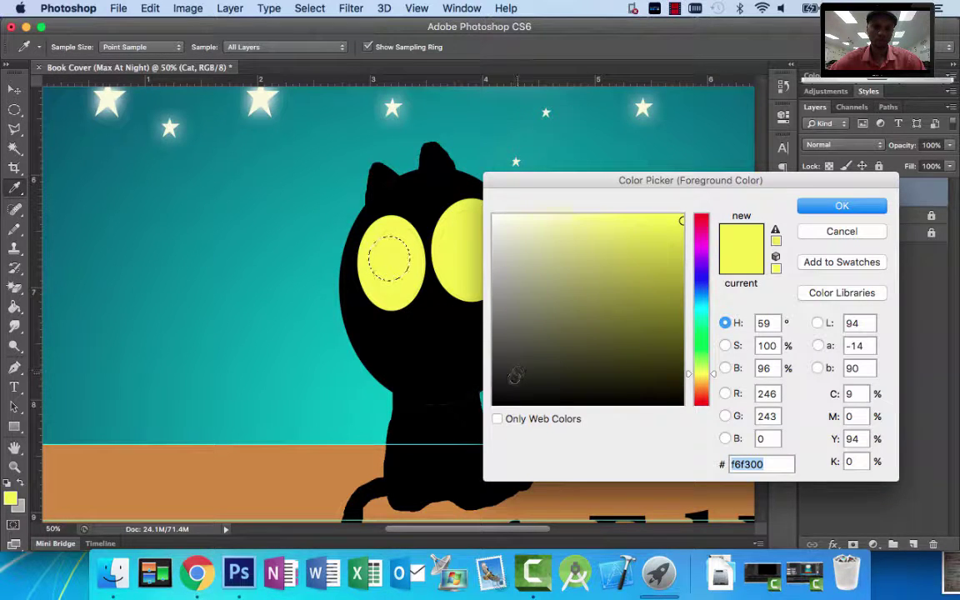
left_click(493, 400)
left_click(843, 208)
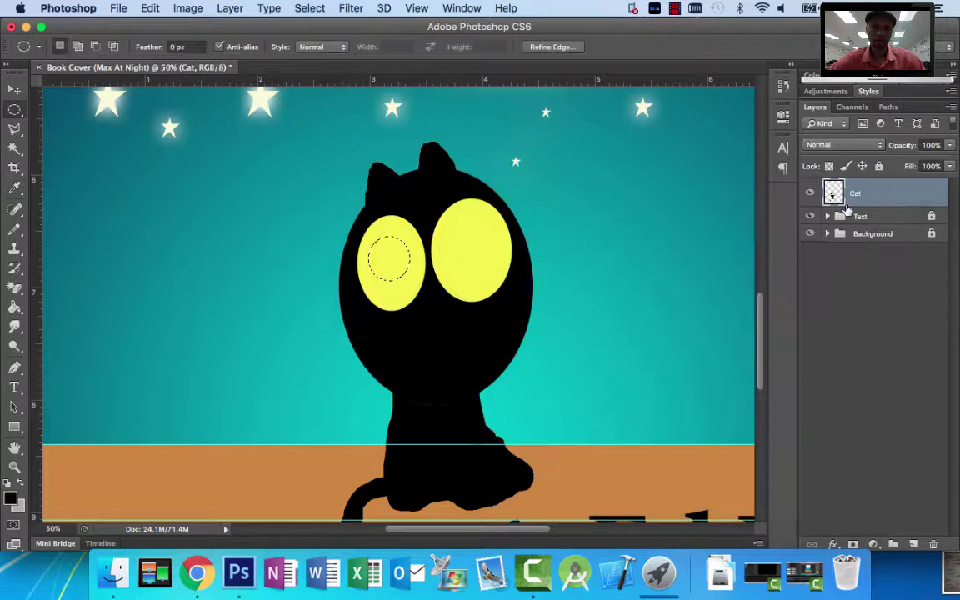
left_click(15, 307)
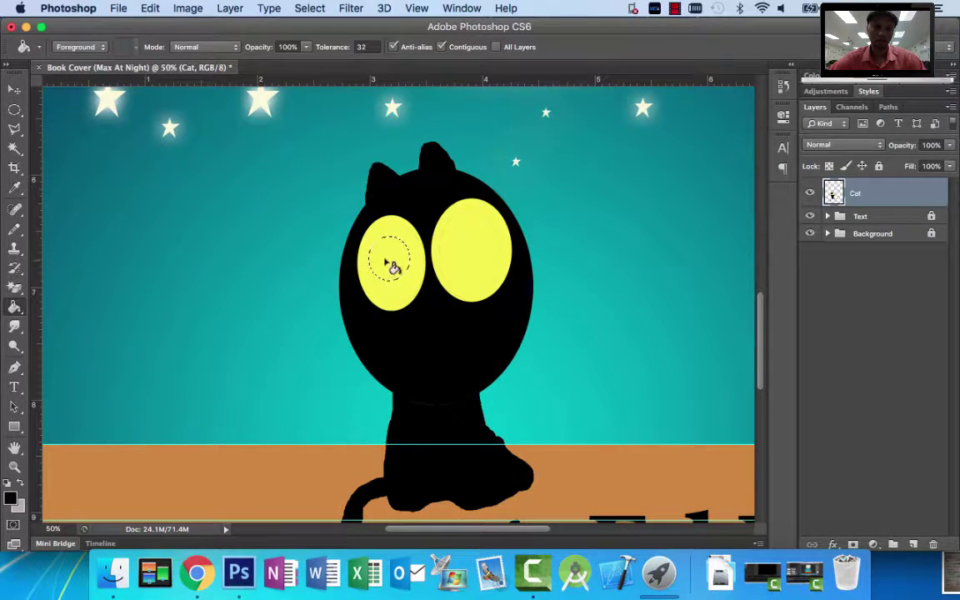
left_click(396, 265)
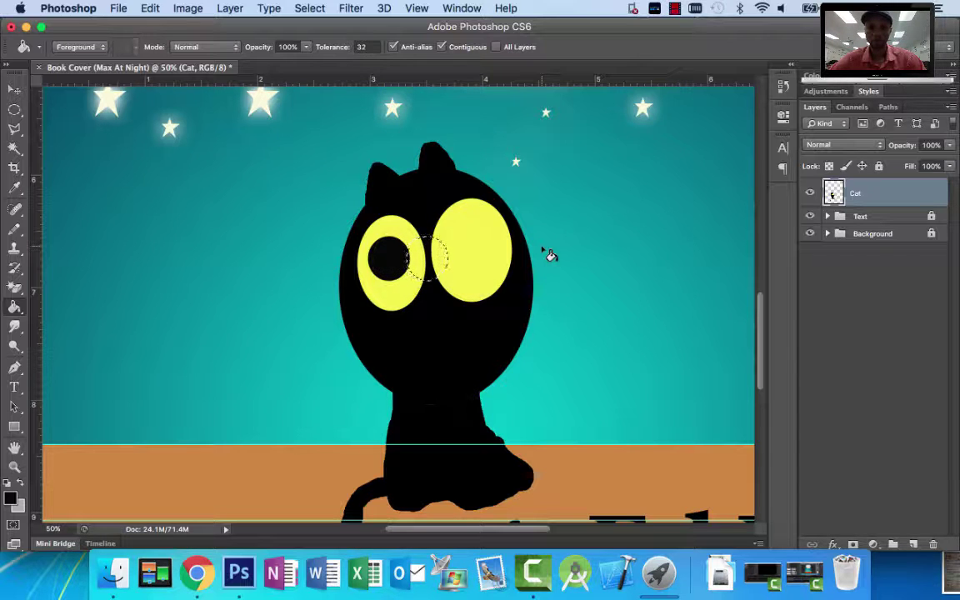
Move the pupil selection across to the upper middle of the right eye, fill it with black, and deselect.
key("Right")
key("Right")
key("Right")
key("Right")
key("Right")
key("Right")
key("Right")
key("Right")
key("Right")
key("Right")
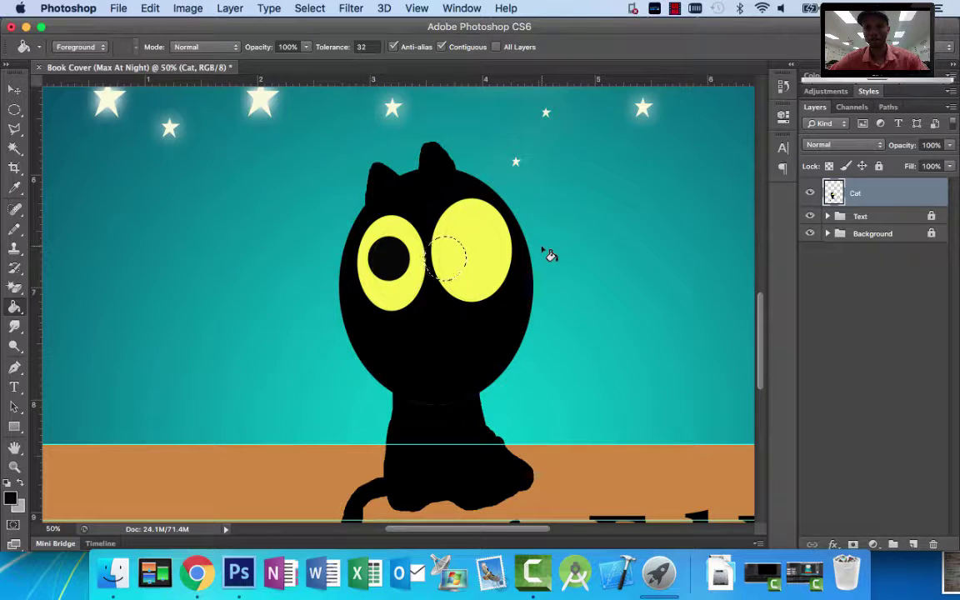
key("Right")
key("Right")
key("Right")
key("Right")
key("Right")
key("Right")
key("Right")
key("Right")
key("Right")
key("Right")
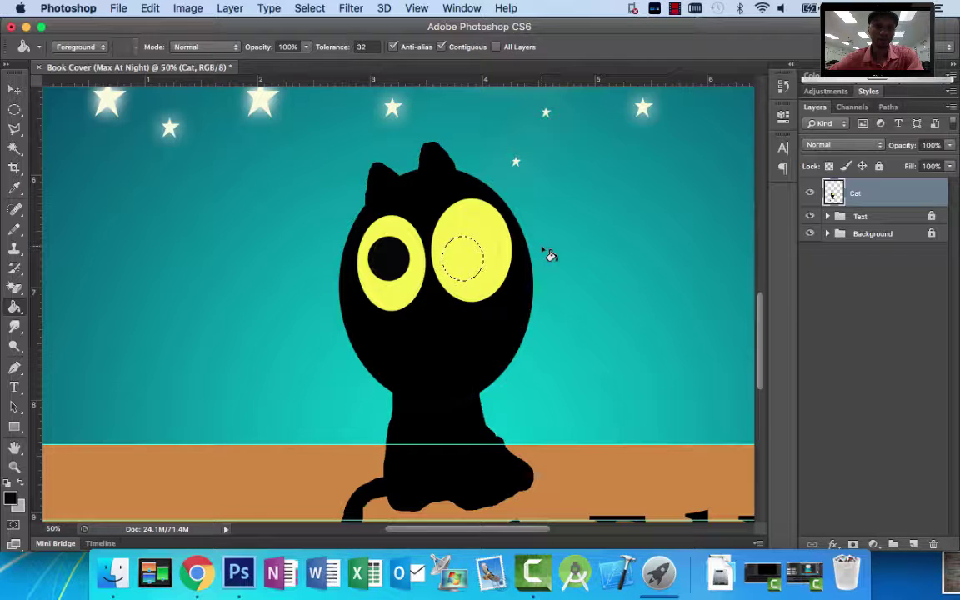
key("Up")
key("Up")
key("Up")
key("Up")
key("Up")
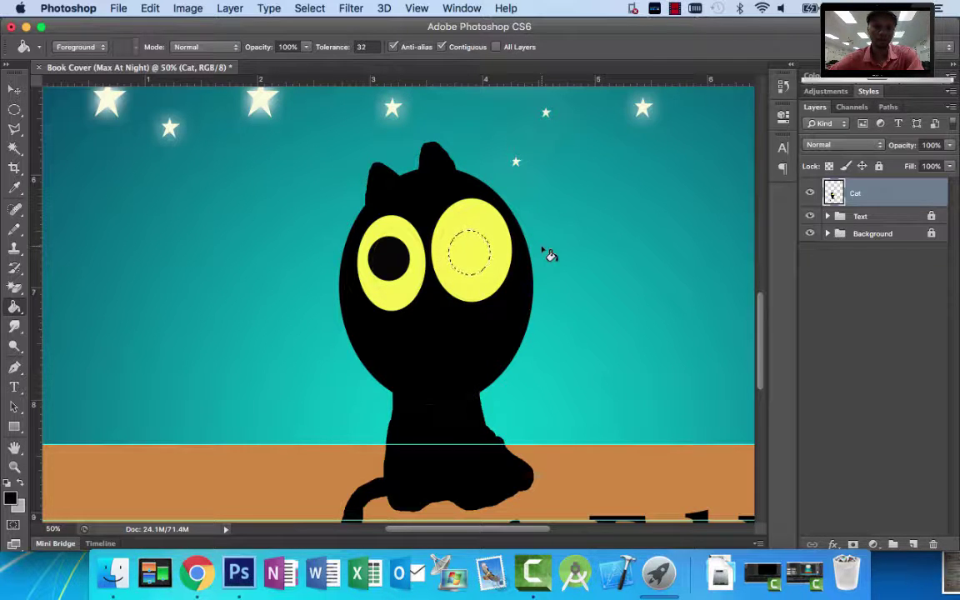
key("Up")
key("Up")
key("Up")
key("Up")
key("Up")
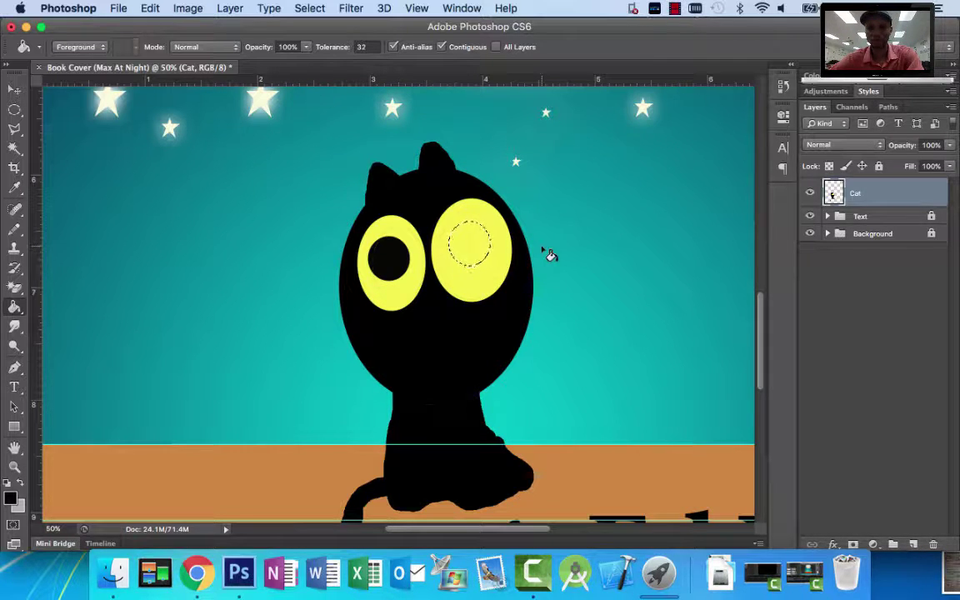
key("Right")
key("Right")
key("Right")
key("Right")
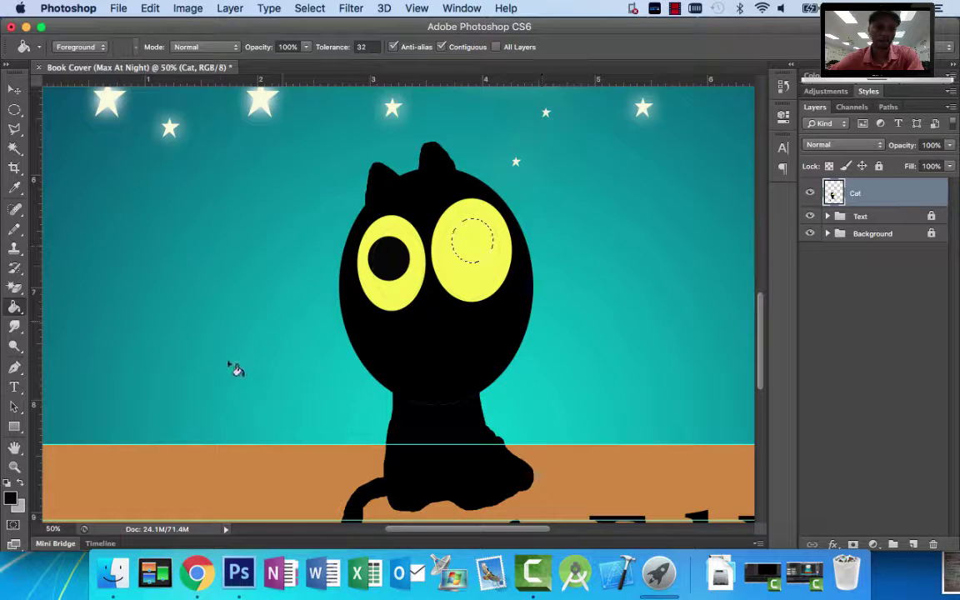
left_click(469, 242)
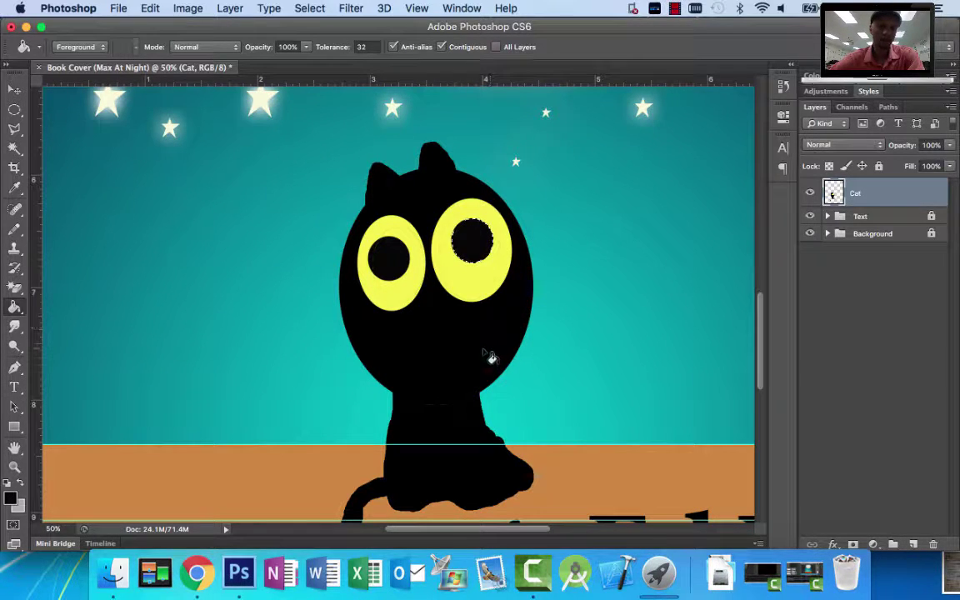
key("super+d")
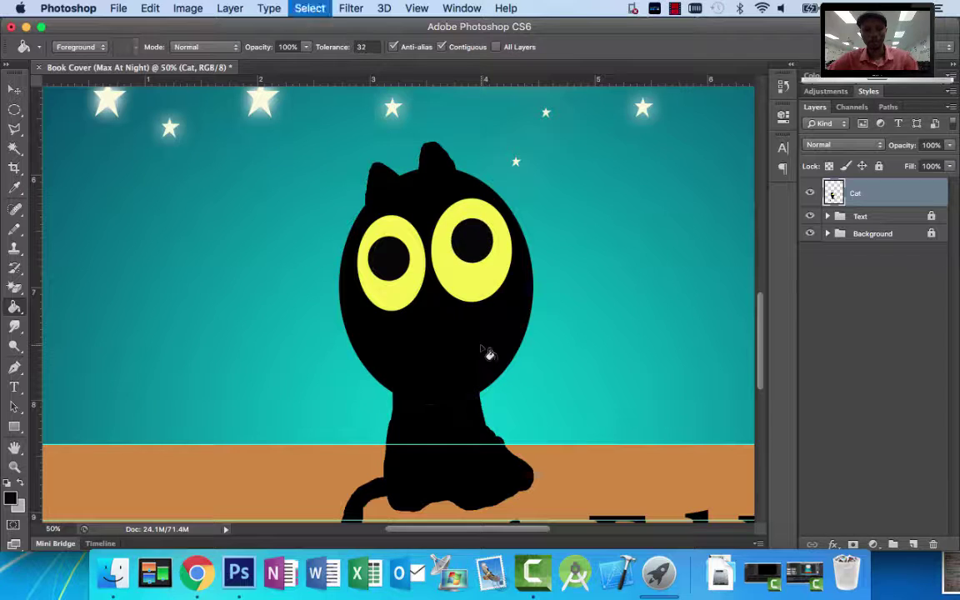
Compare the whole cat on the canvas with the cat on the reference cover in Chrome.
key("super+minus")
key("super+minus")
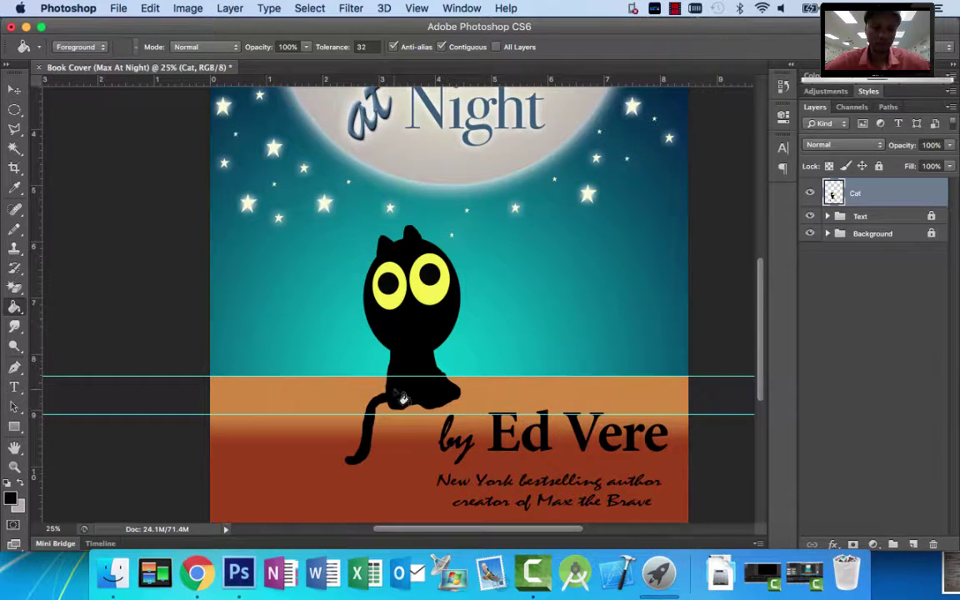
left_click(196, 573)
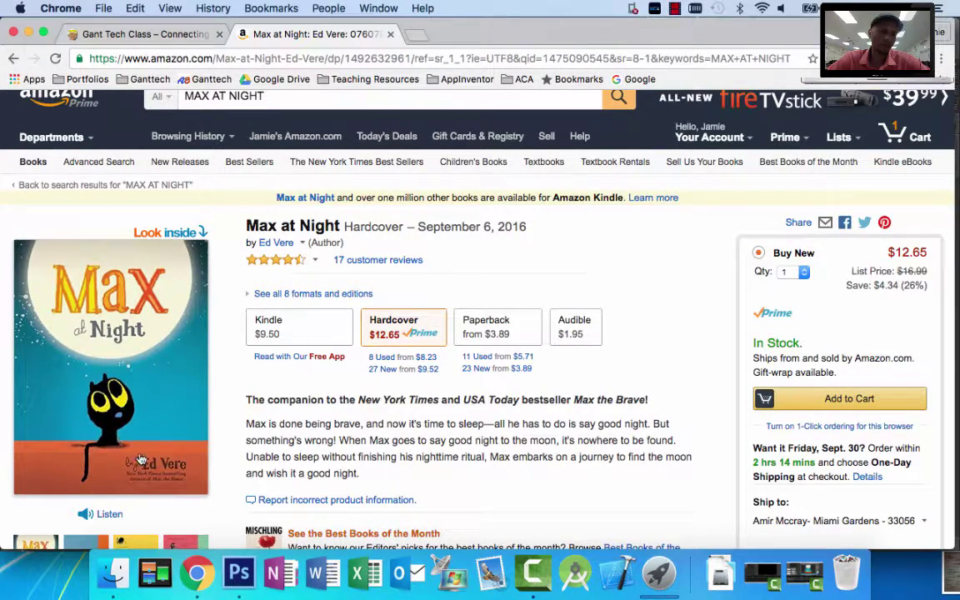
Return to Photoshop, set the foreground color to light pink-purple, and draw the cat's nose below the eyes with the 42 px Pencil tool.
left_click(239, 574)
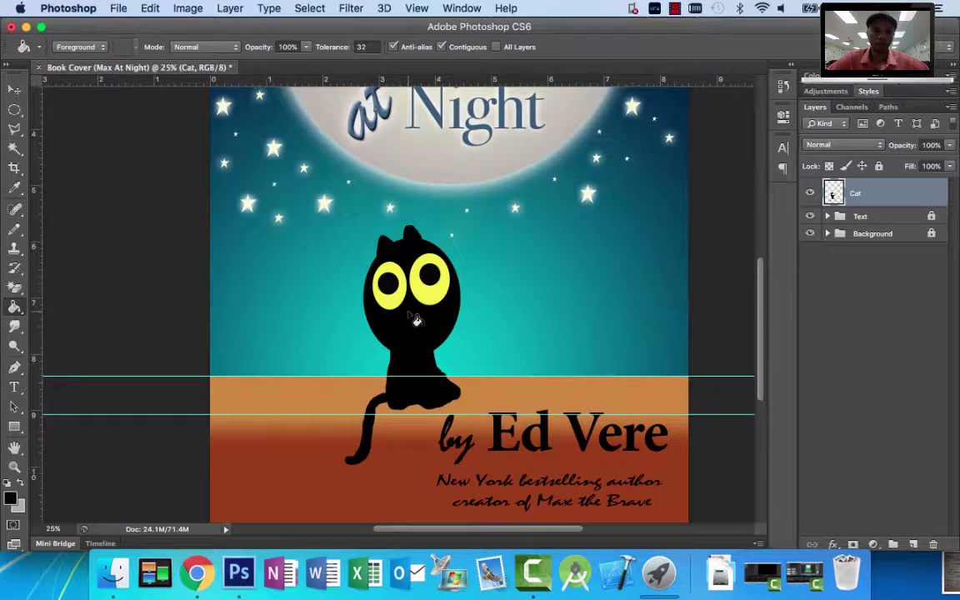
left_click(14, 230)
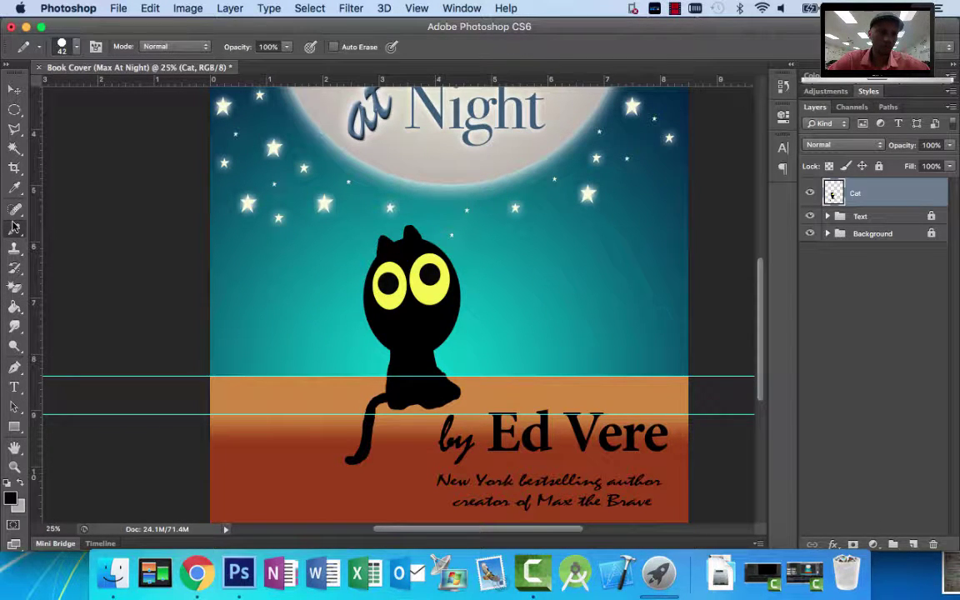
left_click(12, 500)
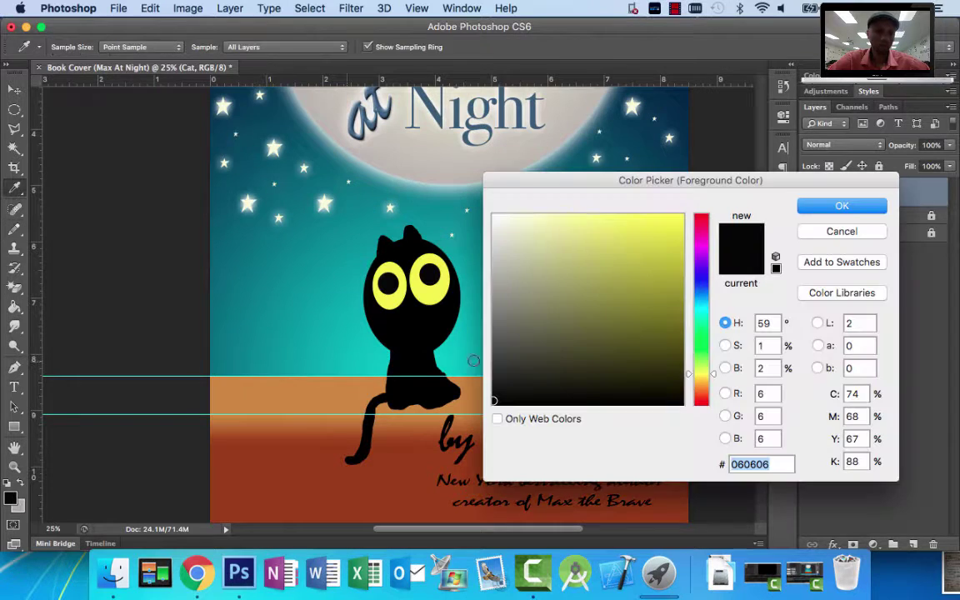
left_click(702, 256)
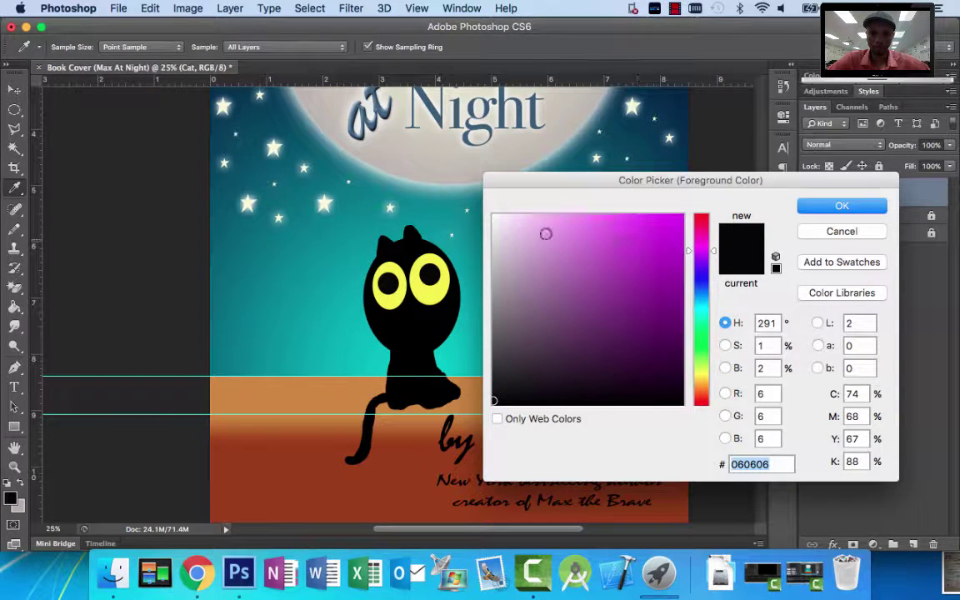
left_click(541, 227)
left_click(844, 207)
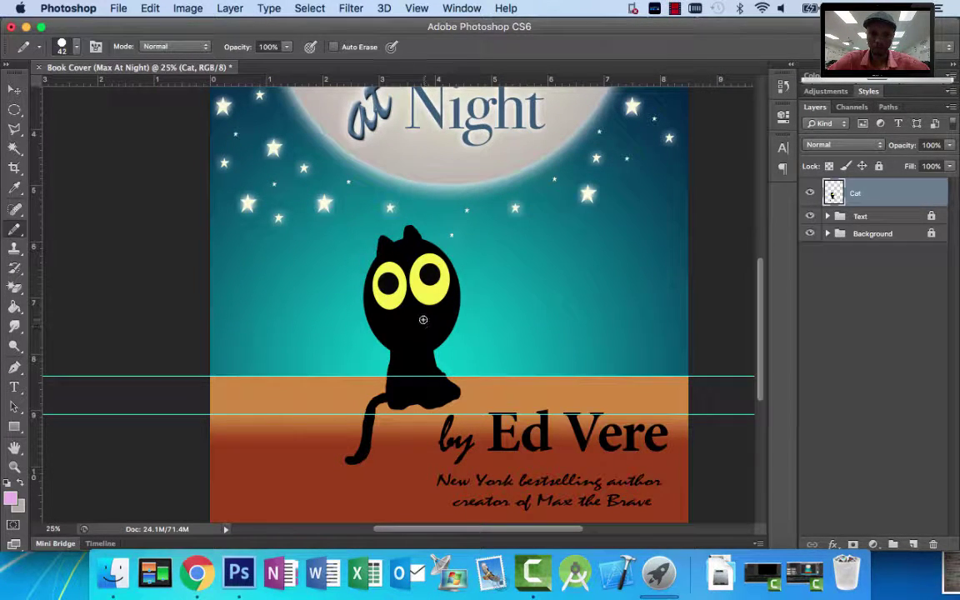
mouse_move(418, 317)
left_mouse_down()
mouse_move(407, 326)
mouse_move(416, 319)
left_mouse_up()
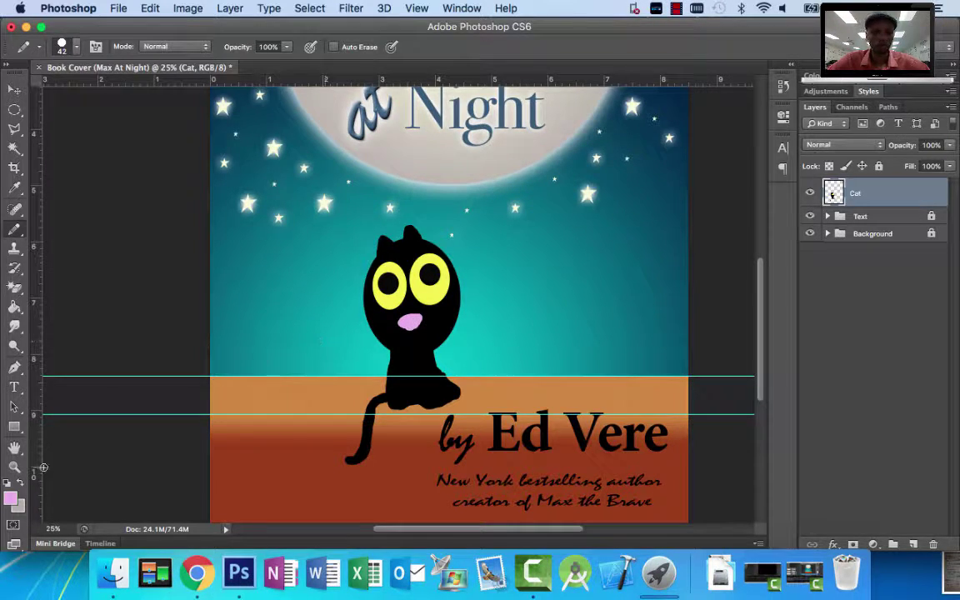
Set the foreground color to white and draw a smiling mouth with a short vertical line below the nose using a 15 px pencil.
key("d")
key("x")
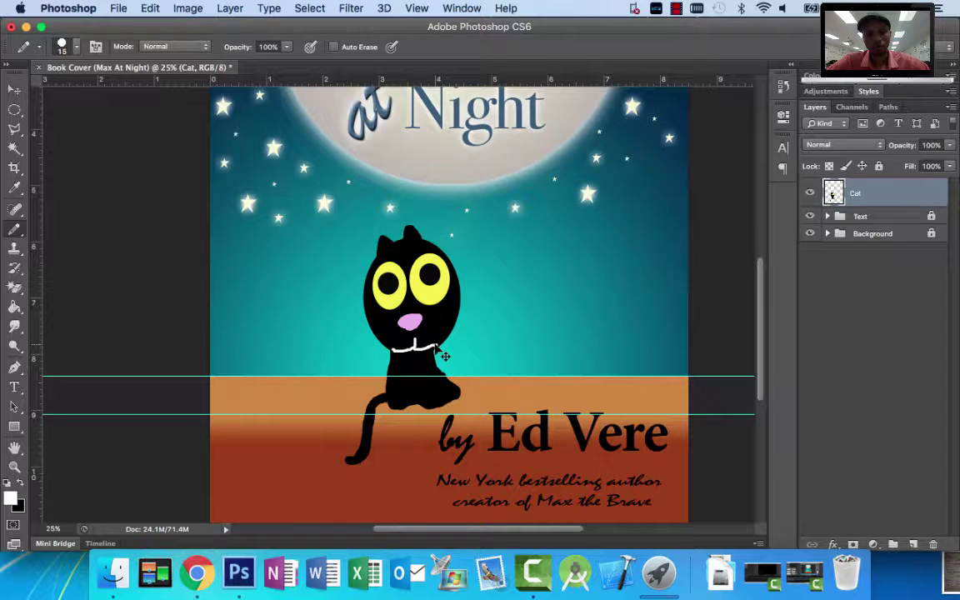
key("super+z")
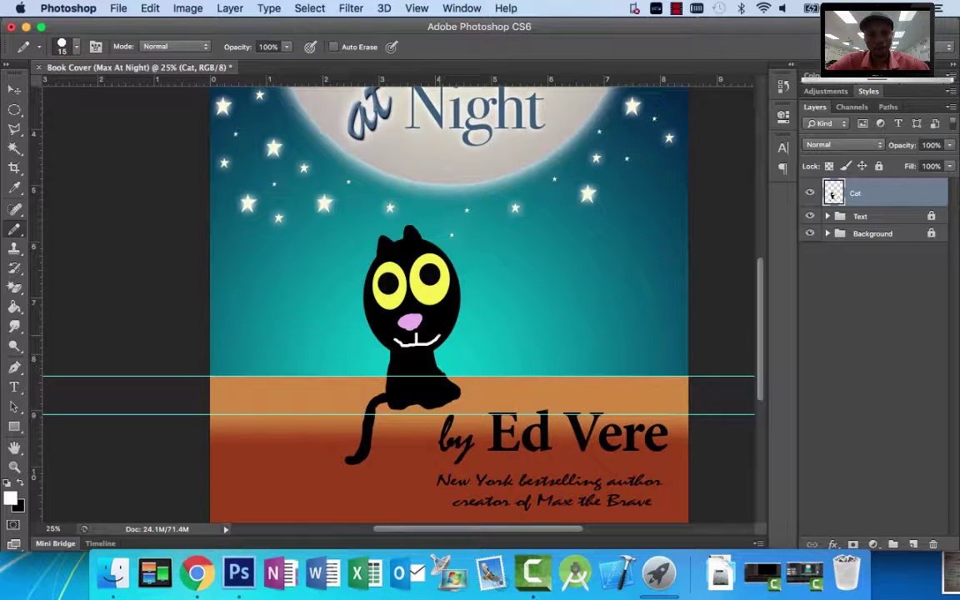
Touch up the cat's white mouth with a 10 px pencil and add a Drop Shadow to the Cat layer.
key("super+equal")
key("super+equal")
key("super+equal")
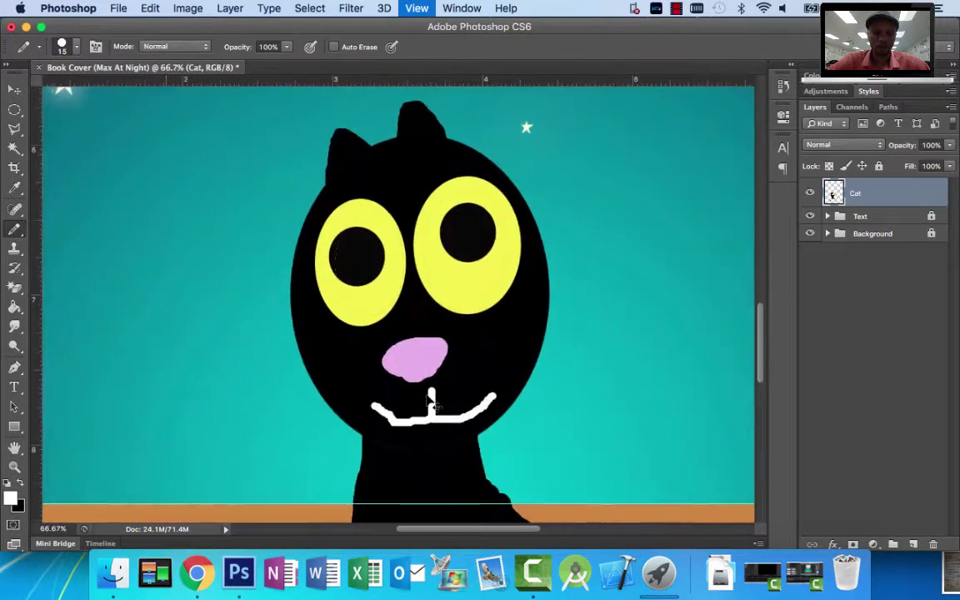
key("super+equal")
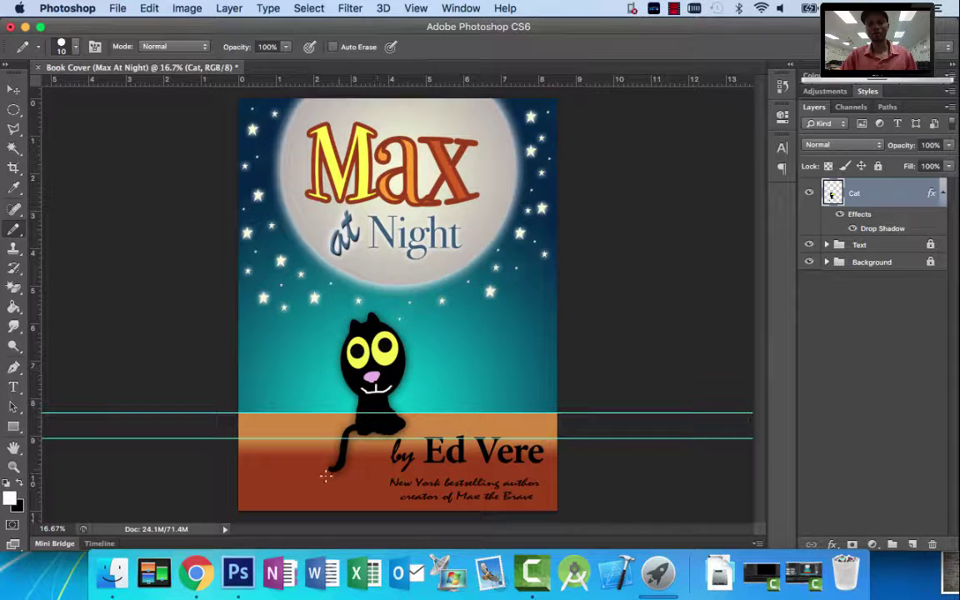
Compare the finished cover with the reference cover in Chrome, and review the layers inside the Text group in Photoshop.
left_click(196, 574)
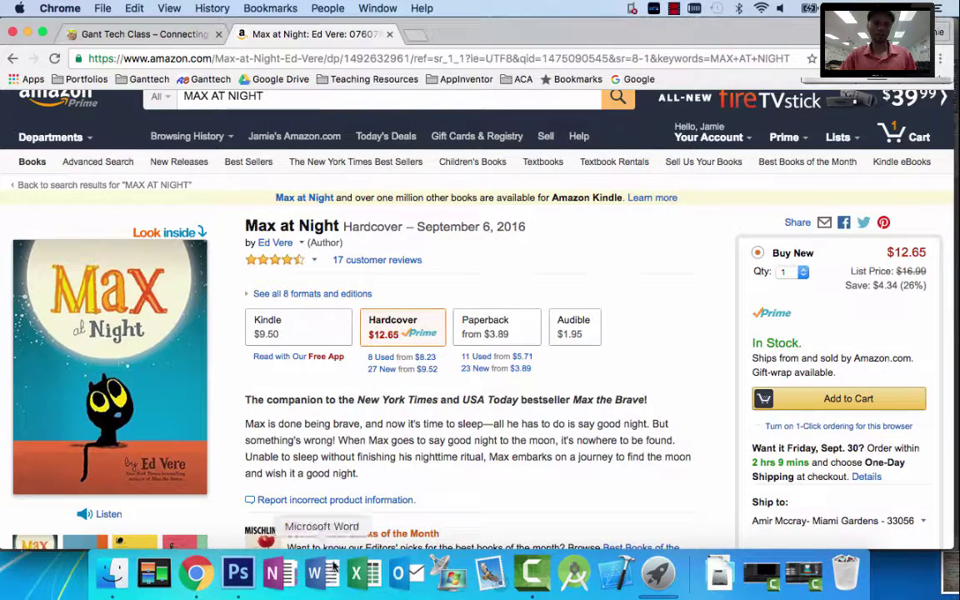
left_click(239, 575)
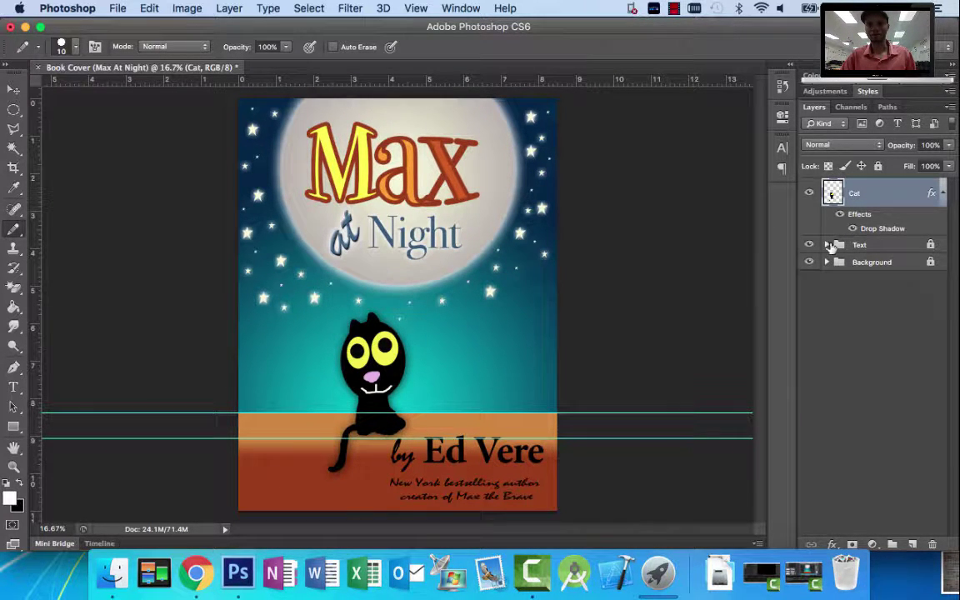
left_click(827, 245)
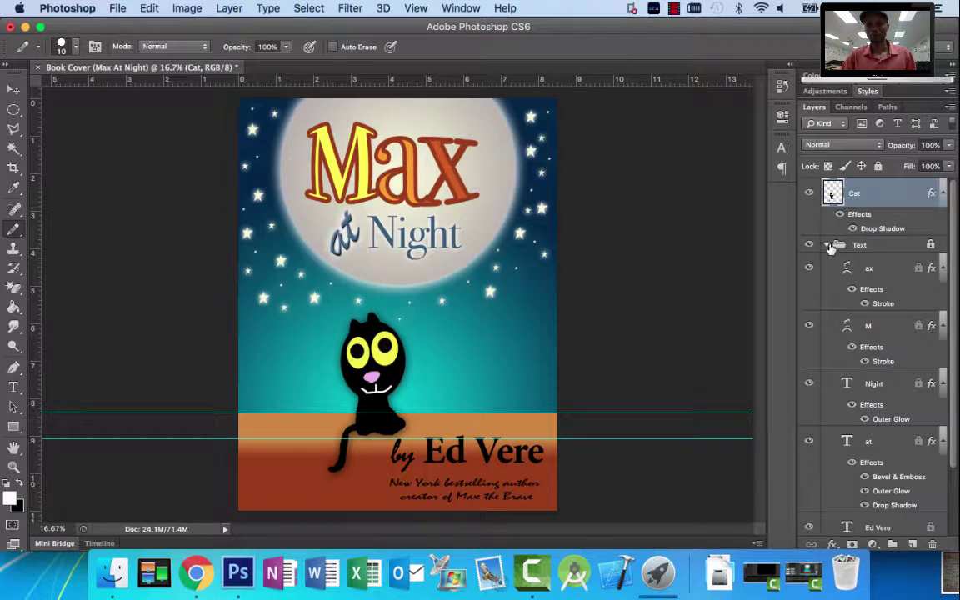
left_click(827, 245)
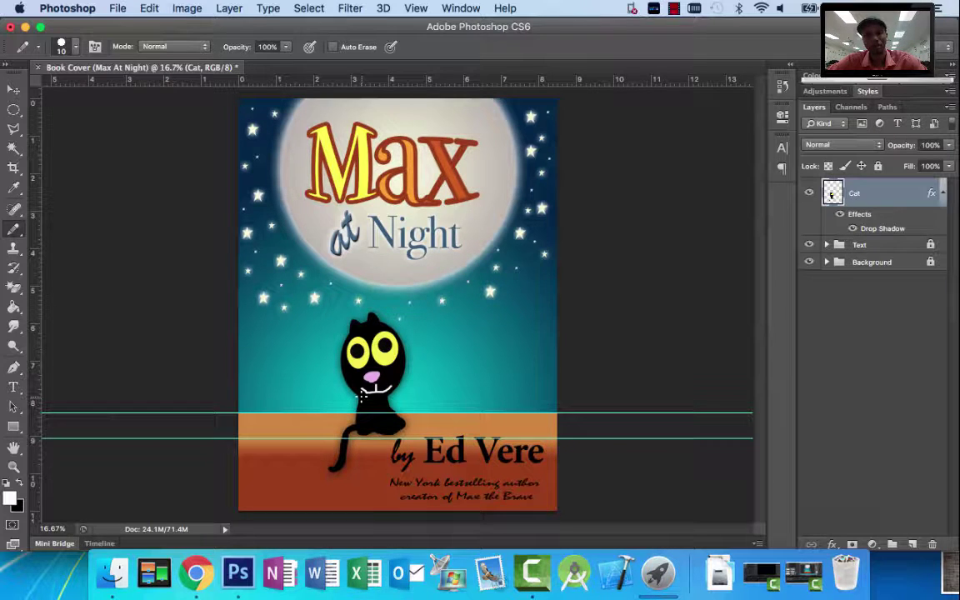
Switch to the Gant Tech Class assignment page in Chrome and read the portfolio sections and turn-in instructions.
left_click(195, 571)
key("ctrl+shift+Tab")
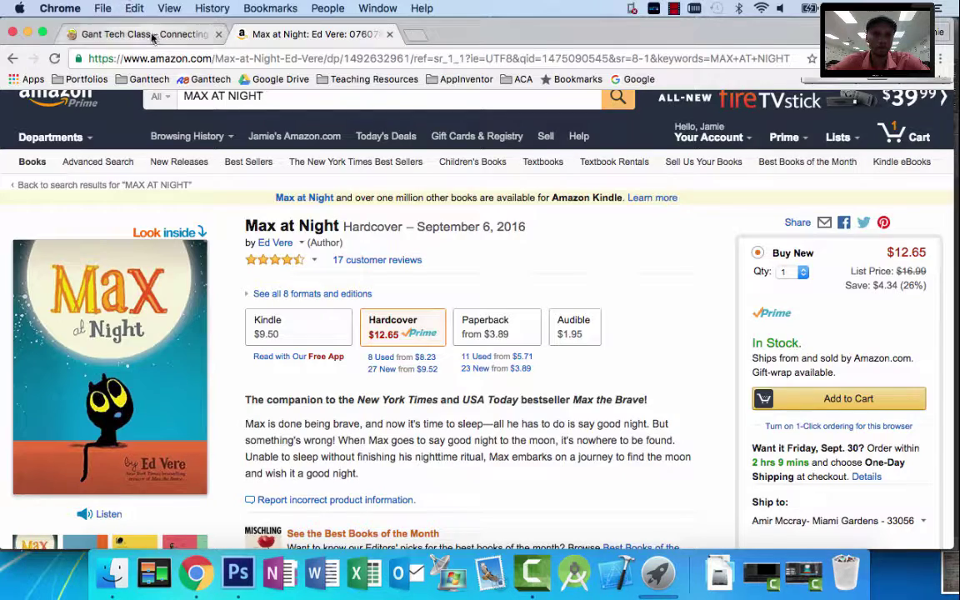
scroll(431, 360, "down", 10)
scroll(431, 360, "down", 5)
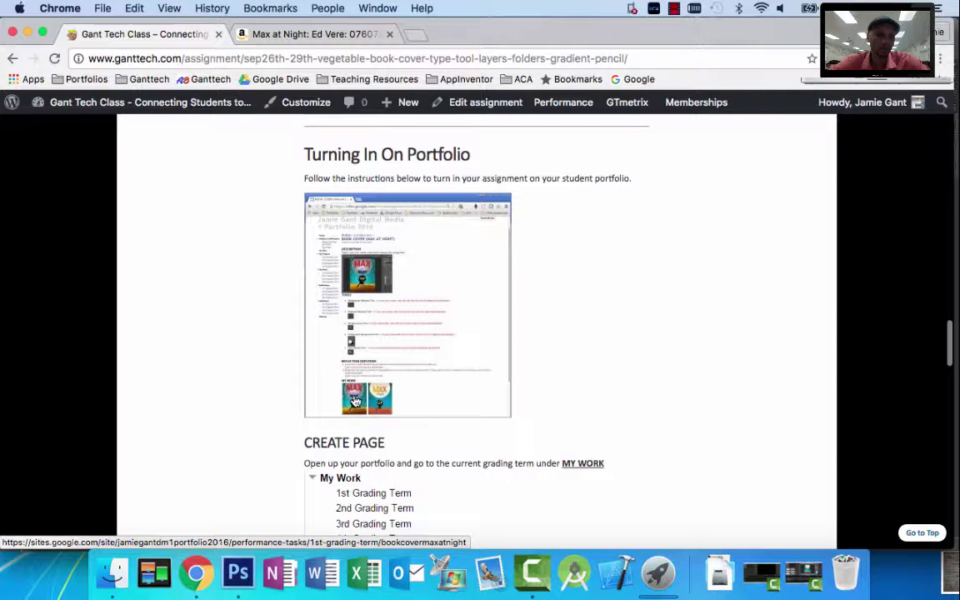
scroll(434, 423, "down", 5)
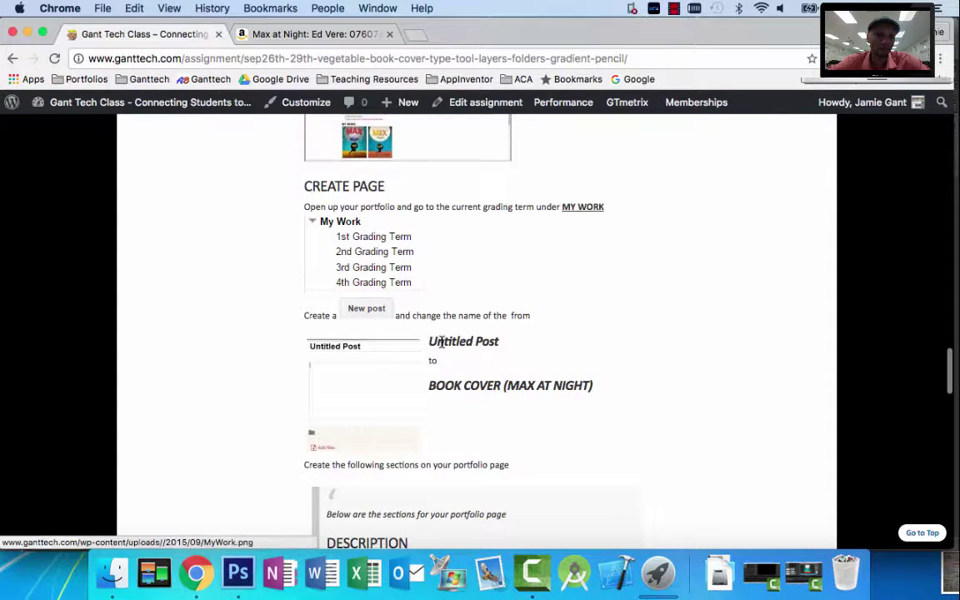
scroll(440, 342, "down", 10)
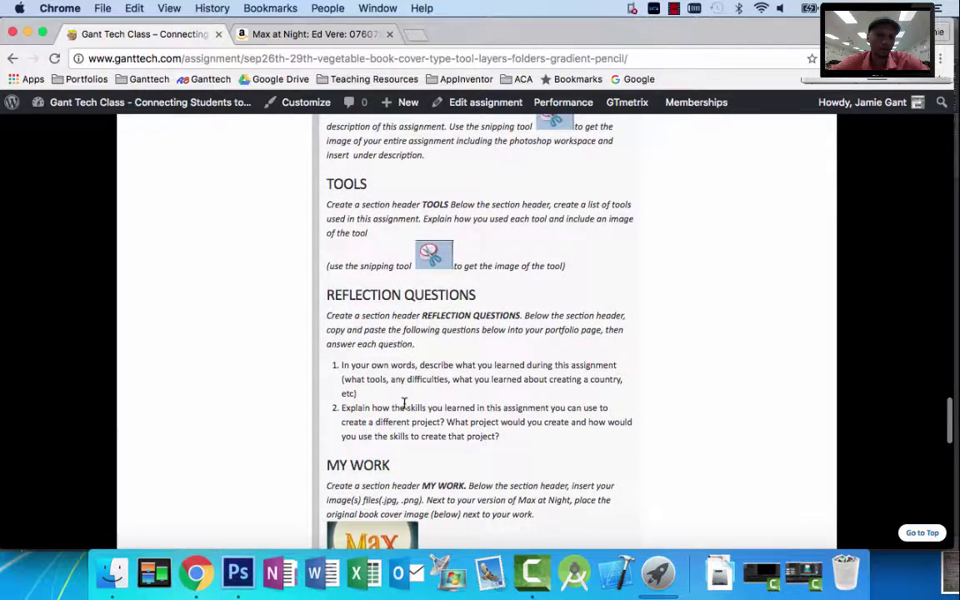
scroll(404, 404, "down", 15)
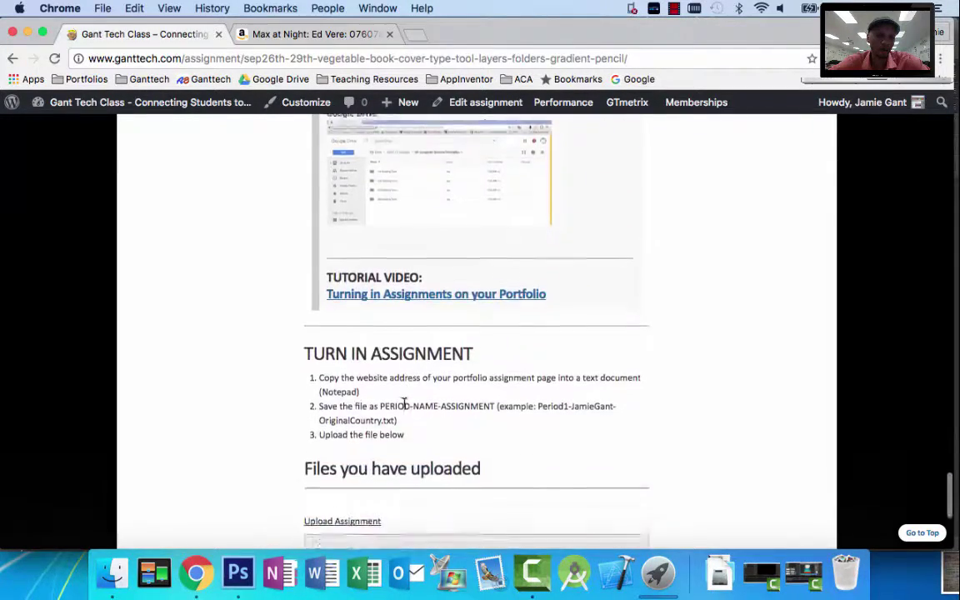
scroll(404, 404, "down", 1)
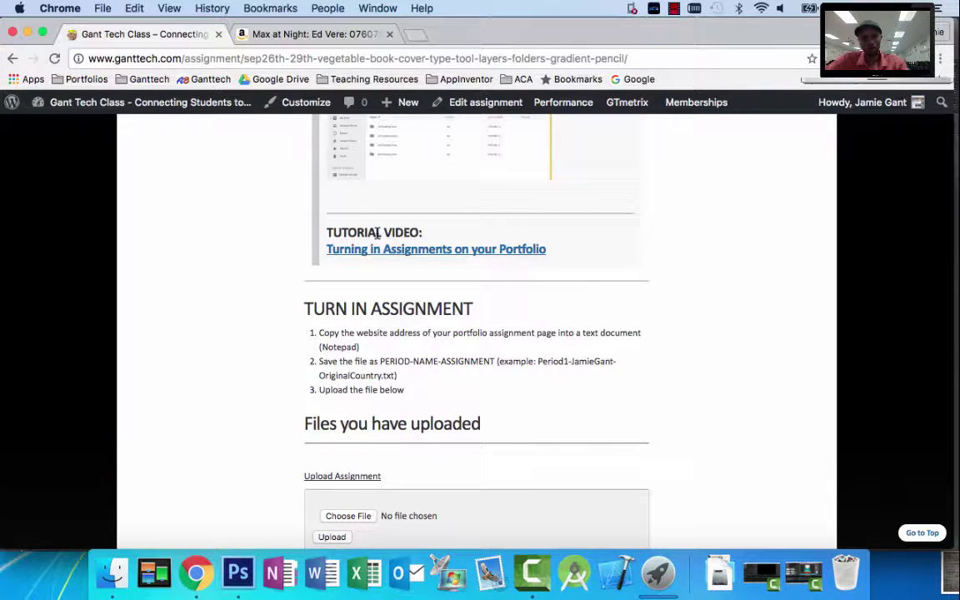
Open the "Turning in Assignments on your Portfolio" tutorial and find its video.
left_click(408, 252)
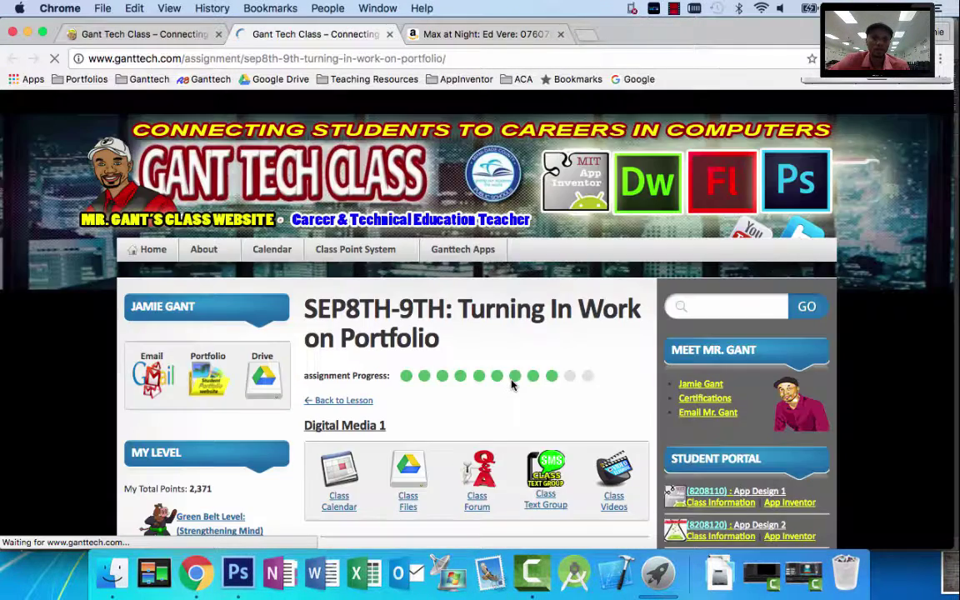
scroll(512, 385, "down", 5)
scroll(512, 385, "down", 3)
scroll(514, 386, "up", 5)
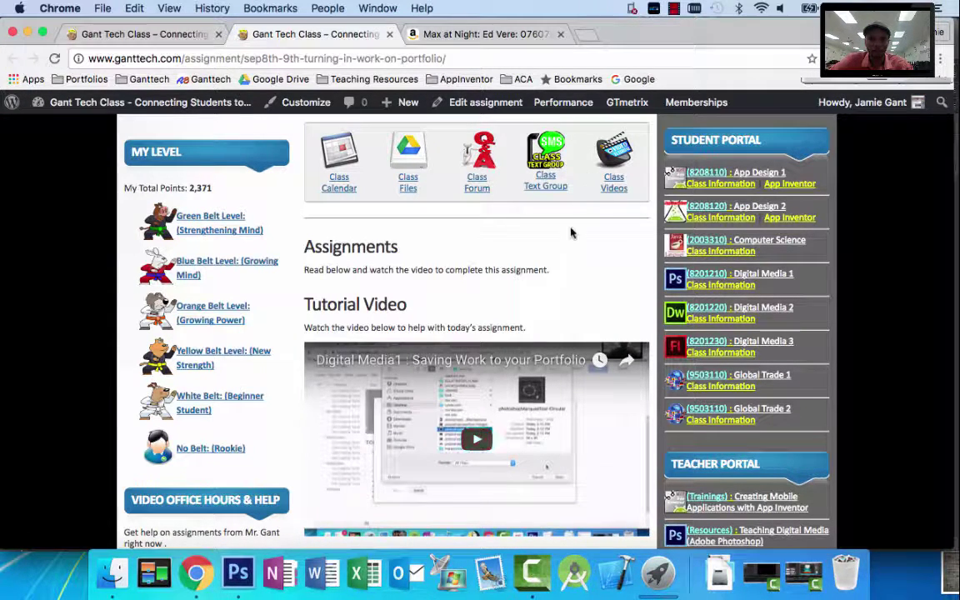
left_click(674, 8)
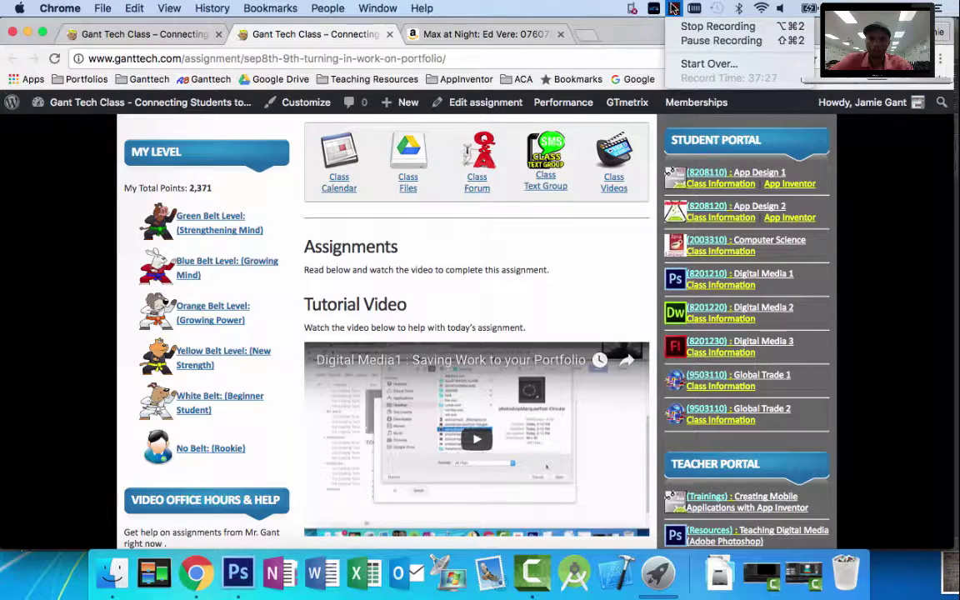